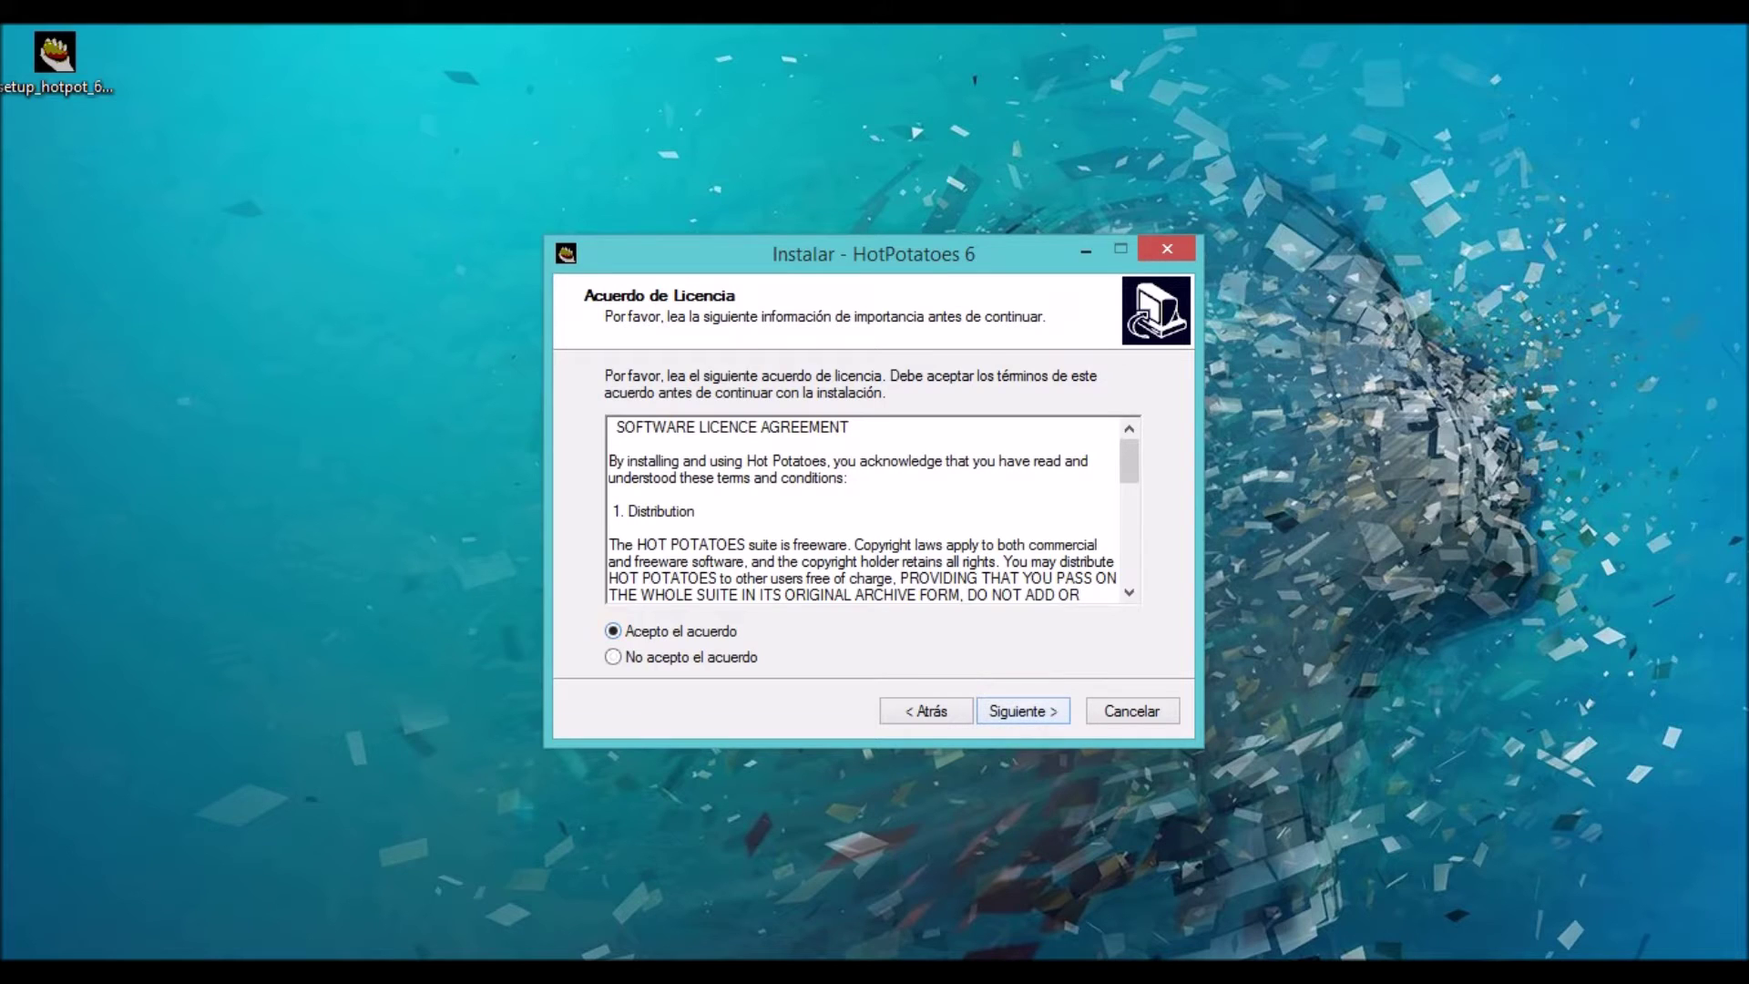
- Install HotPotatoes 6 in its default folders with a desktop icon, and finish the setup without running the program
scroll(863, 529, "down", 10)
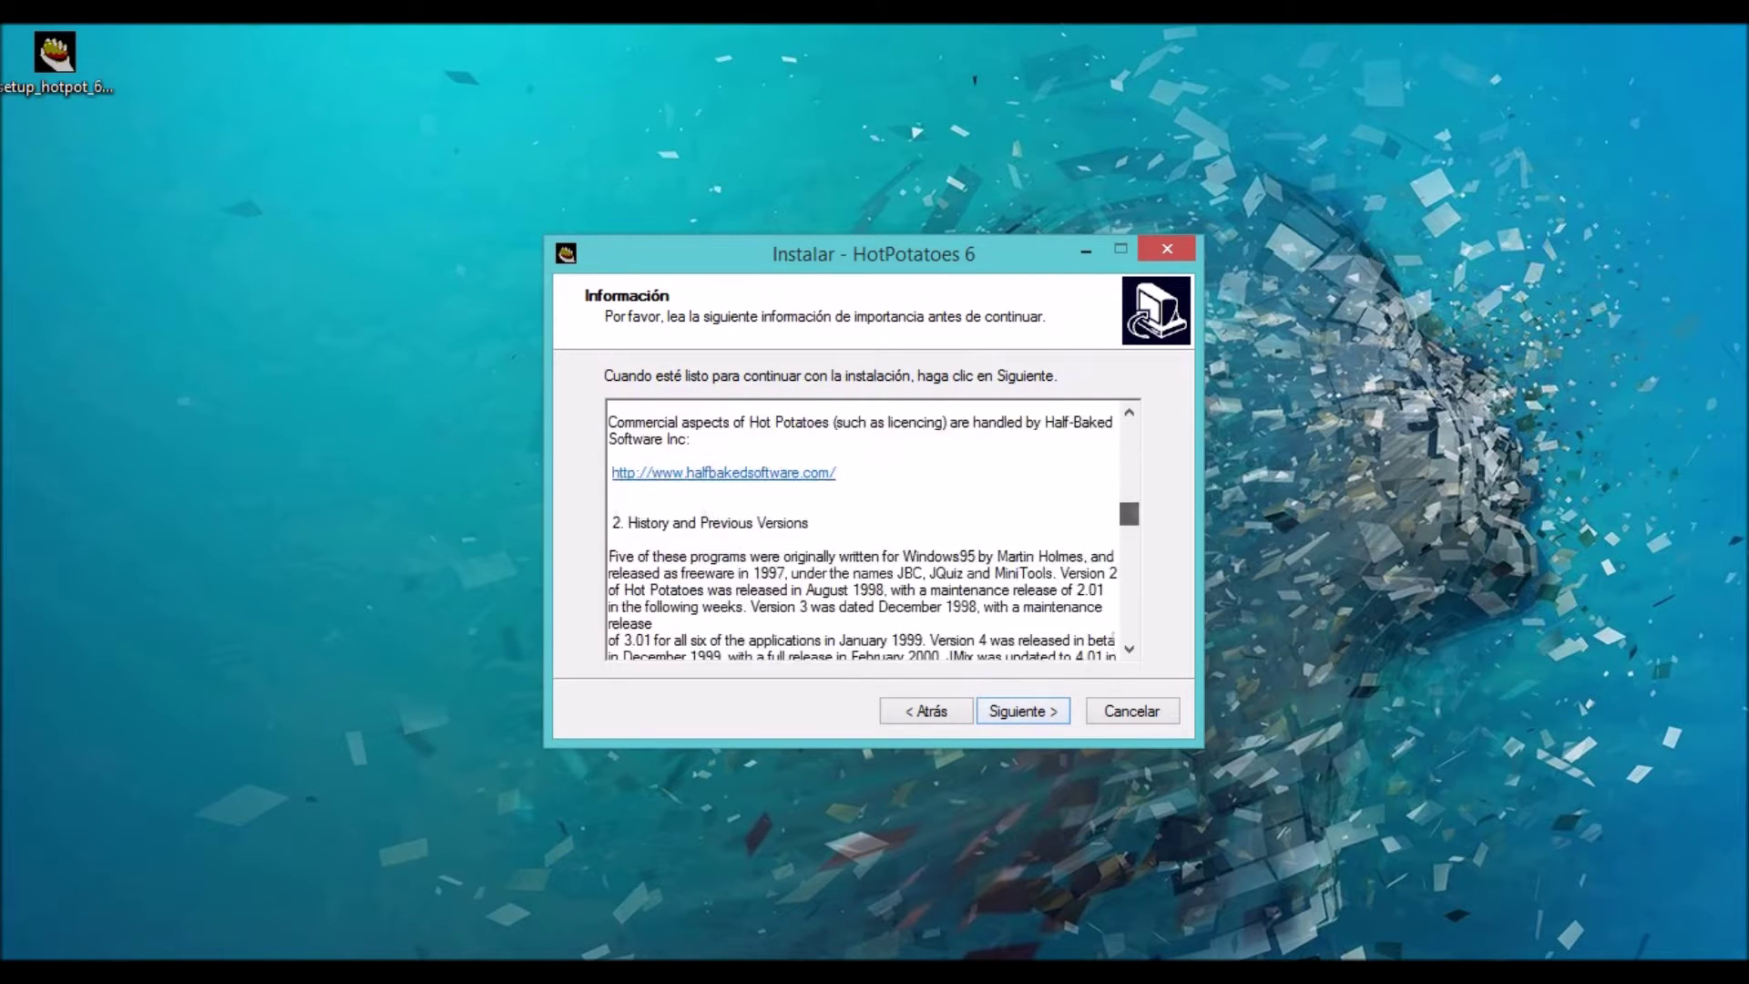
key("Return")
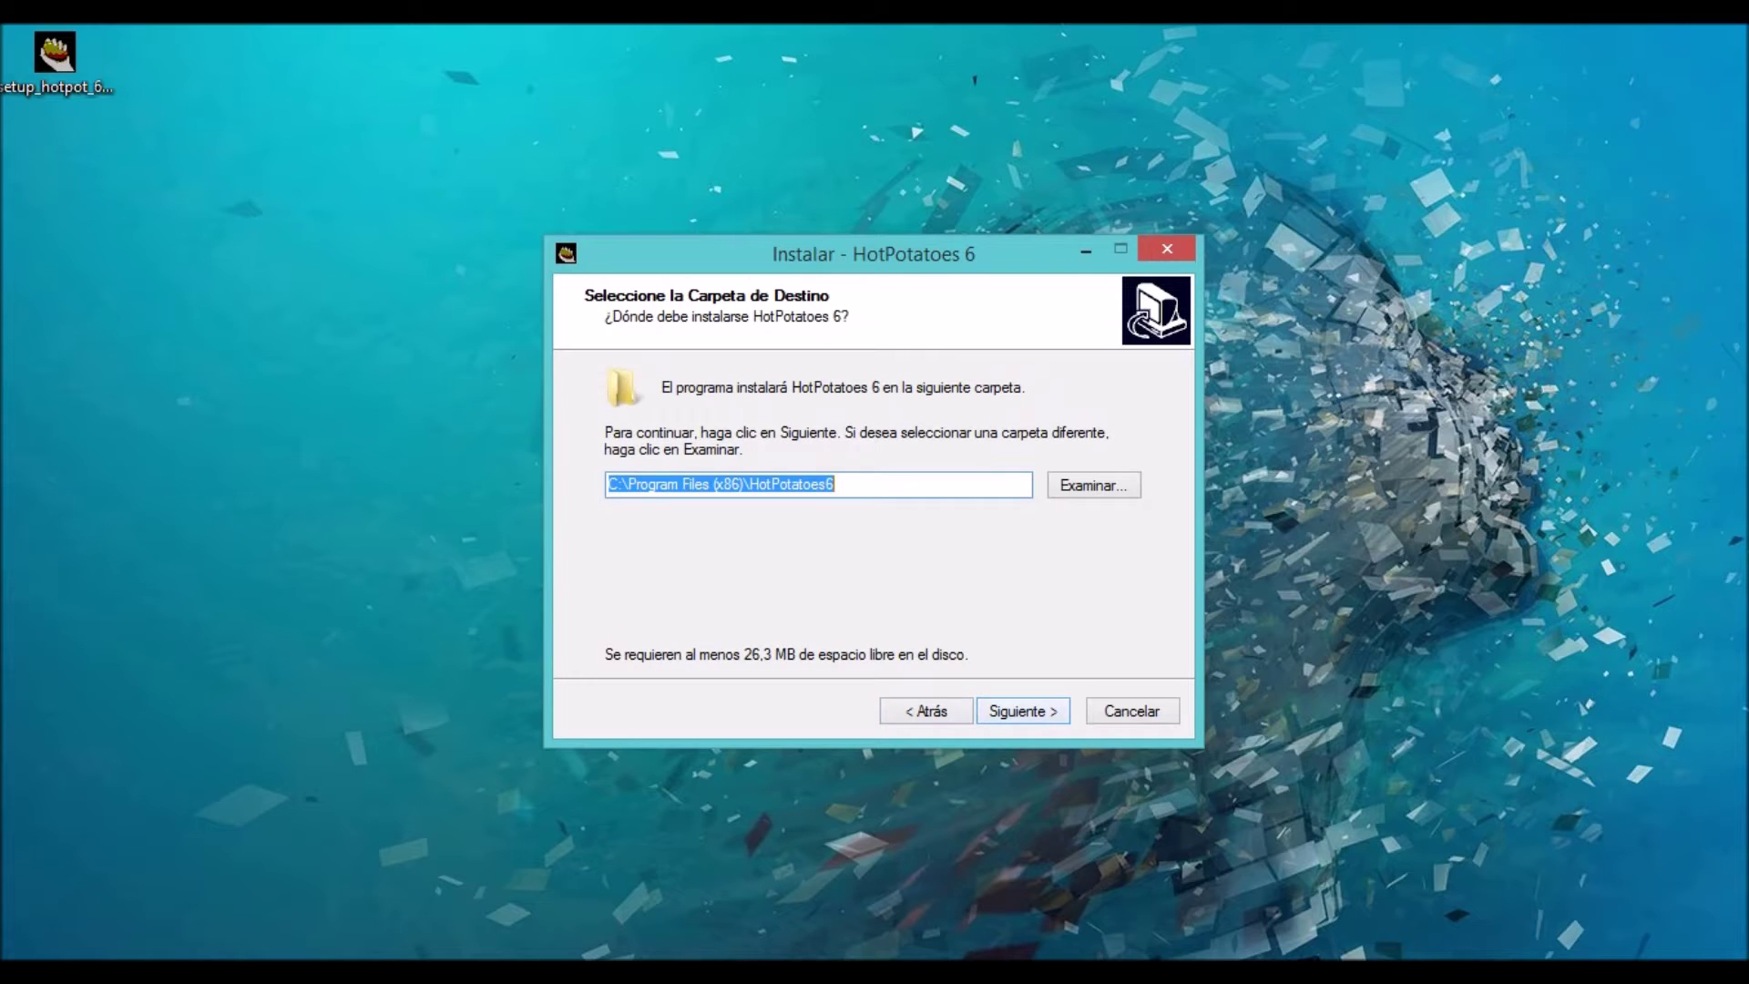
key("Return")
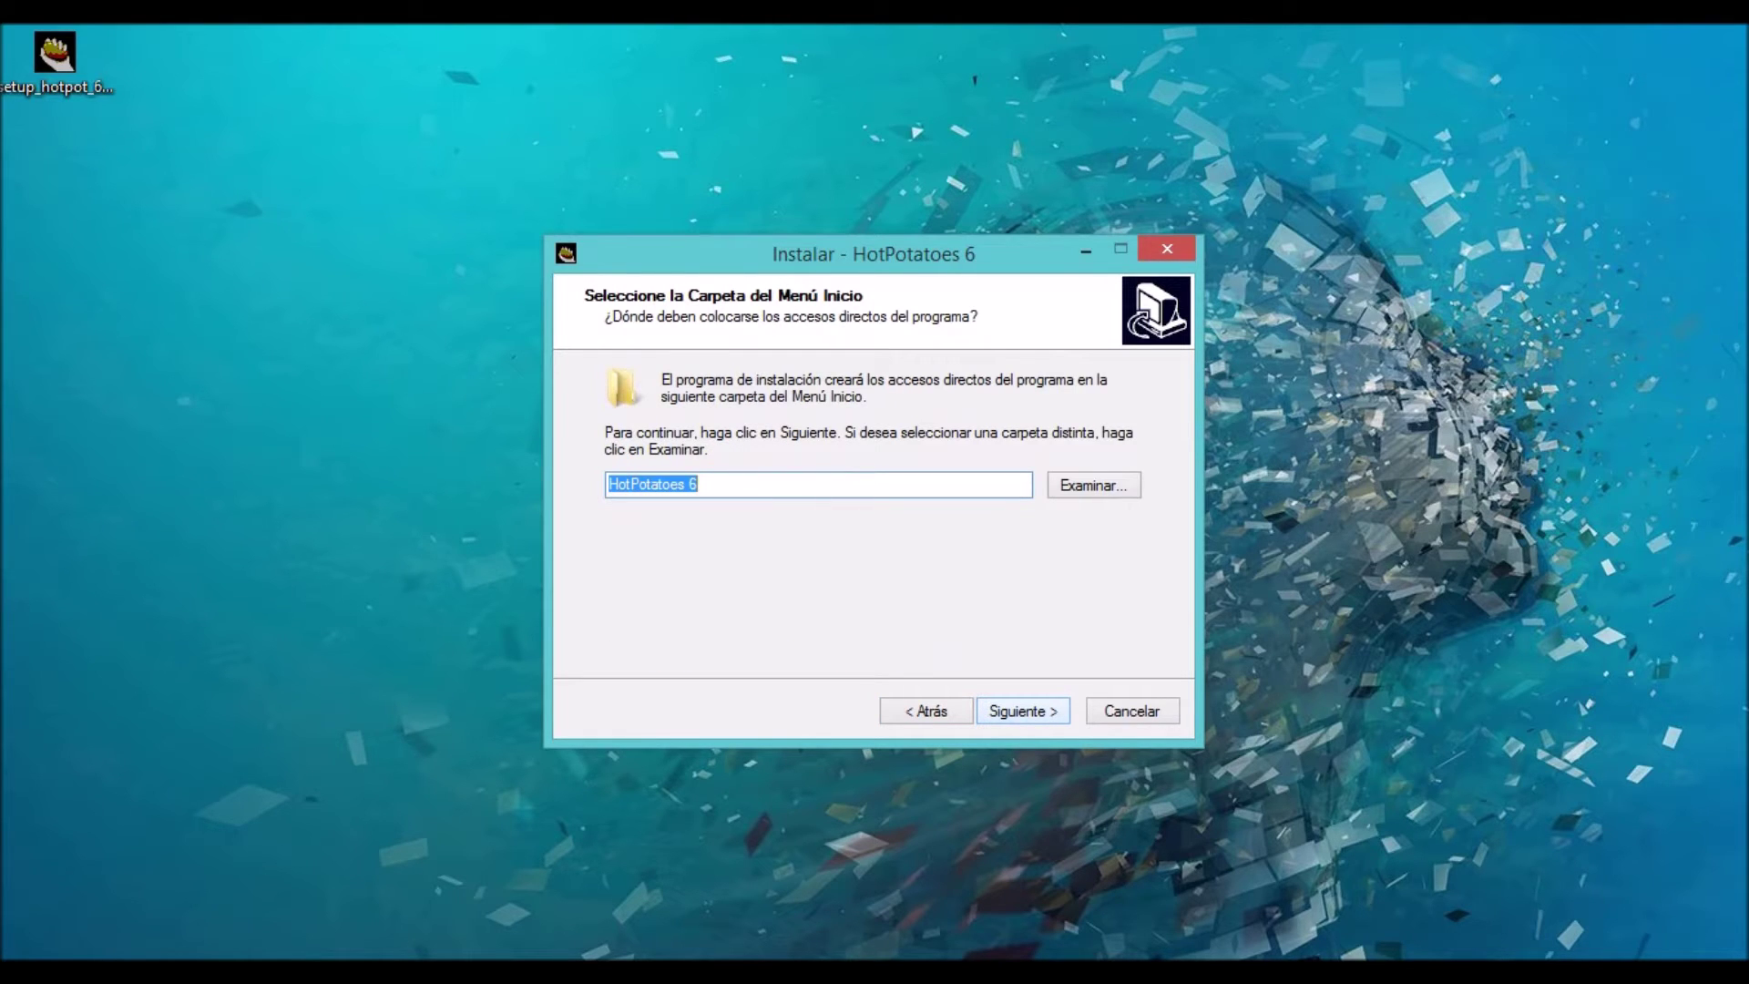
key("Return")
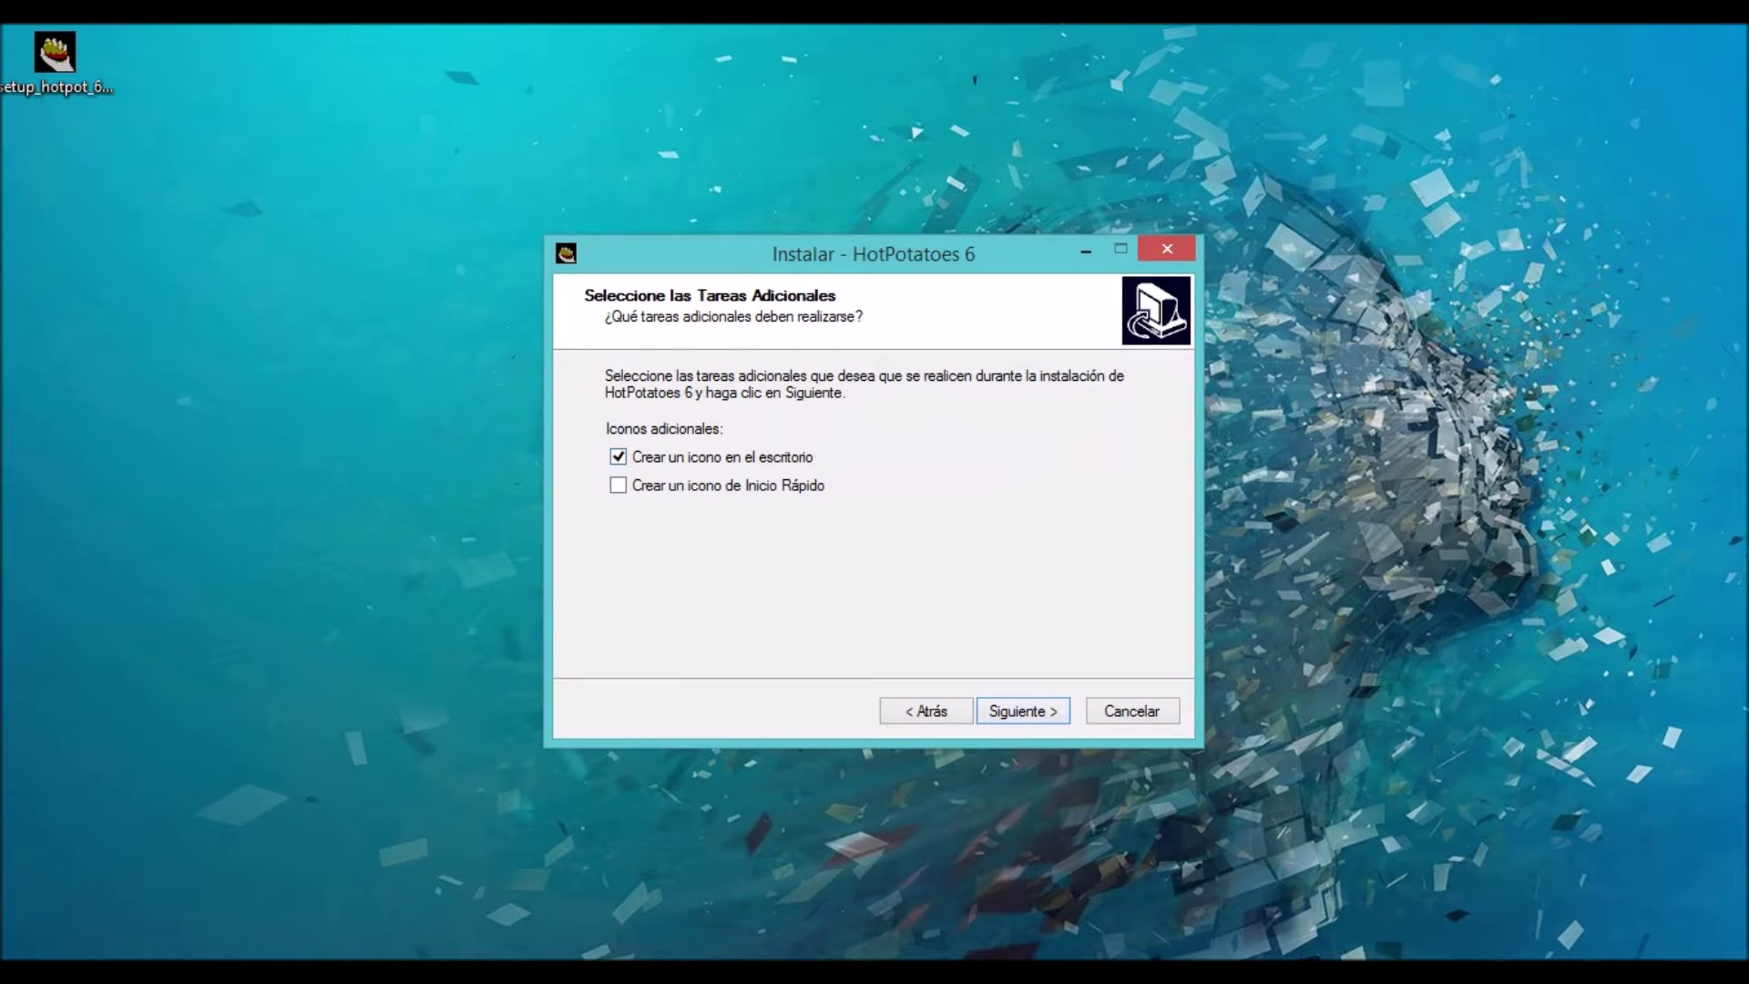
key("Return")
key("Return")
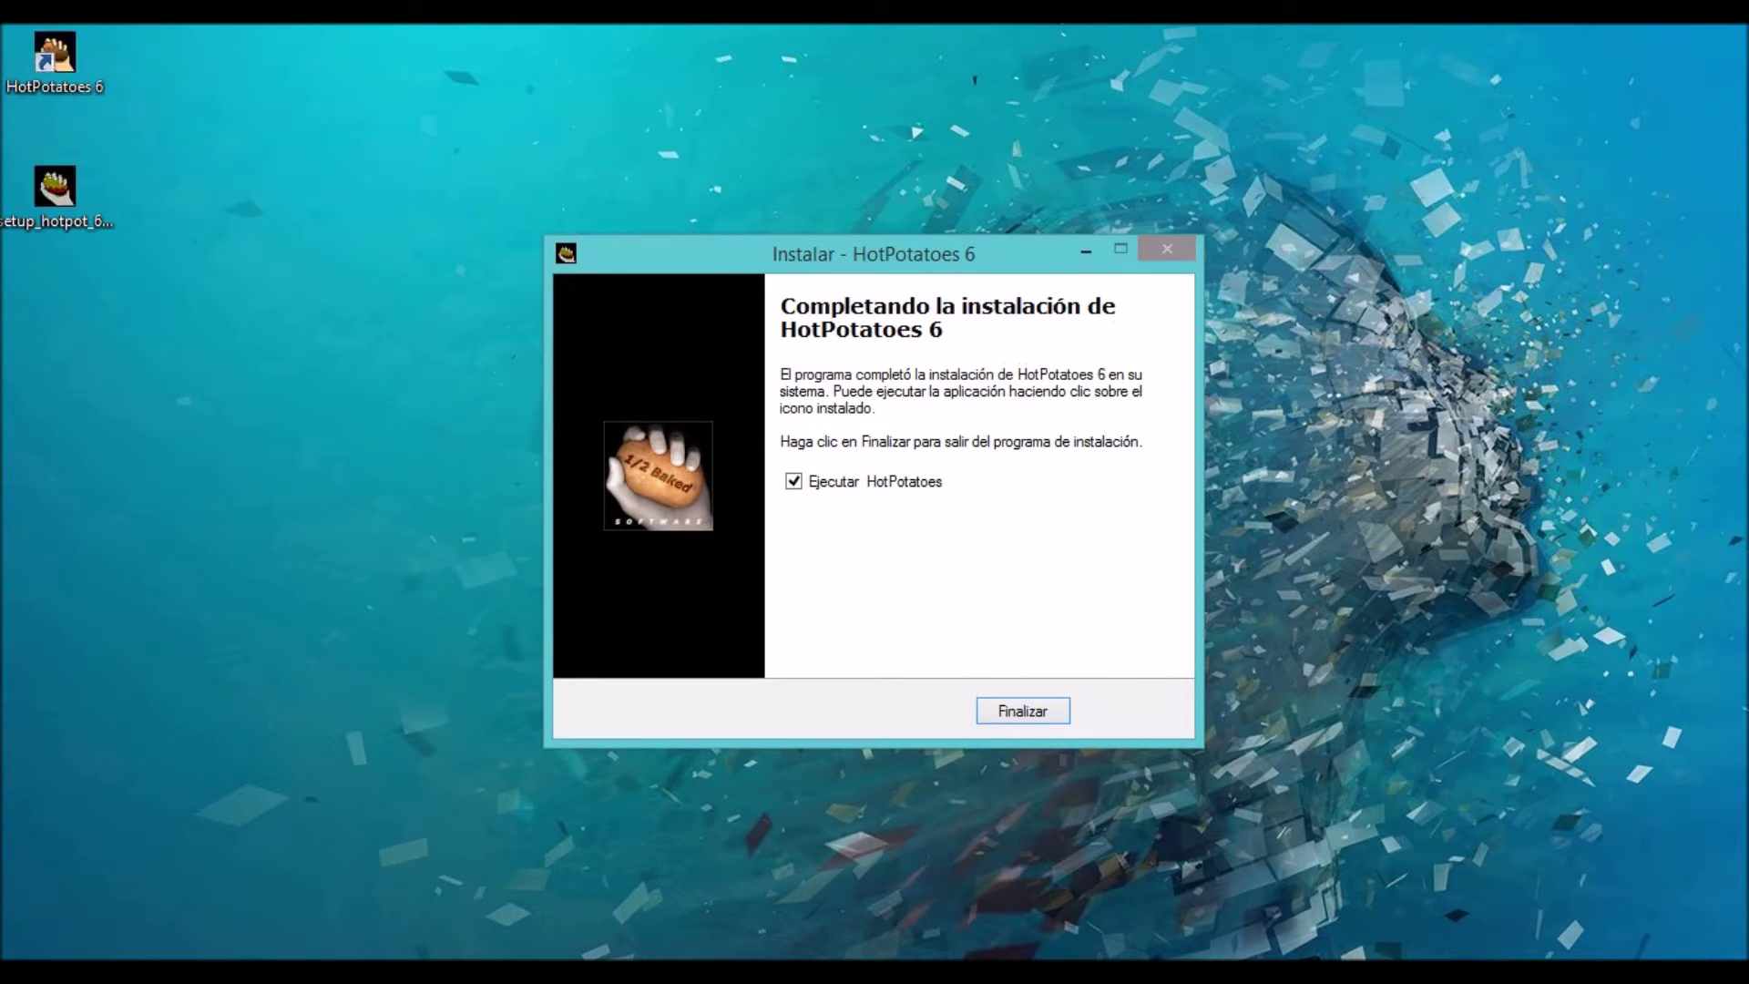
left_click(794, 481)
key("Return")
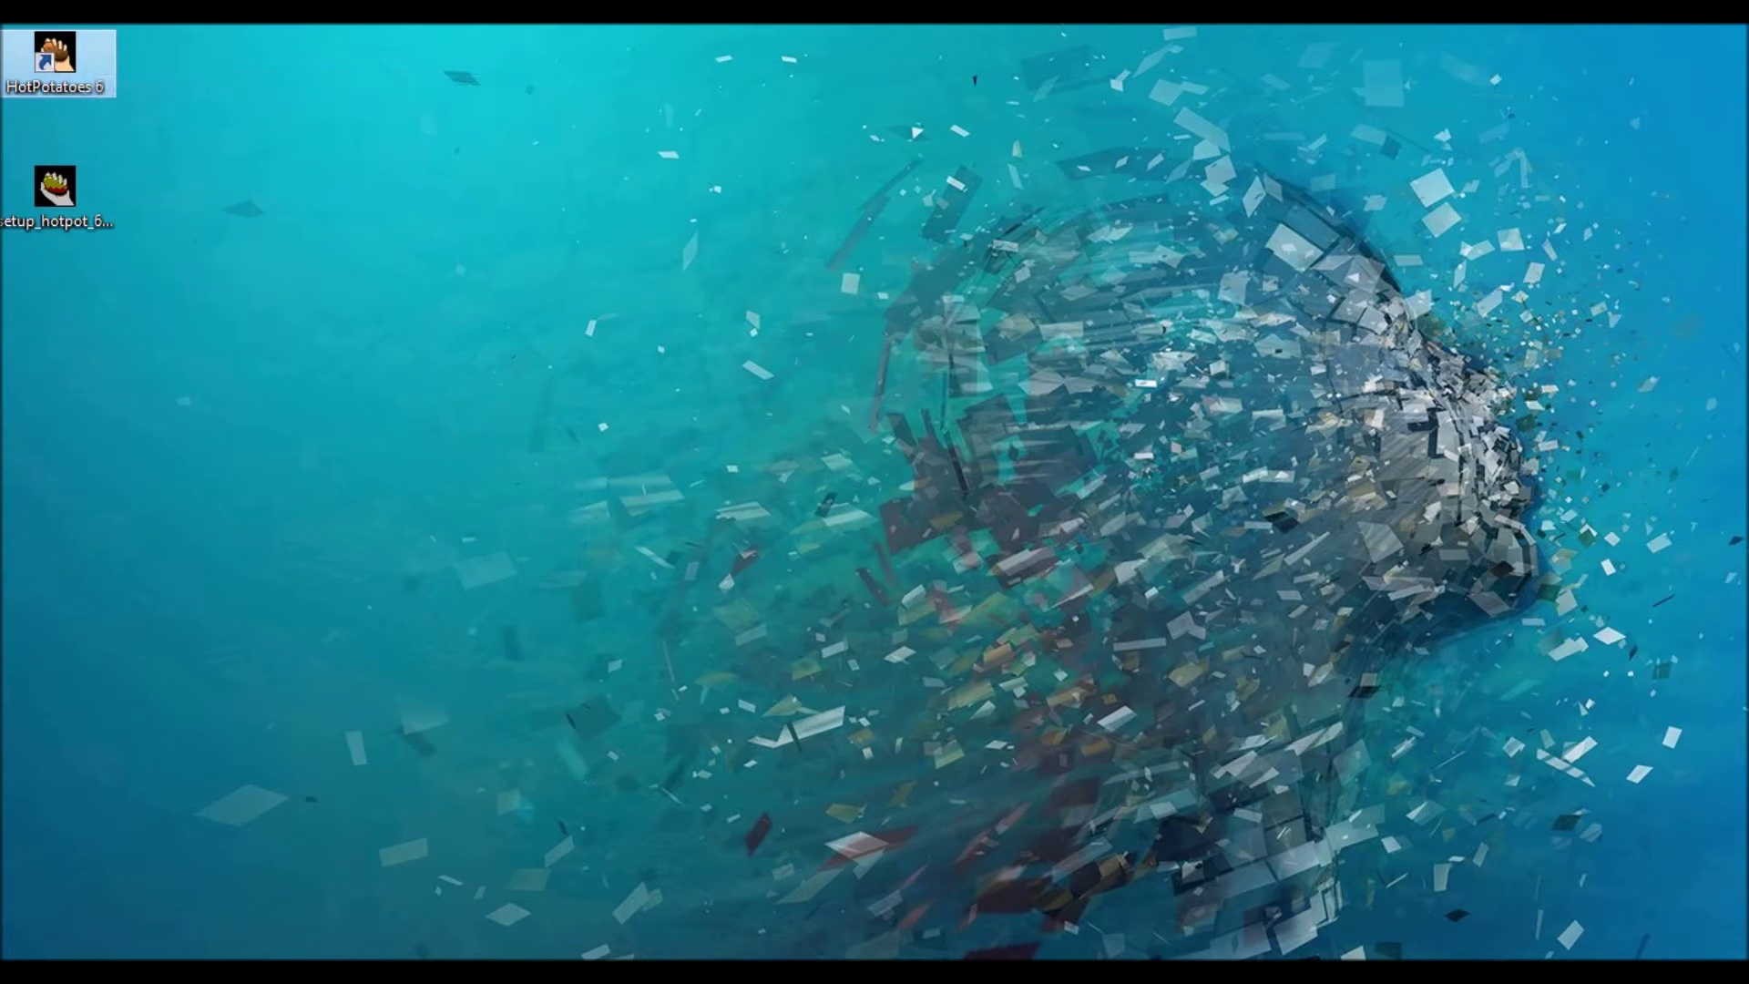
- Delete the HotPotatoes setup file from the desktop and launch HotPotatoes 6
key("Delete")
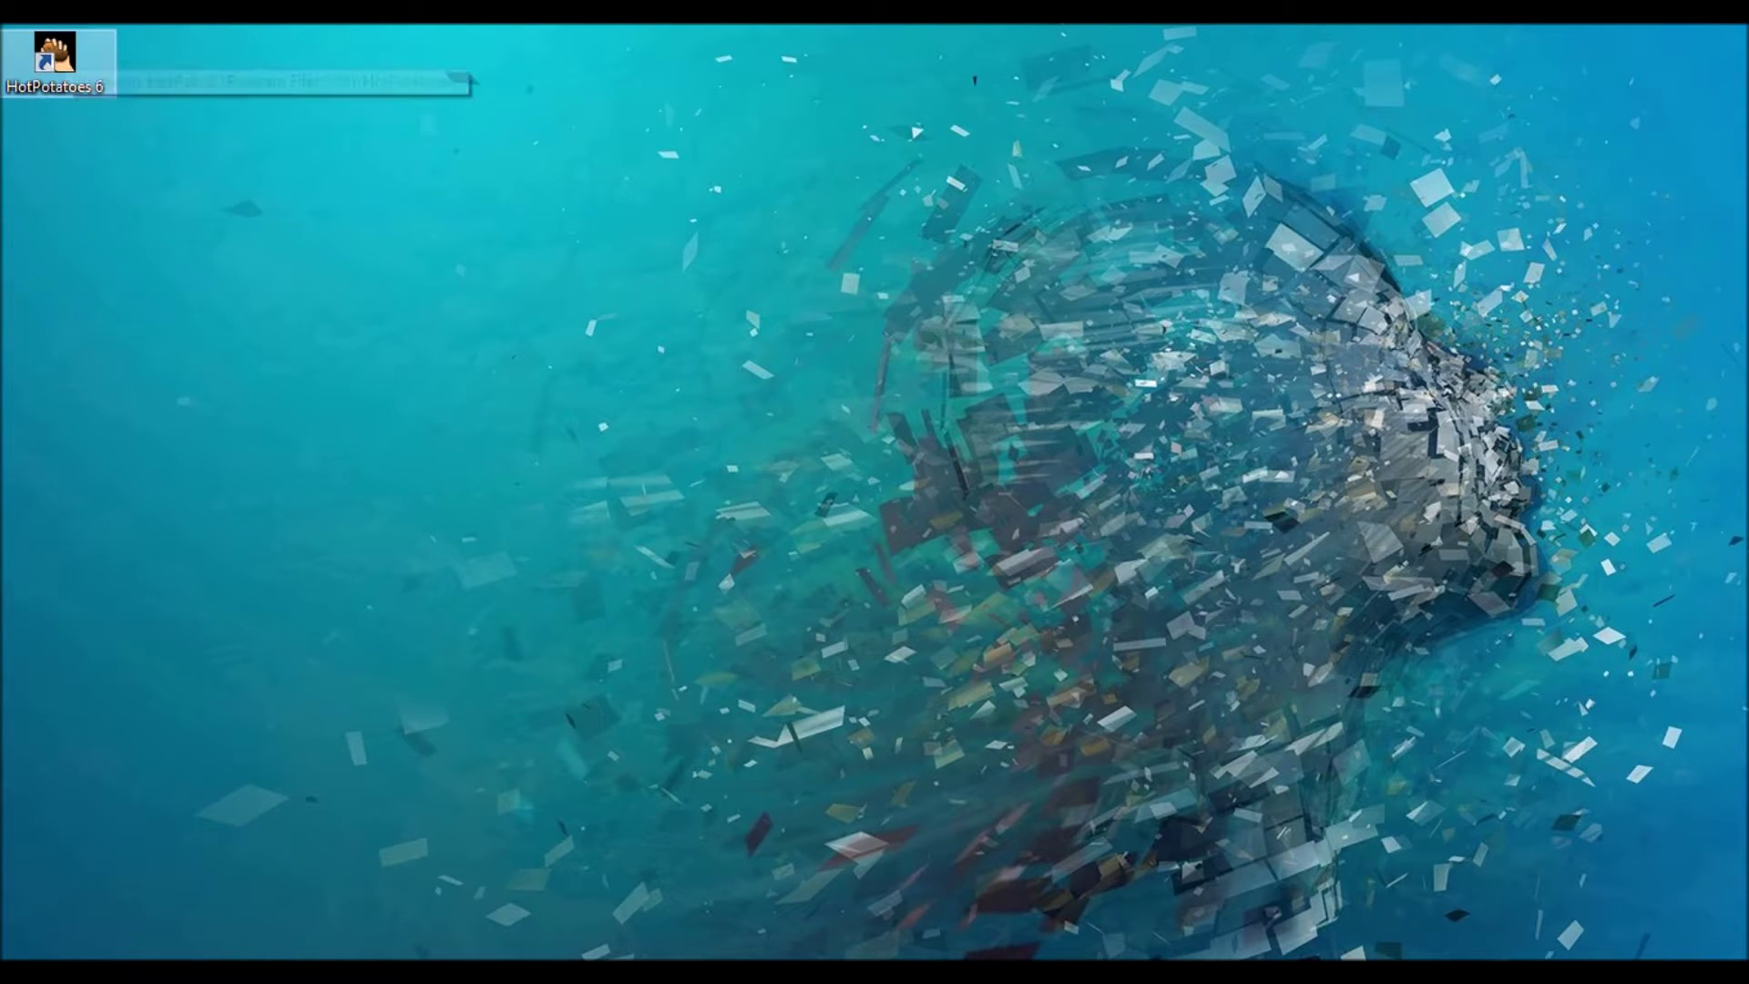
key("Return")
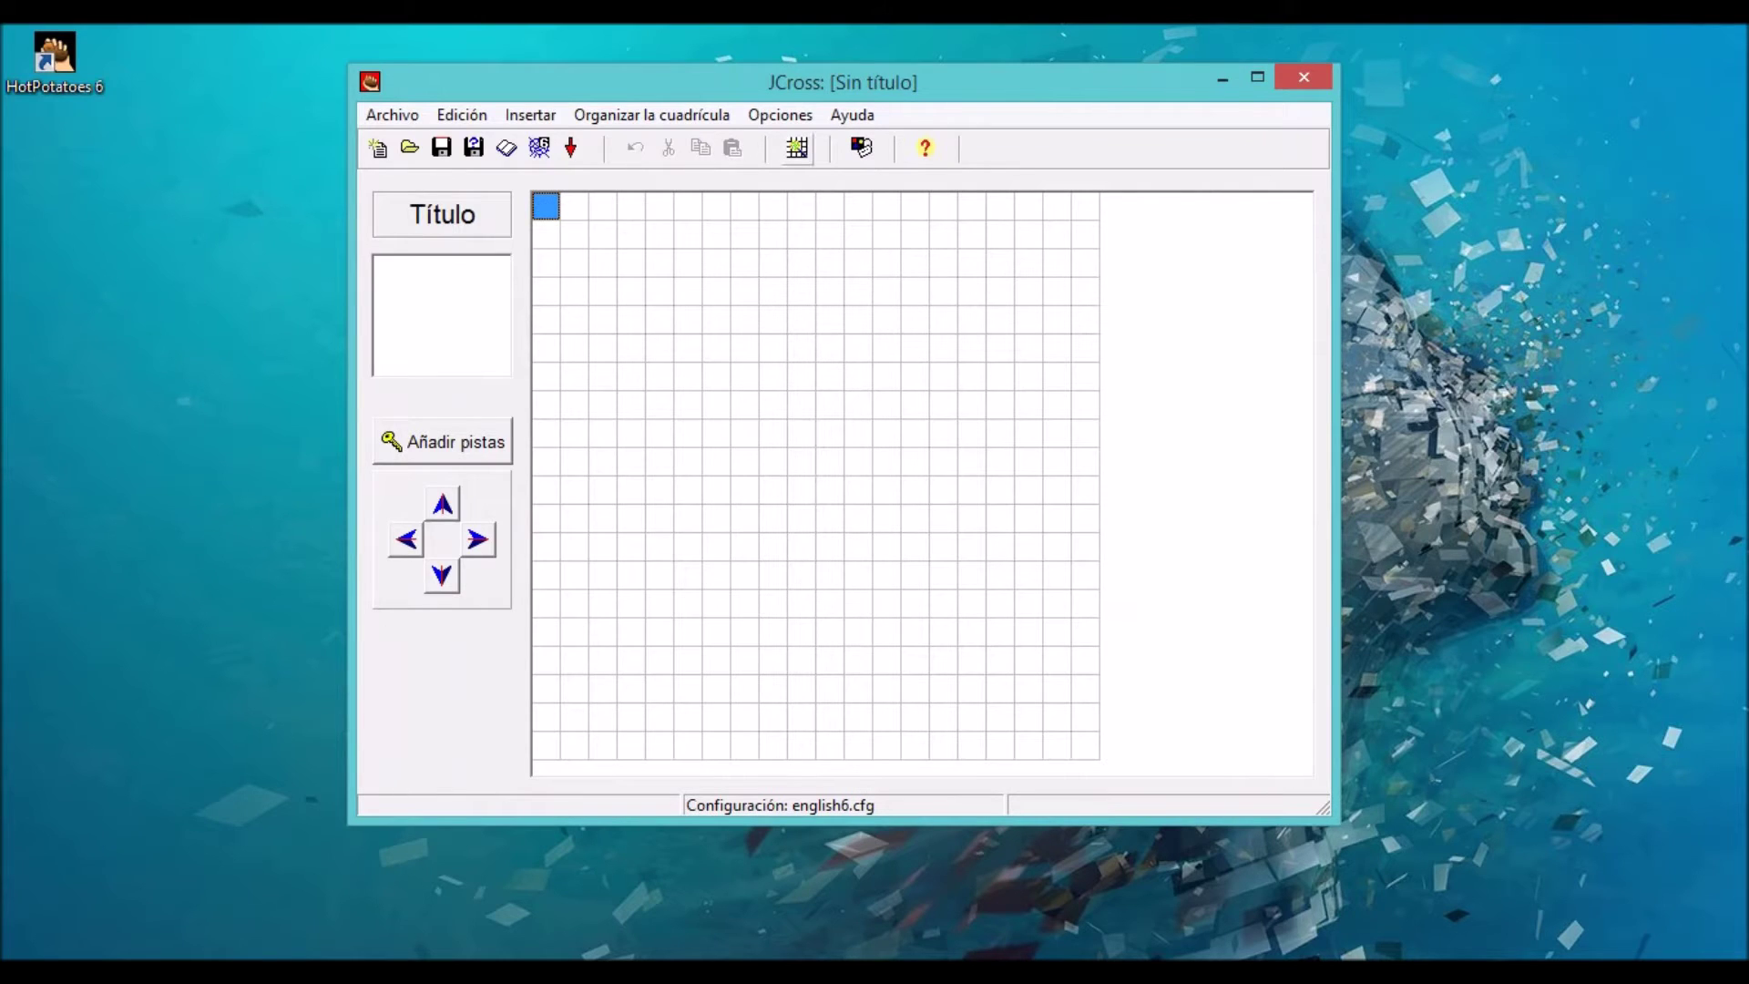
- Enter the words verbo, sustantivo, adjetivo and articulo on separate lines in the automatic crossword grid maker
left_click(797, 148)
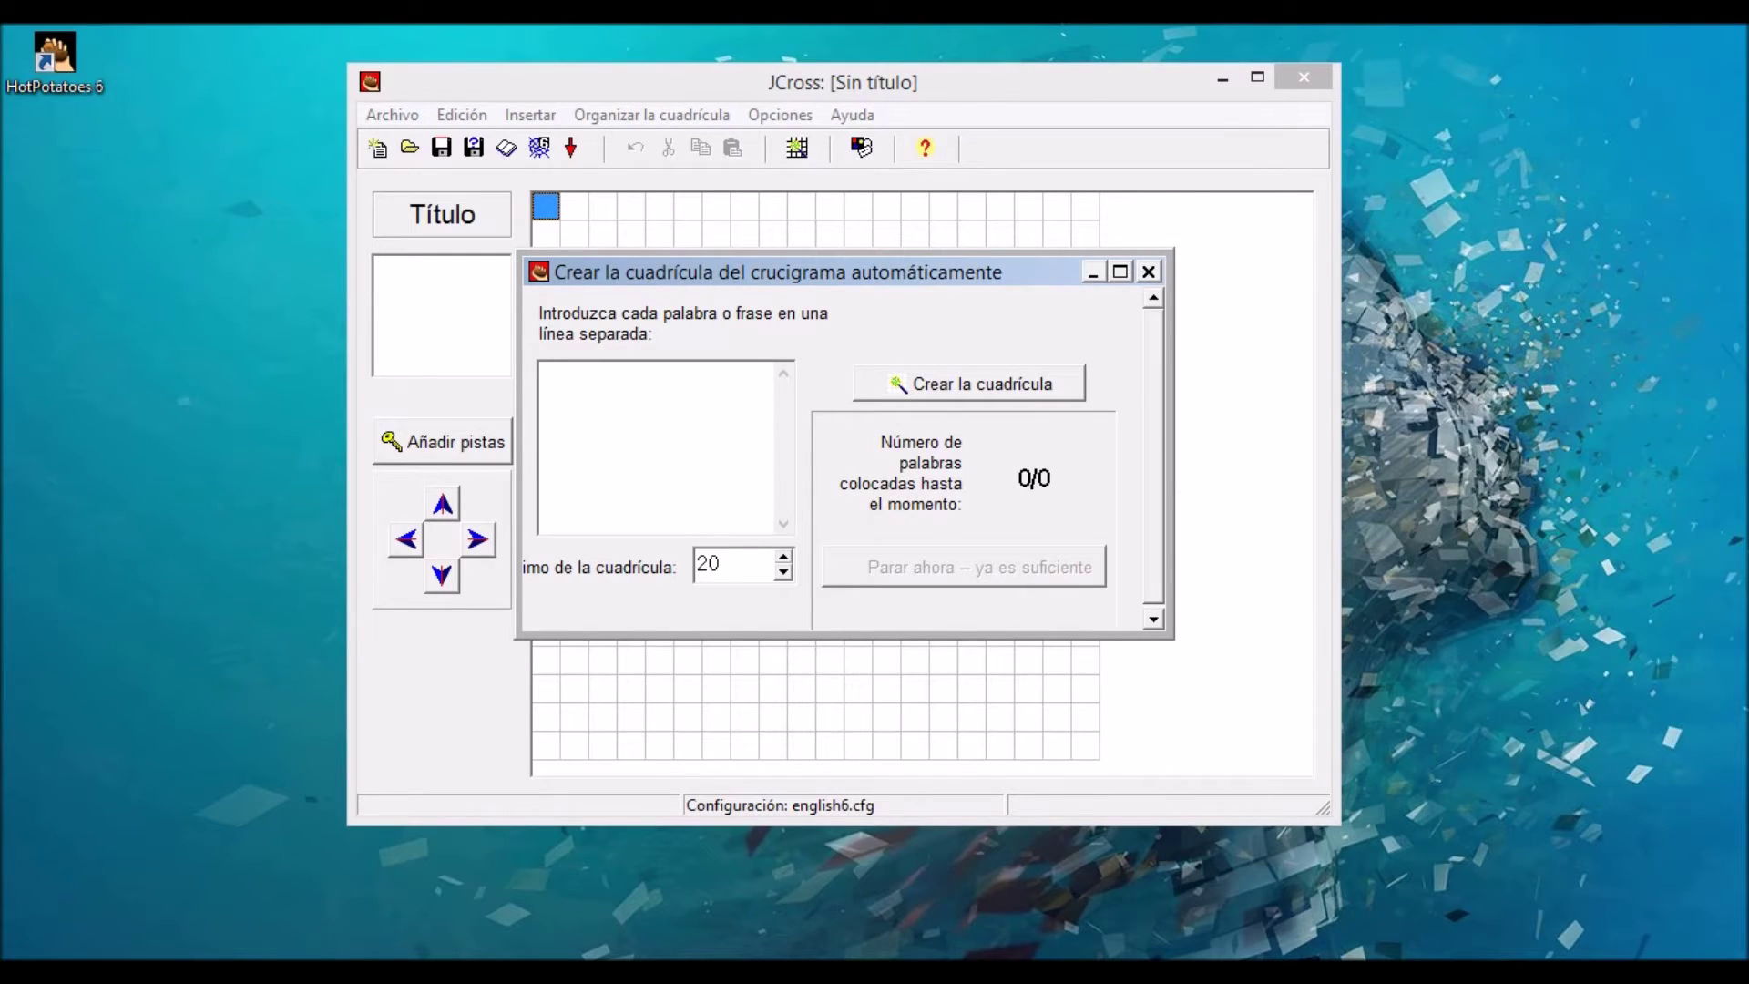
type("verbo")
key("Return")
type("sustantivo")
key("Return")
type("adjetivo ")
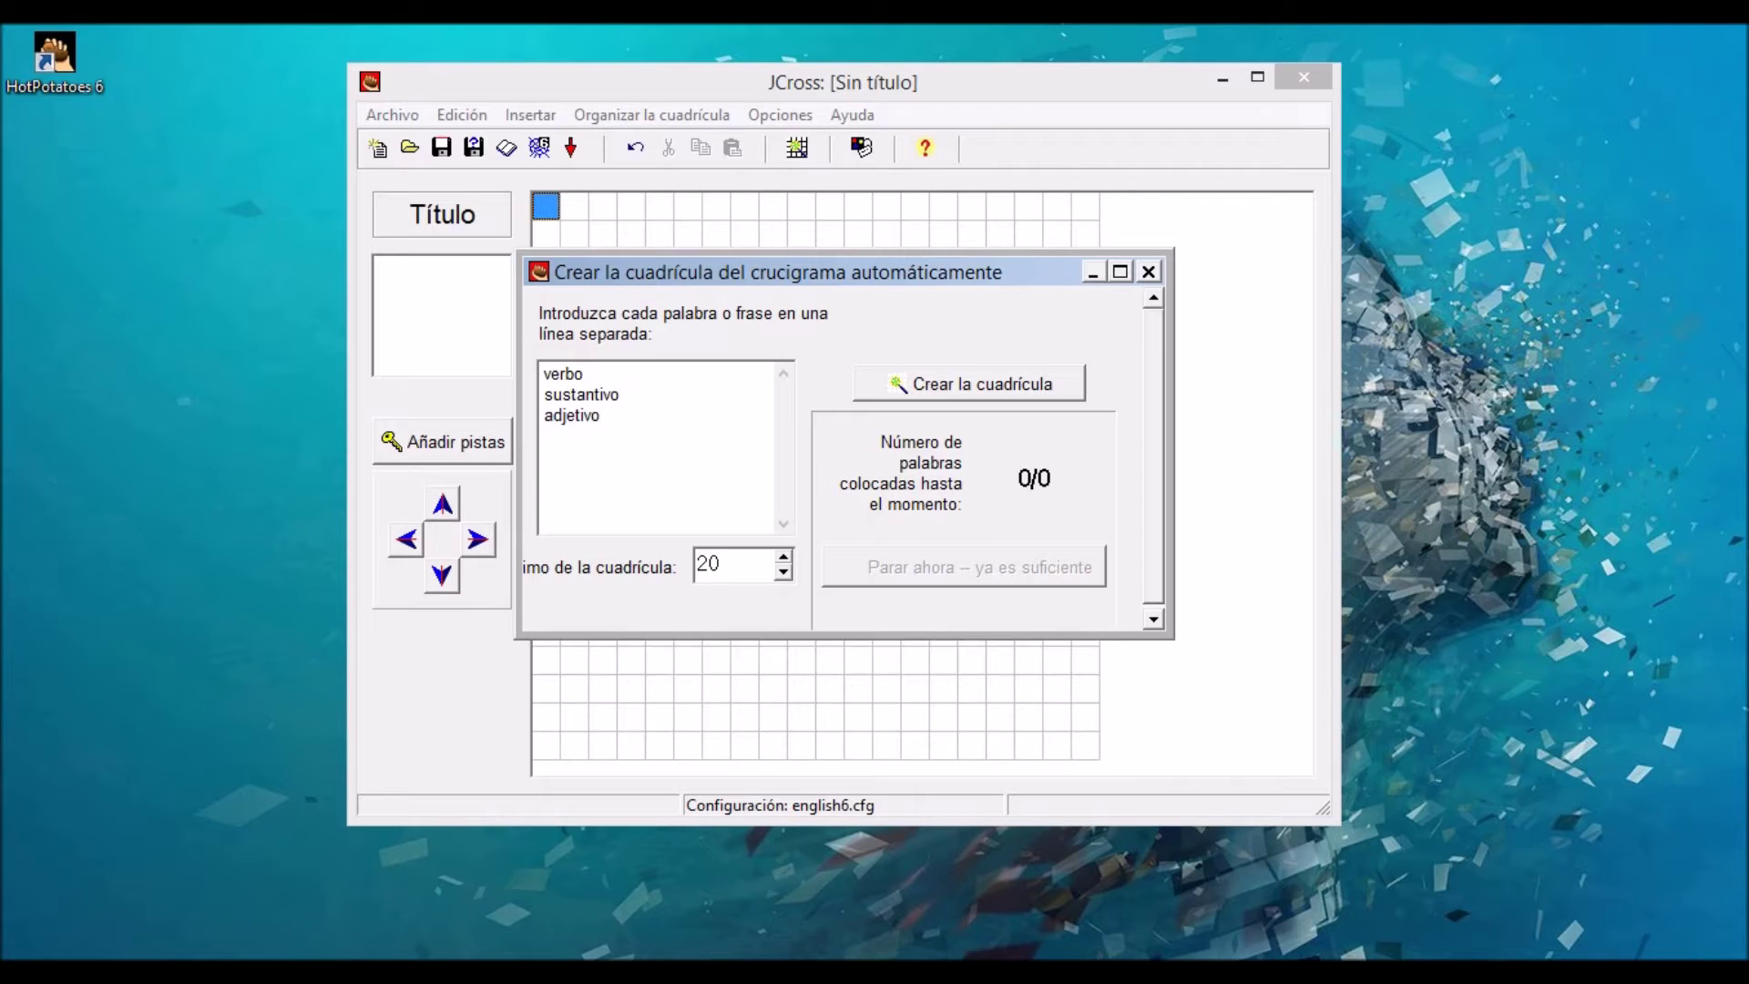
type("articulo")
- Lower the maximum grid size and generate the crossword grid from the entered words
key("Tab")
key("Down")
key("Down")
key("Down")
key("Down")
key("Down")
key("Down")
key("Down")
key("Down")
key("Down")
key("Down")
key("Return")
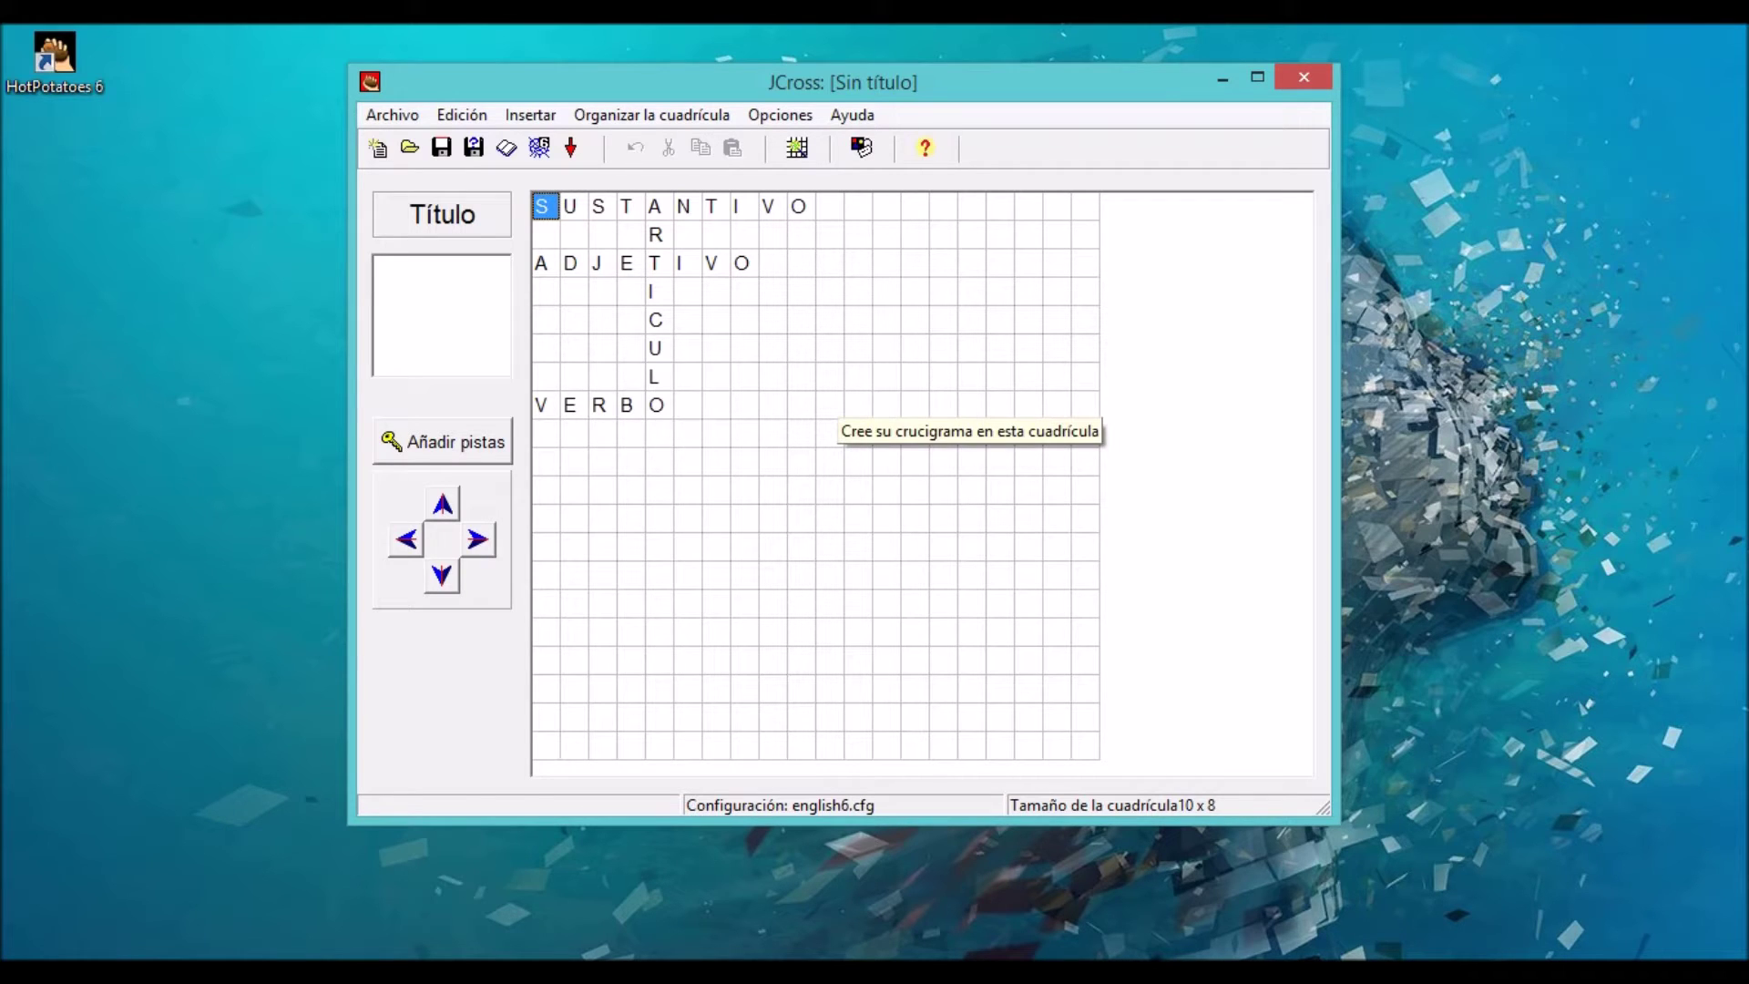
- Add the clue "palabra que nombre a personas animales o cosas" to the word SUSTANTIVO
left_click(443, 442)
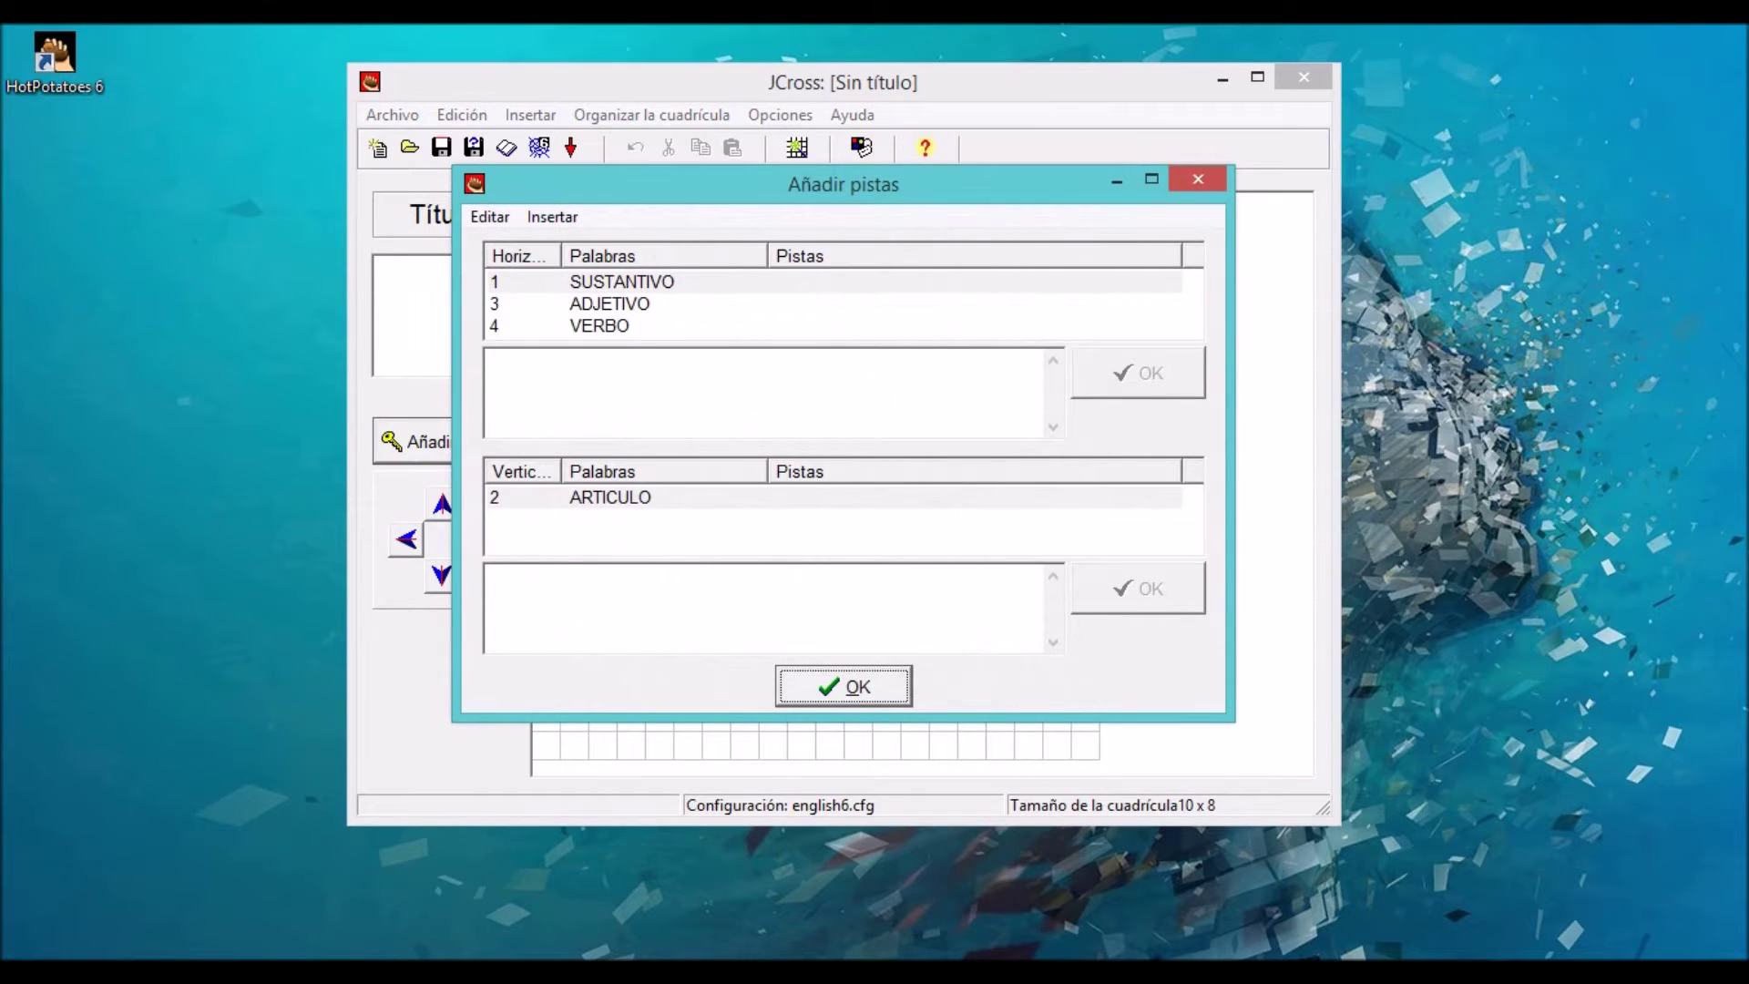
left_click_drag(843, 184, 1220, 89)
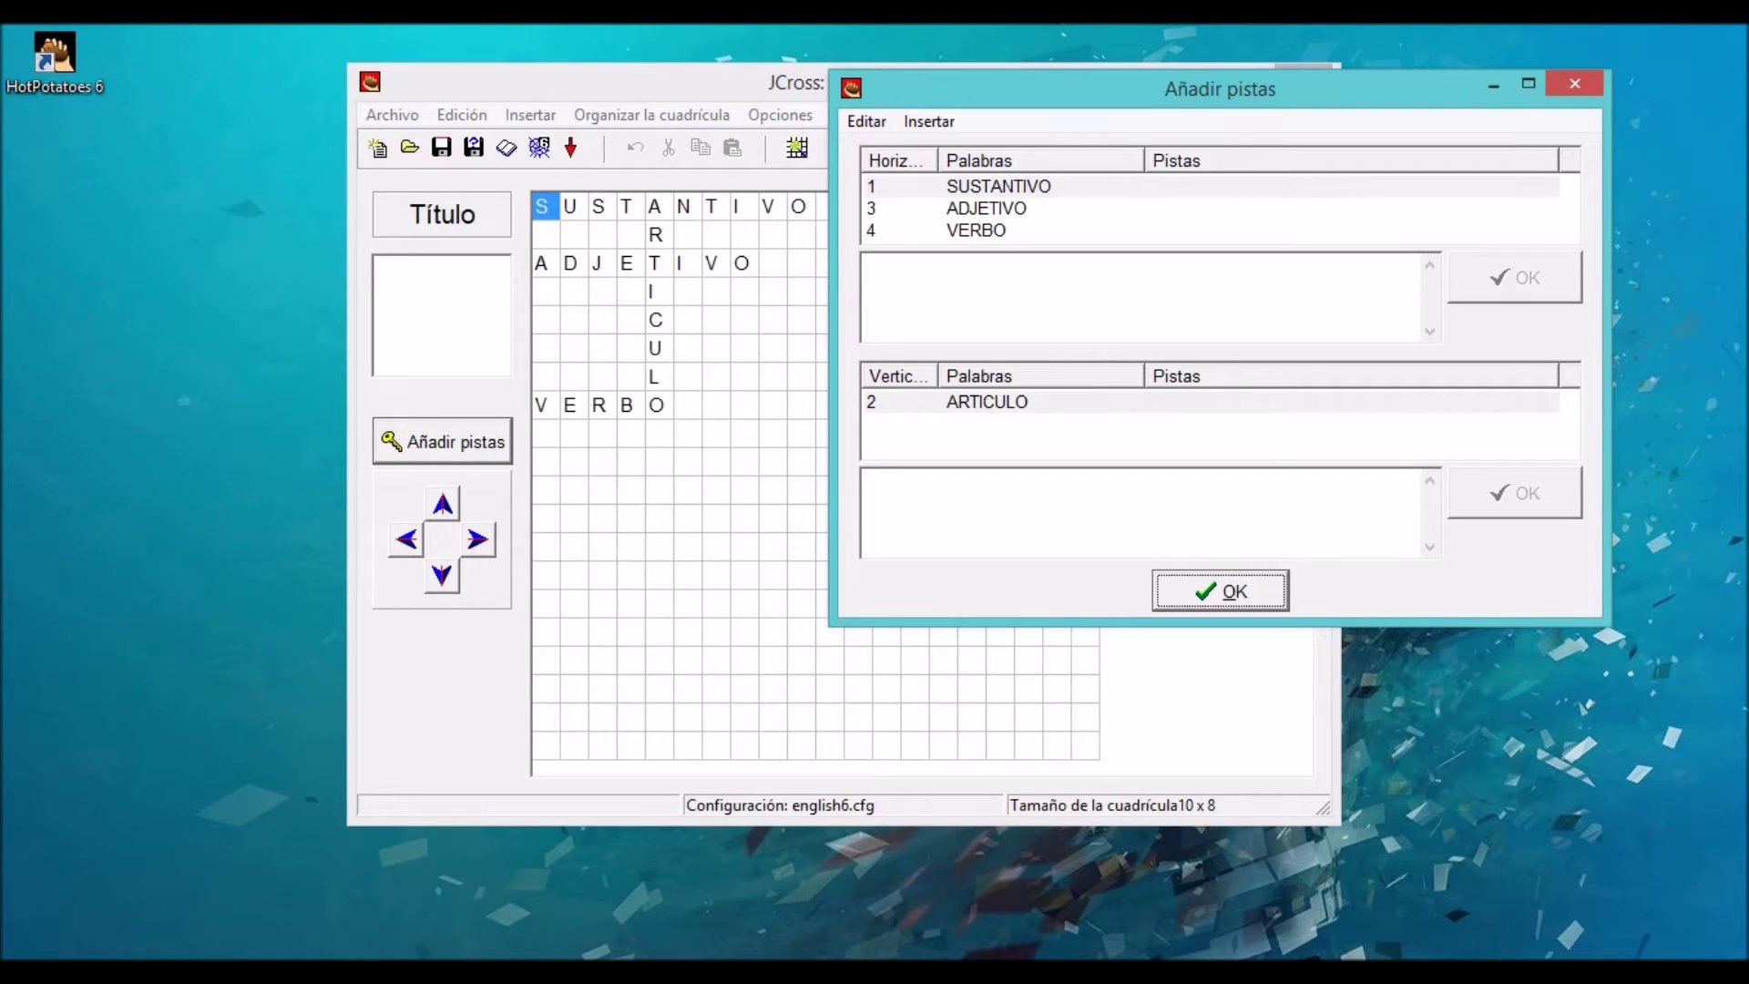
left_click(867, 266)
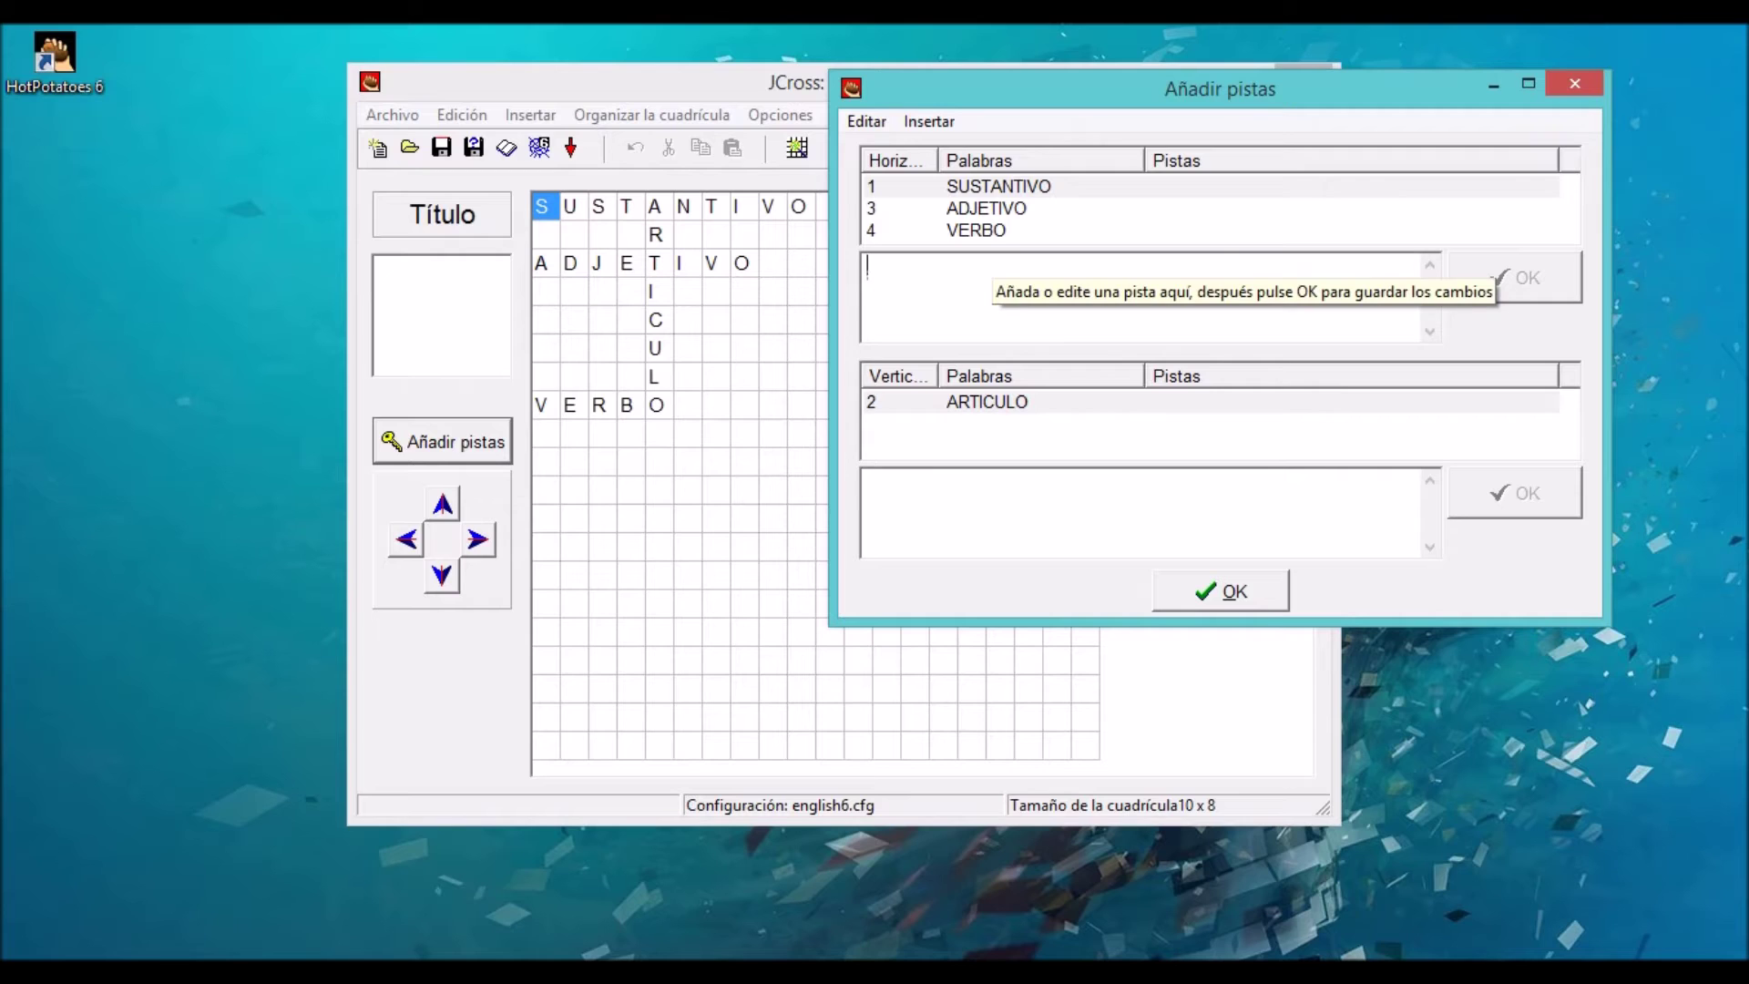
type("palabra ")
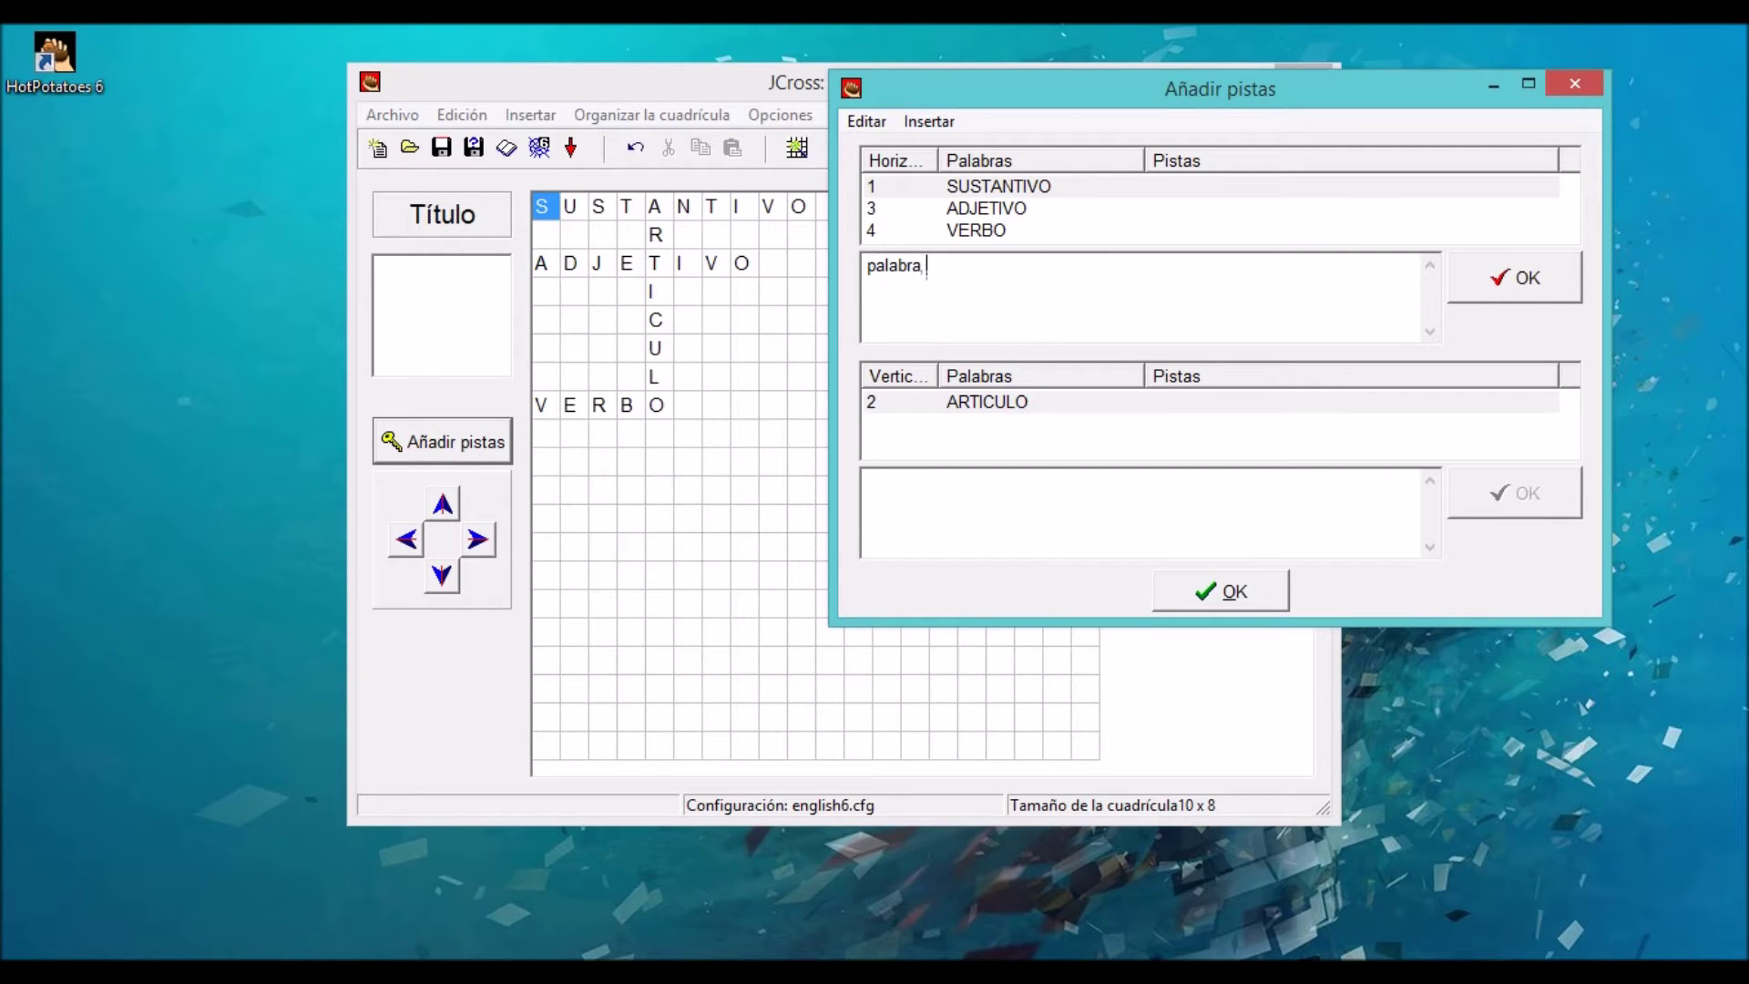
type("que nombre a personas.")
key("BackSpace")
type("ani")
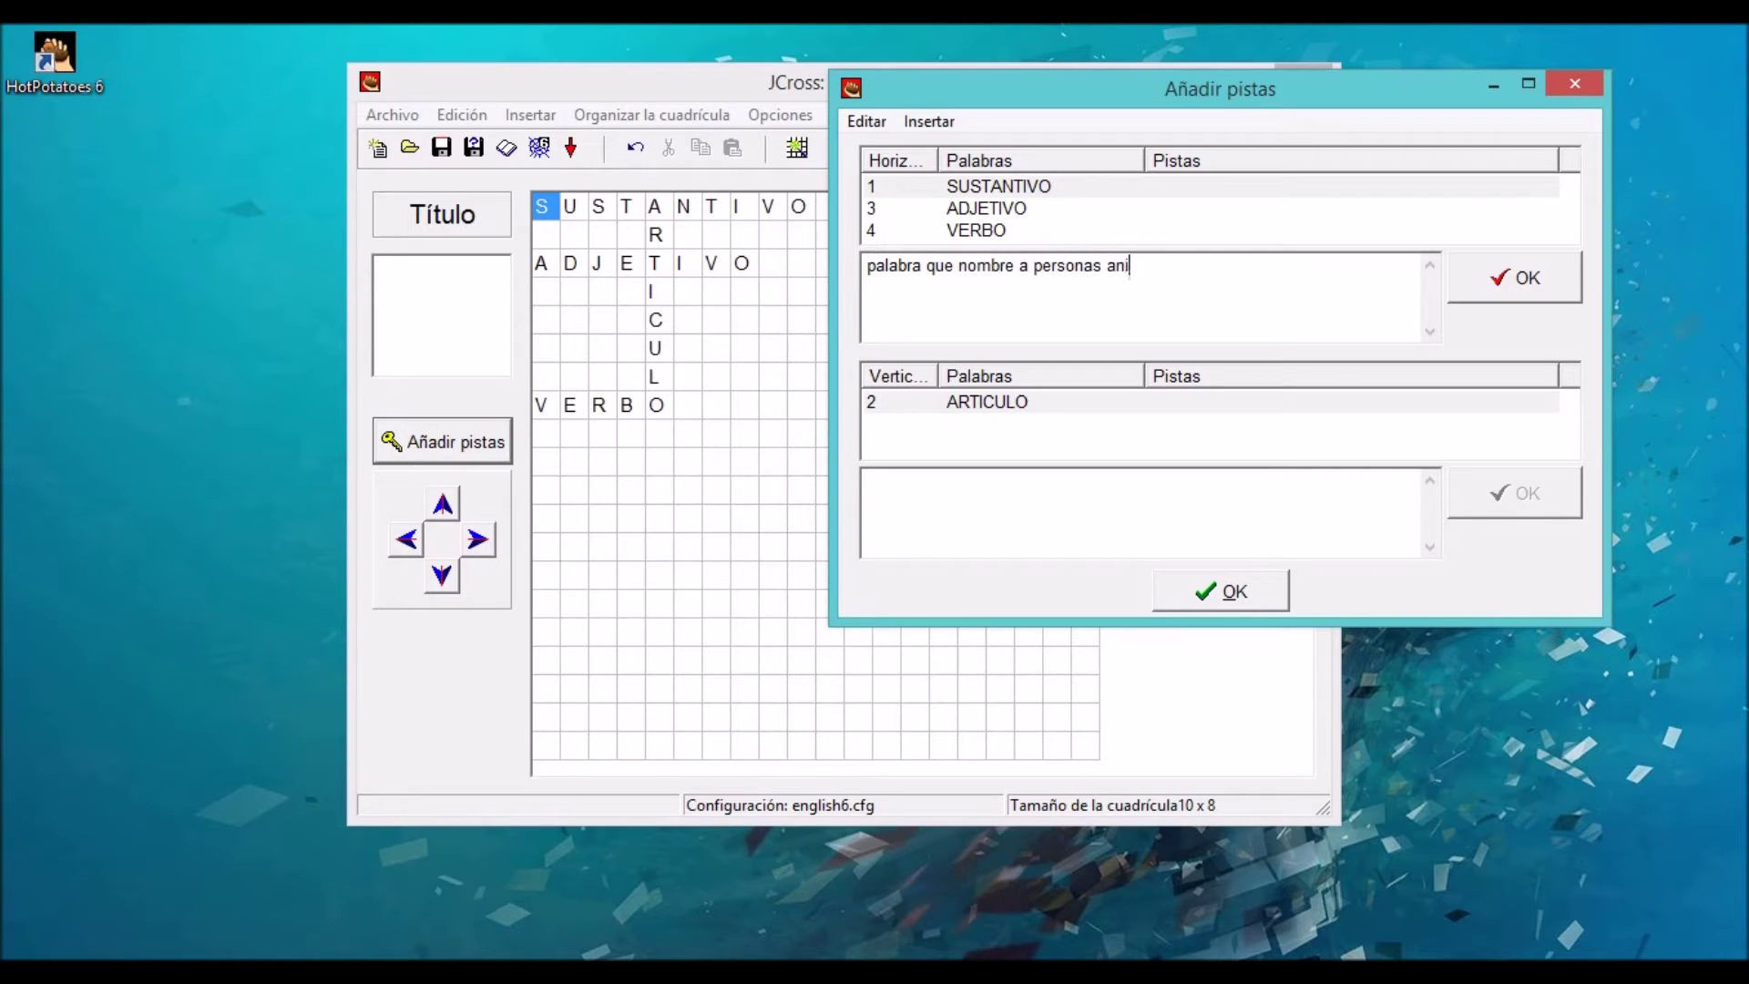
type("males o cosas")
key("Return")
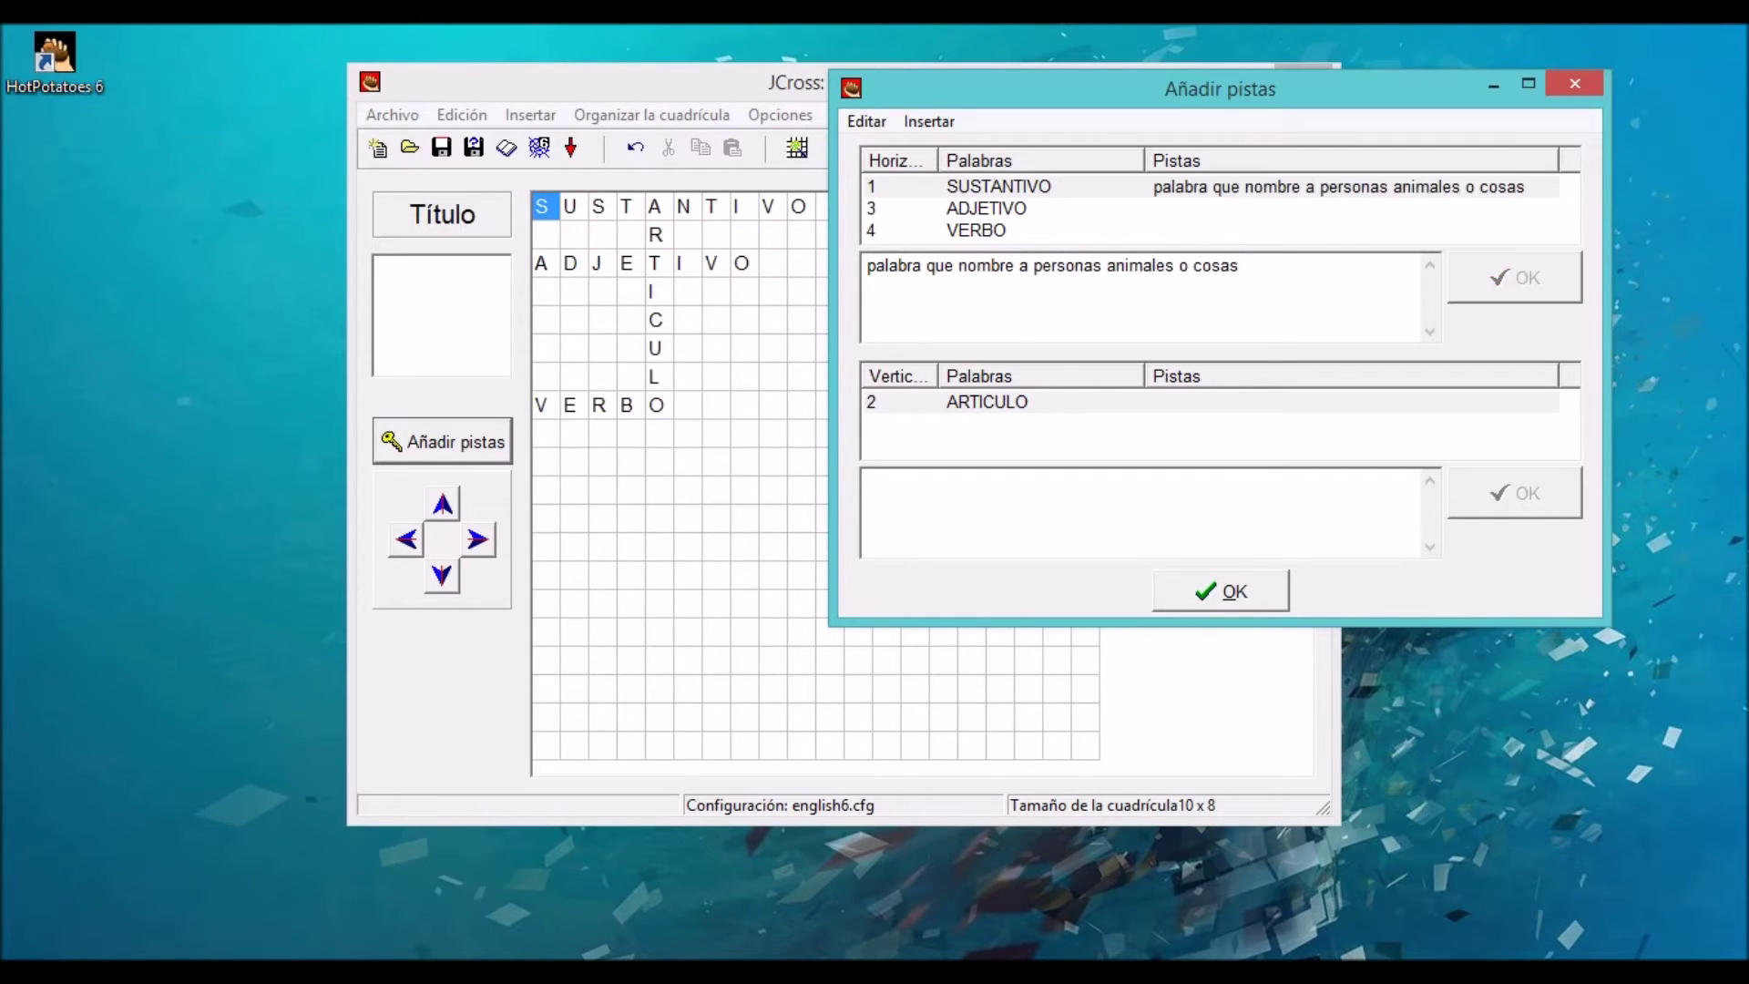
- Add the clue "caracteristica de las personas animales o cosas" to the word ADJETIVO
type("ca")
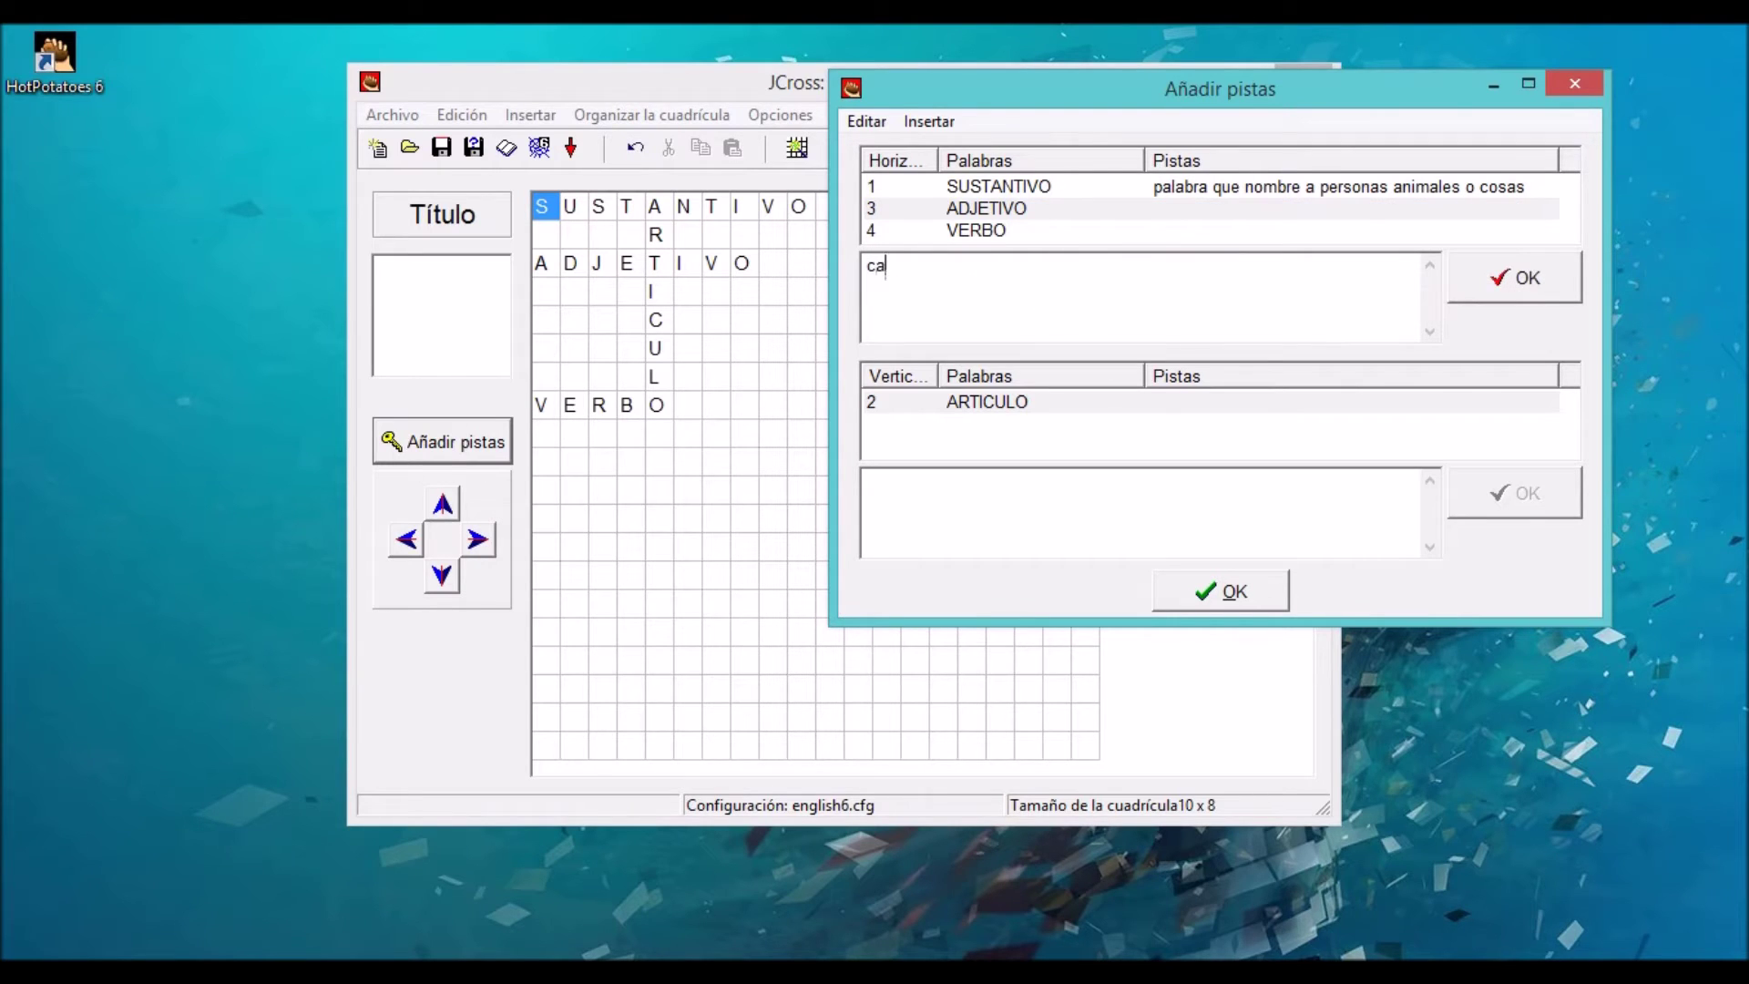
type("racteristica de las personas anim")
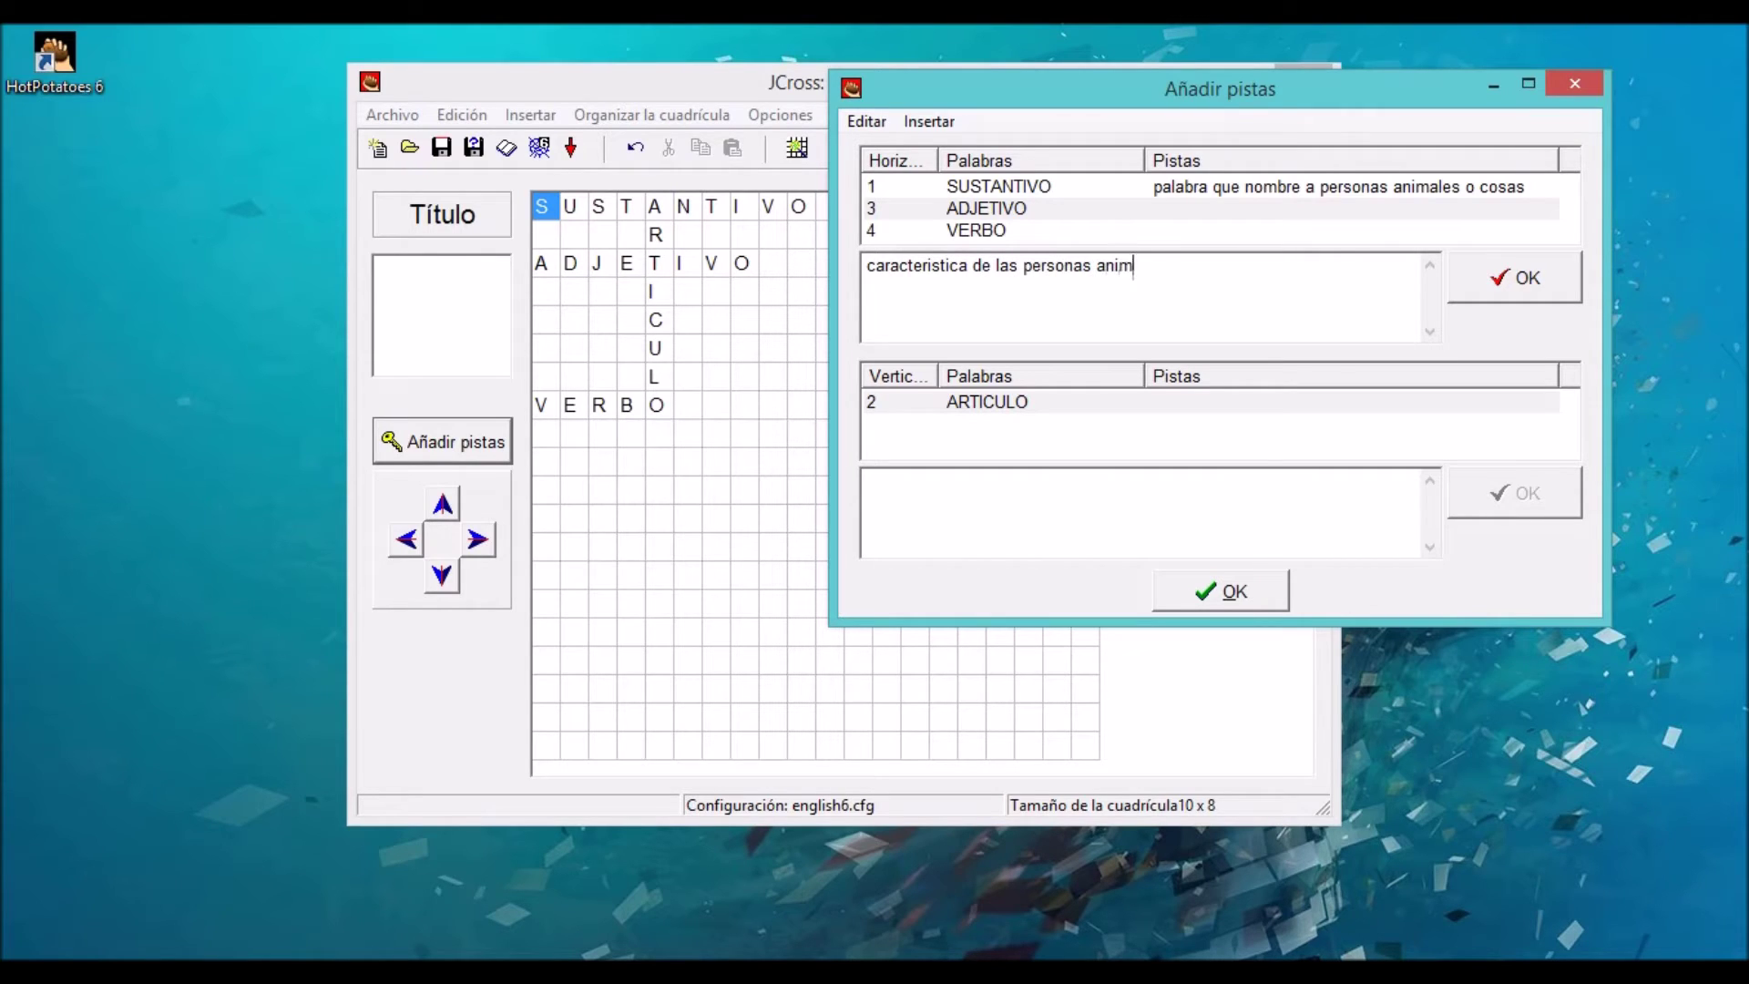
type("ales o cosas")
key("Return")
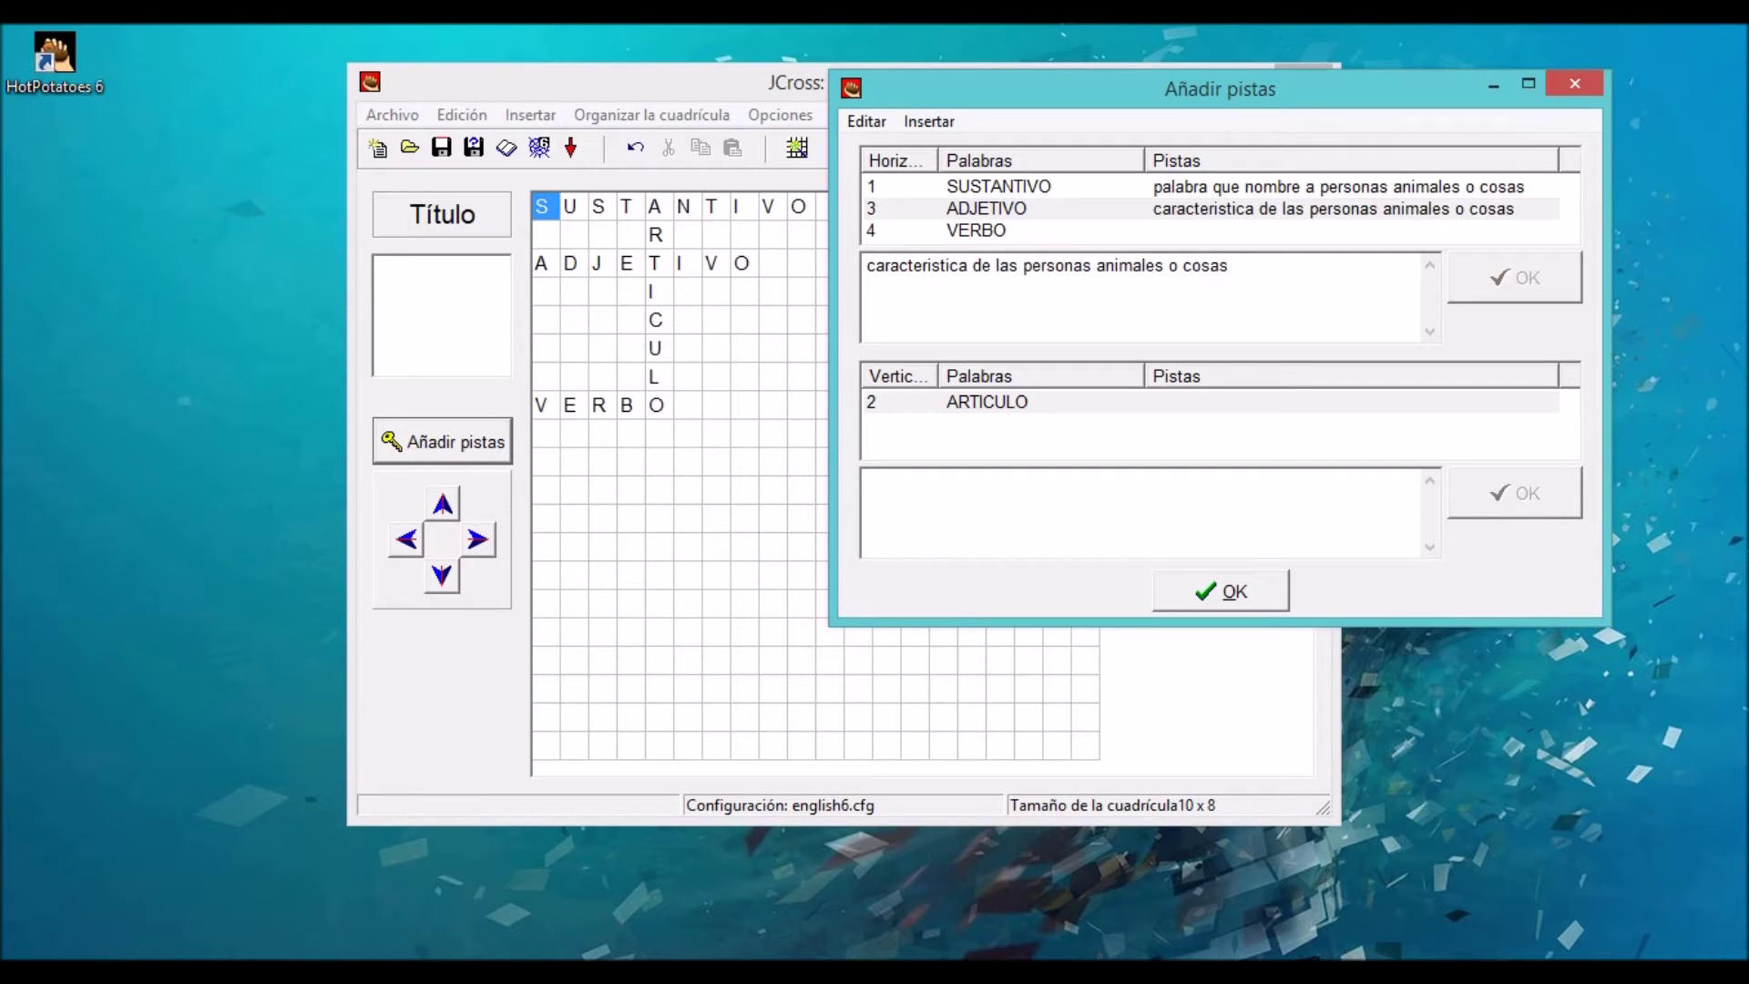
- Add the clue "señala acciones estados o fenomenos naturales" to the word VERBO
type("se")
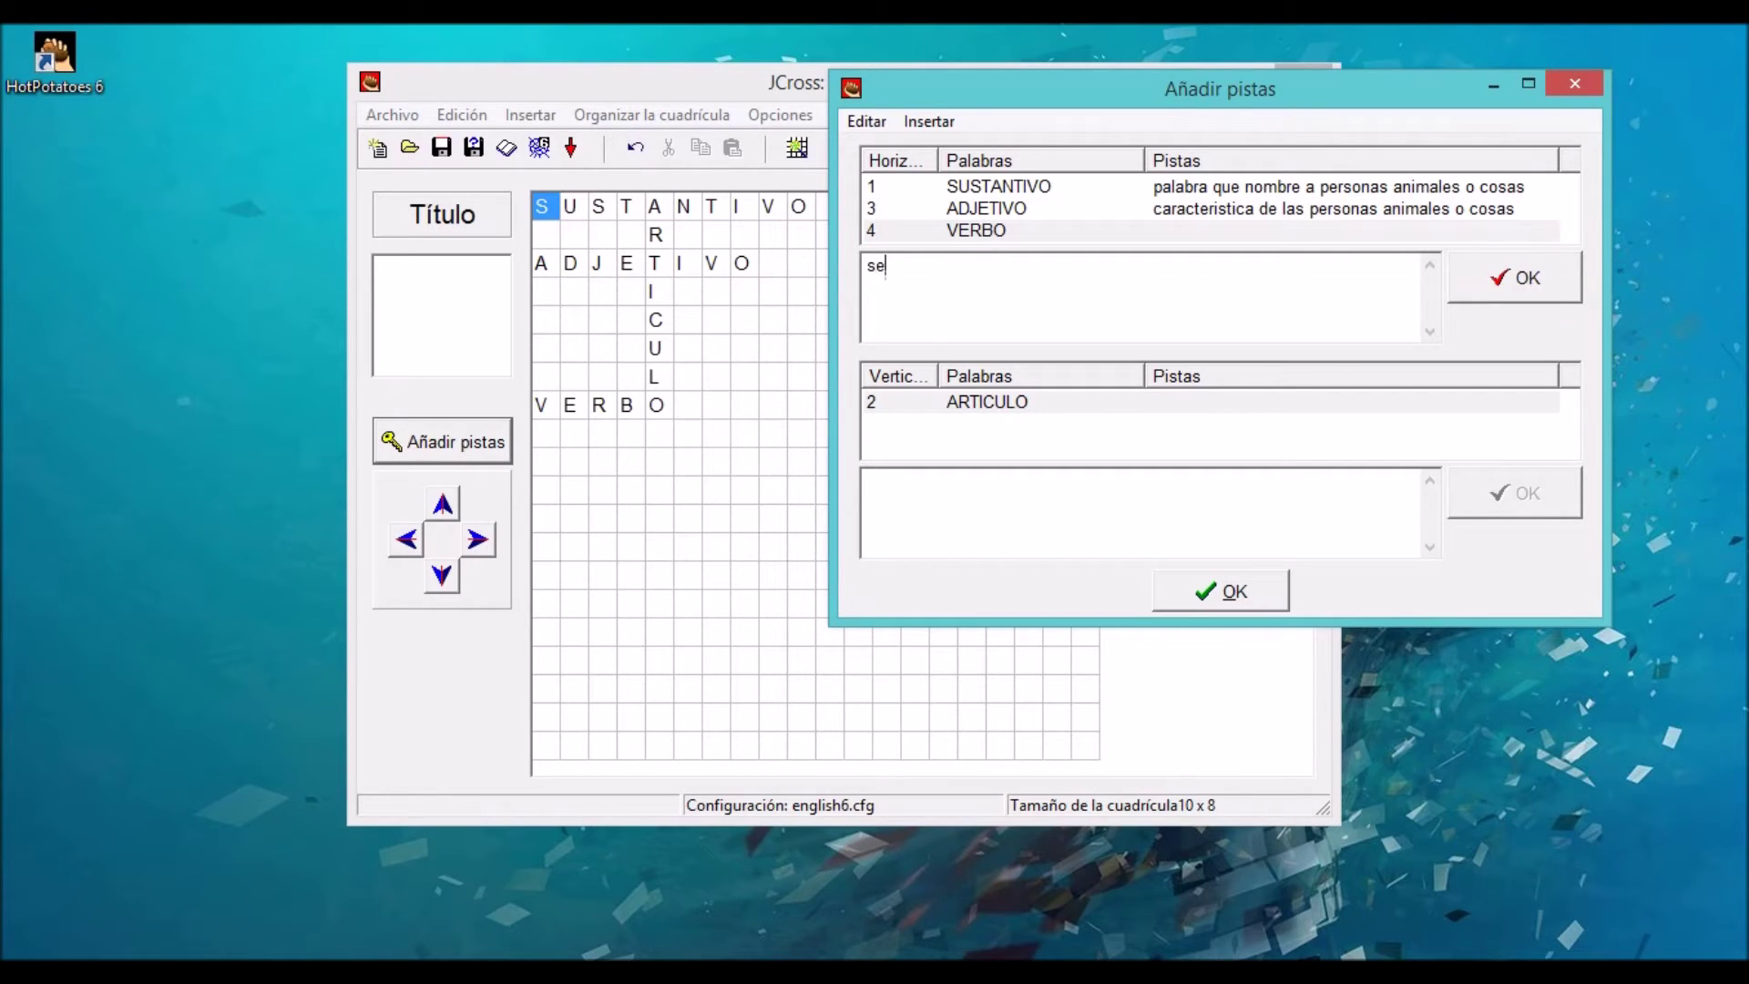
type("ñala acciones estados o fenomenos naturales,")
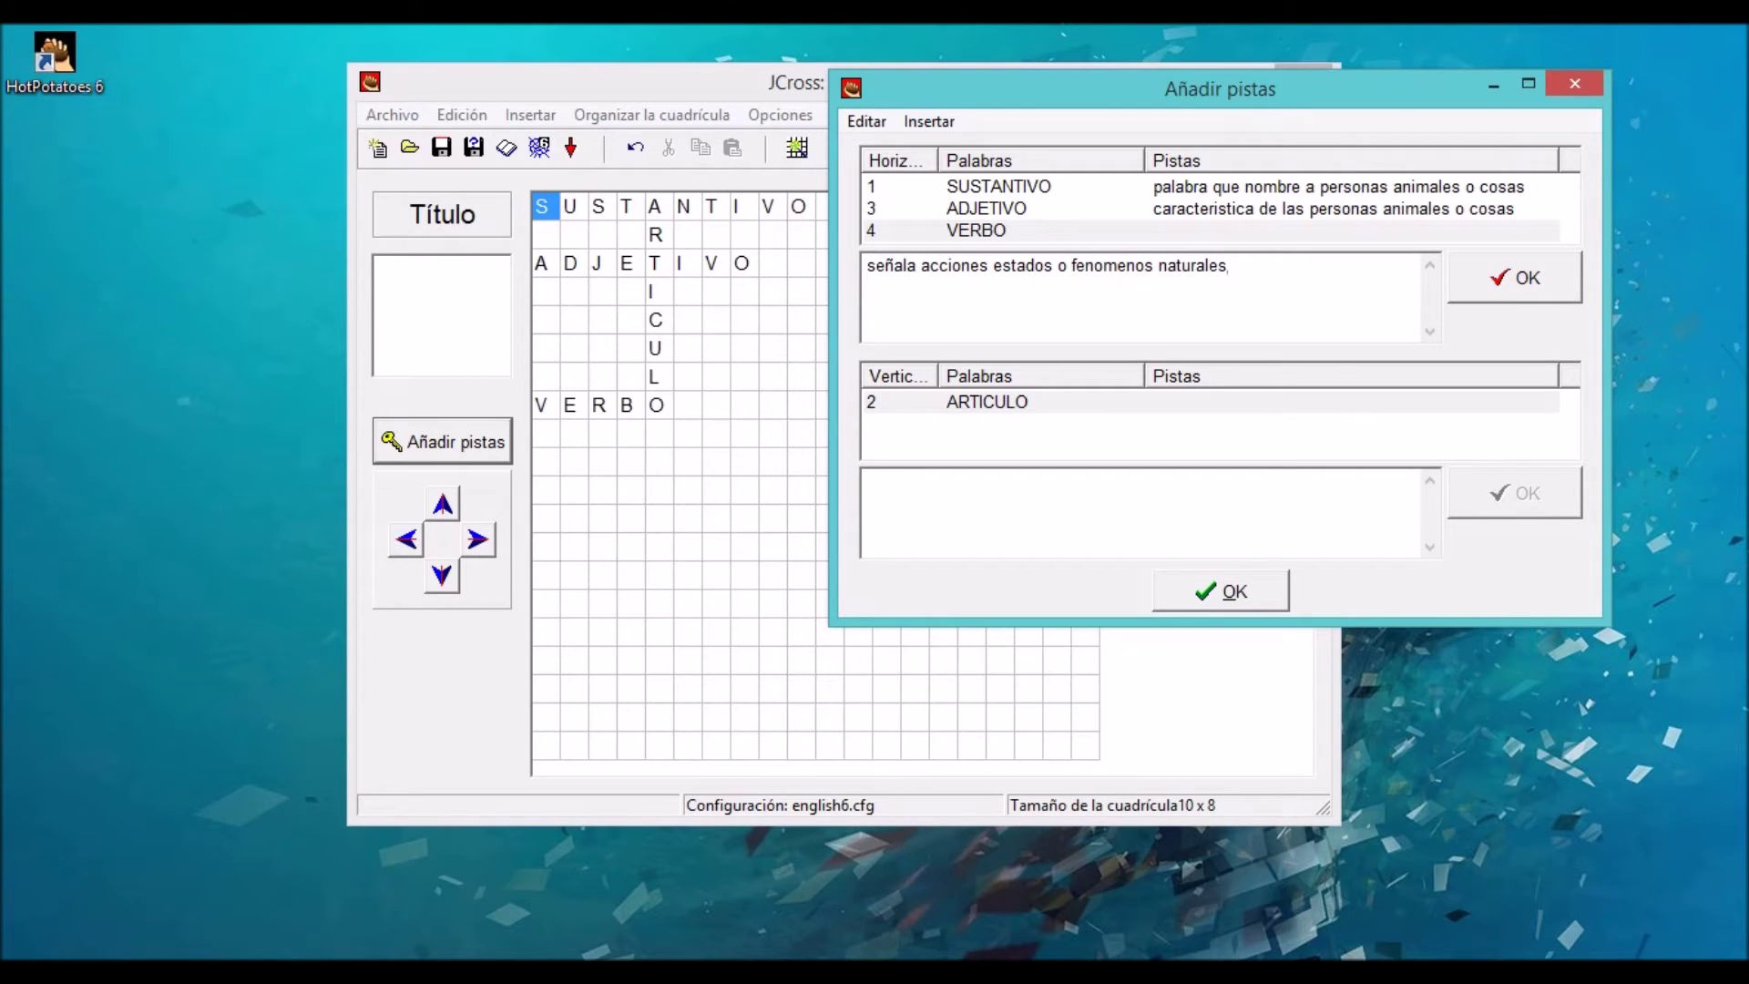
key("Return")
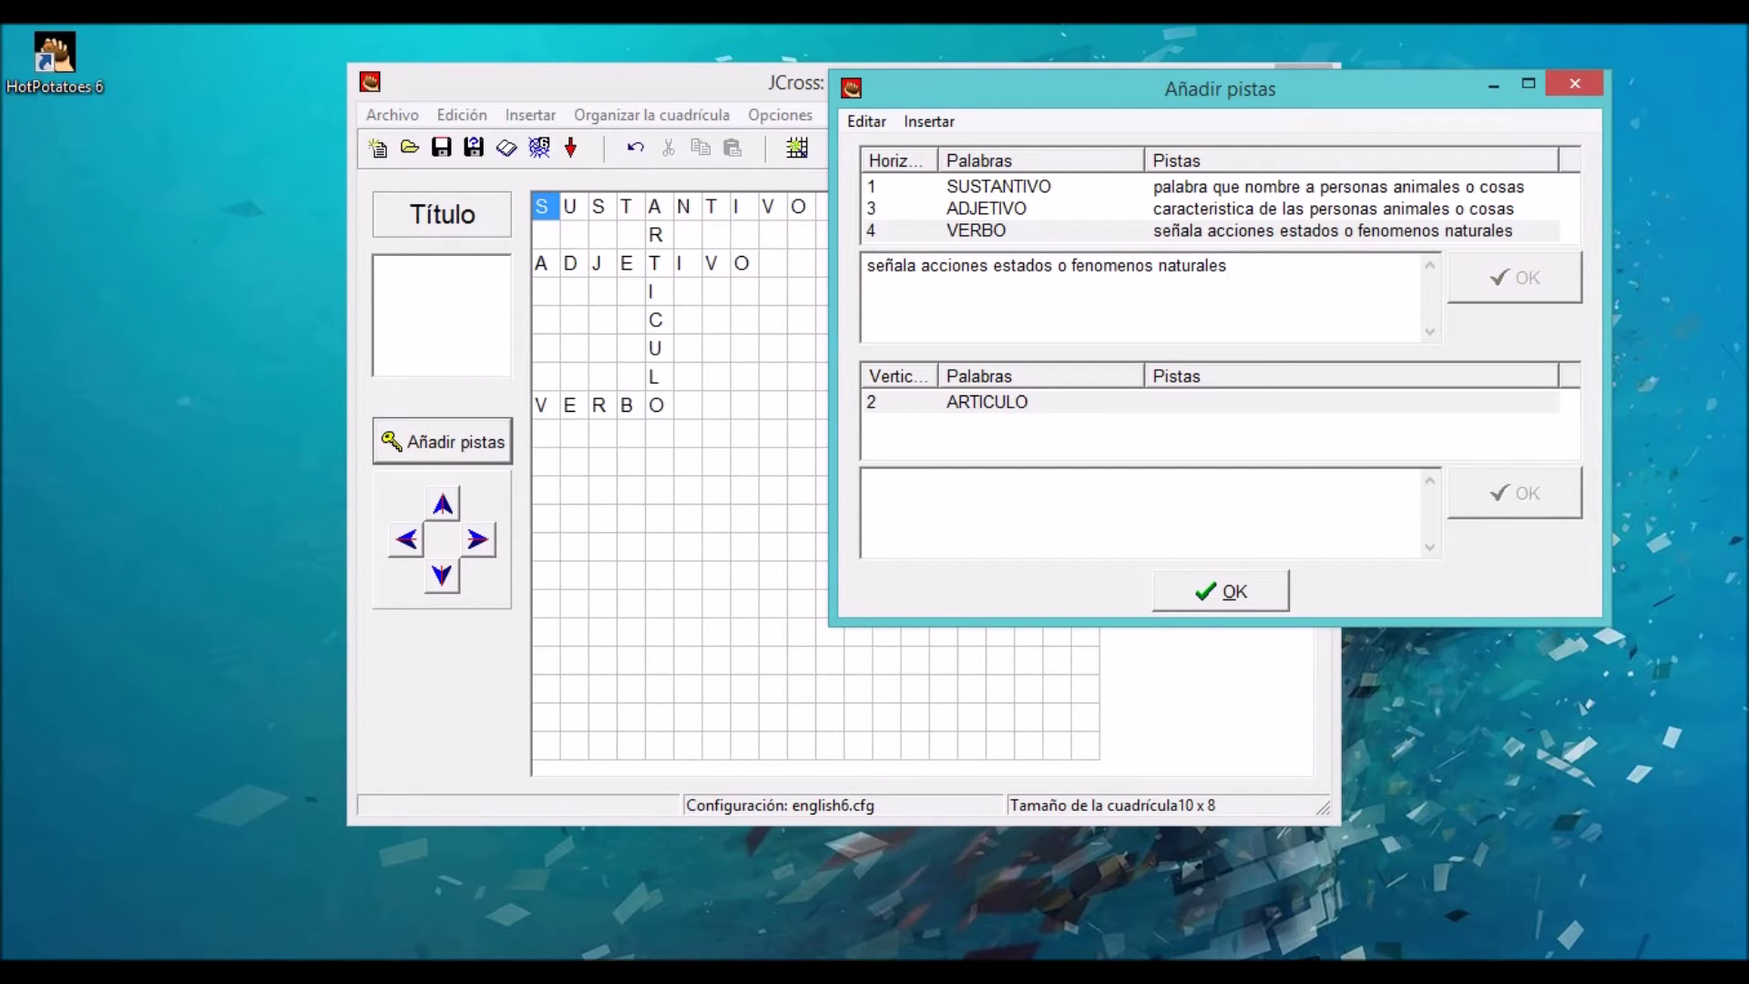
- Add the clue "señala el genero y numero de las personas animales o cosas" to ARTICULO and close the clue editor
left_click(987, 402)
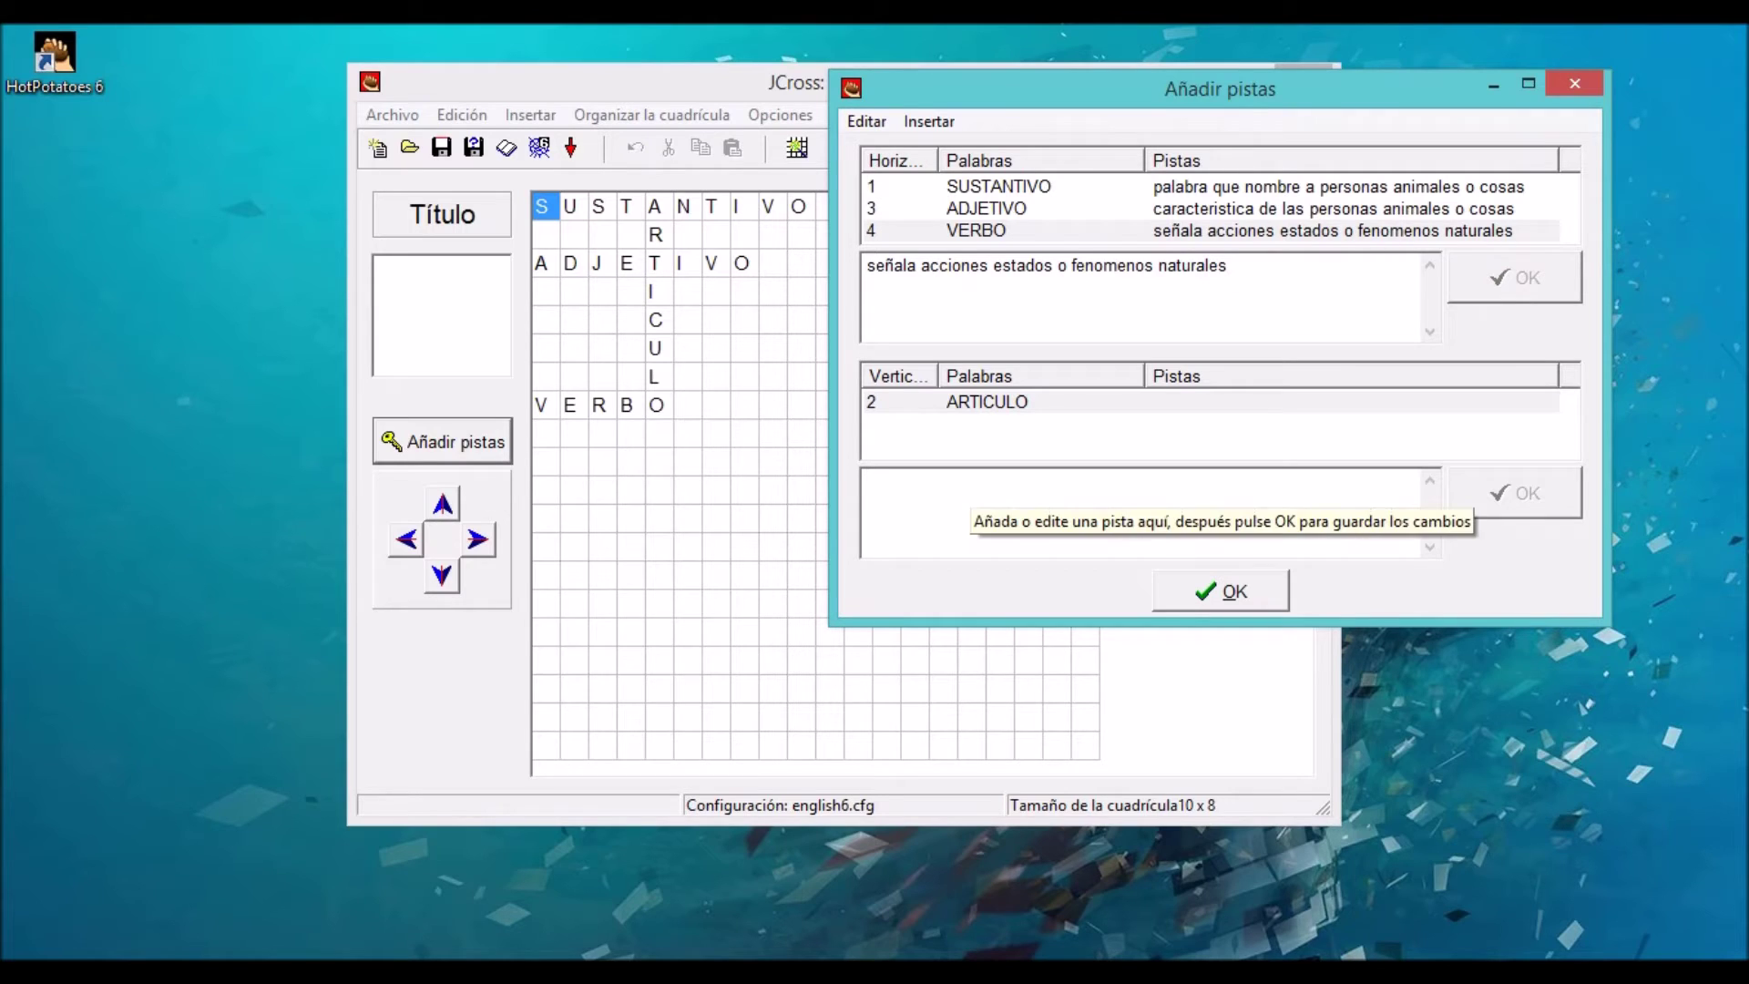
type("señala")
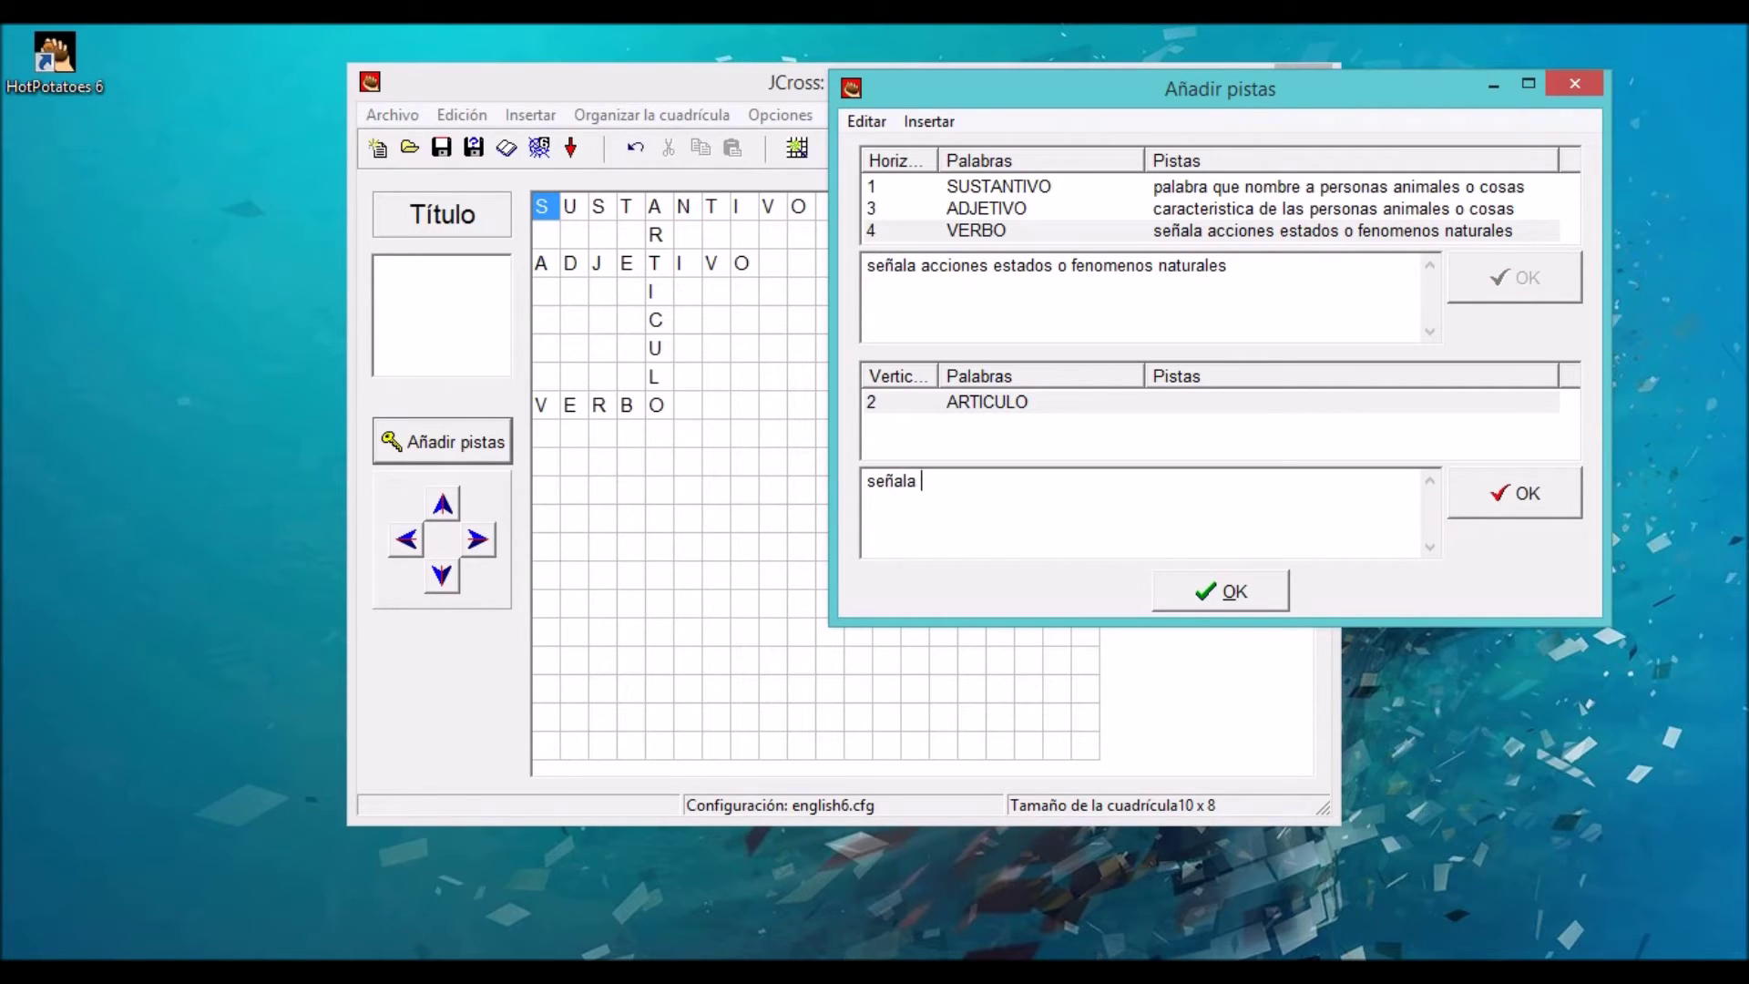
type(" el genero y numero del")
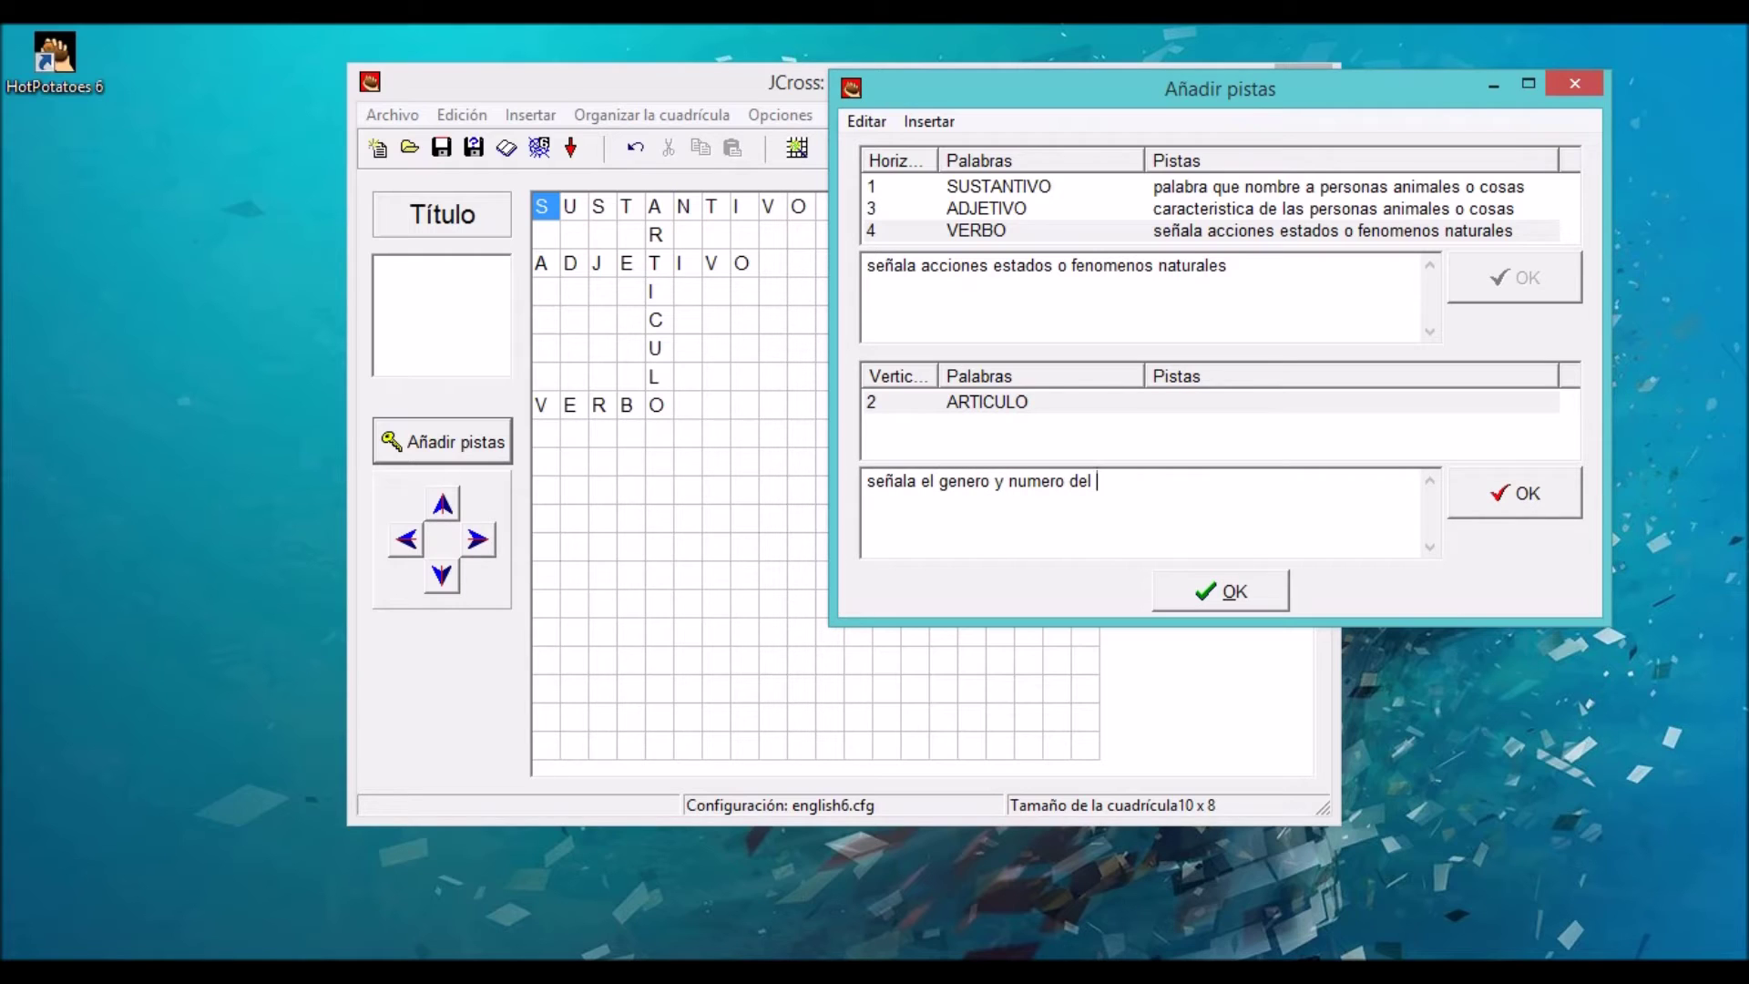
key("BackSpace")
key("BackSpace")
type("la")
key("BackSpace")
key("BackSpace")
key("BackSpace")
type("las personas animales o ")
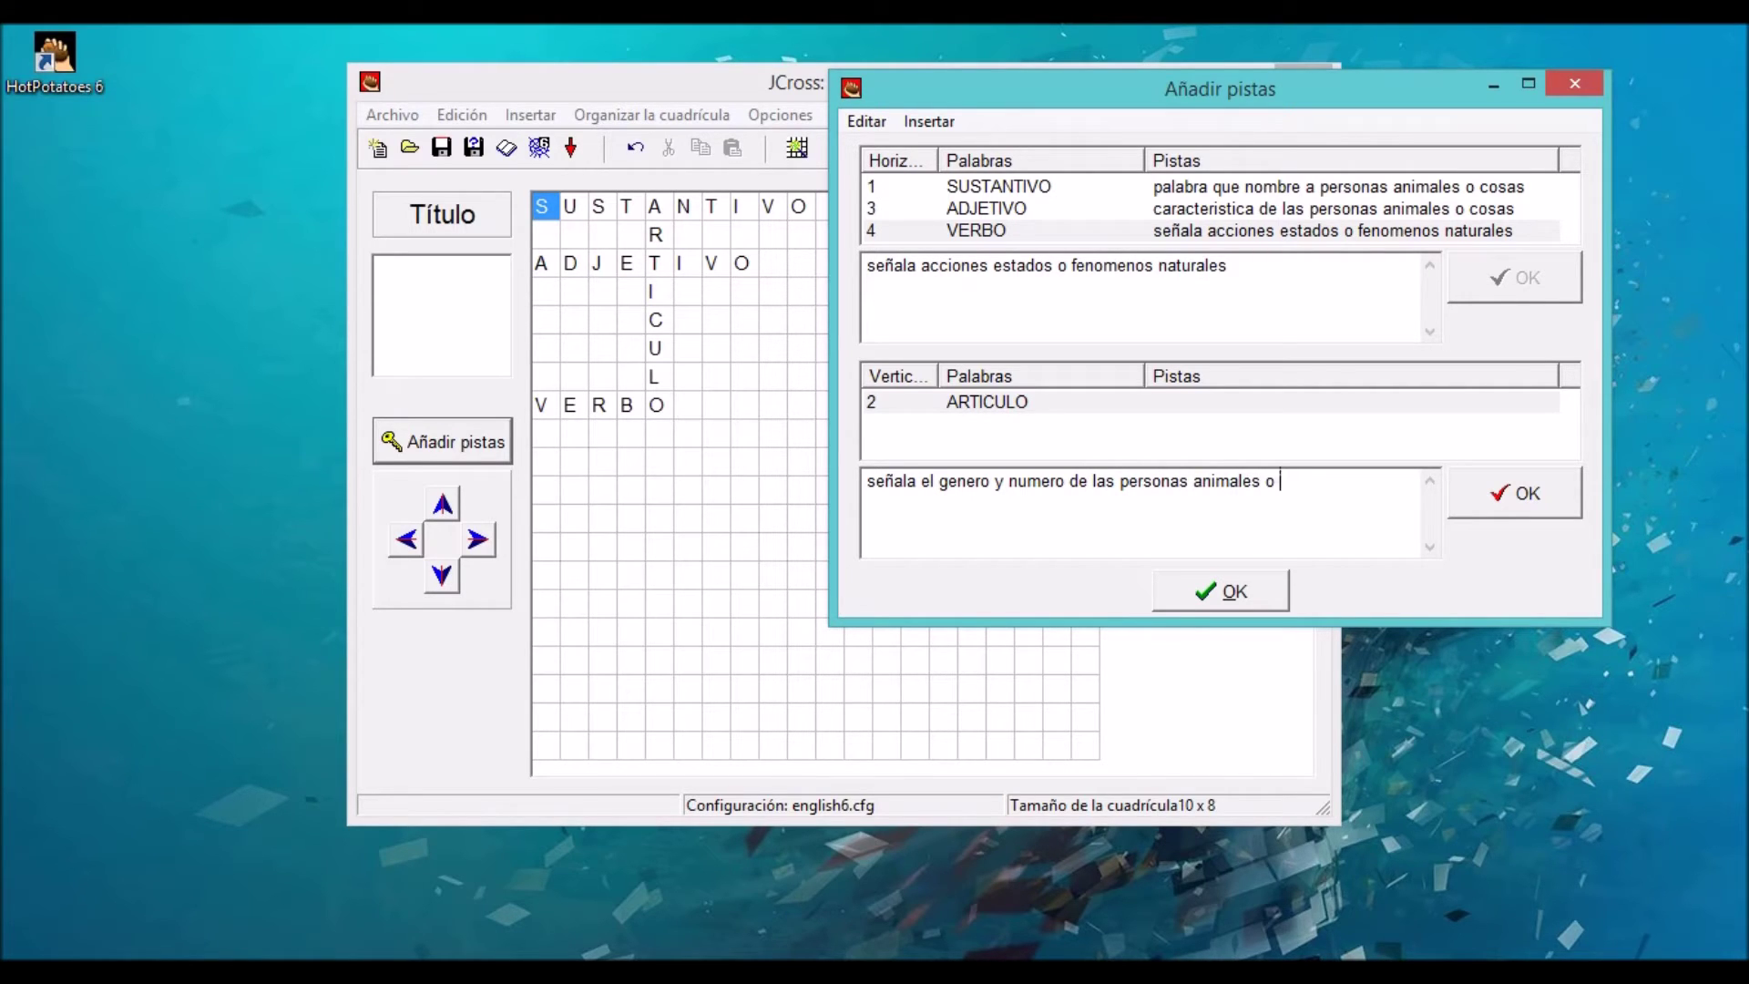
type("cosas")
key("Return")
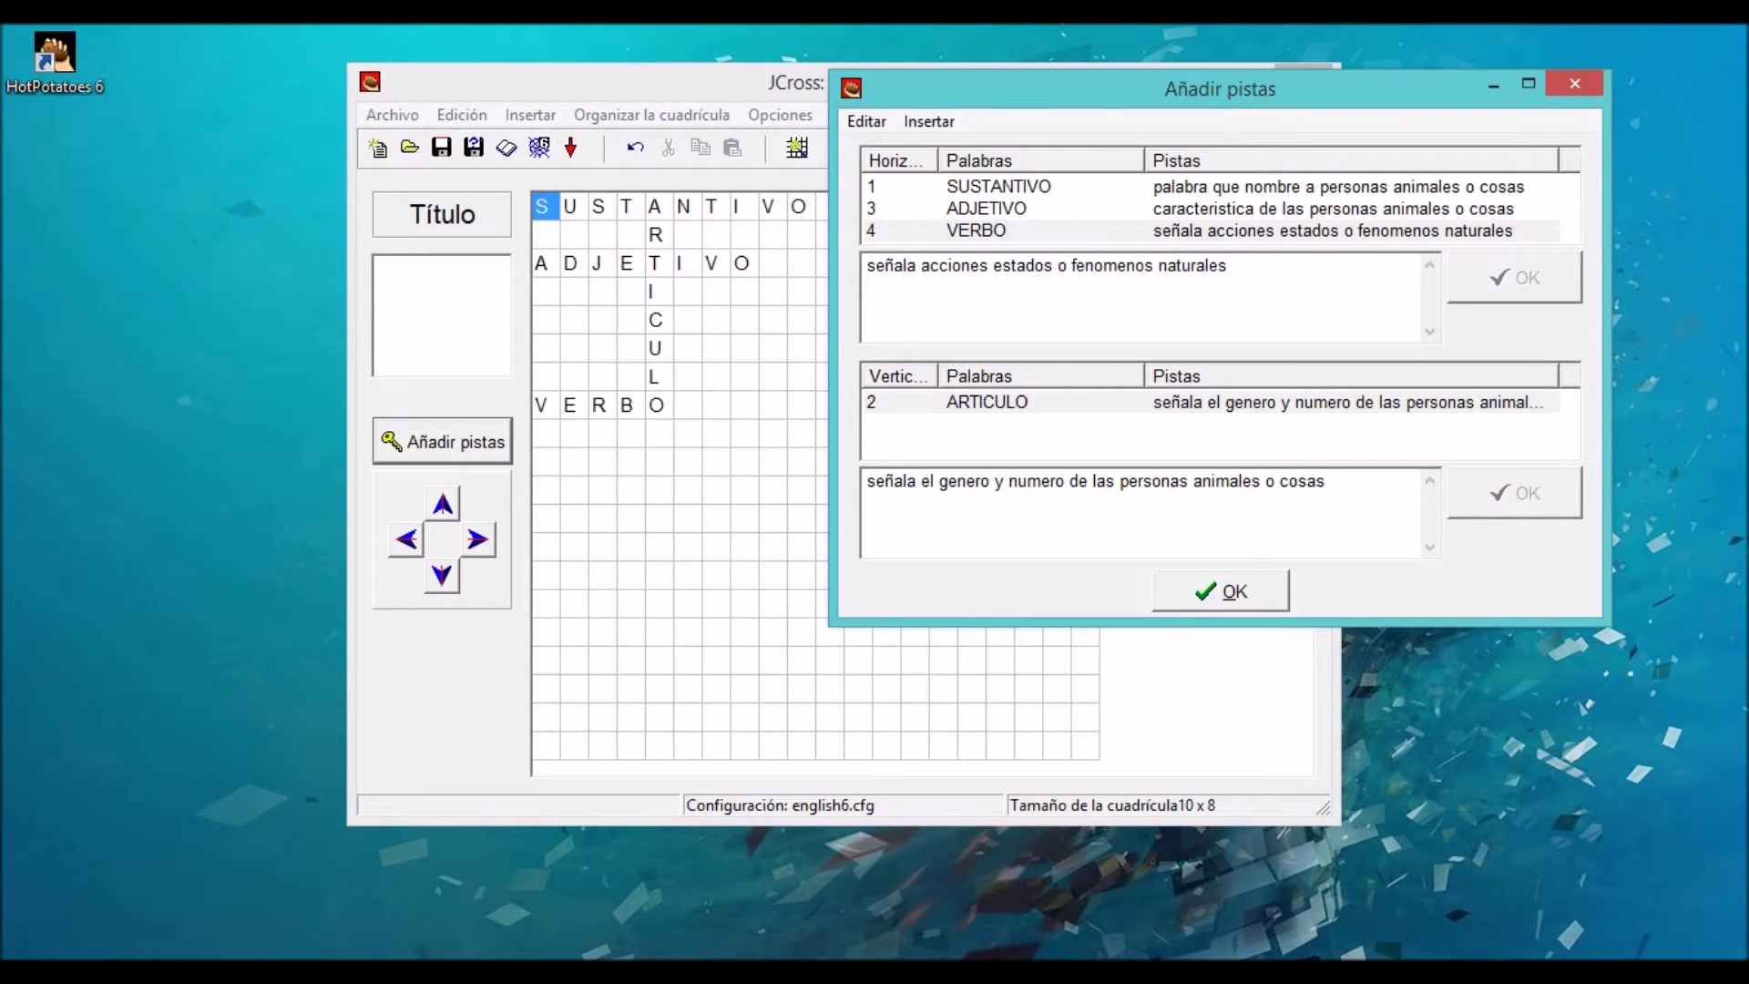
key("Return")
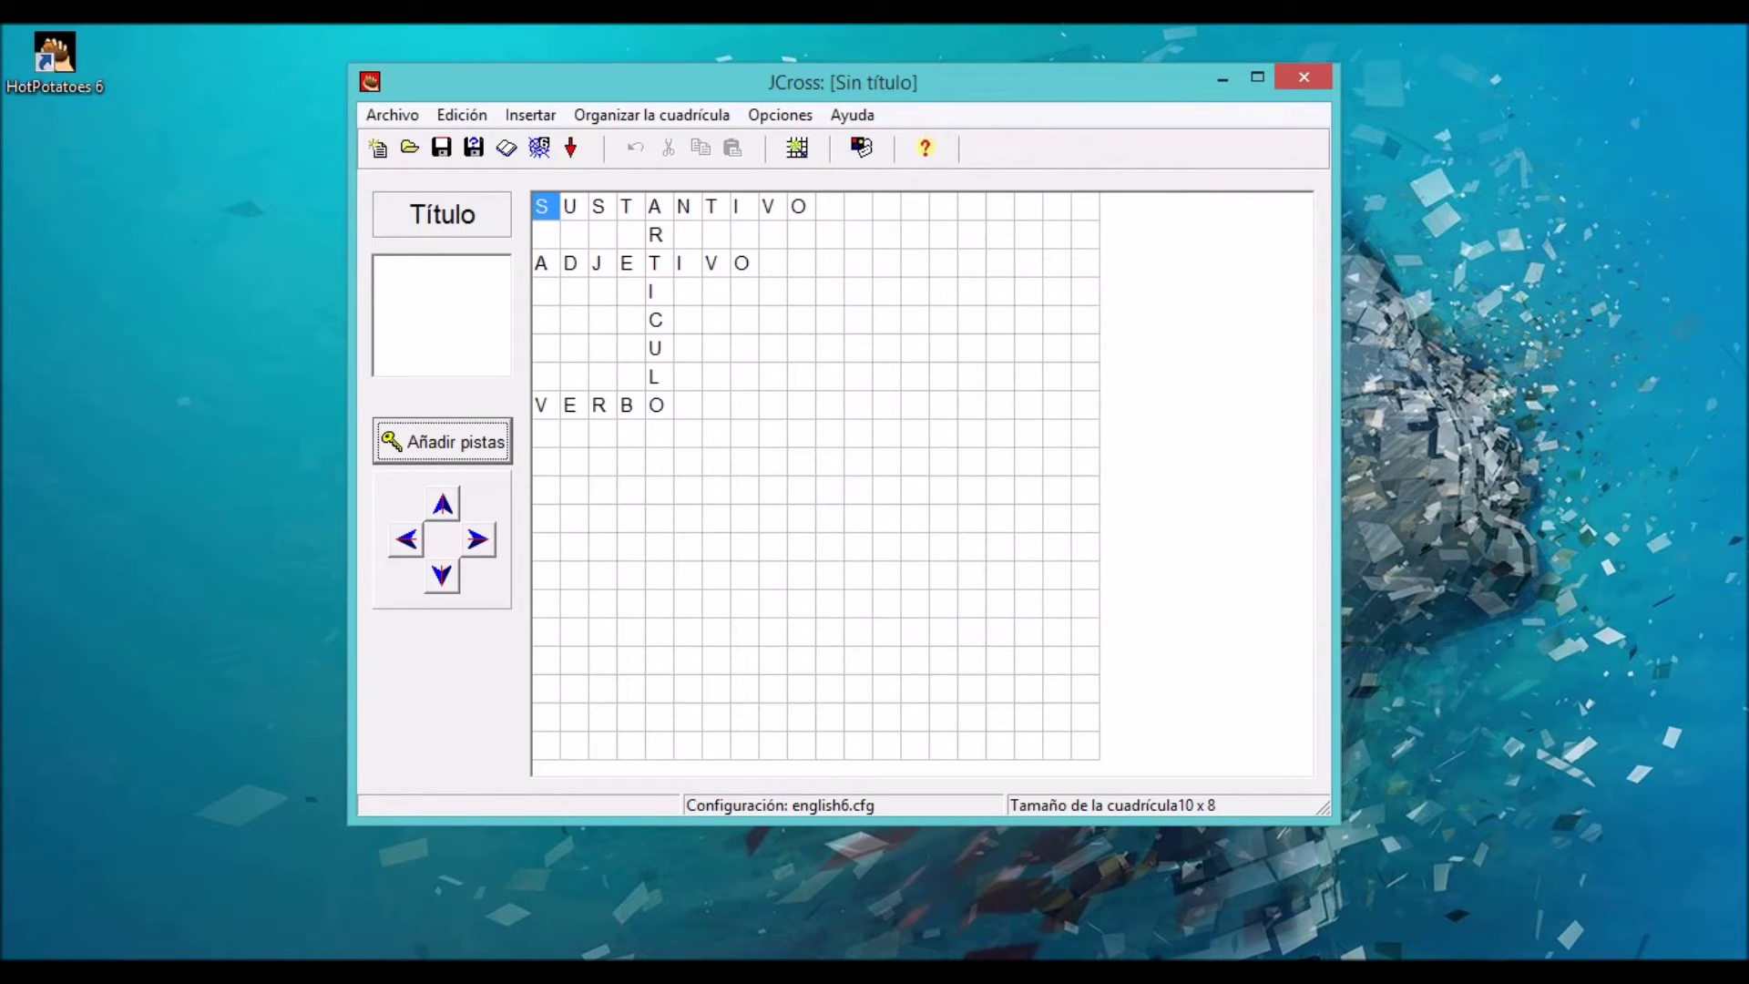
left_click_drag(638, 82, 682, 93)
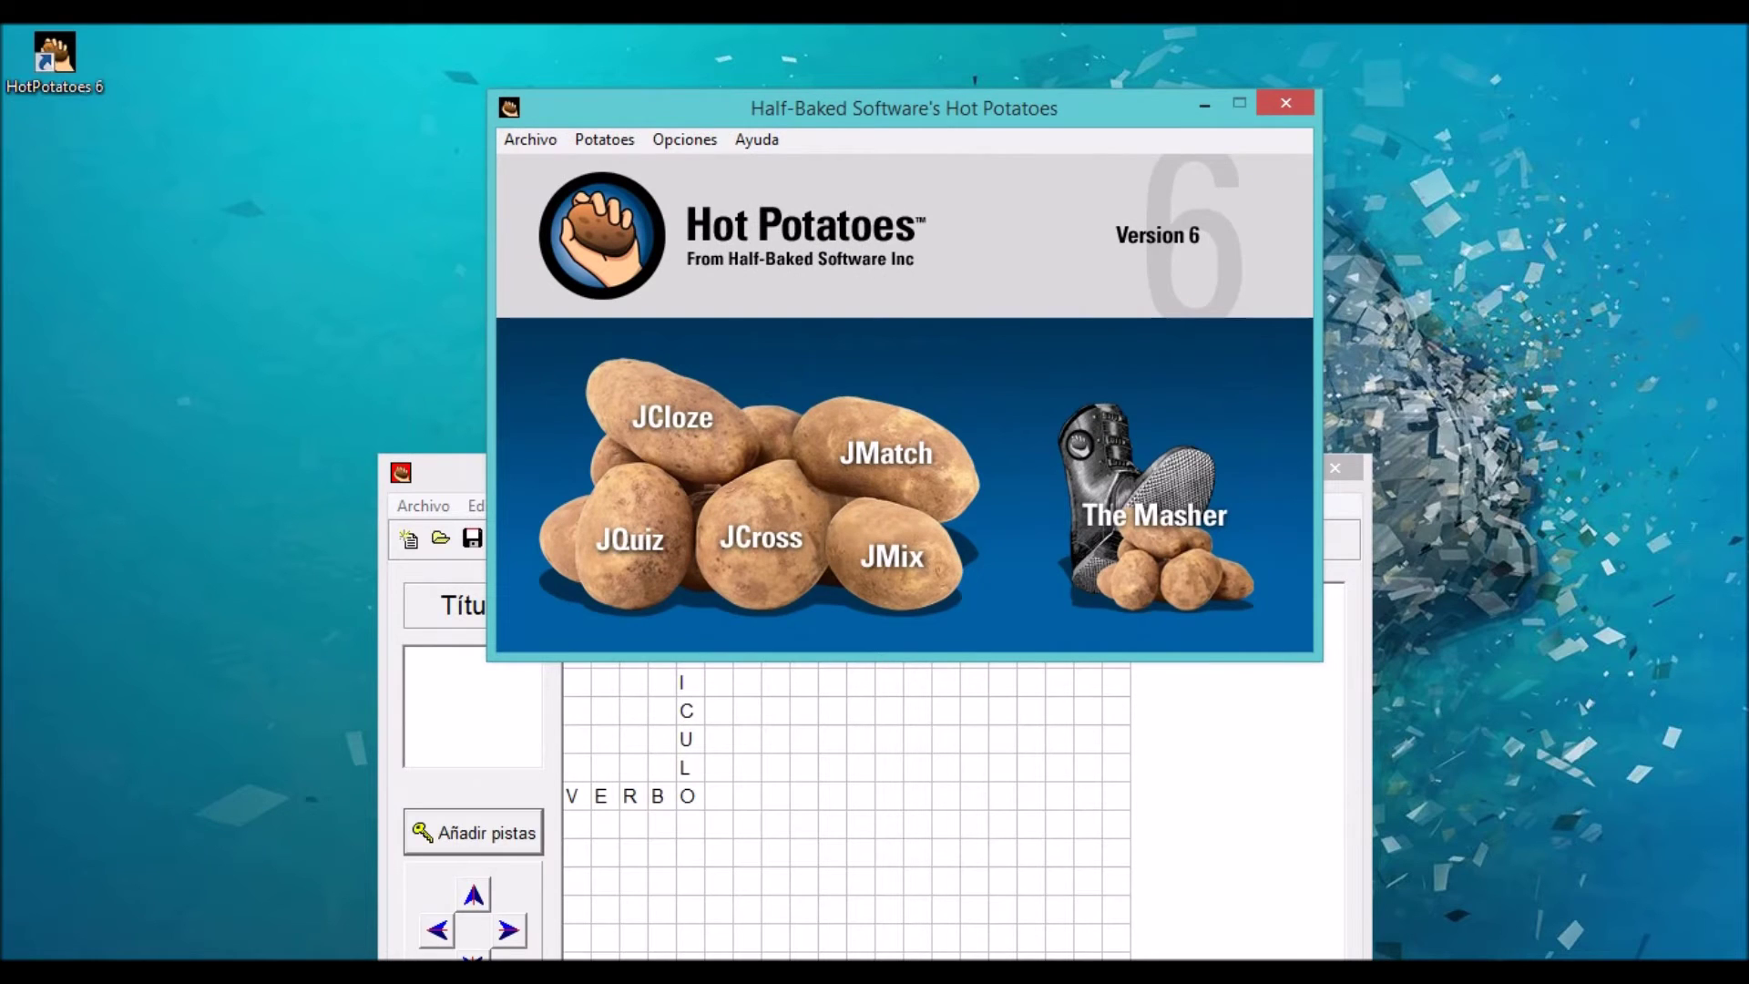
key("alt+Tab")
left_click_drag(459, 46, 493, 81)
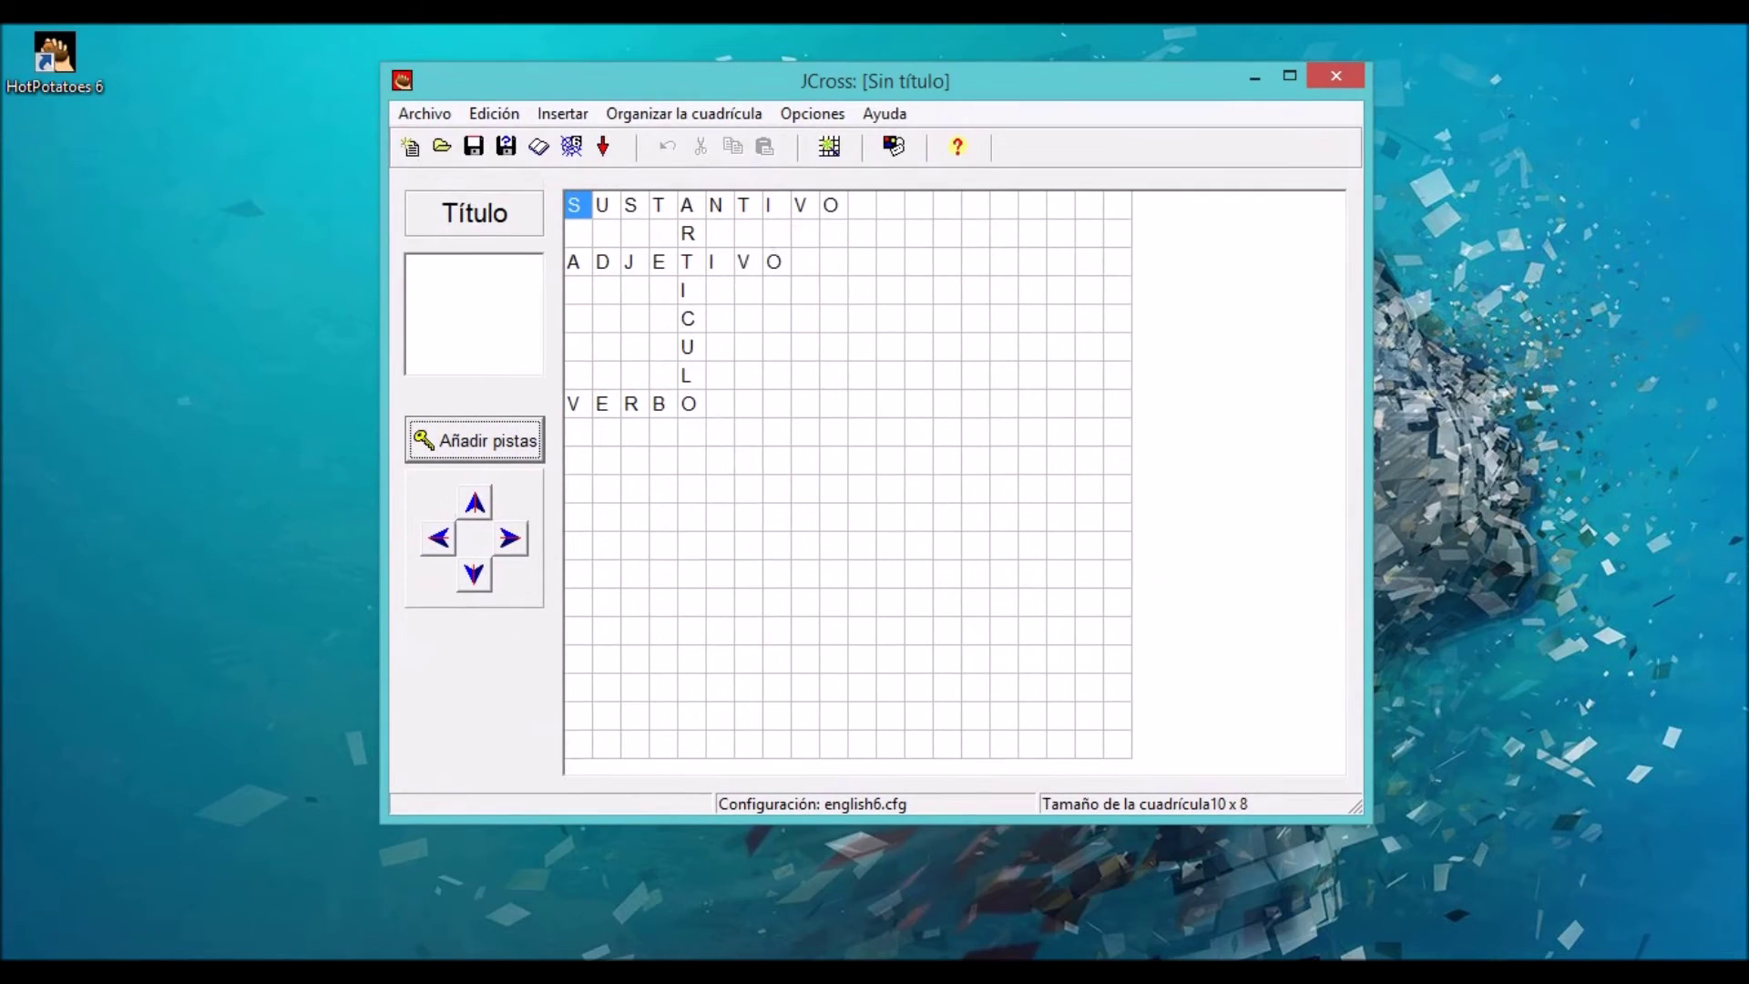
- Open the output format configuration and review the exercise subtitle and instructions
left_click(812, 113)
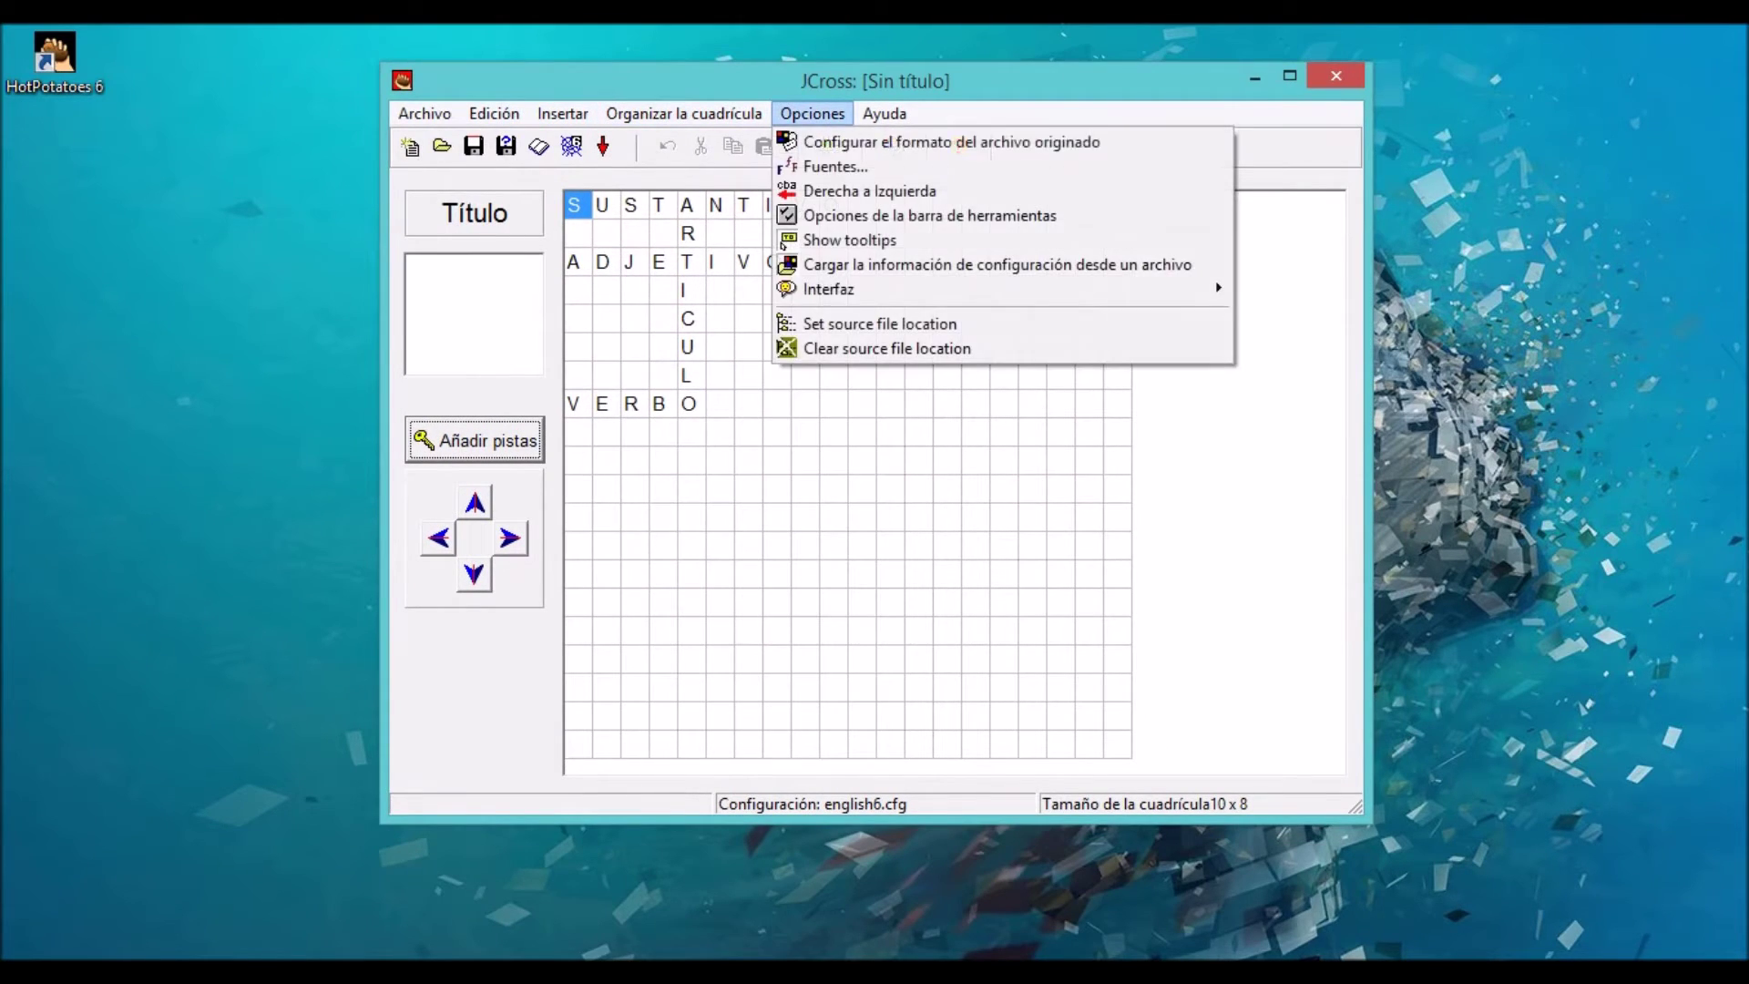
key("Return")
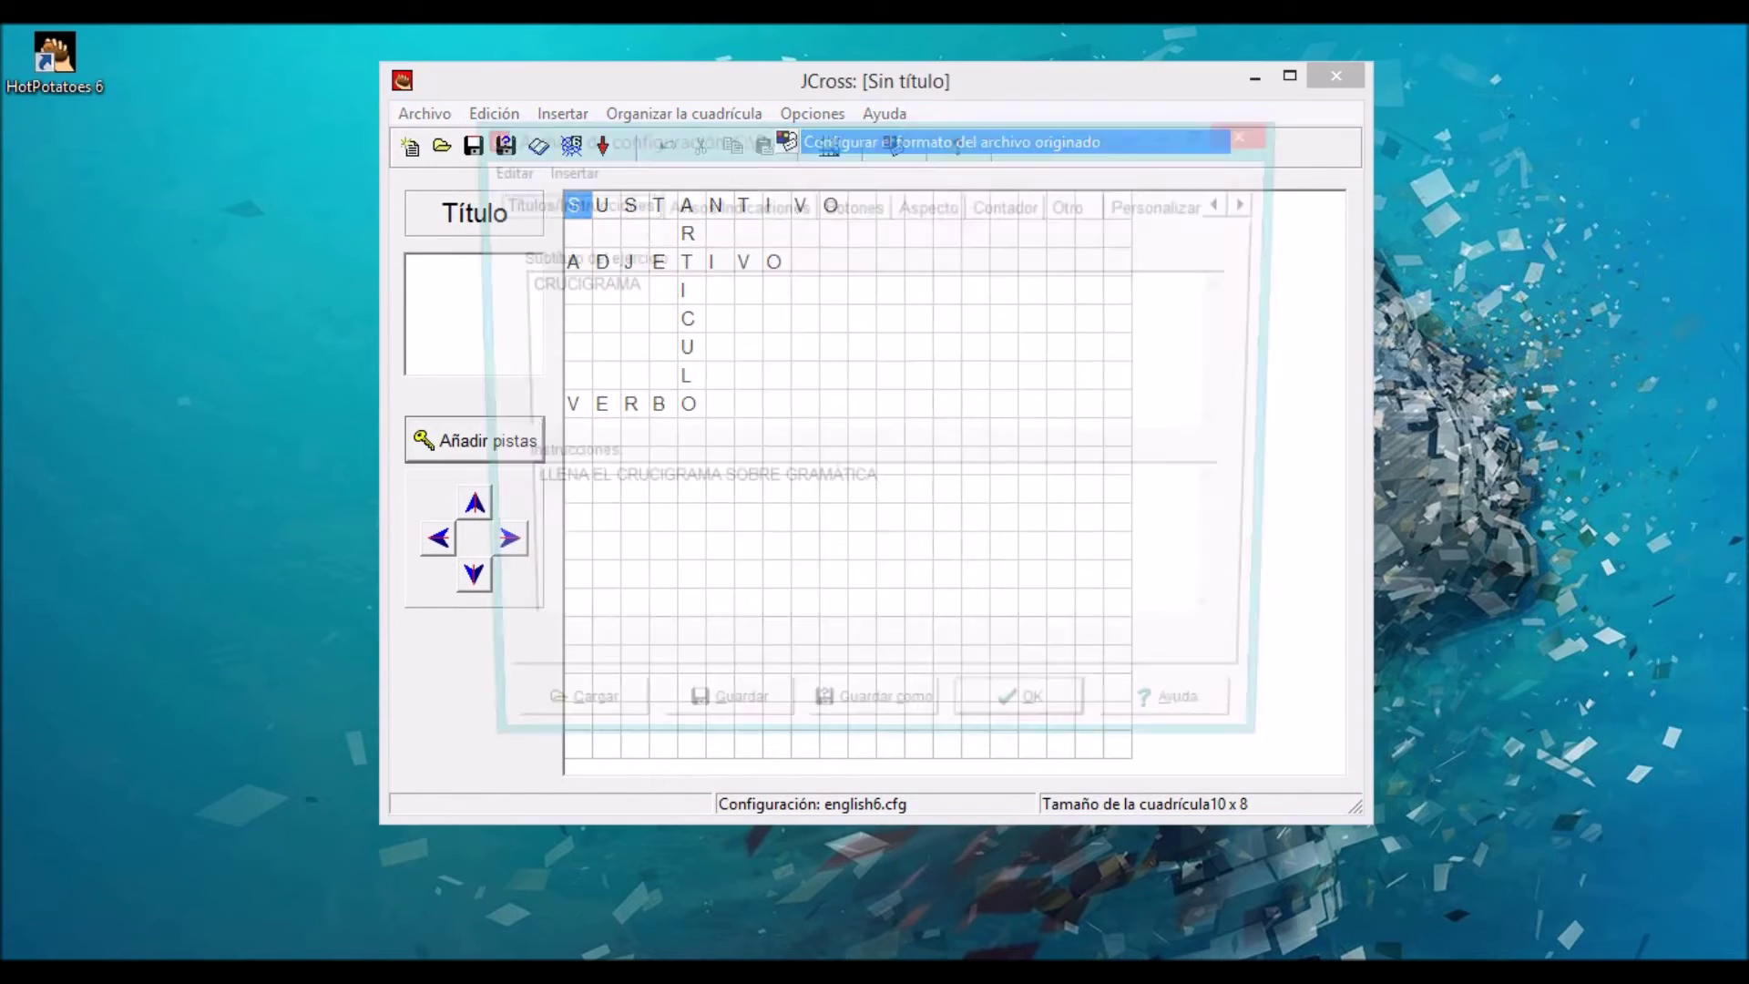
left_click(630, 284)
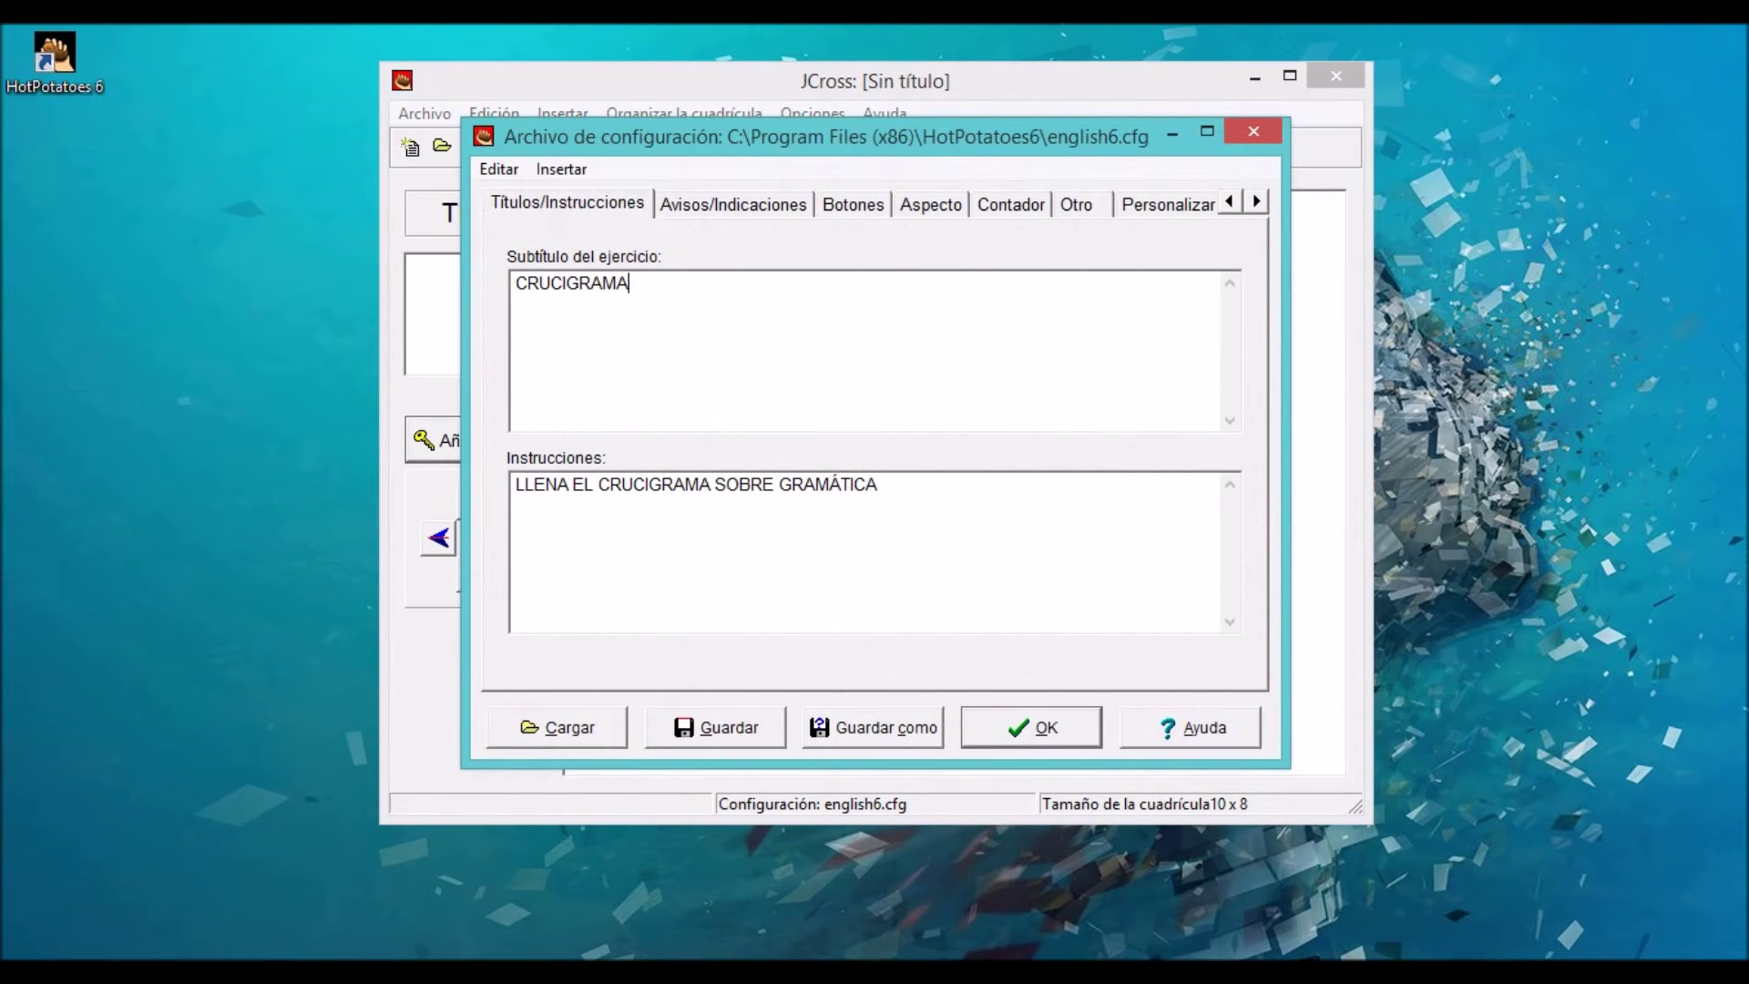
double_click(572, 283)
left_click(630, 284)
double_click(631, 284)
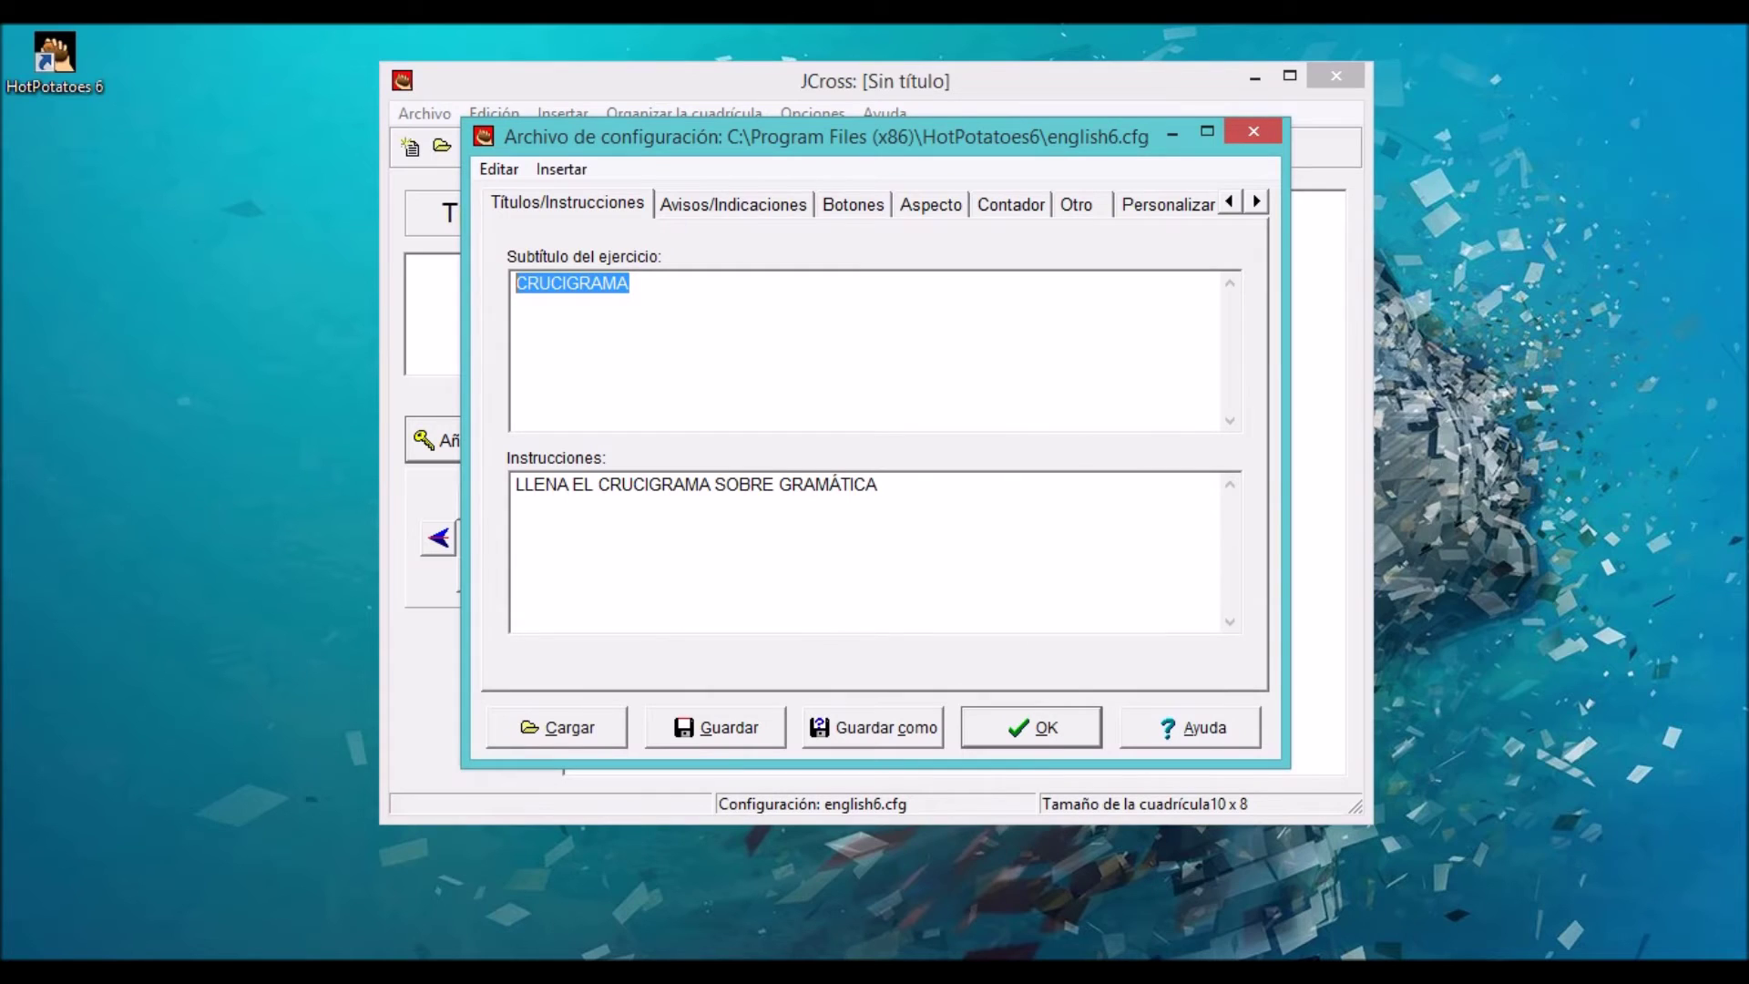
left_click(630, 283)
double_click(630, 283)
left_click(574, 484)
double_click(543, 484)
left_click(751, 484)
left_click_drag(878, 484, 514, 483)
left_click(514, 483)
- In the prompts configuration, set the horizontal clues label to "horinzontales" and the vertical clues label to "verticales"
key("ctrl+Tab")
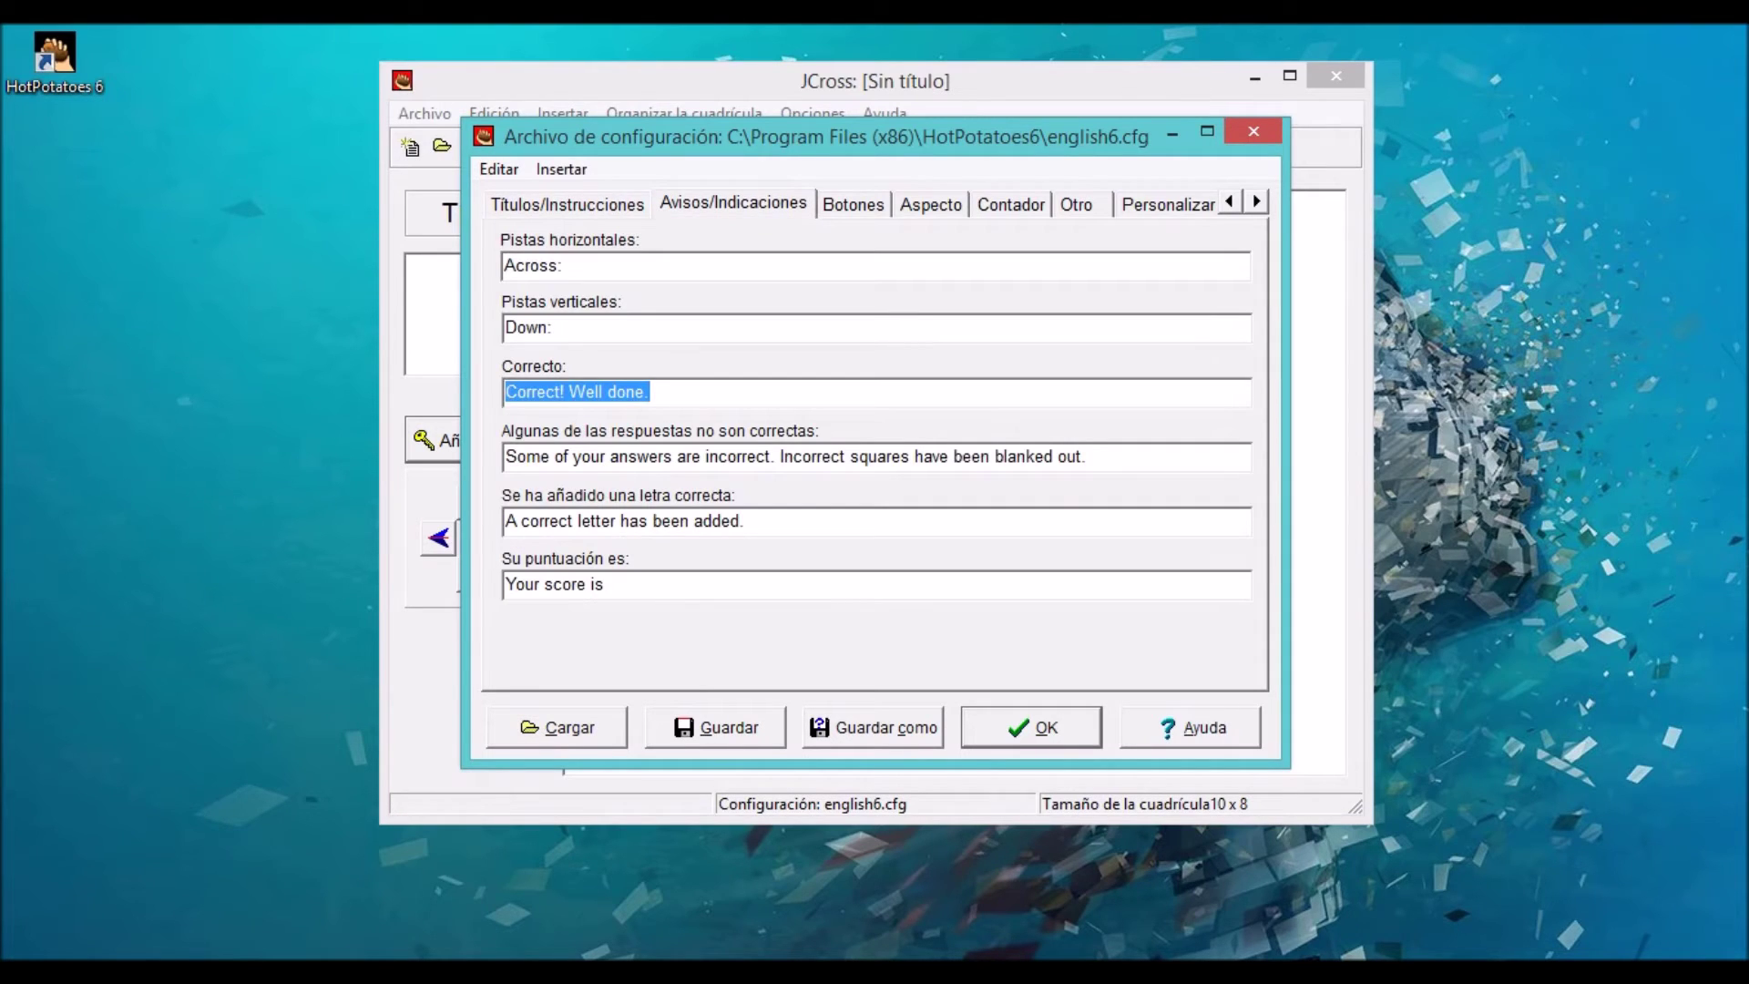
left_click_drag(610, 583, 535, 583)
left_click(581, 520)
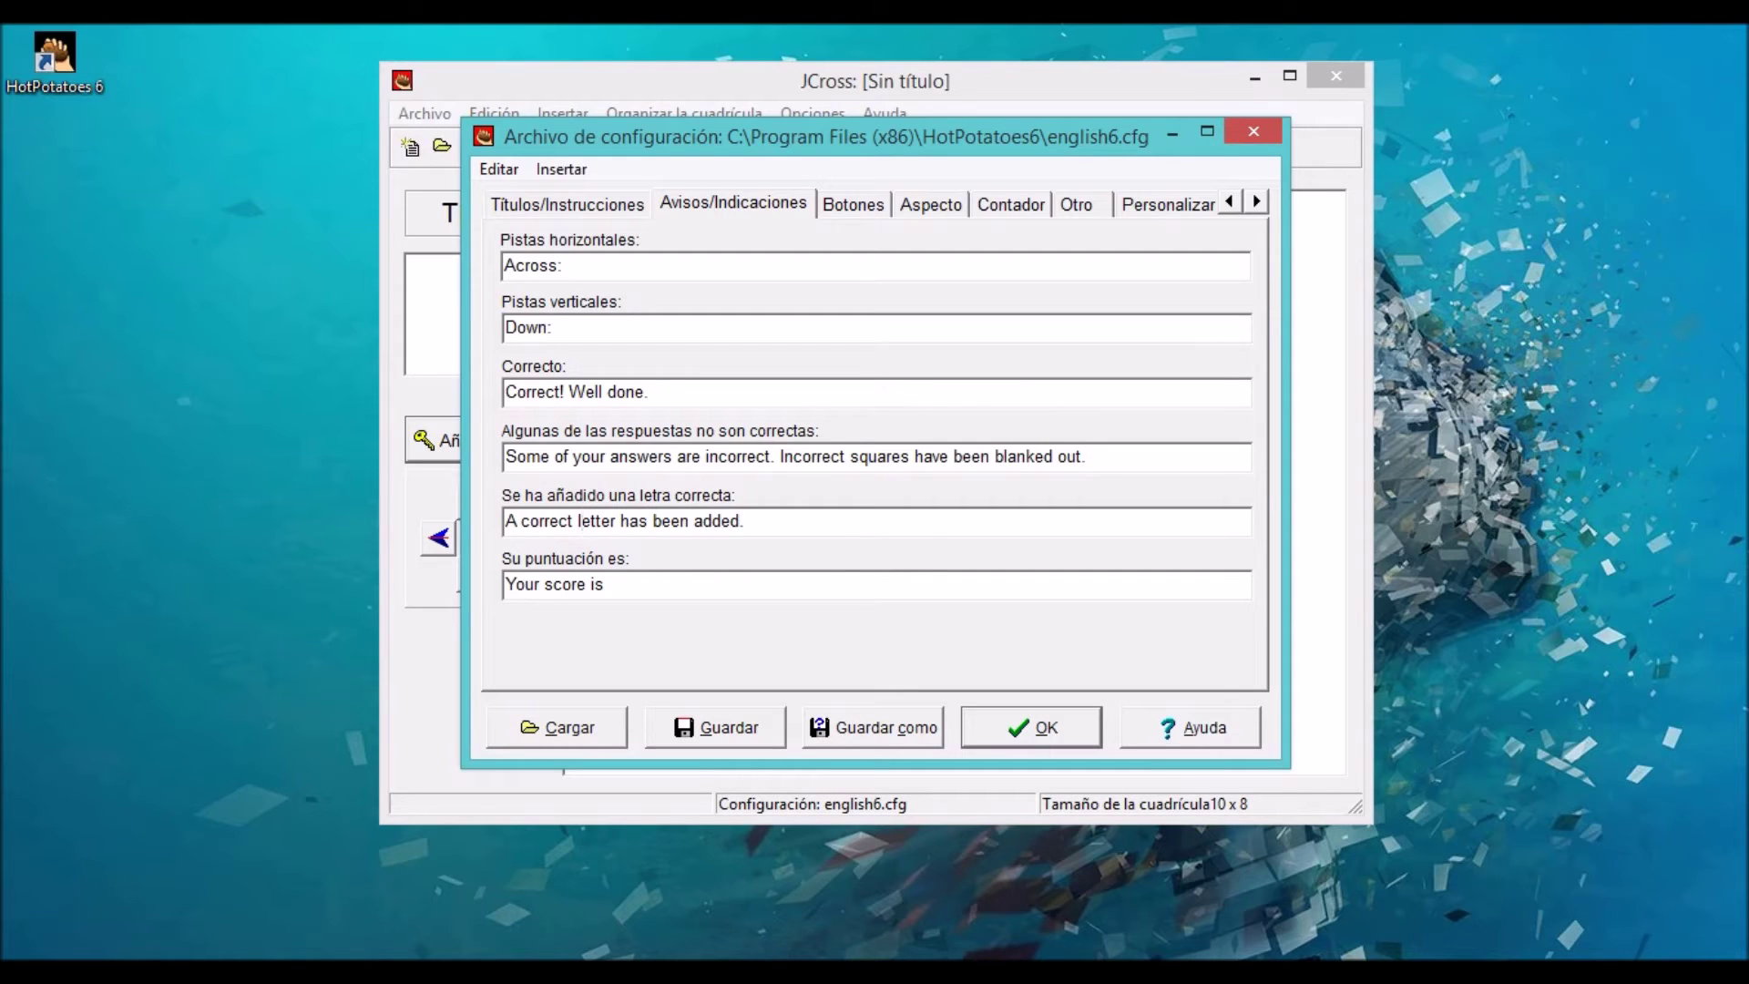
double_click(564, 266)
type("horinzontales")
key("Tab")
type("ver")
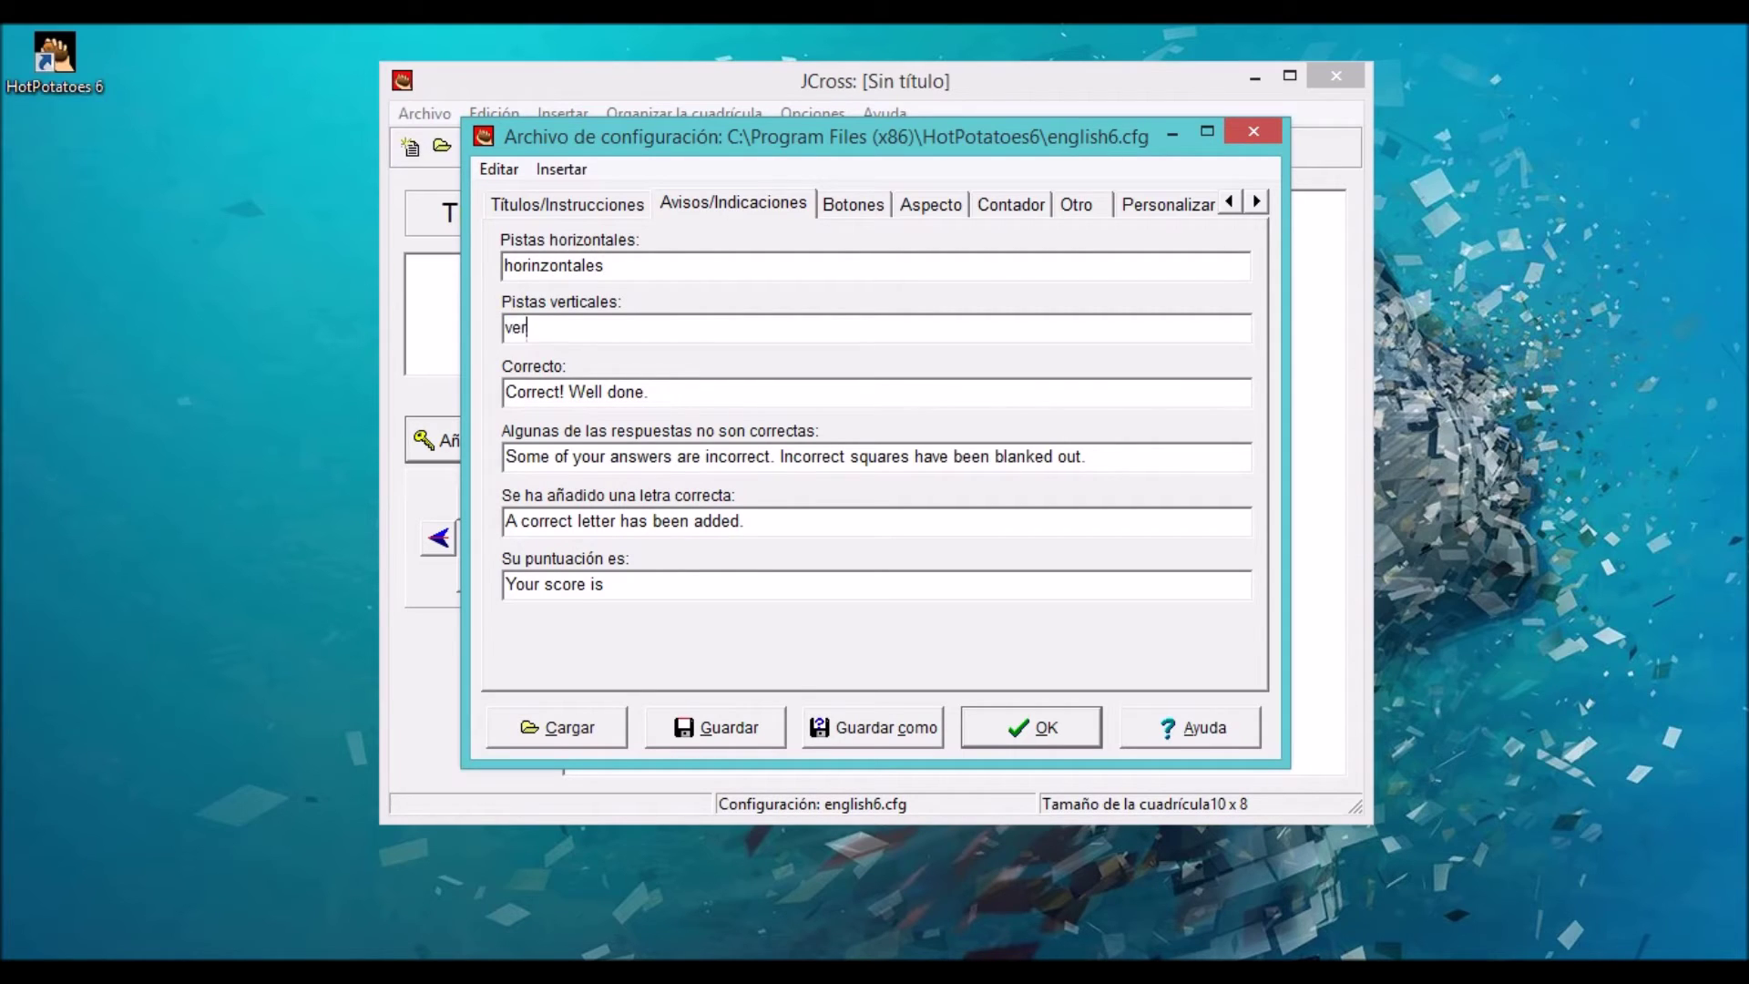
type("ticales")
key("Tab")
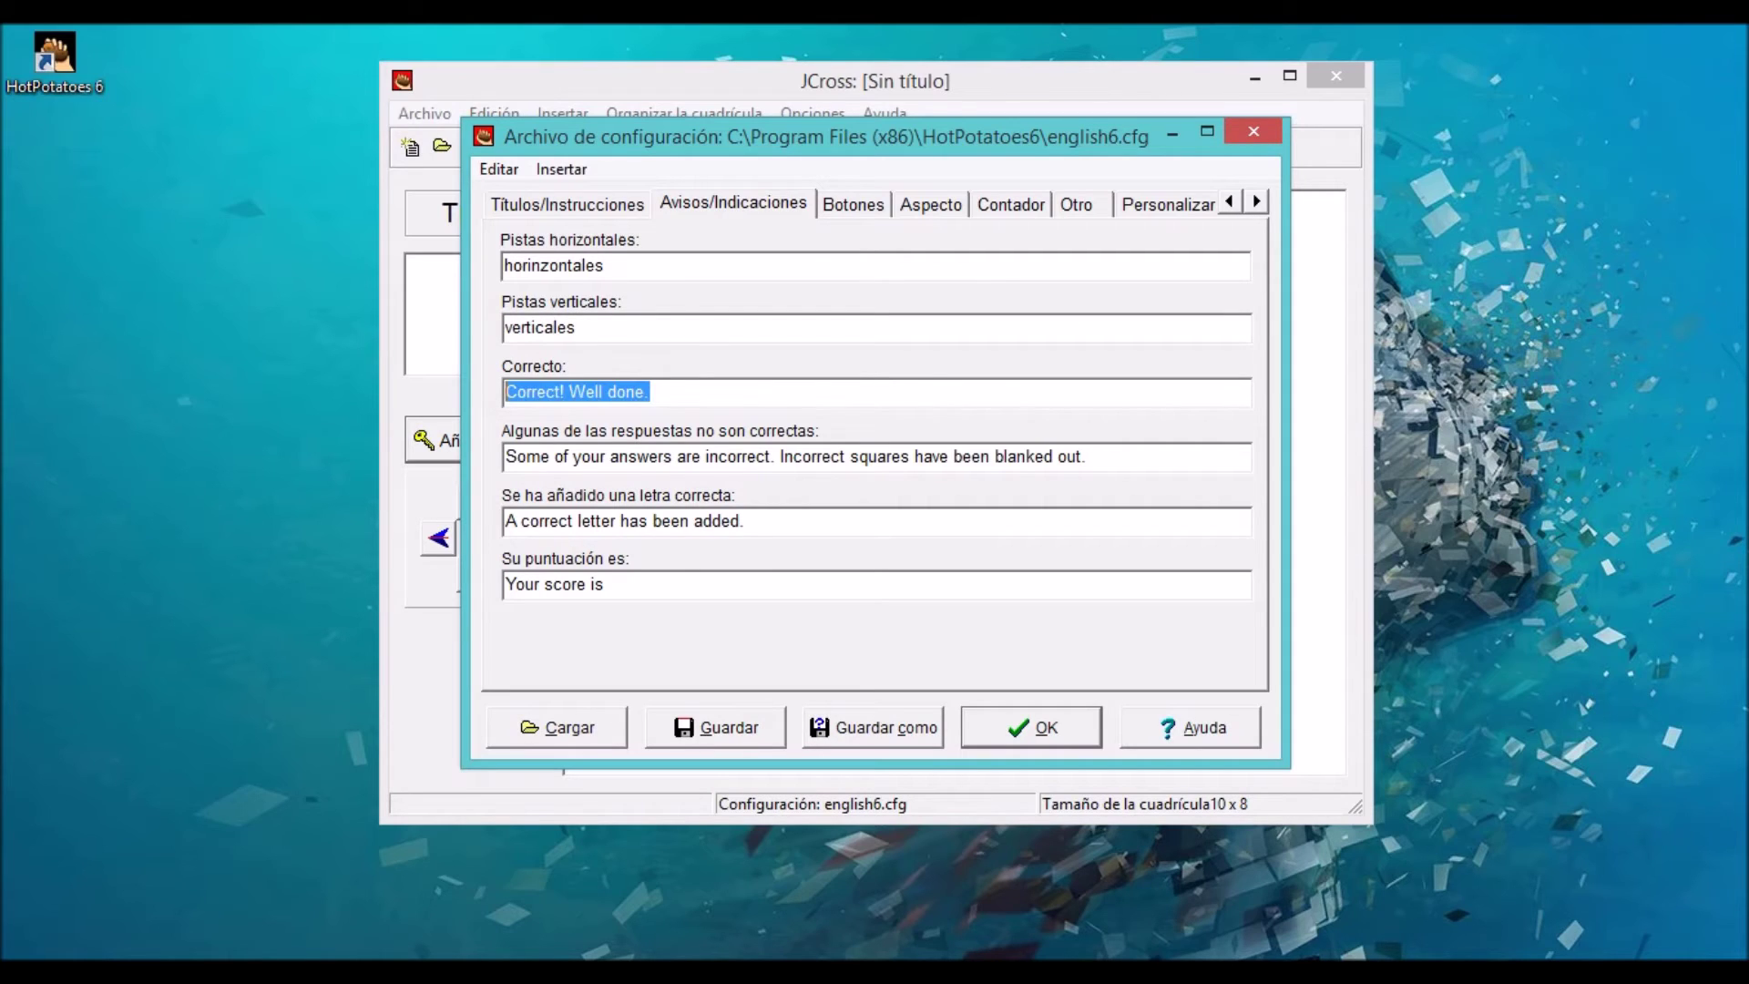
- Set the correct-answer feedback message to "correcto buen trabajo"
type("corr")
key("BackSpace")
key("BackSpace")
key("BackSpace")
type("orrecto")
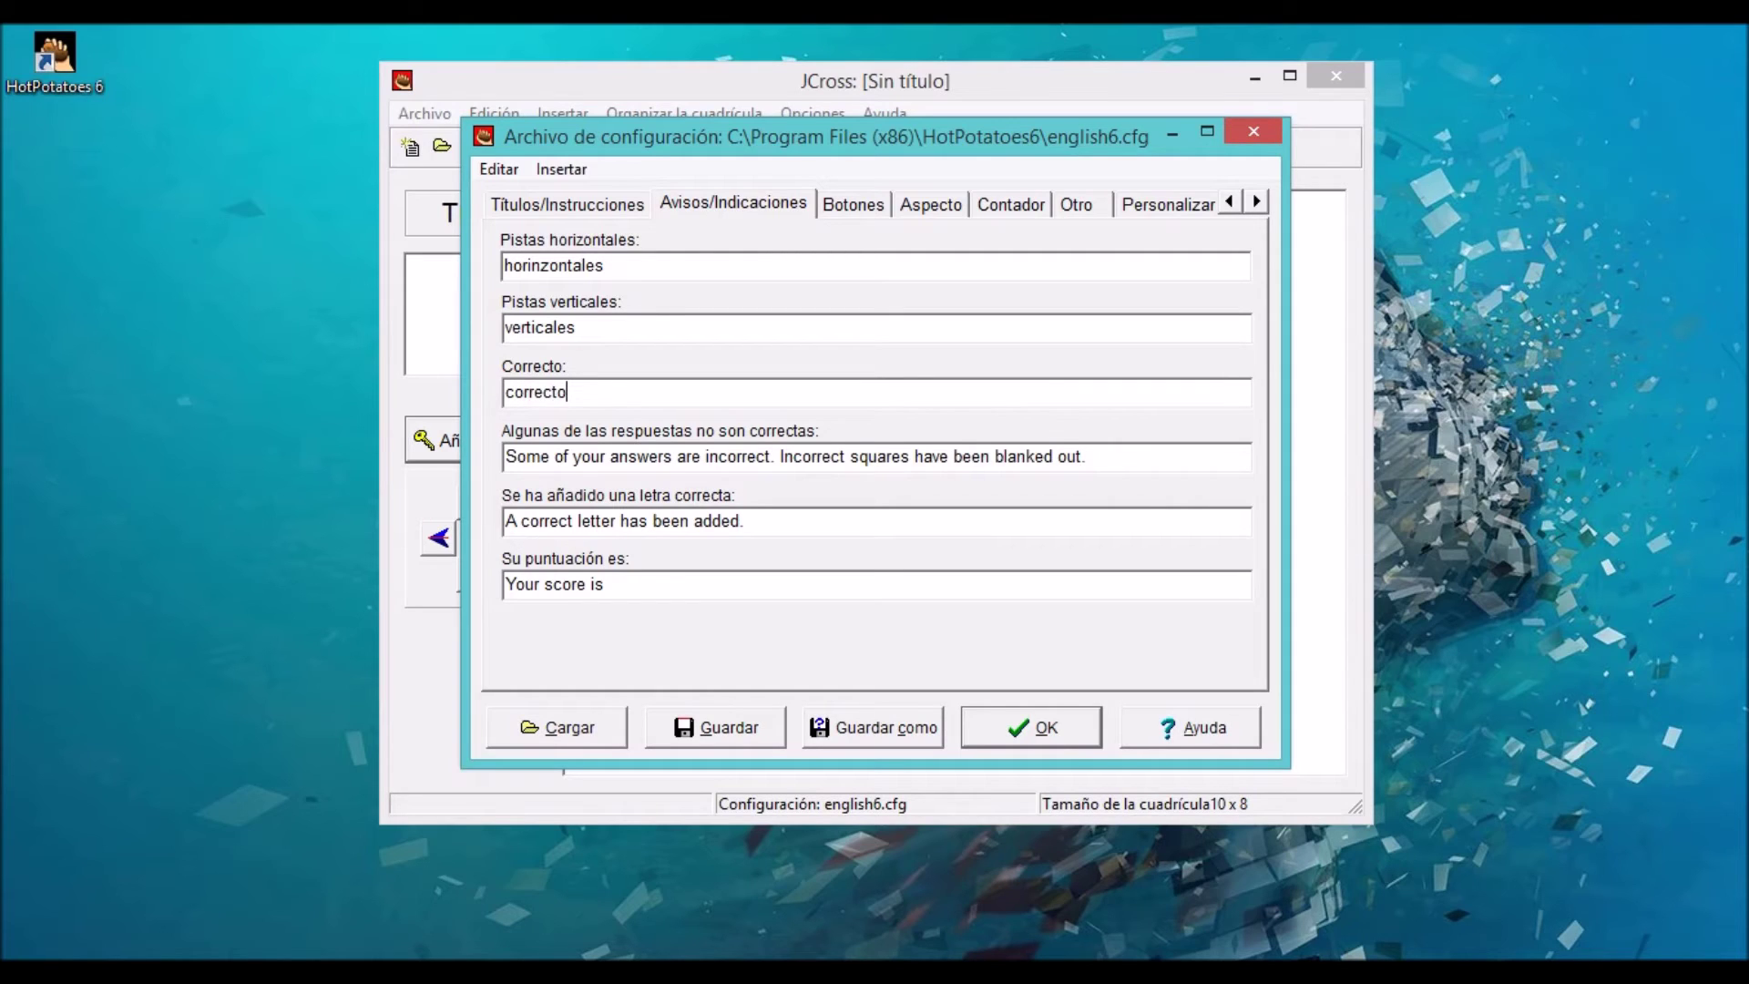
type(" buen trabajo")
- In the button settings, set the caption of the check-answer button to "comprobar"
key("ctrl+Tab")
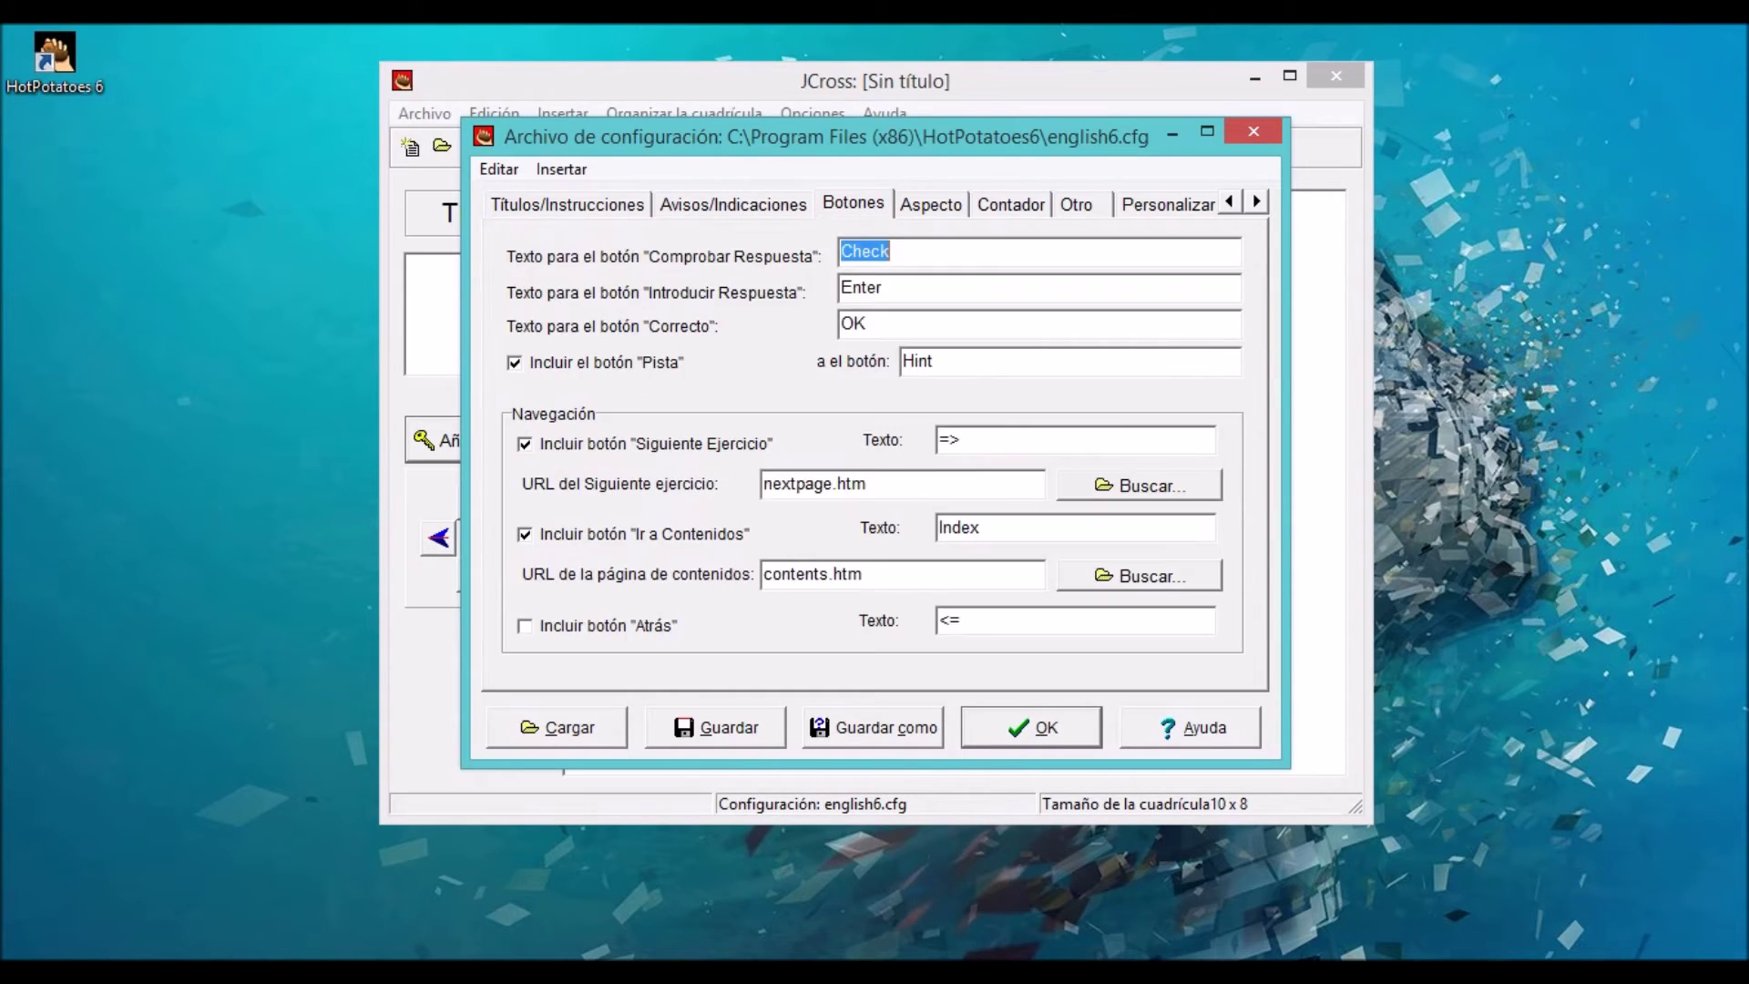
key("ctrl+Tab")
key("ctrl+shift+Tab")
type("comprobar")
- Set the navigation bar colour to red (#ff0000) in the appearance settings and accept the configuration
key("ctrl+Tab")
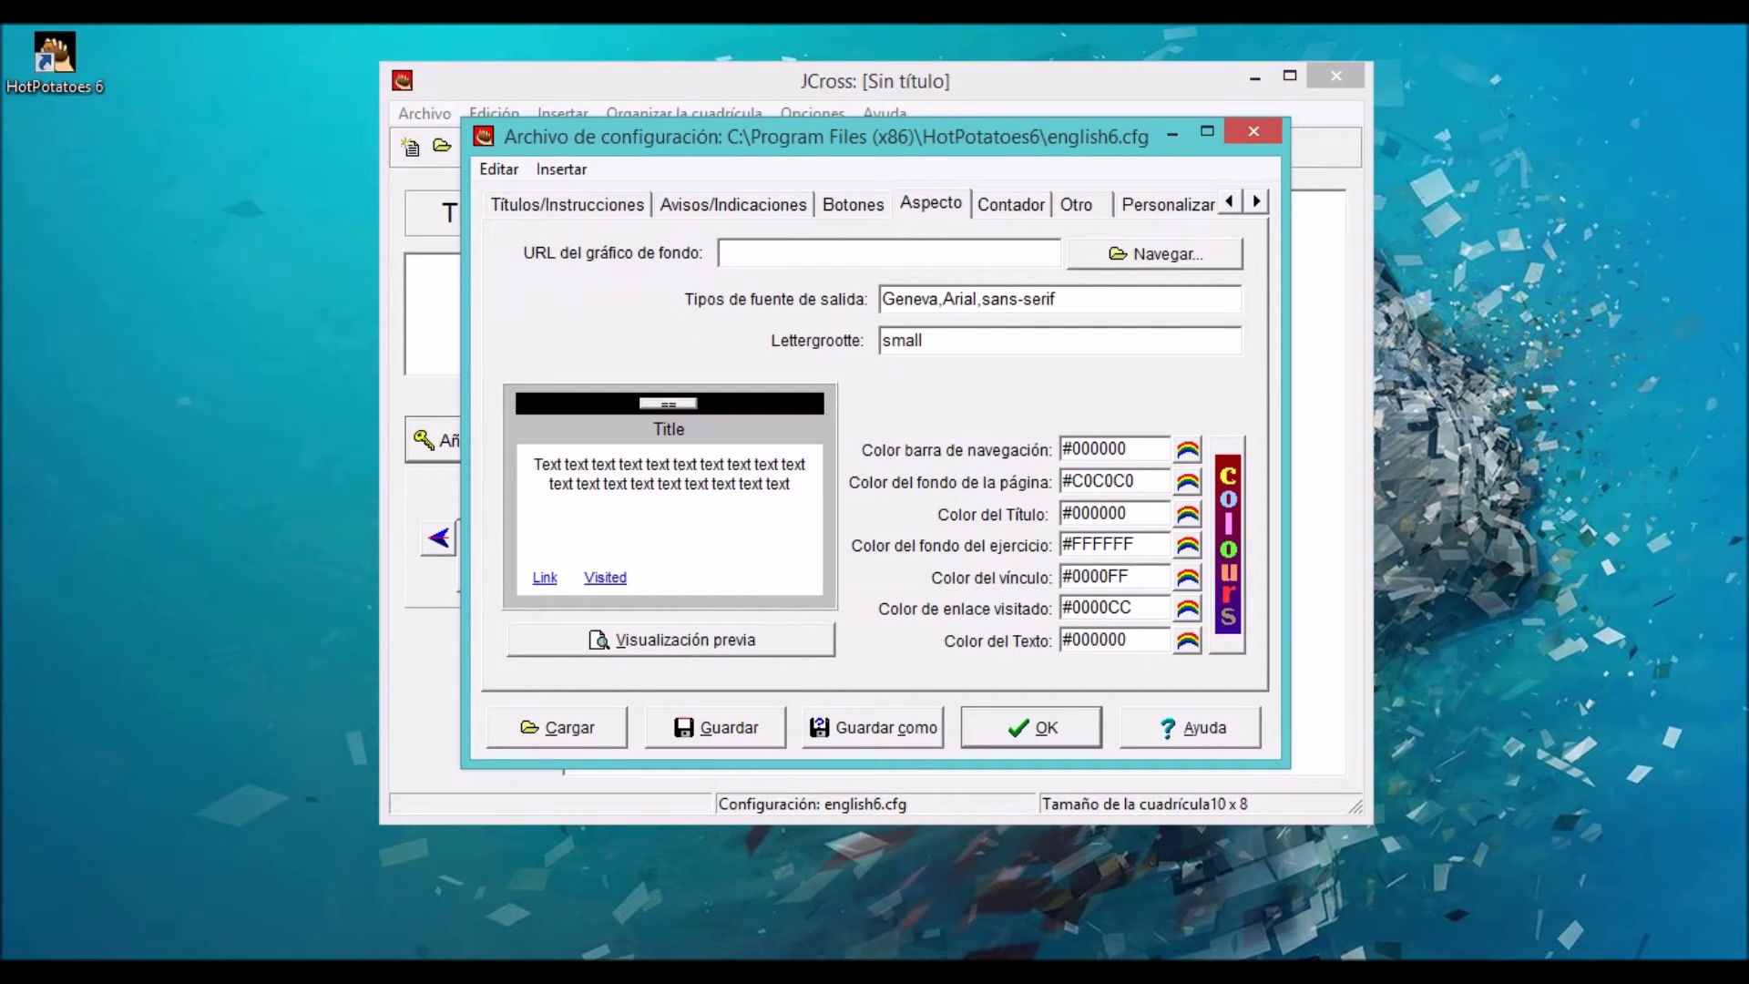
left_click(1187, 449)
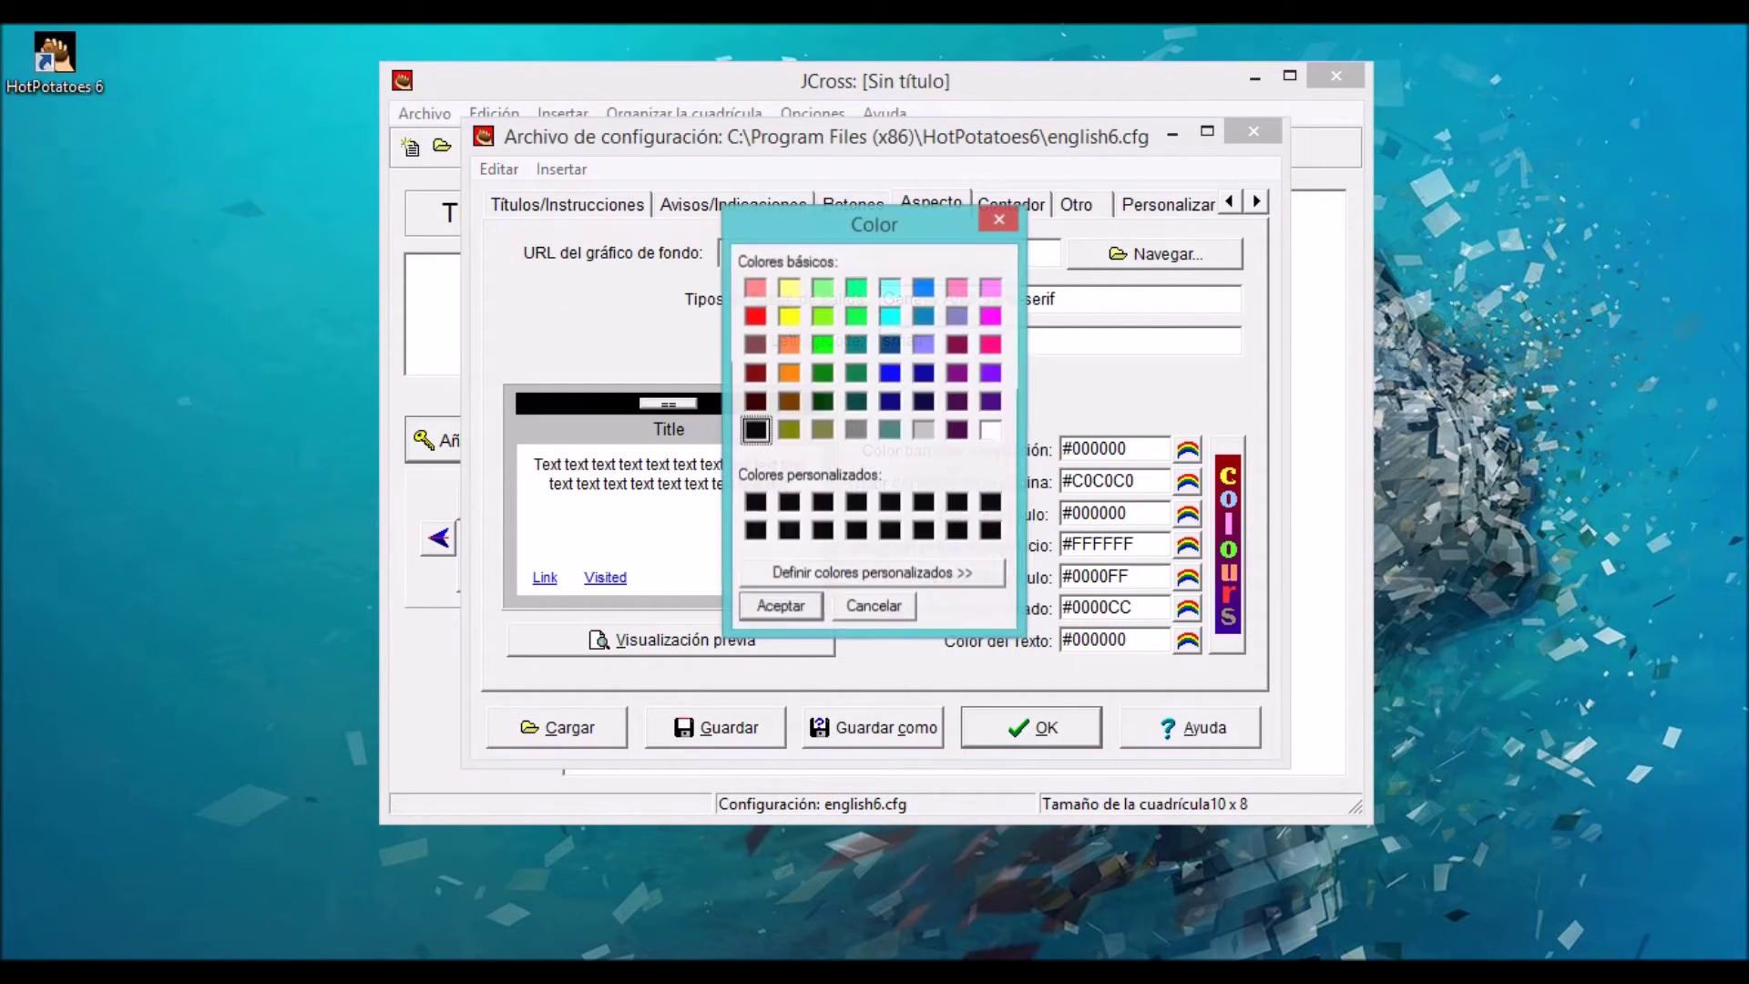
left_click(755, 316)
left_click(781, 605)
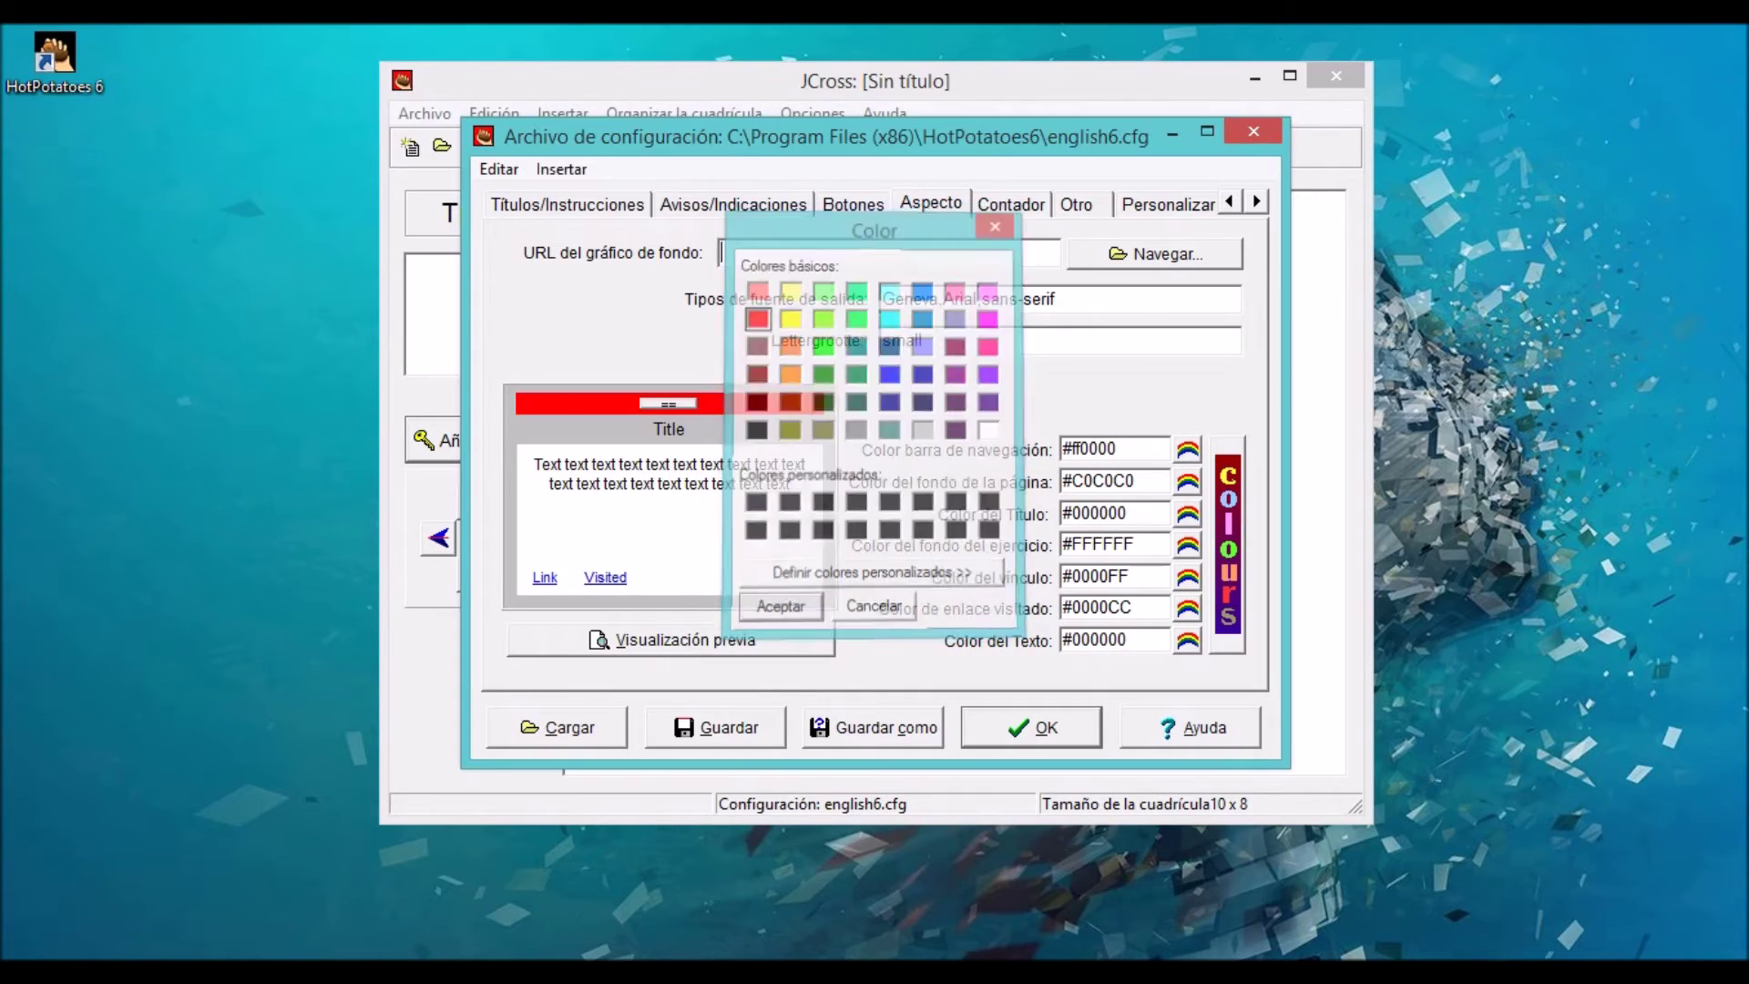
left_click(1030, 727)
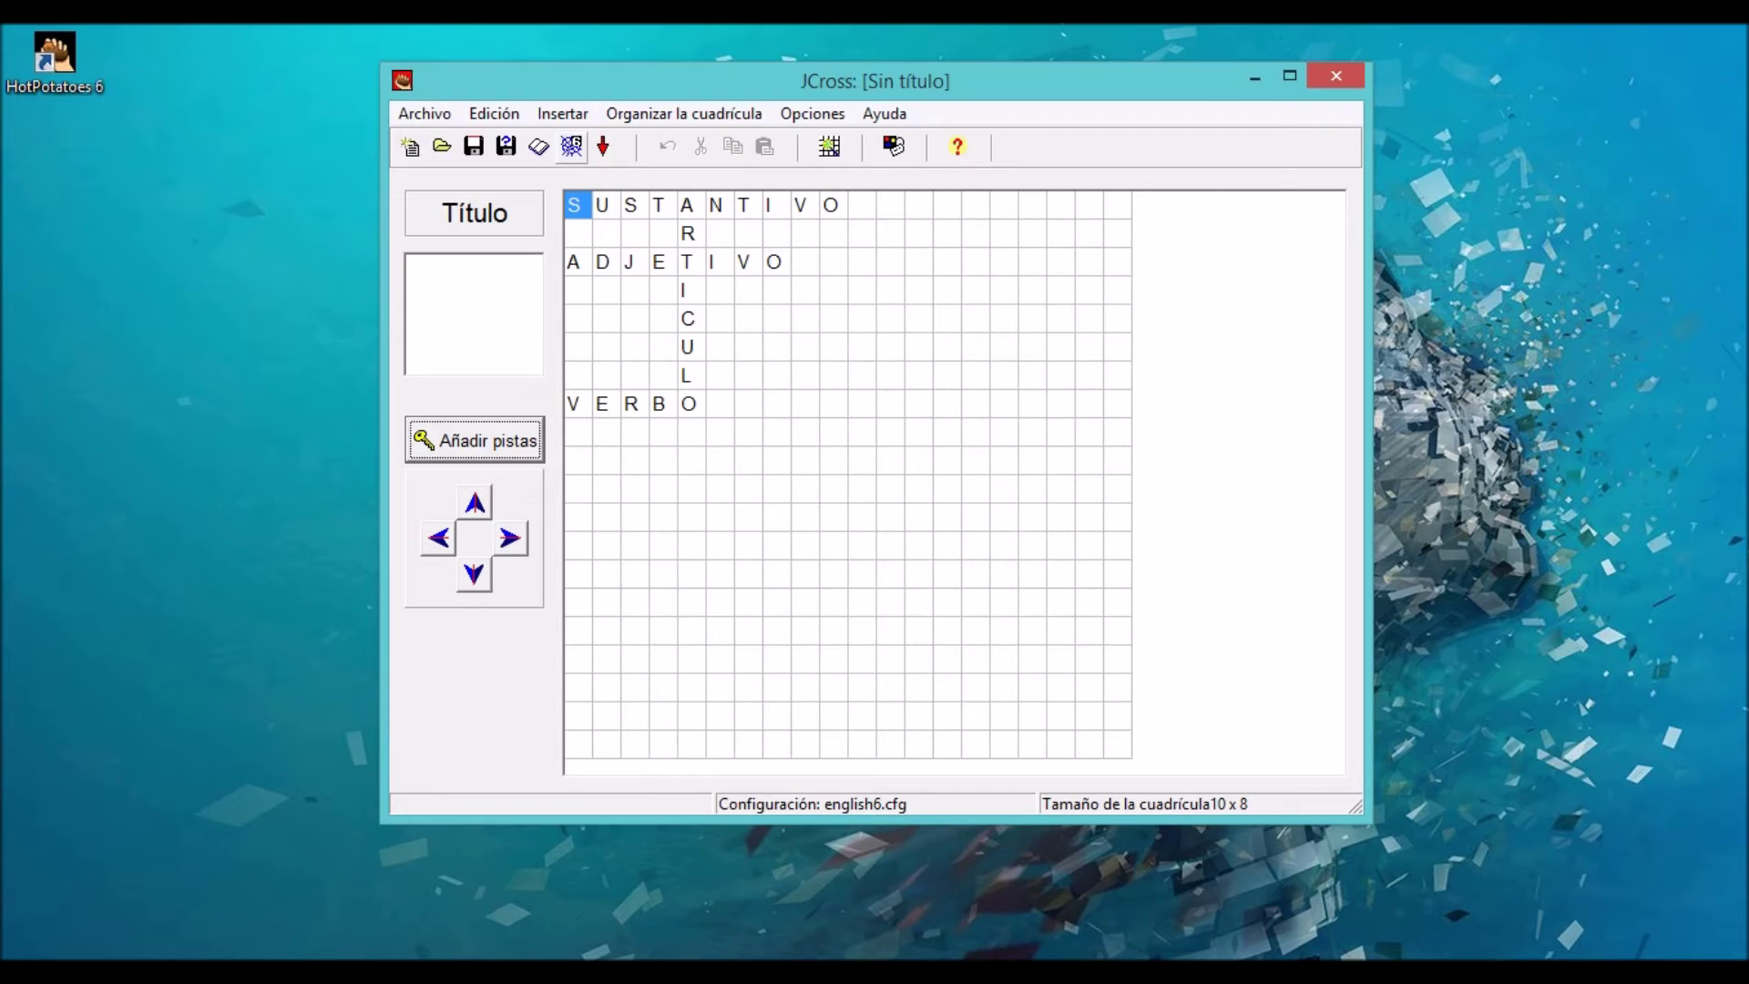
- Export the crossword as an HTML page named crucigrama on the desktop and view it in the browser
left_click(571, 145)
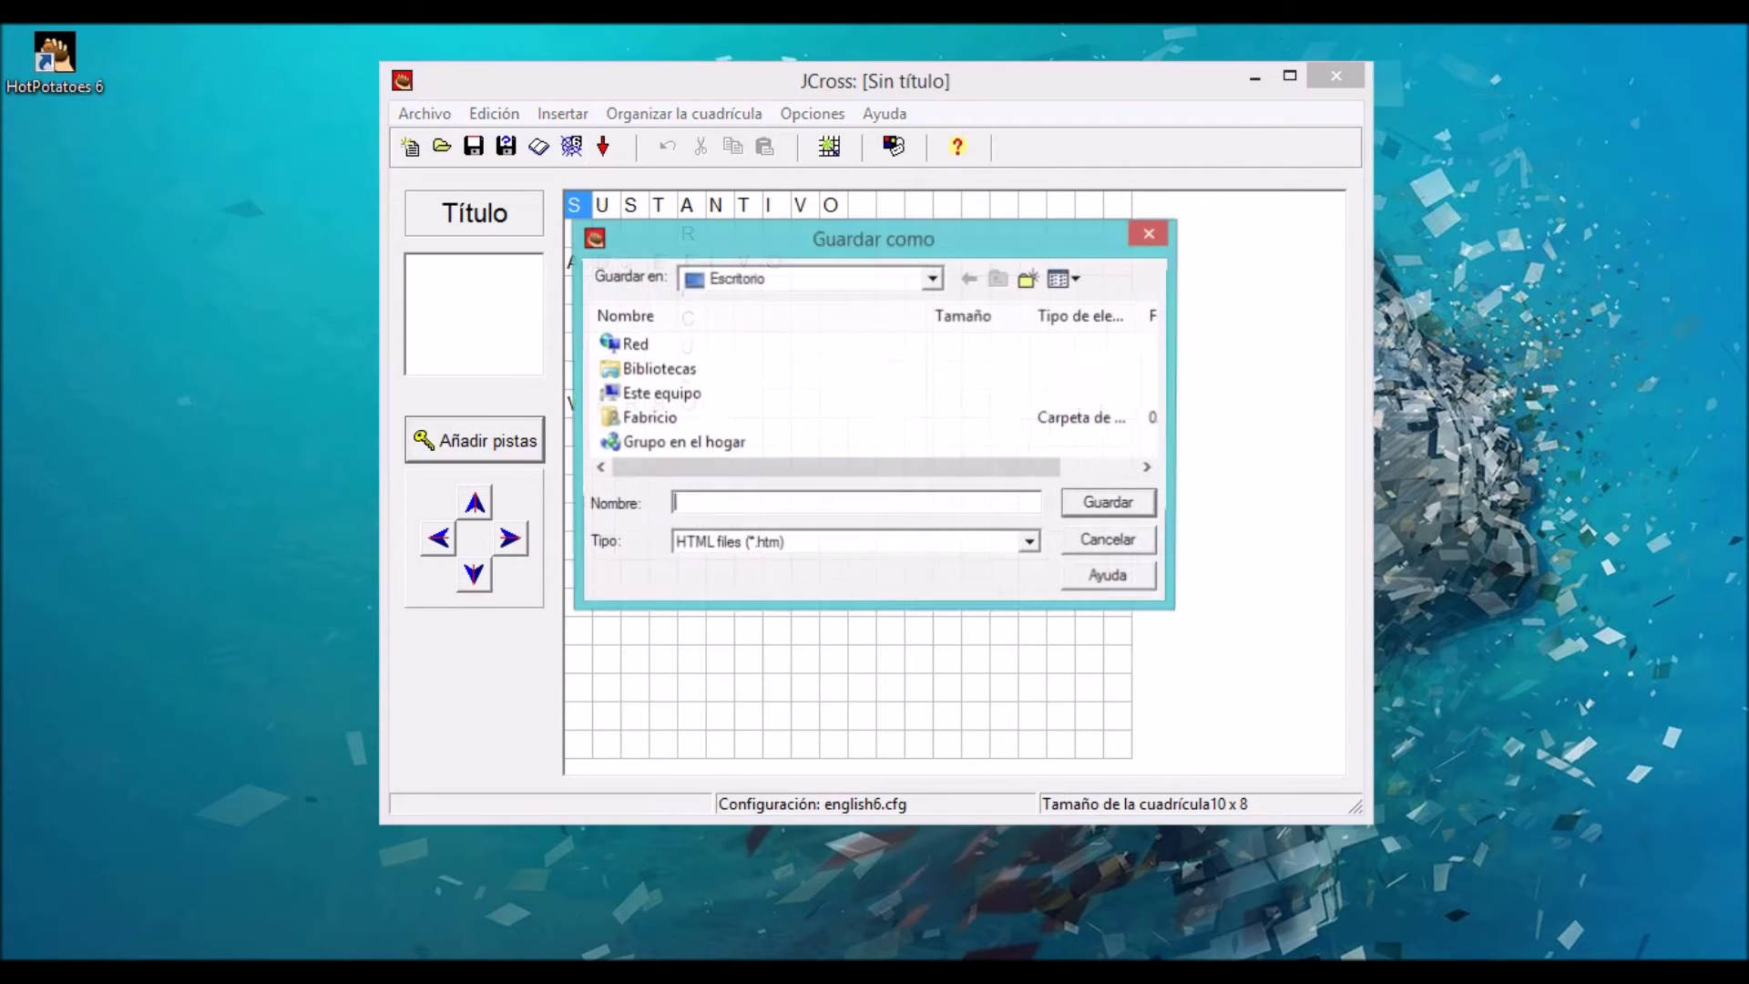
type("crucigrama")
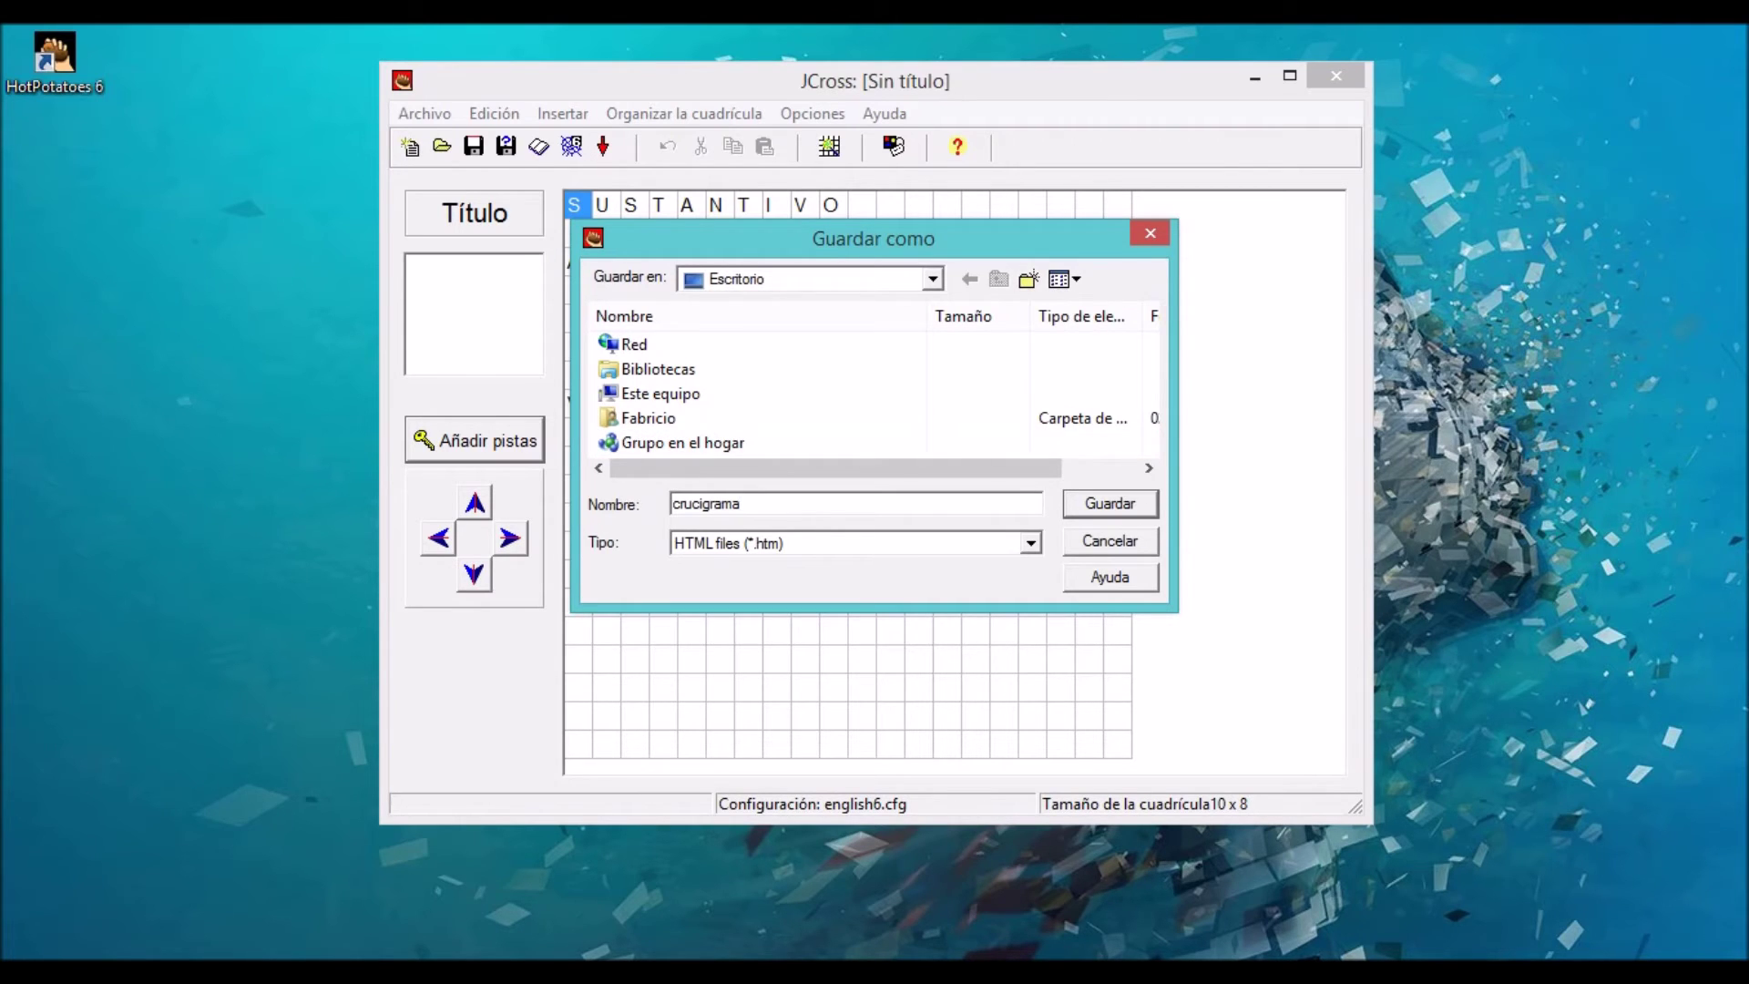
key("Return")
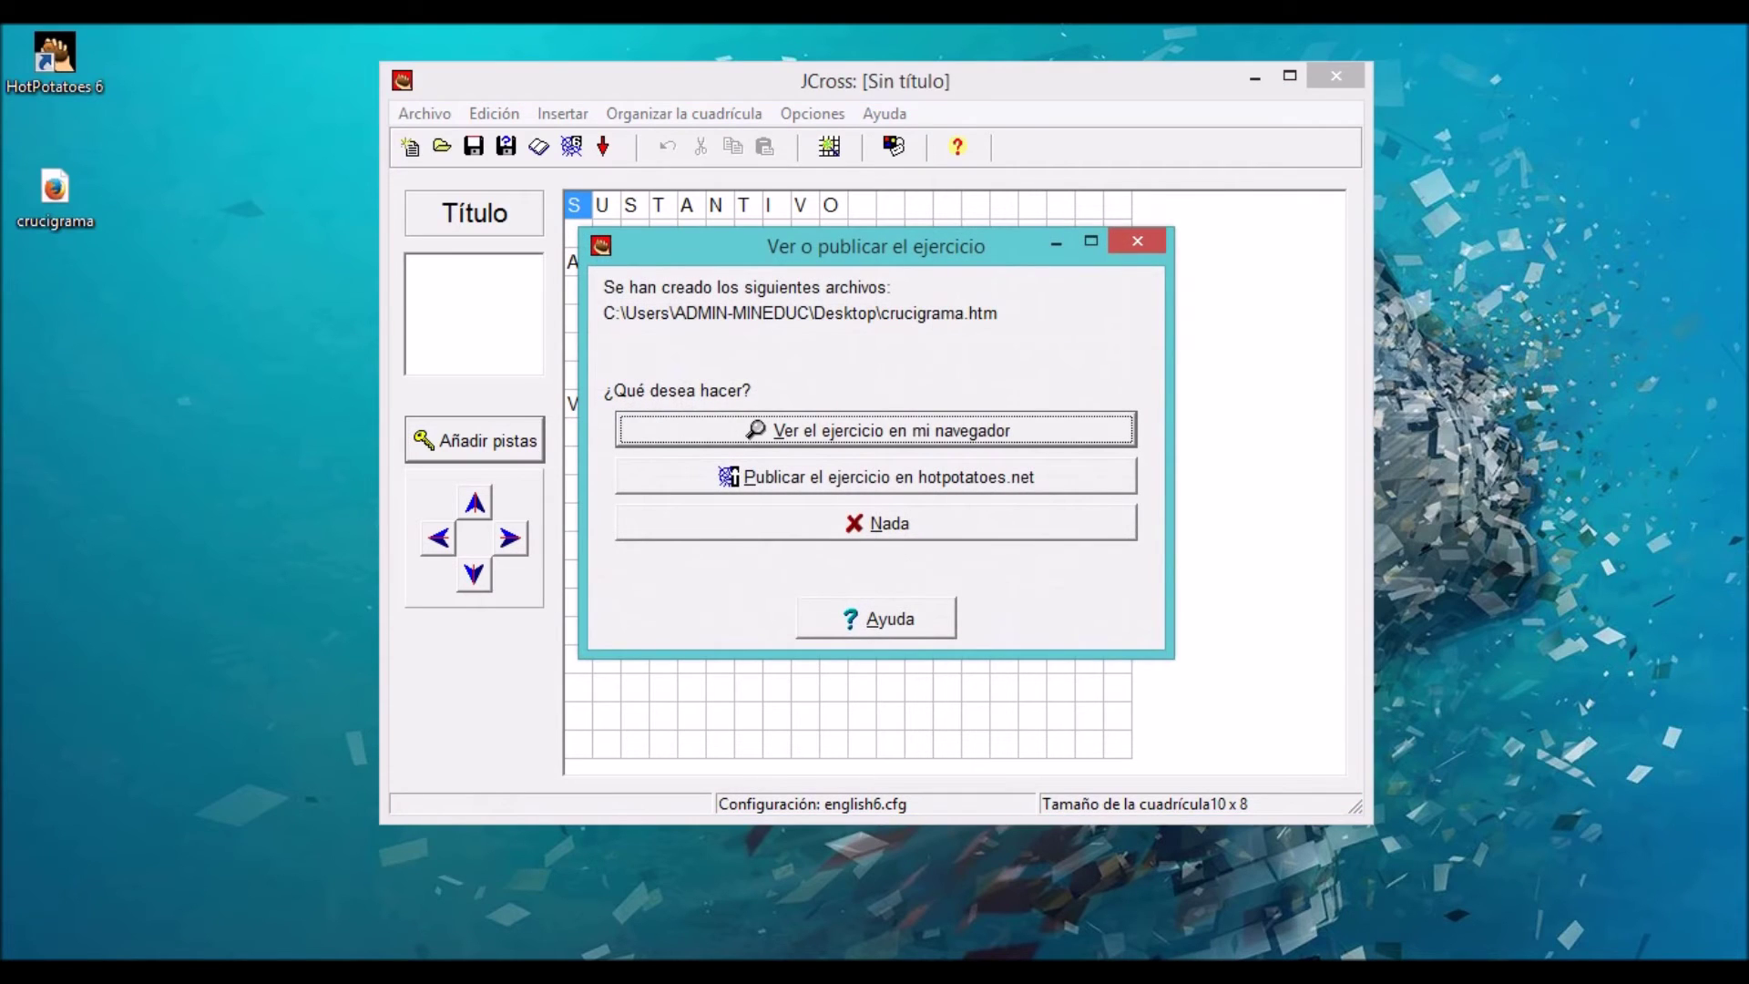
key("Return")
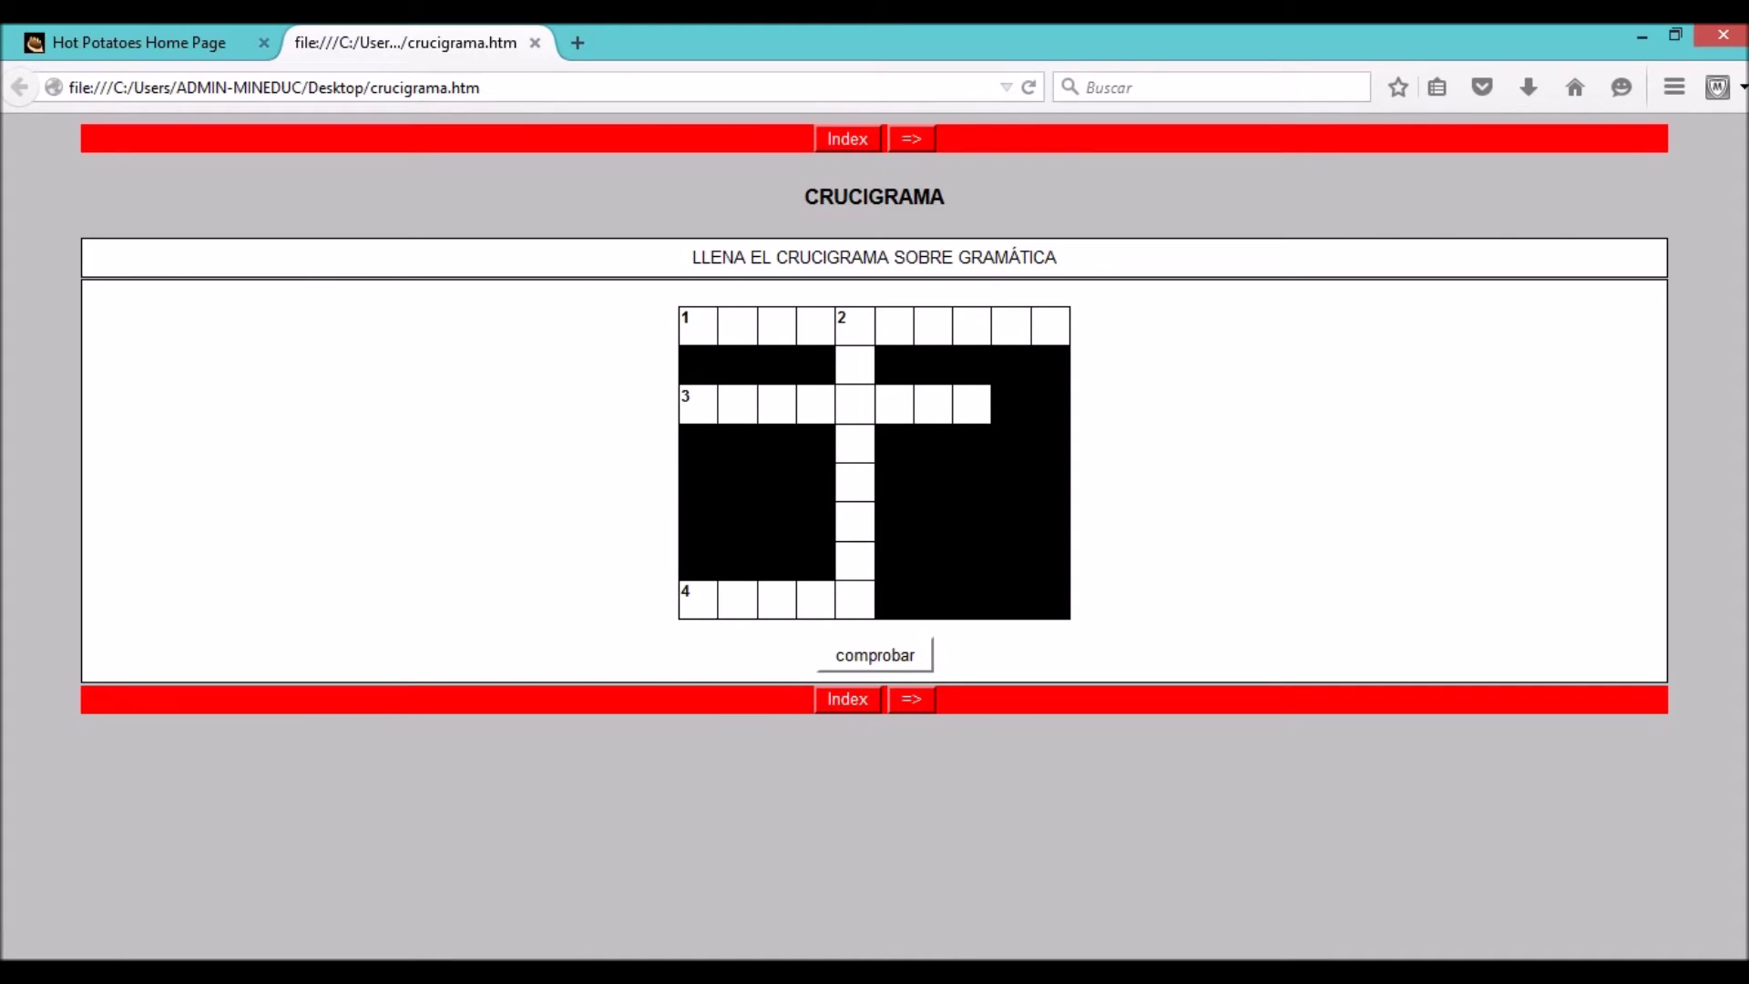
- Test the exported crossword by answering horizontal clue 1 with "sustantivo"
left_click(698, 325)
left_click_drag(215, 307, 577, 307)
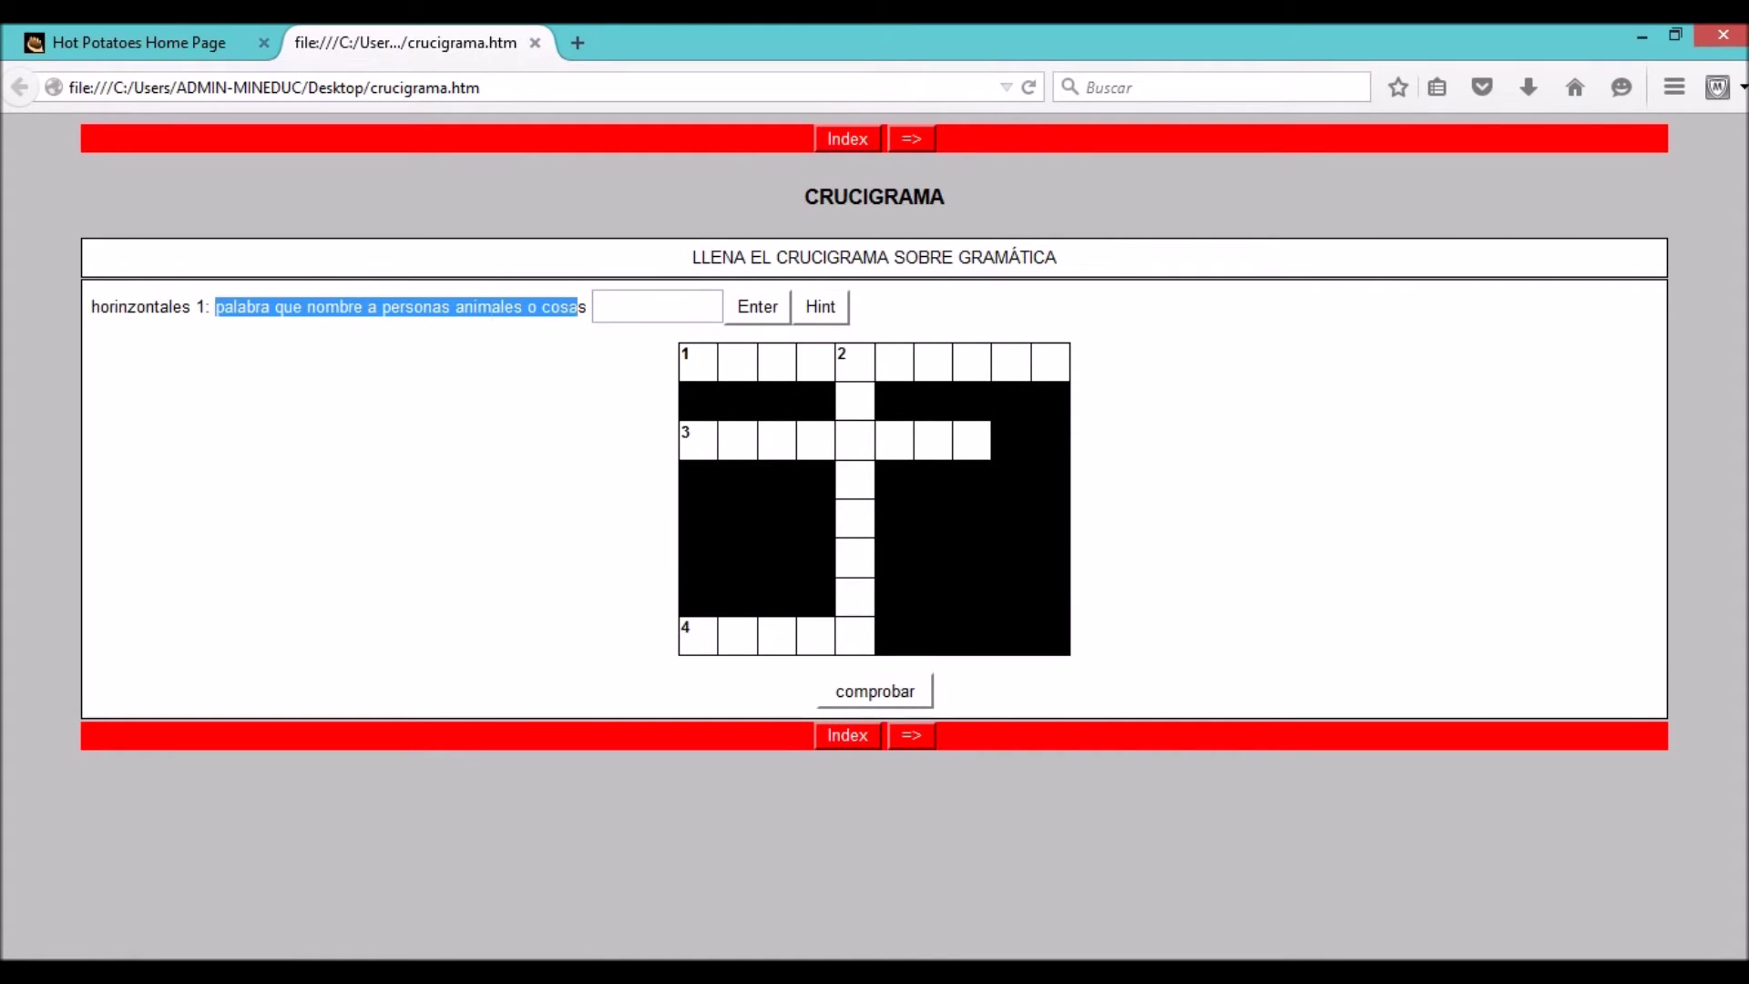
left_click(601, 307)
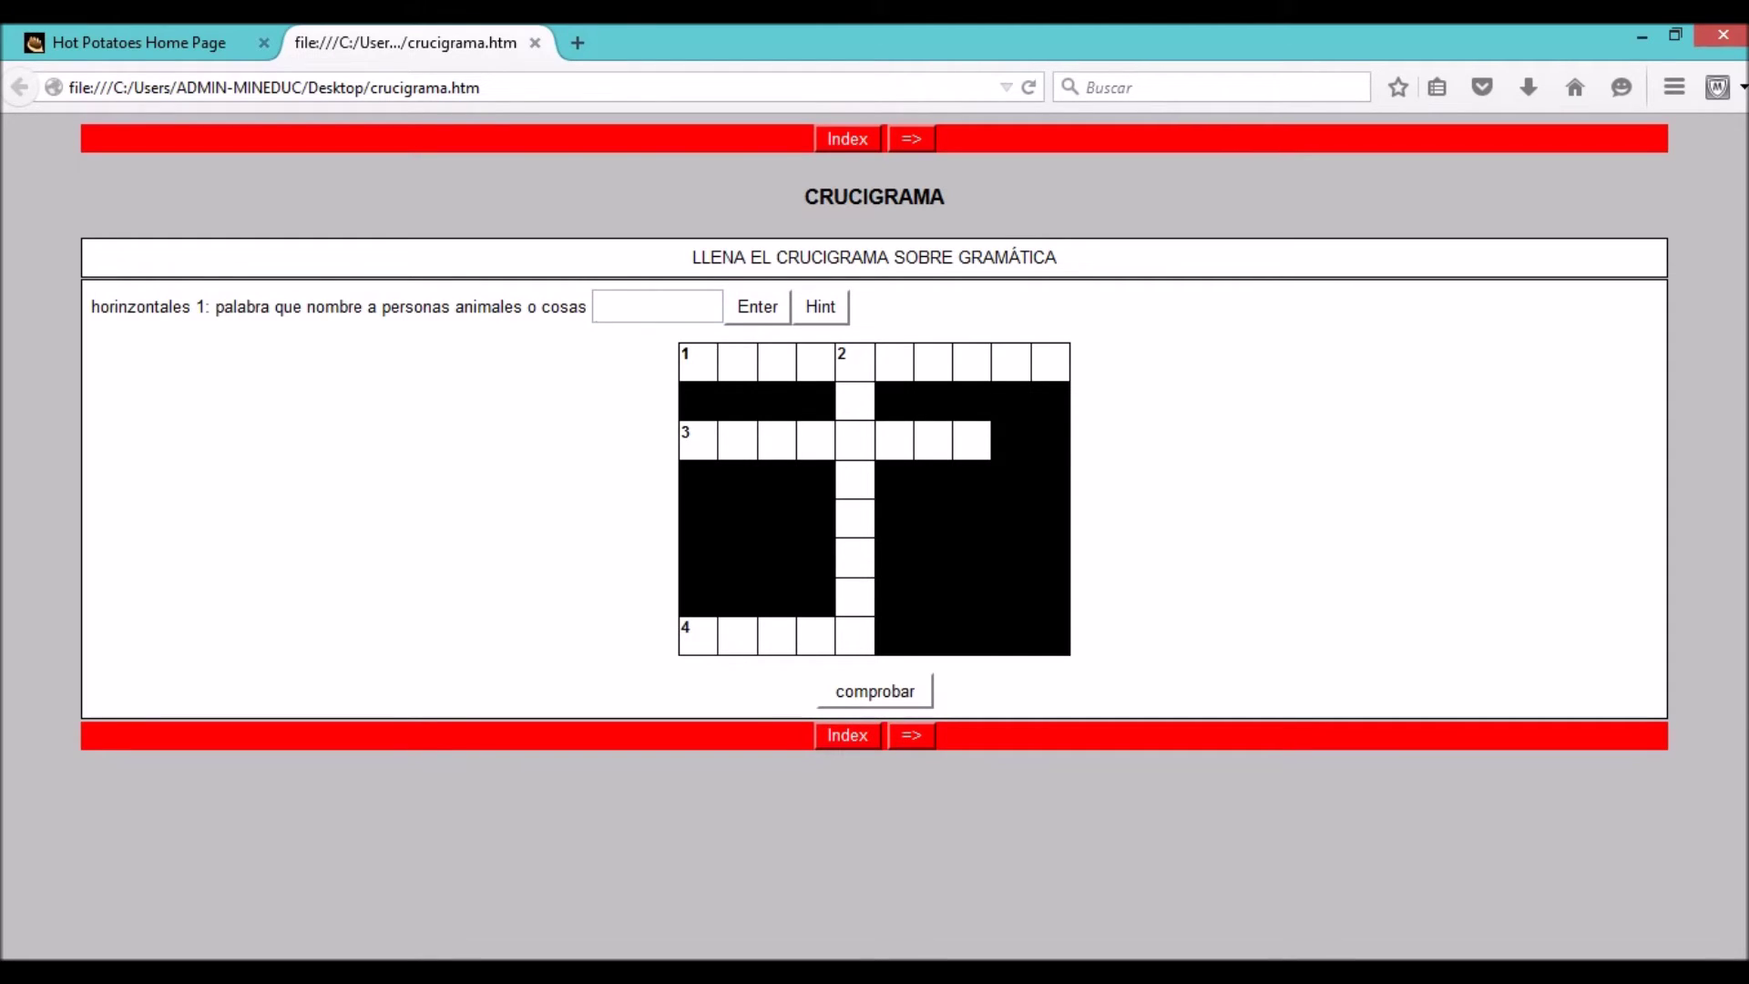
key("Down")
type("sus")
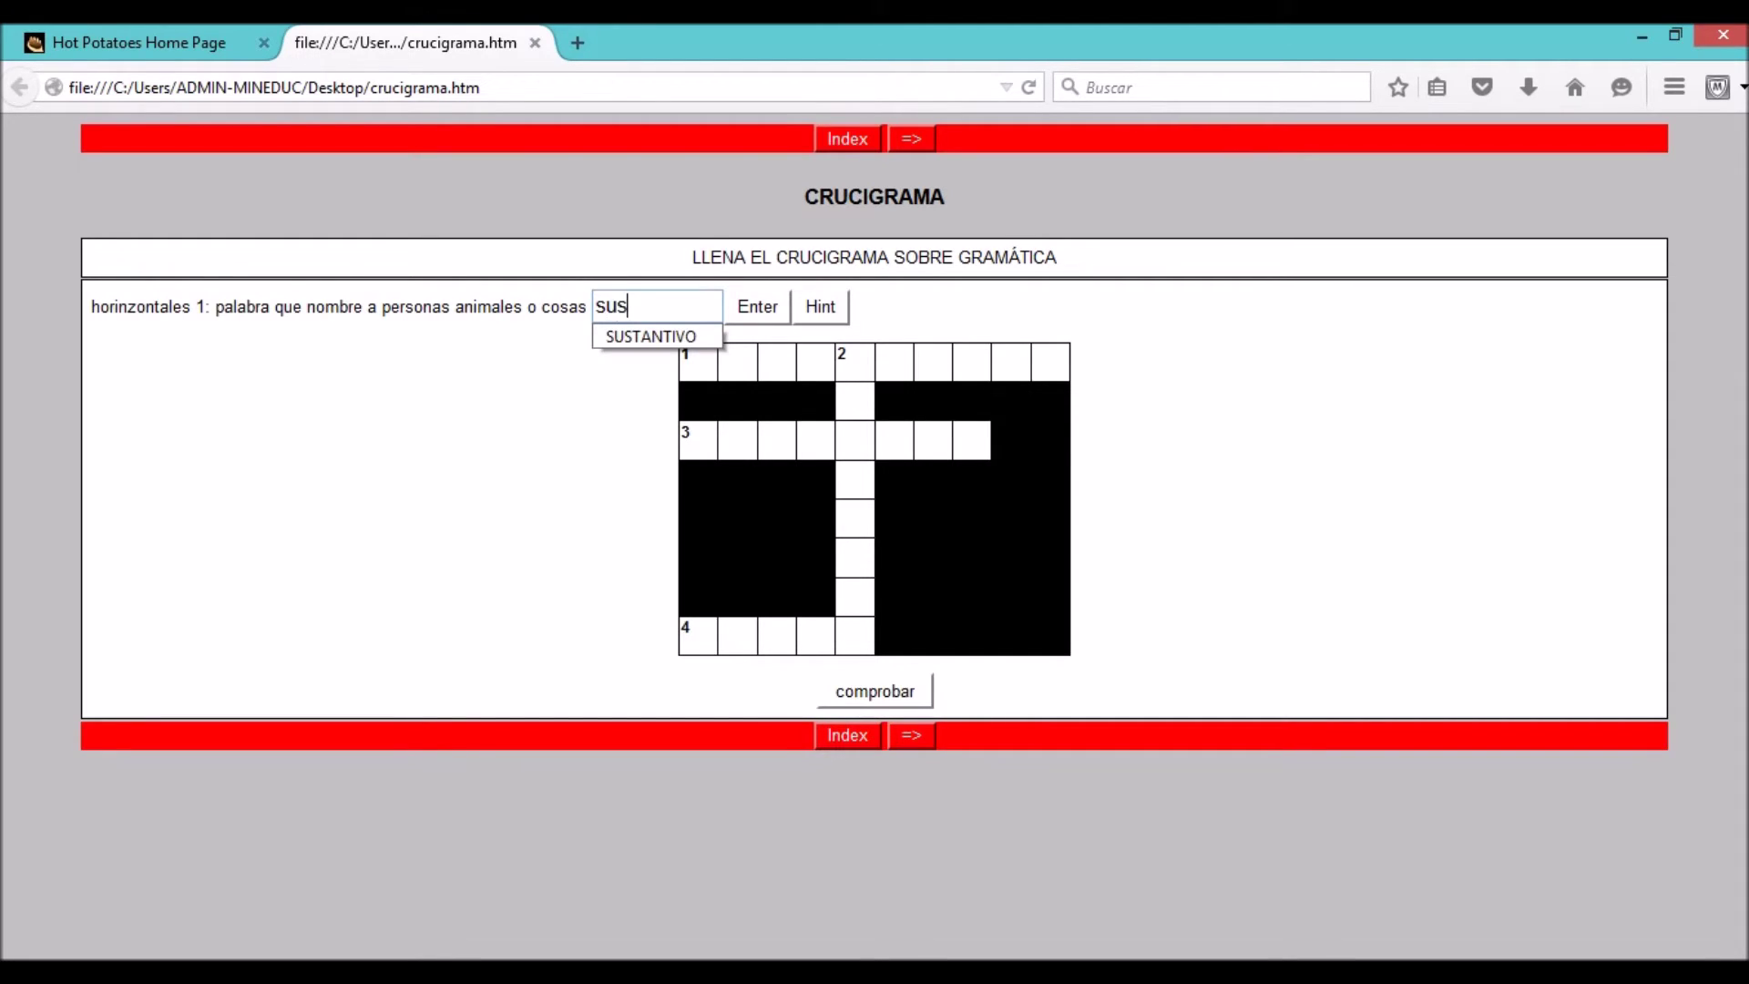
type("tantivo")
key("Return")
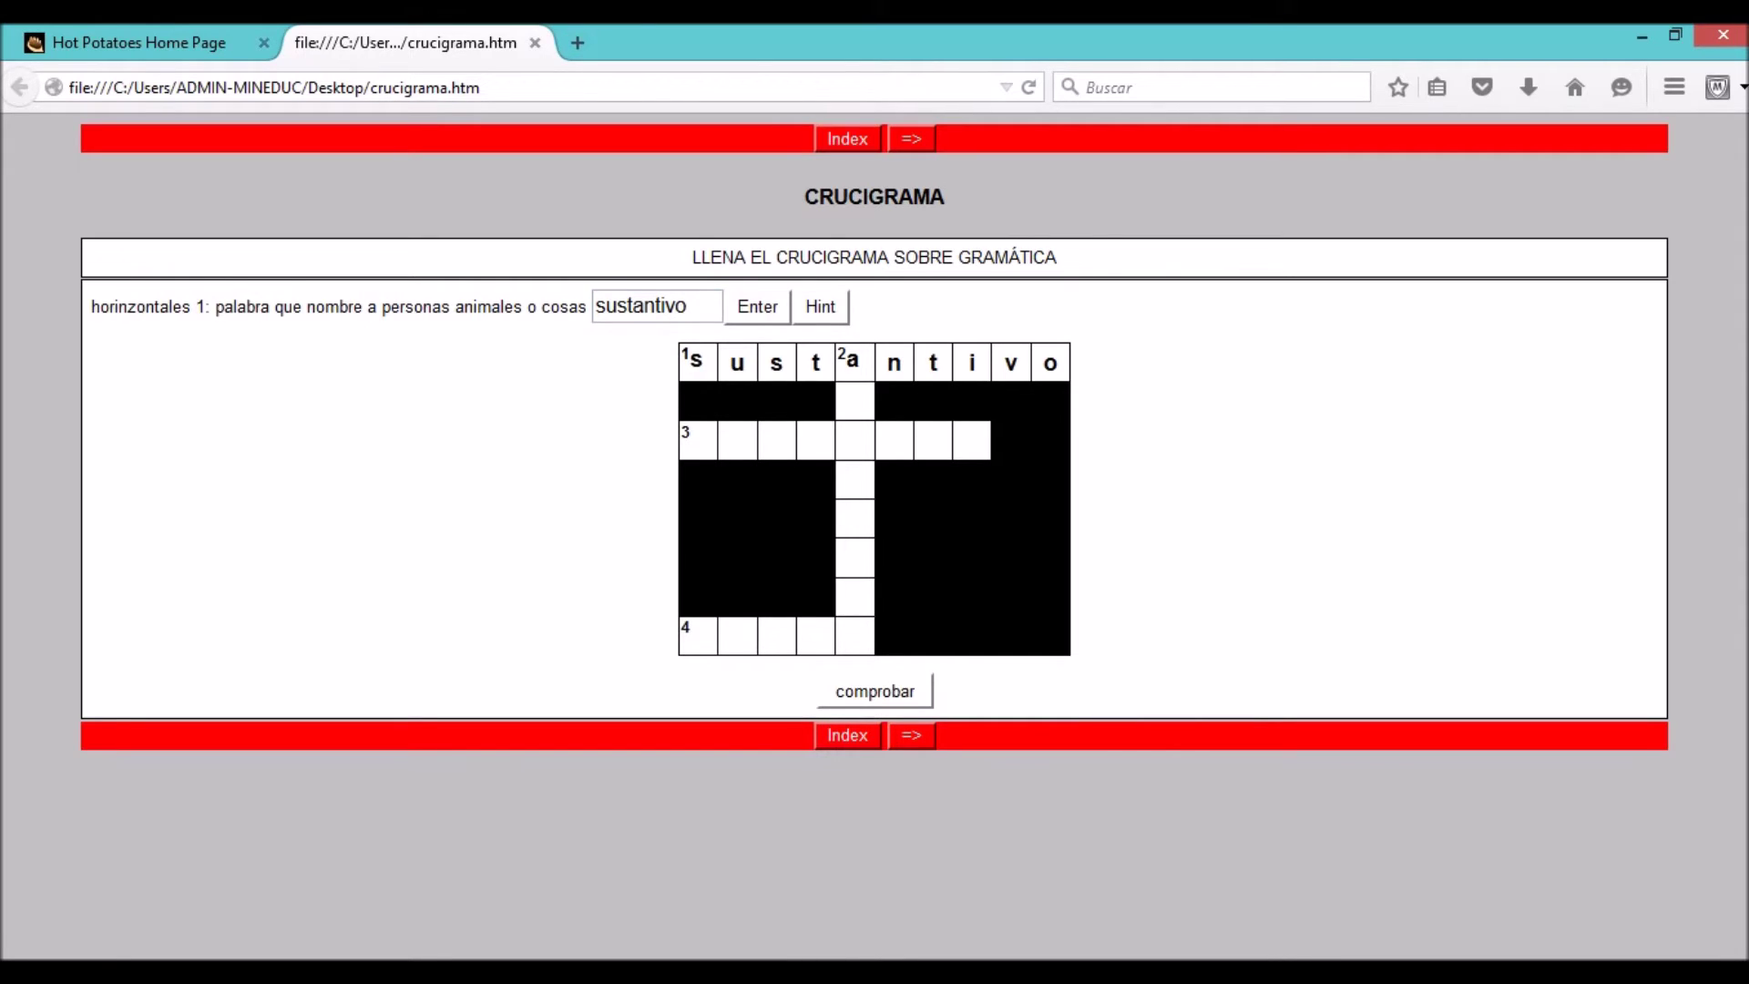
- Answer vertical clue 2 with "articulo" and horizontal clue 3 with "adjetivo"
left_click(855, 362)
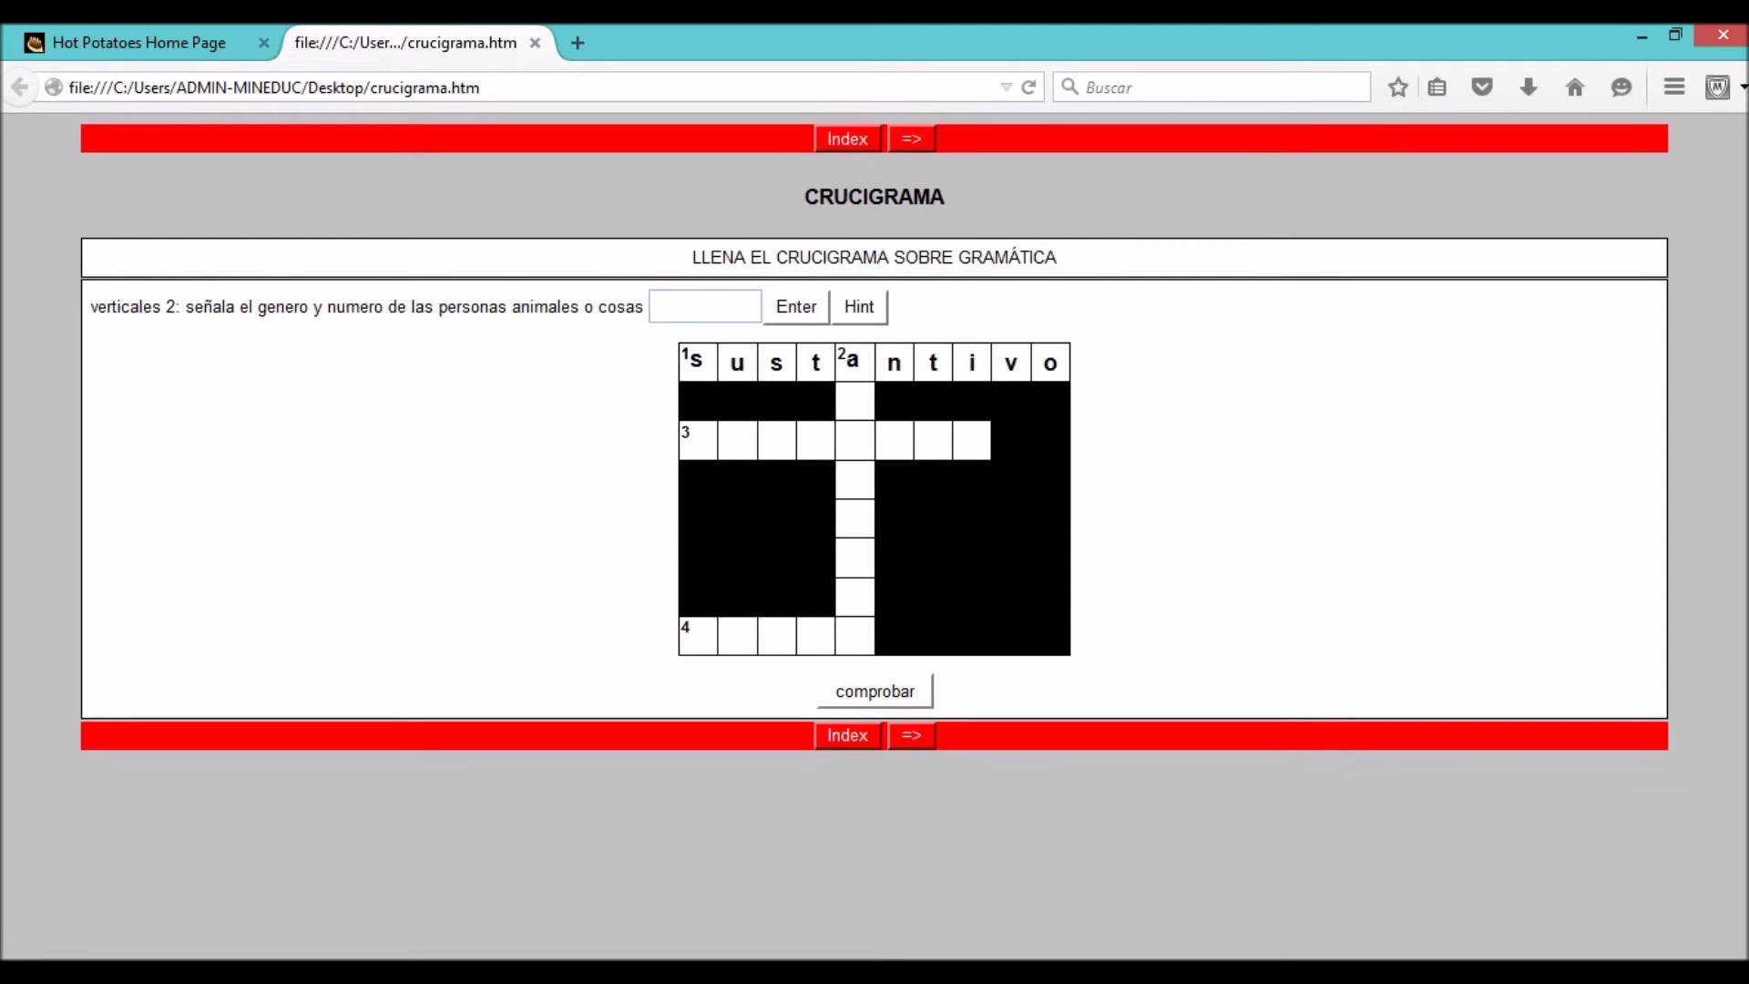
type("articulo")
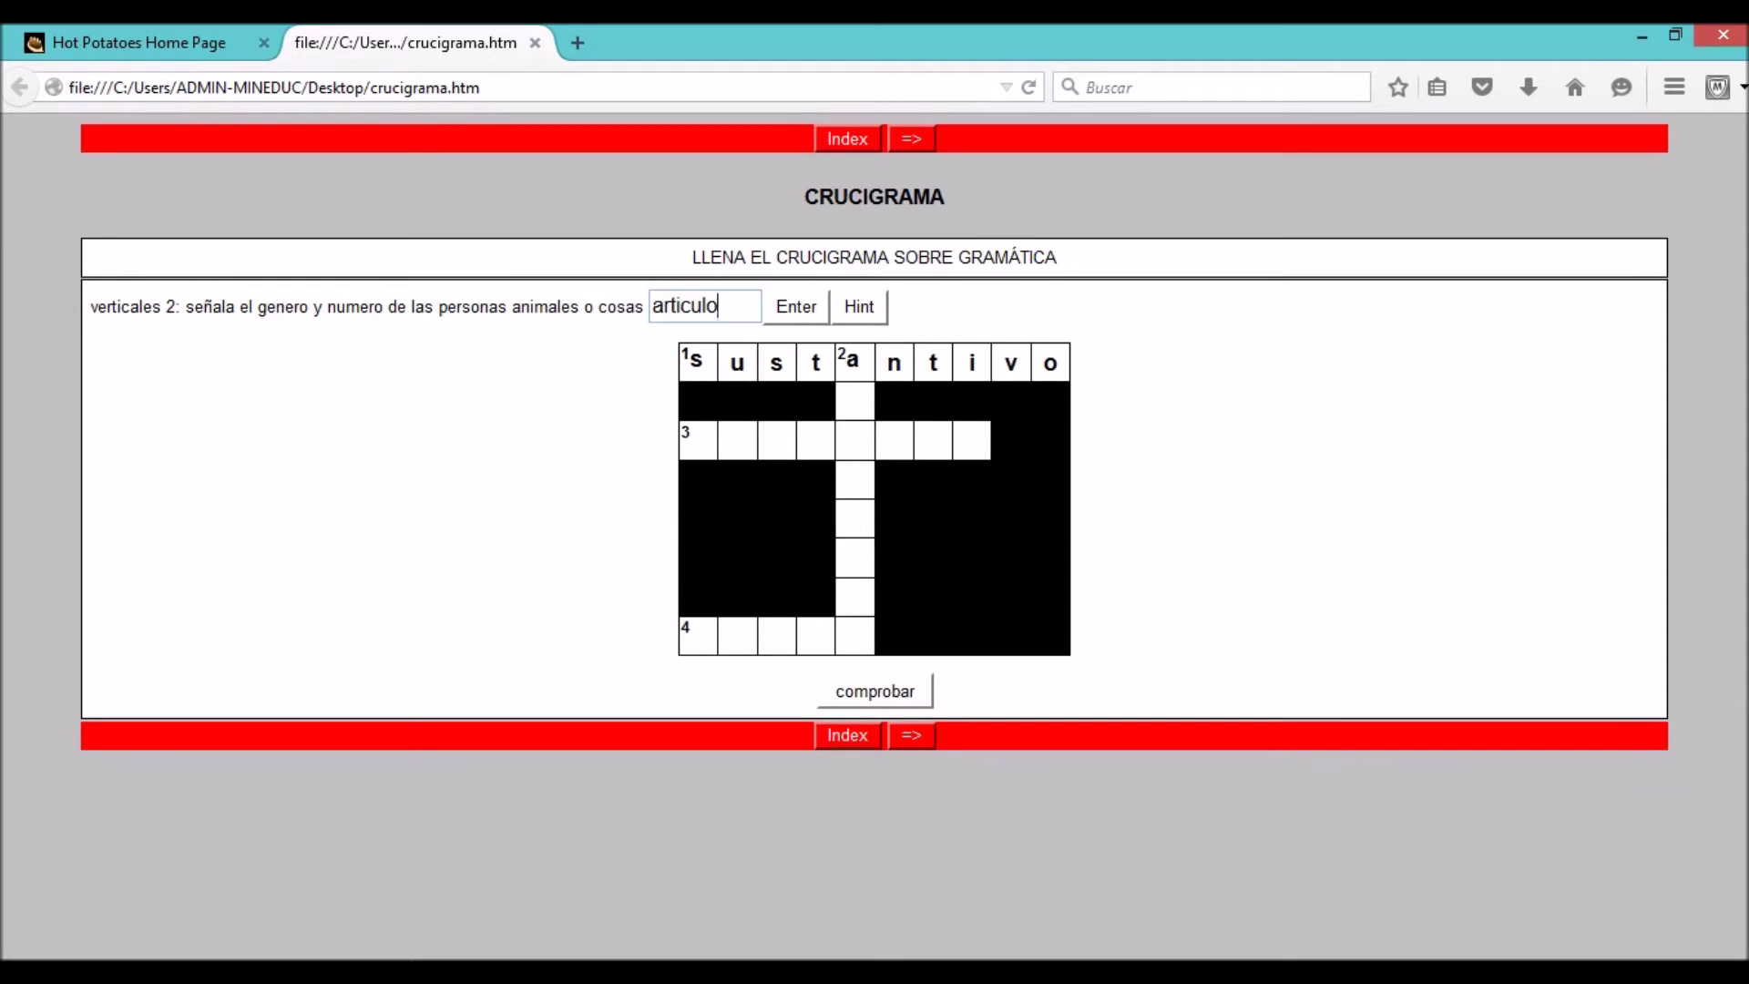
key("Return")
left_click(698, 440)
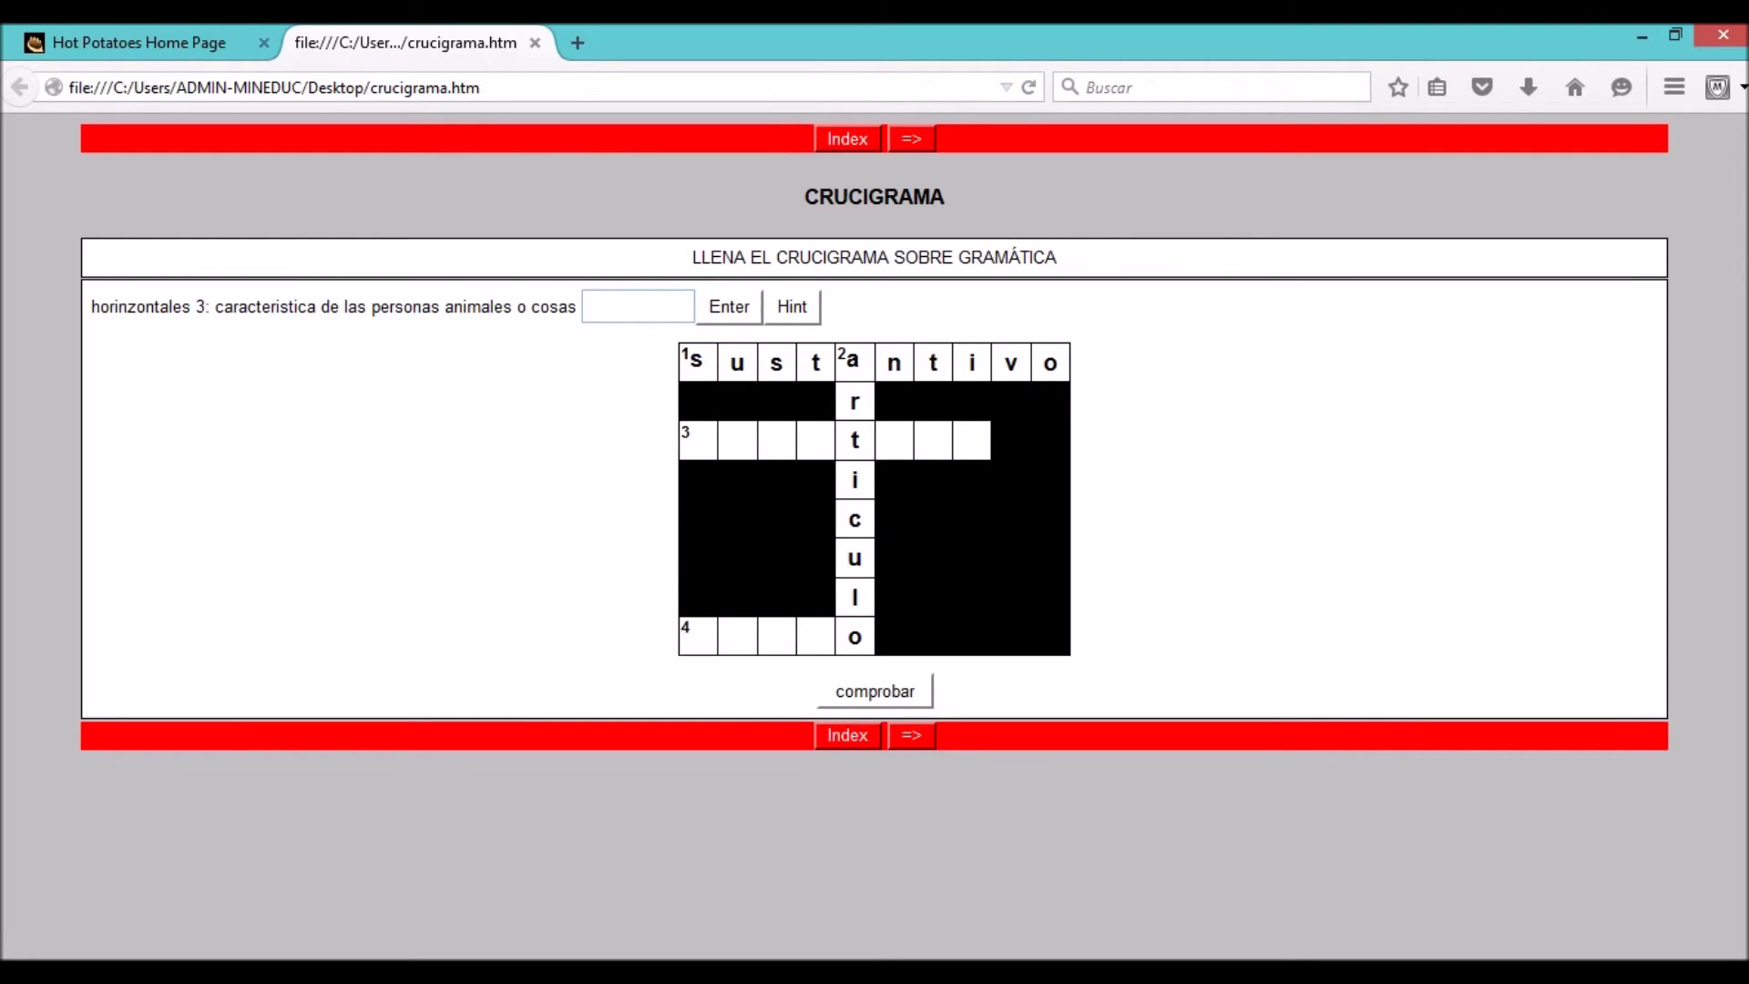
type("adjetivo")
key("Return")
- Answer horizontal clue 4 with "verbo", check the completed crossword and dismiss the feedback
left_click(698, 636)
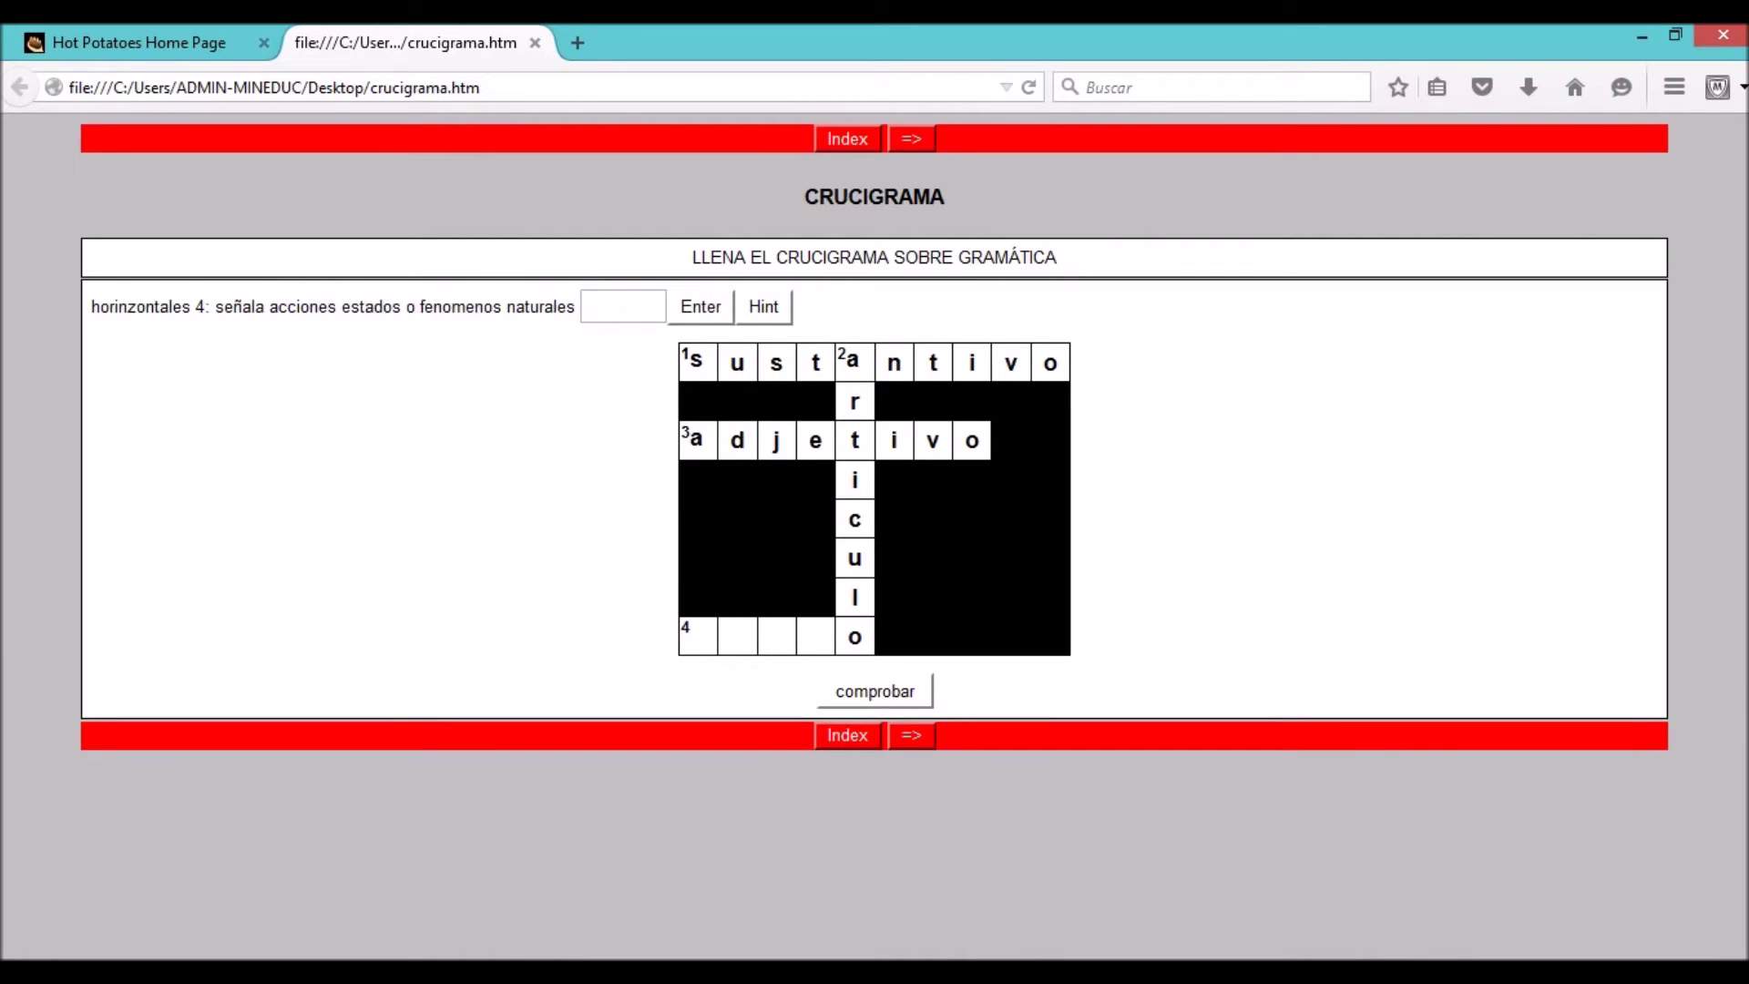
type("verbo")
left_click(701, 307)
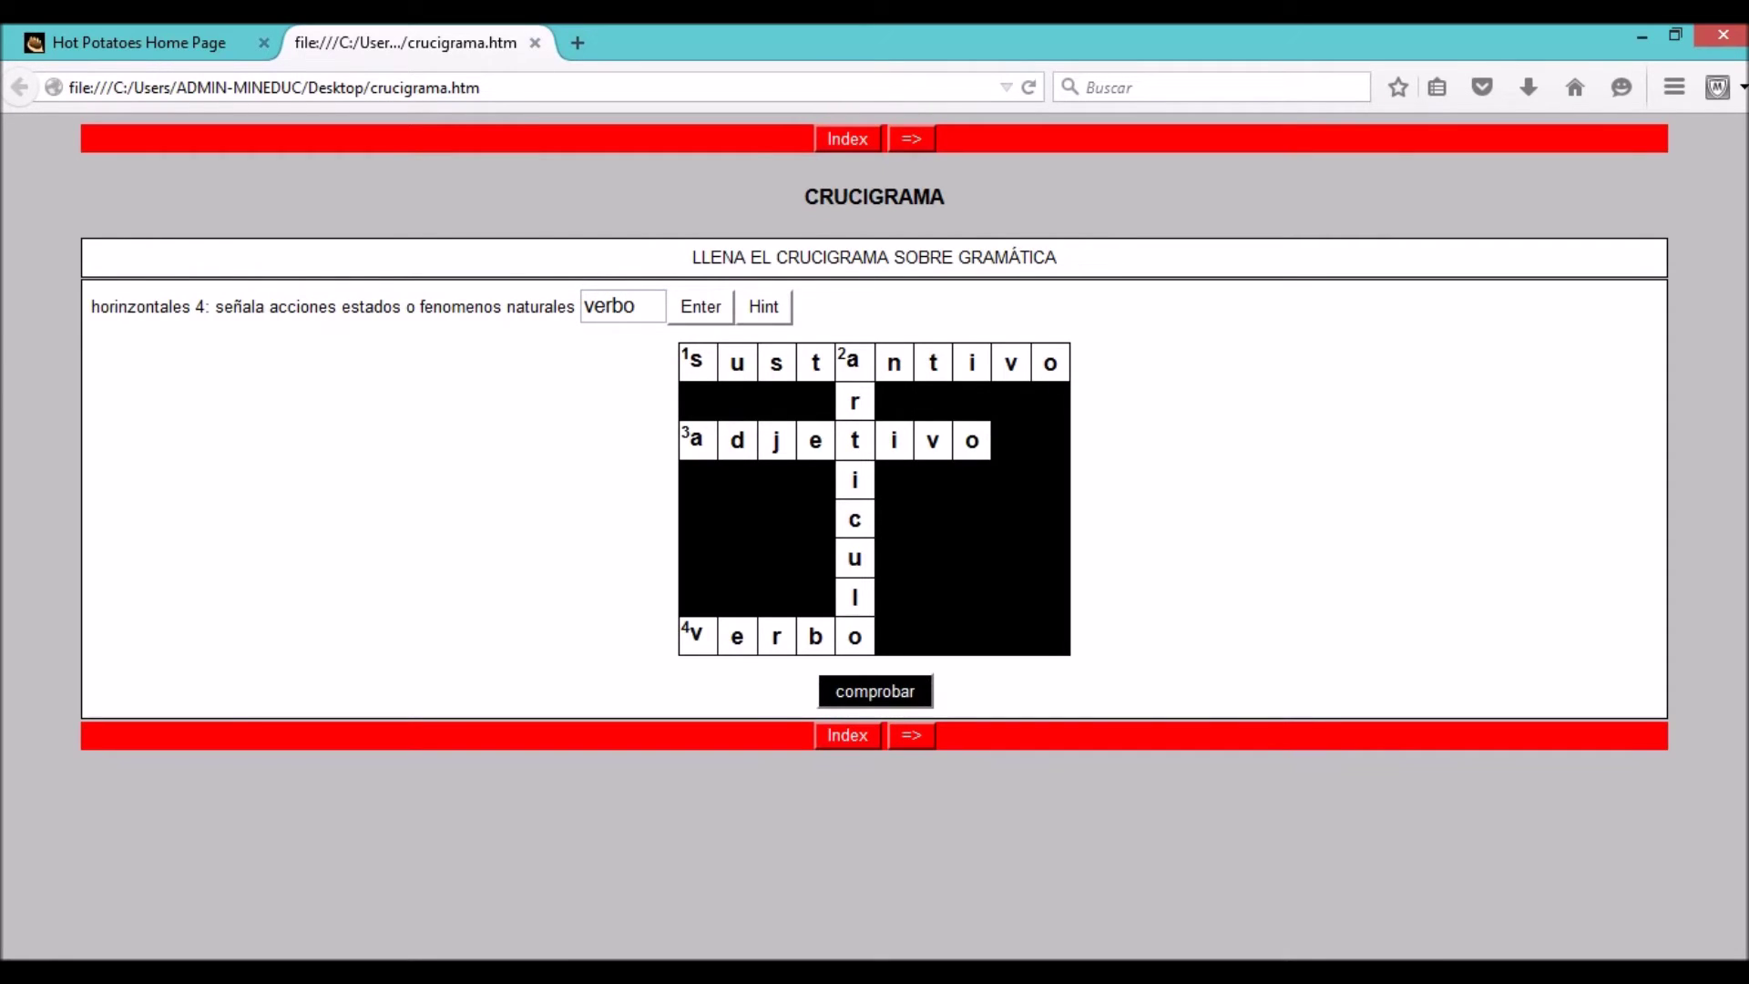
left_click(874, 691)
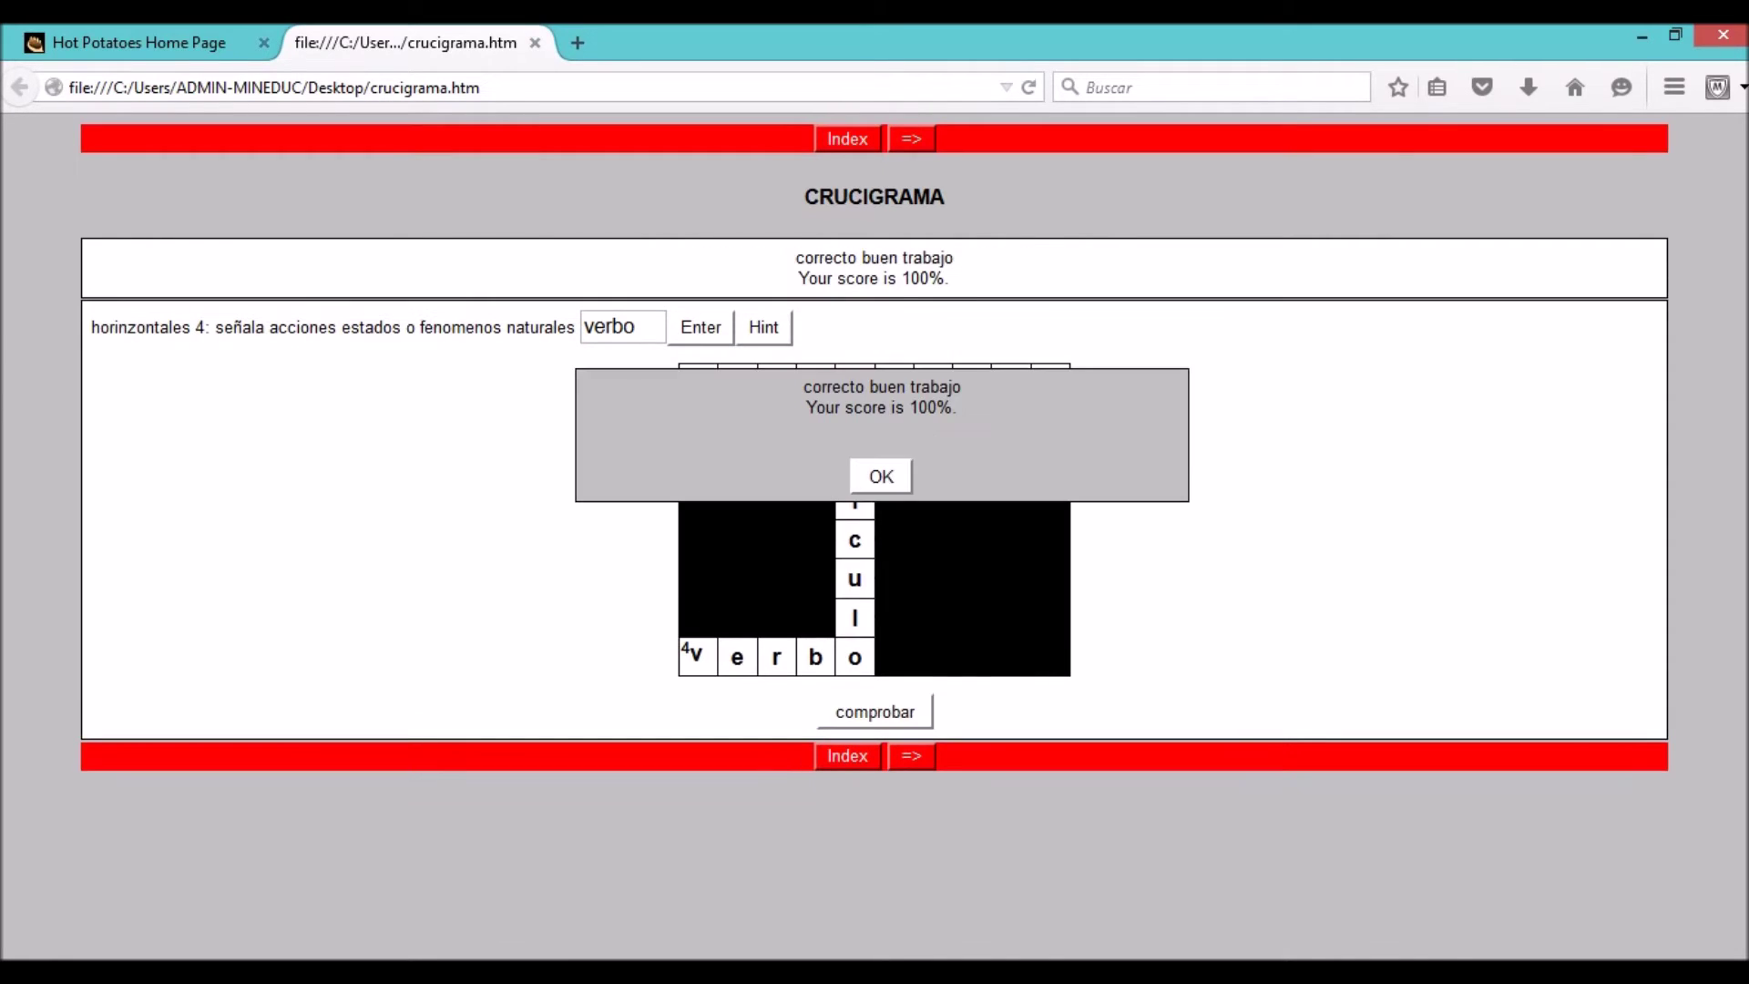
left_click(881, 476)
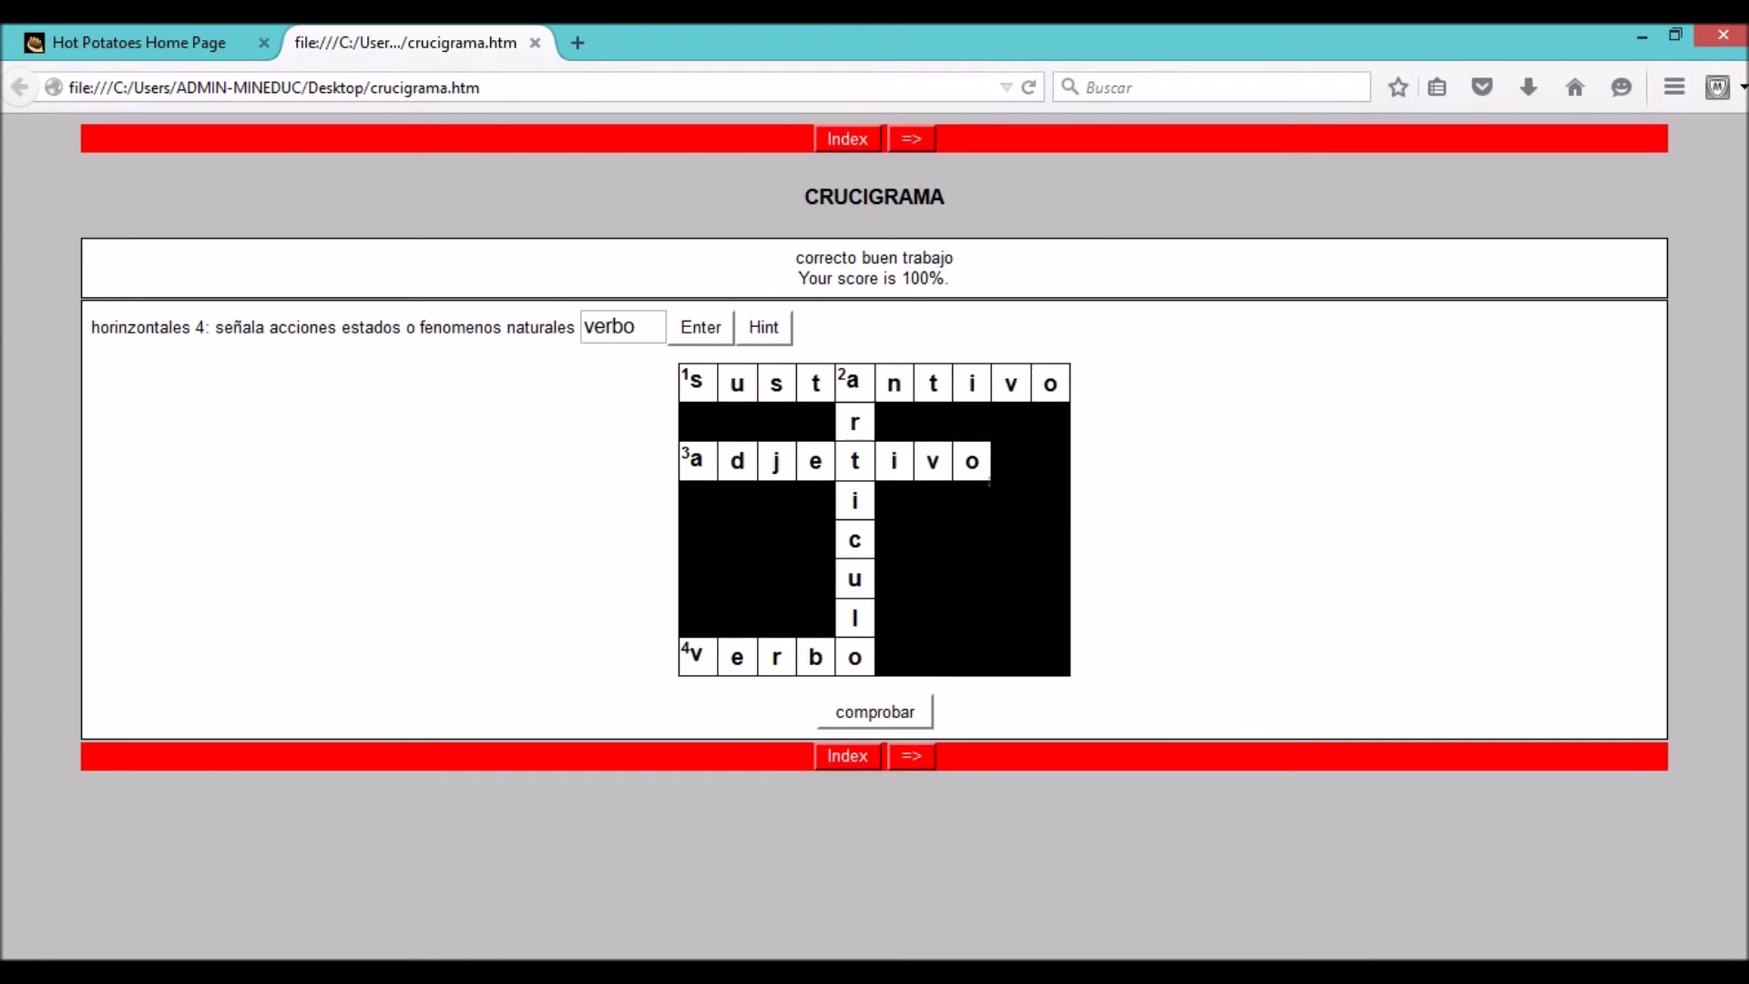
- Close the crossword page, minimize the browser and close JCross without saving the exercise
left_click(535, 43)
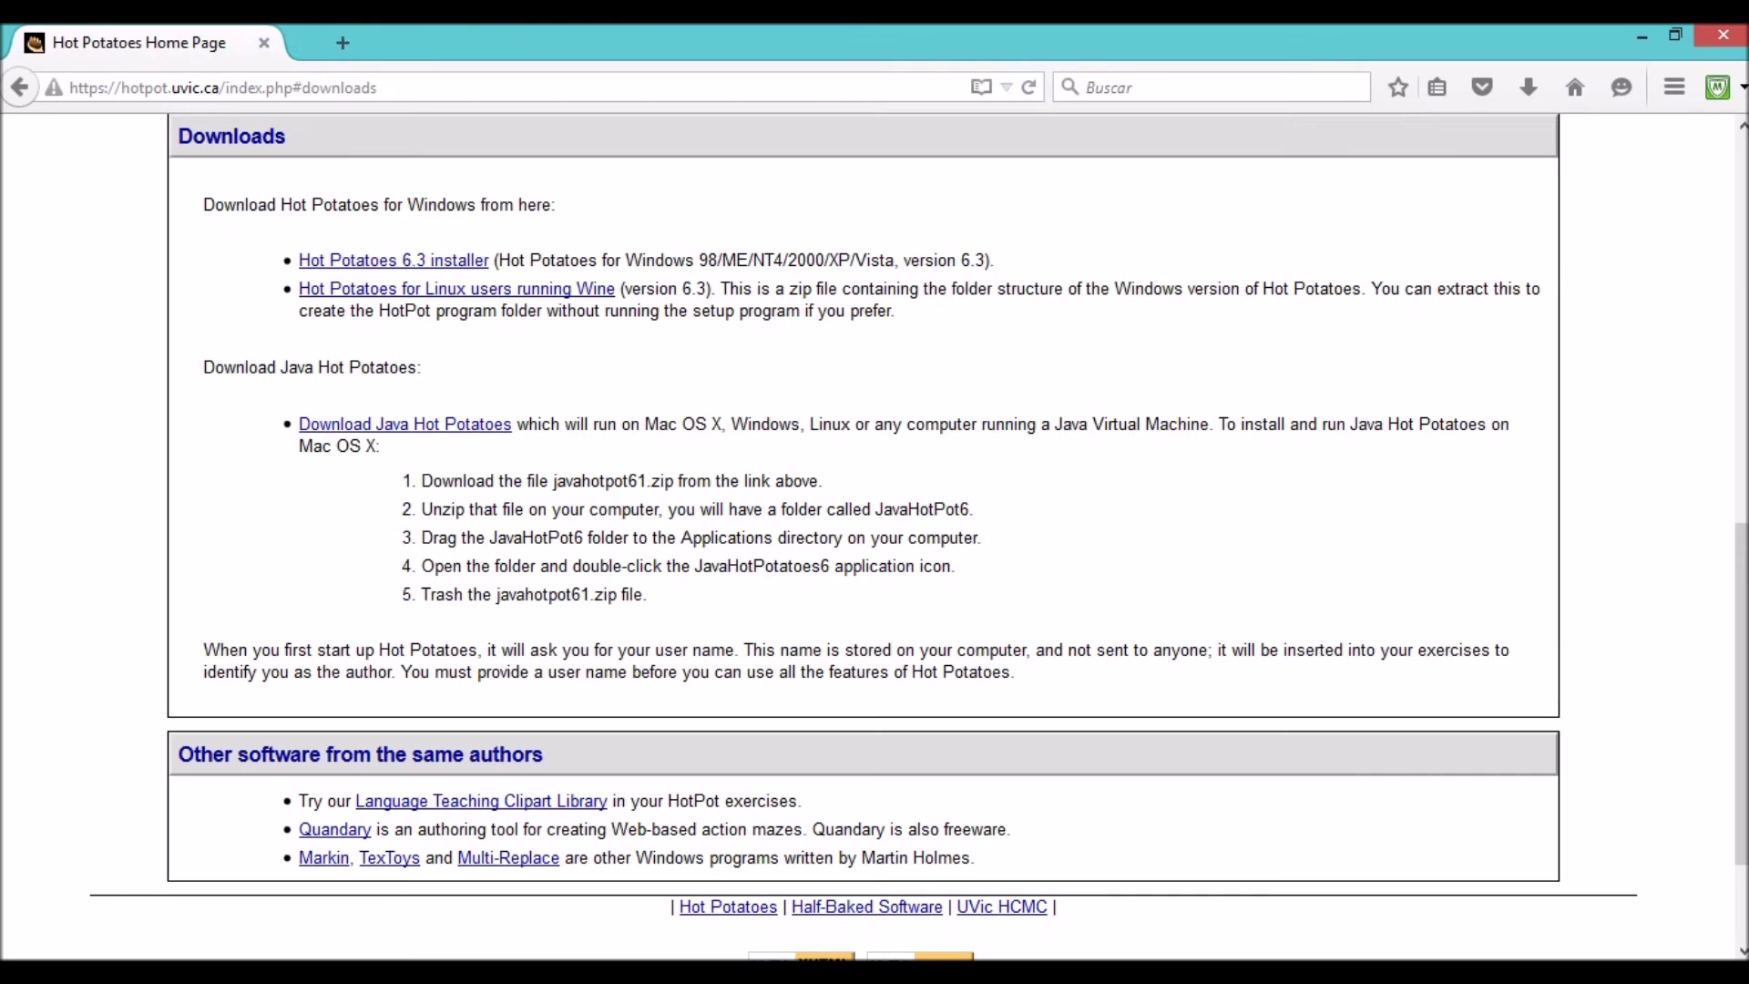
left_click(1642, 36)
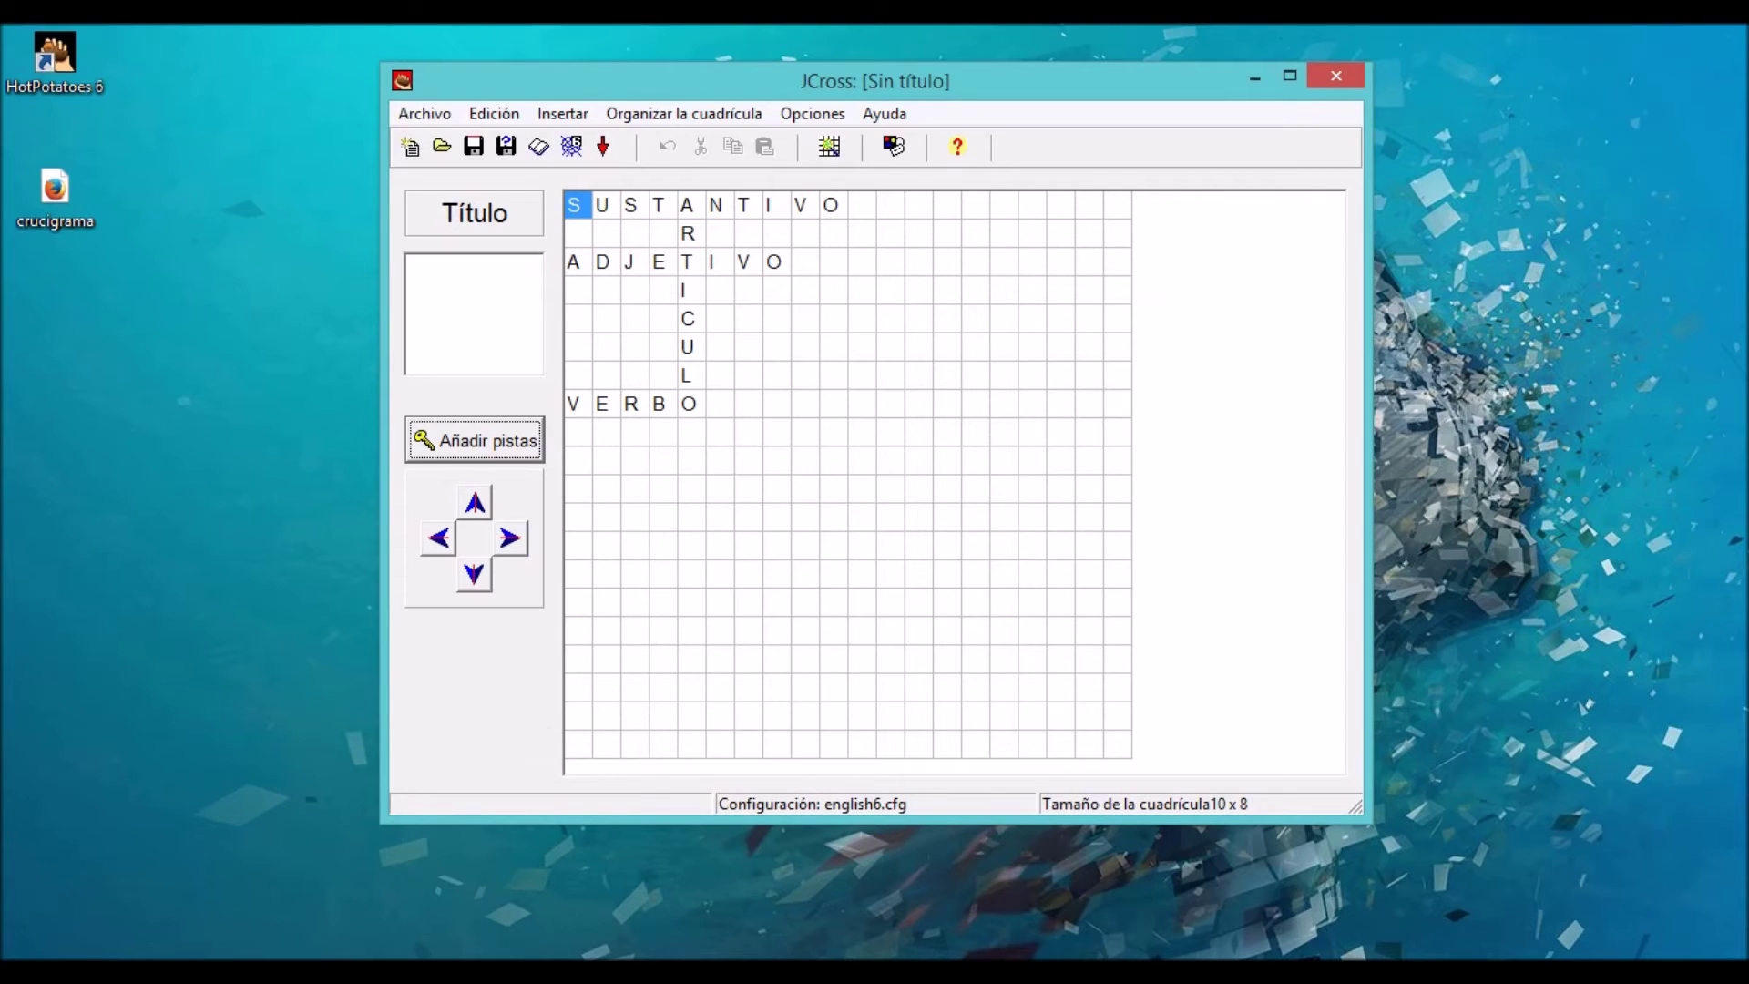
left_click(1336, 76)
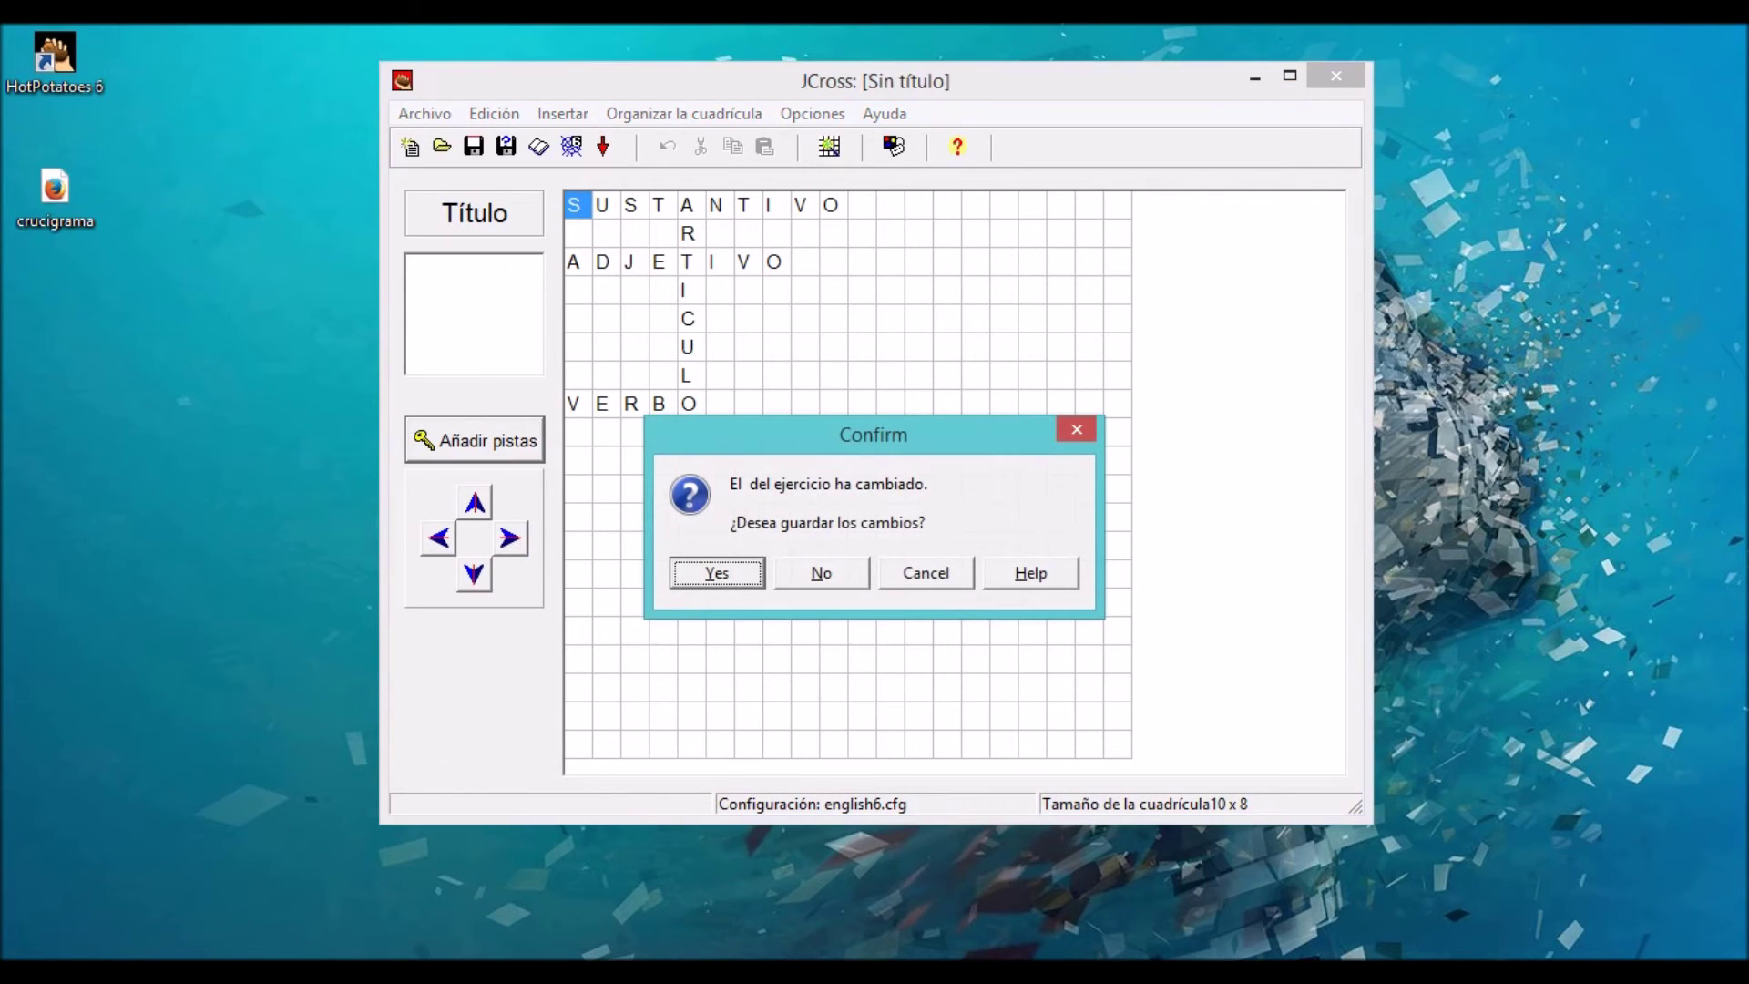
left_click(821, 572)
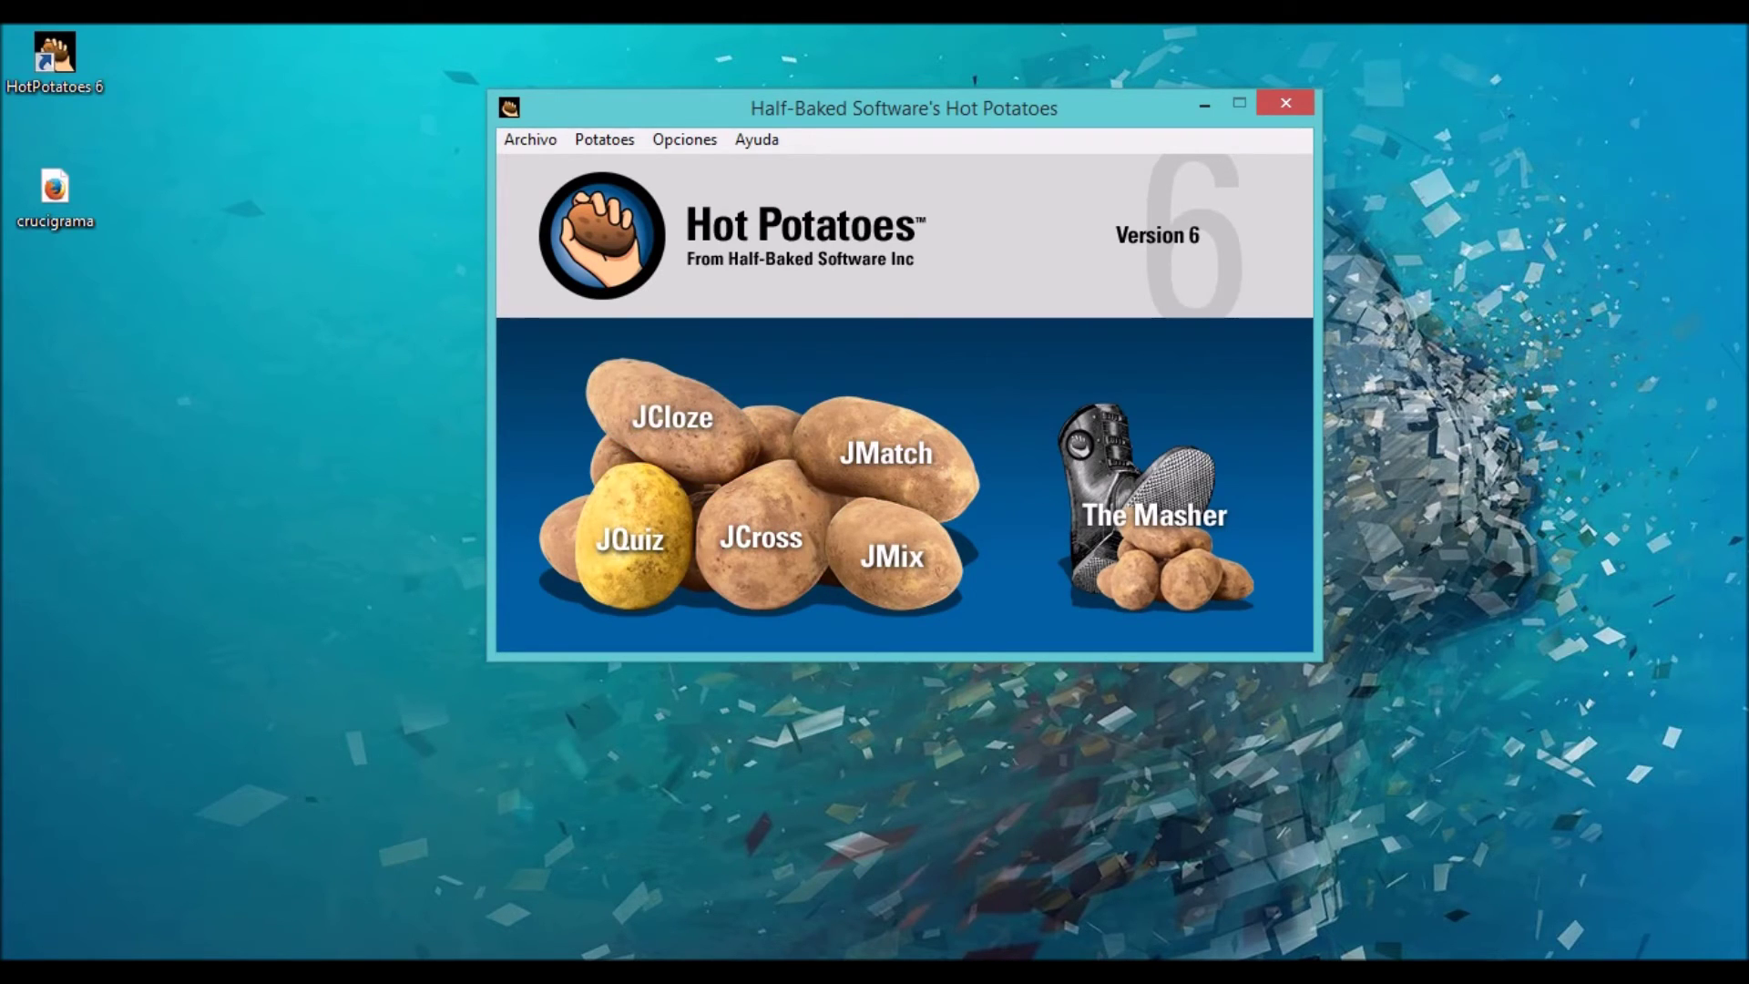
- Start a new JCloze exercise from Hot Potatoes and give it the title "verbo"
left_click(670, 415)
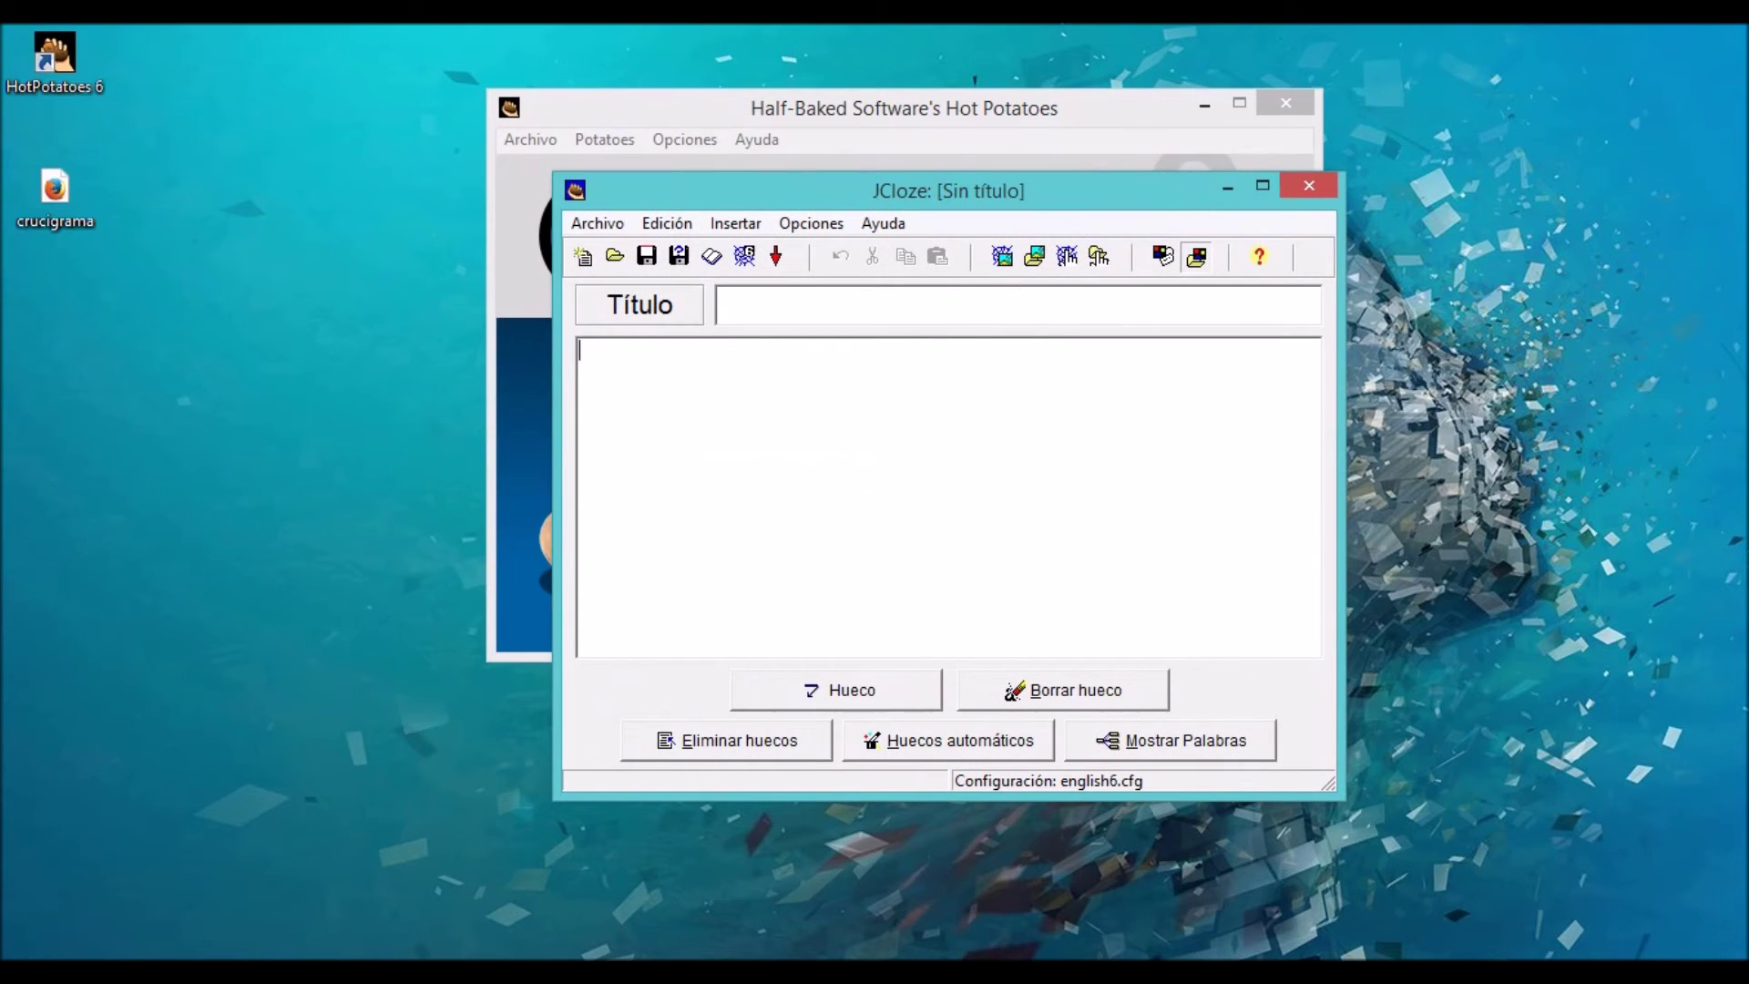
left_click(1023, 301)
type("verbo")
- Enter "señala acciones estados y fenomenos naturales" as the exercise text
left_click(866, 428)
type("señala aciones")
key("BackSpace")
key("BackSpace")
key("BackSpace")
key("BackSpace")
key("BackSpace")
type("ciones")
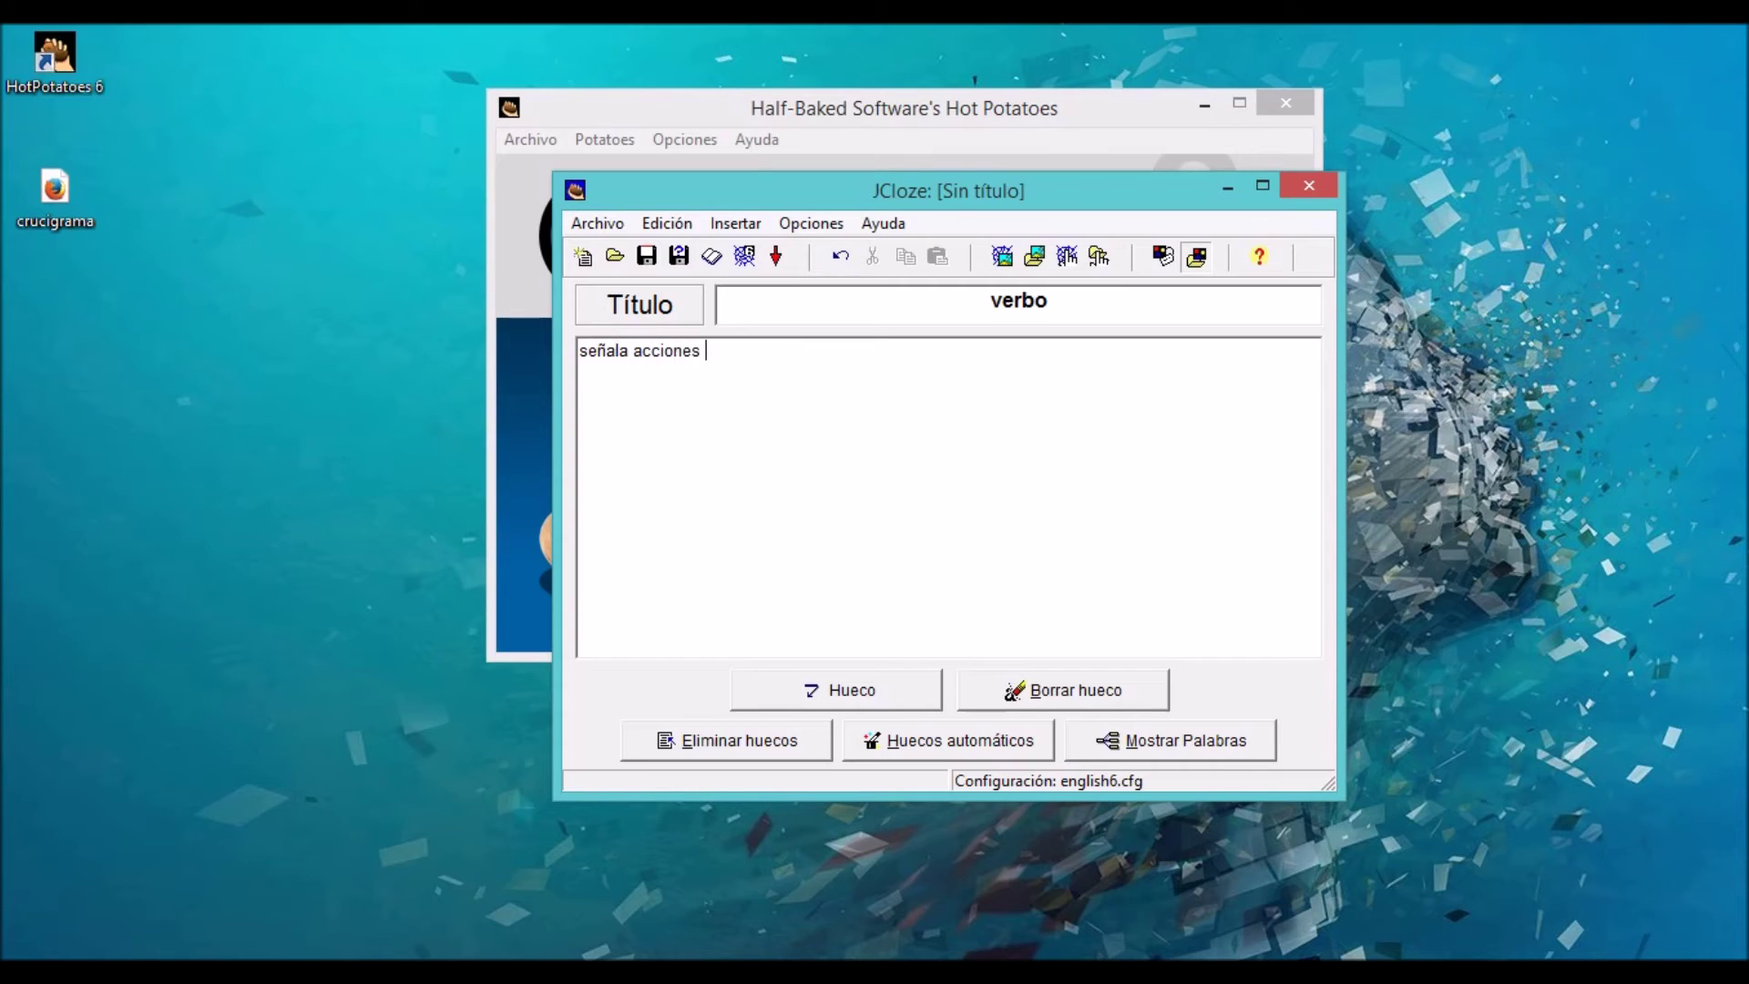
type(" estados y fenomenos naturl")
type("es")
key("BackSpace")
key("BackSpace")
key("BackSpace")
key("BackSpace")
type("ra")
key("BackSpace")
type("ales")
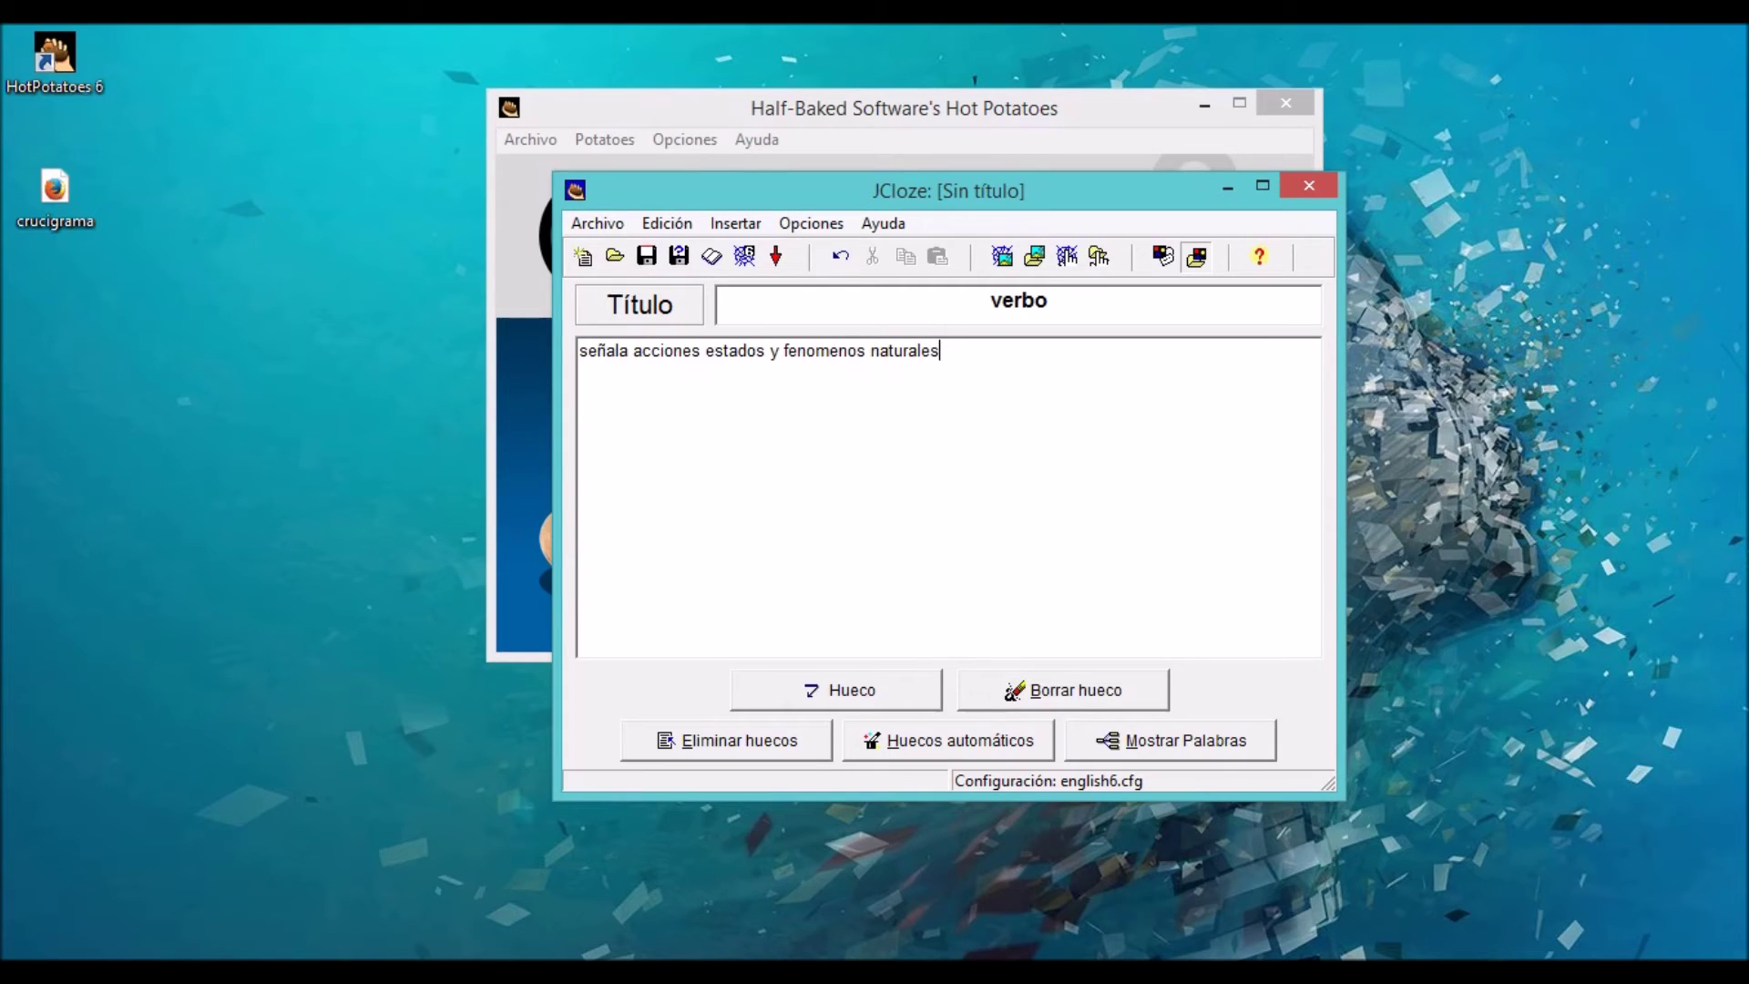
- Turn the word "acciones" into a gap with the clue "sinonimos de actividad"
double_click(666, 351)
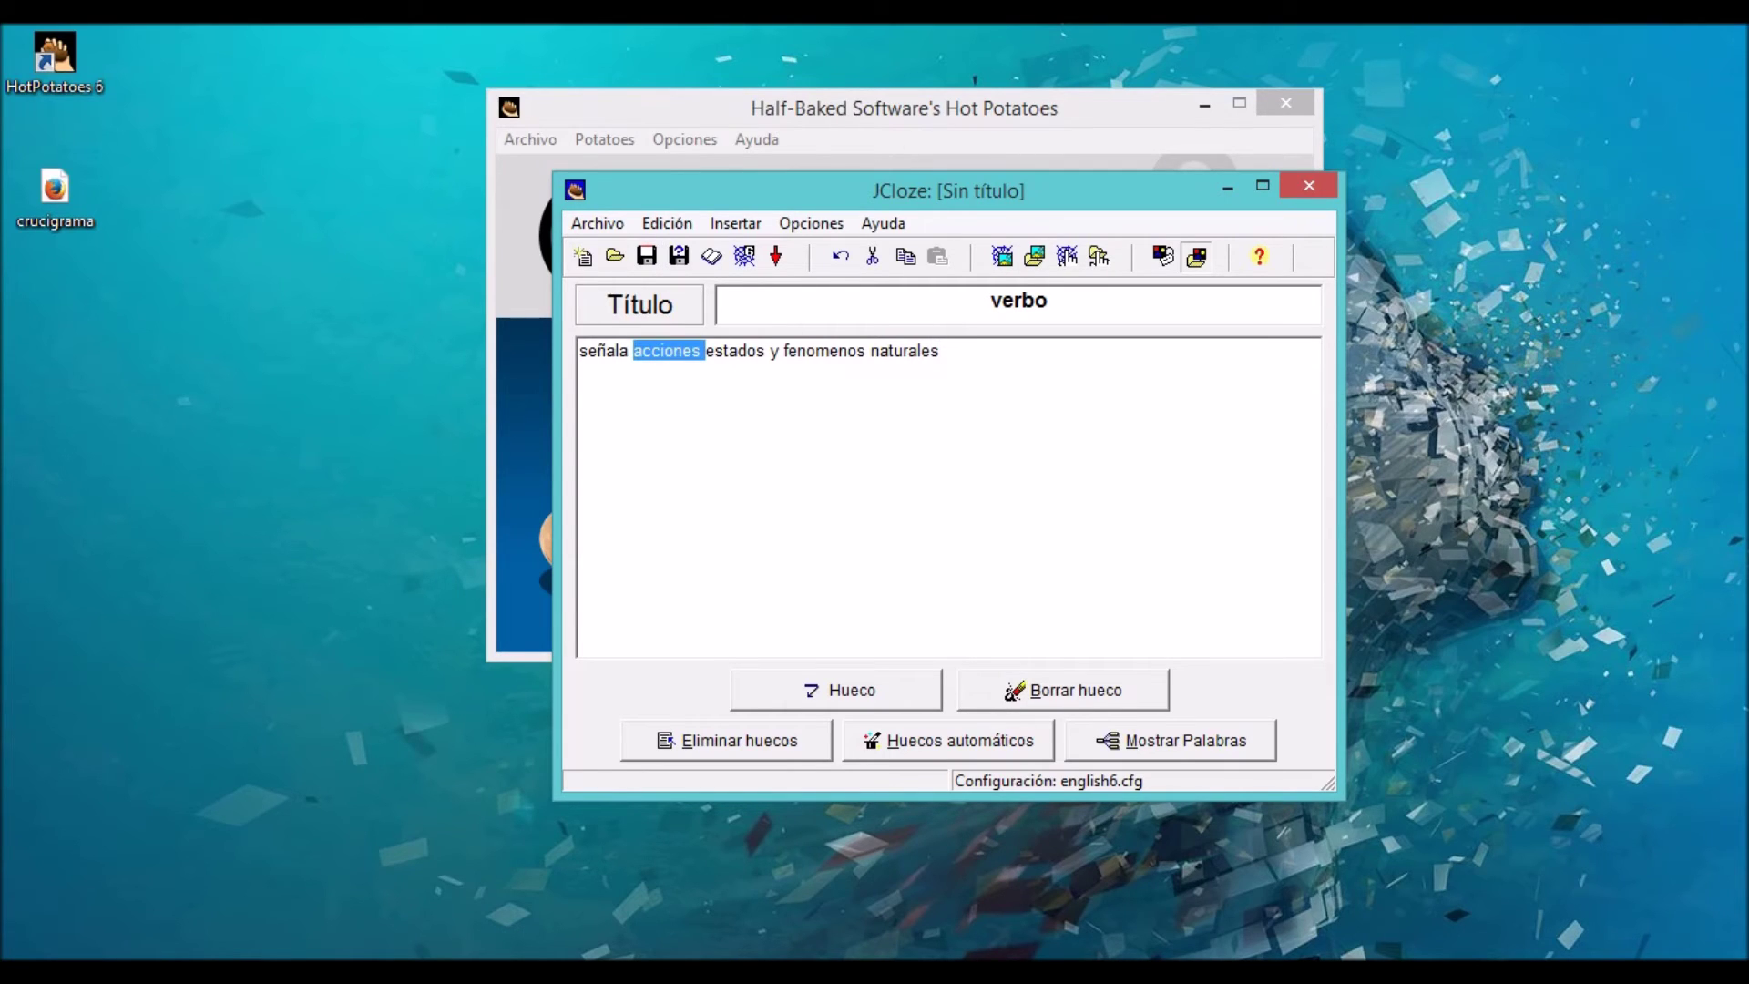
left_click(837, 690)
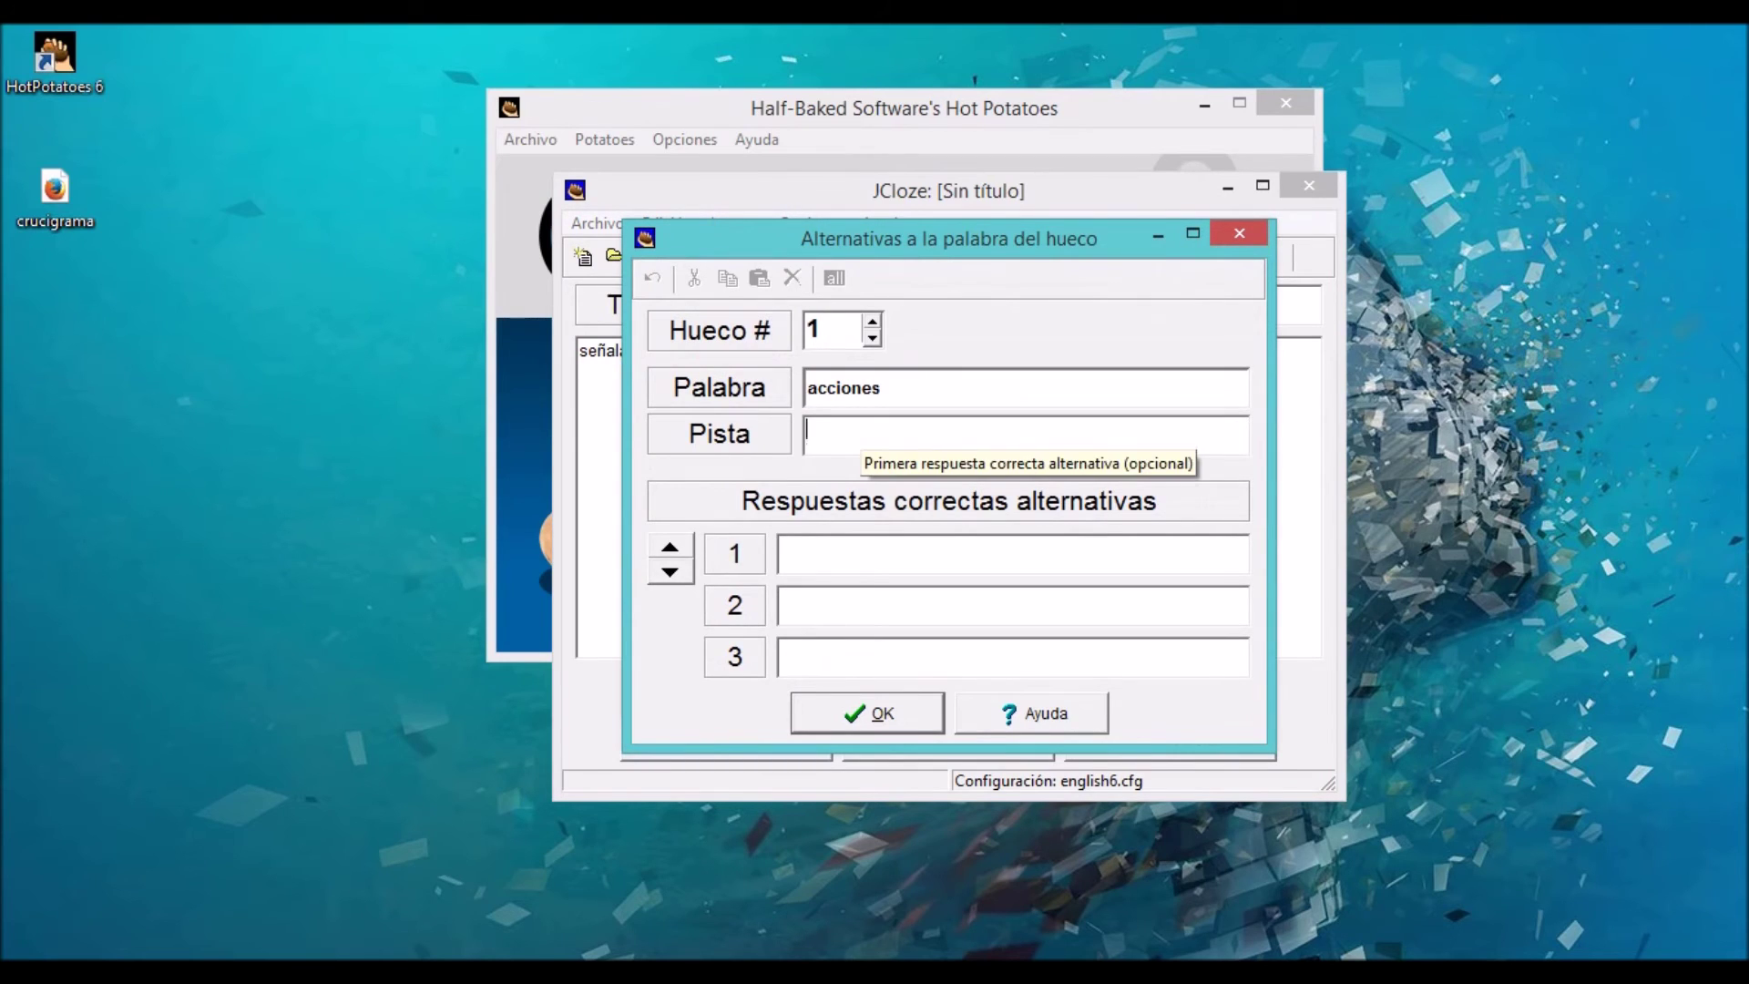
type("sinonimos de ")
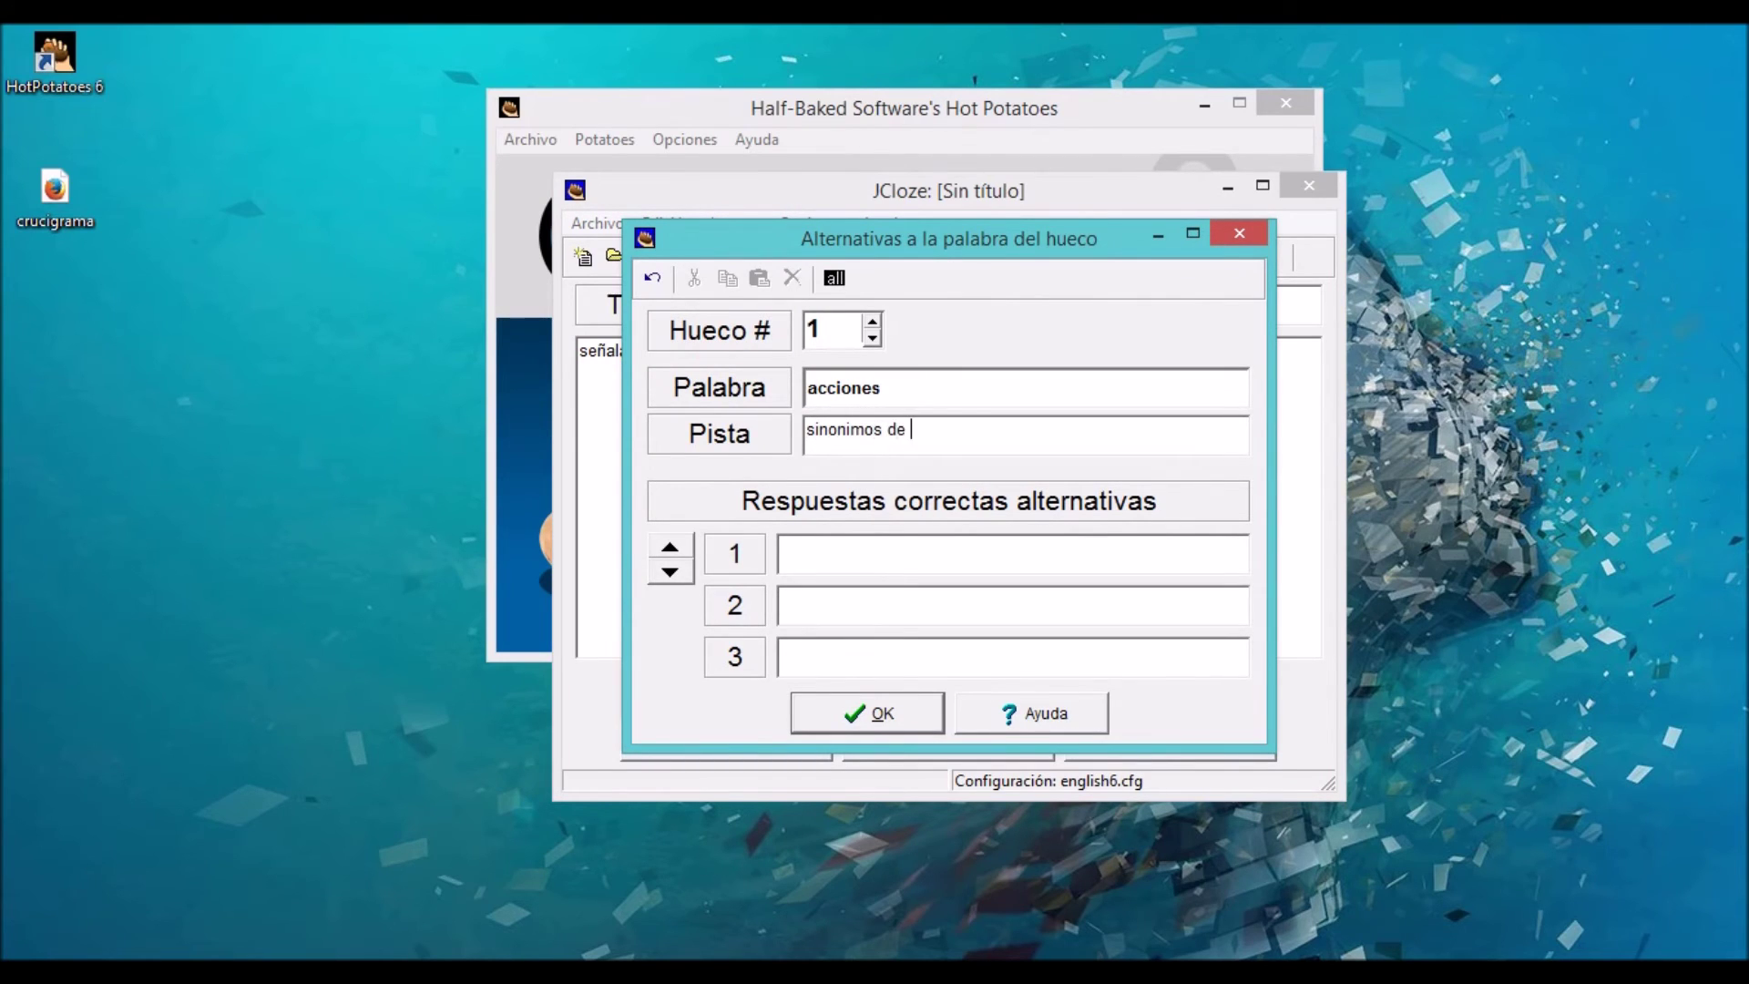
type("actividad")
key("Return")
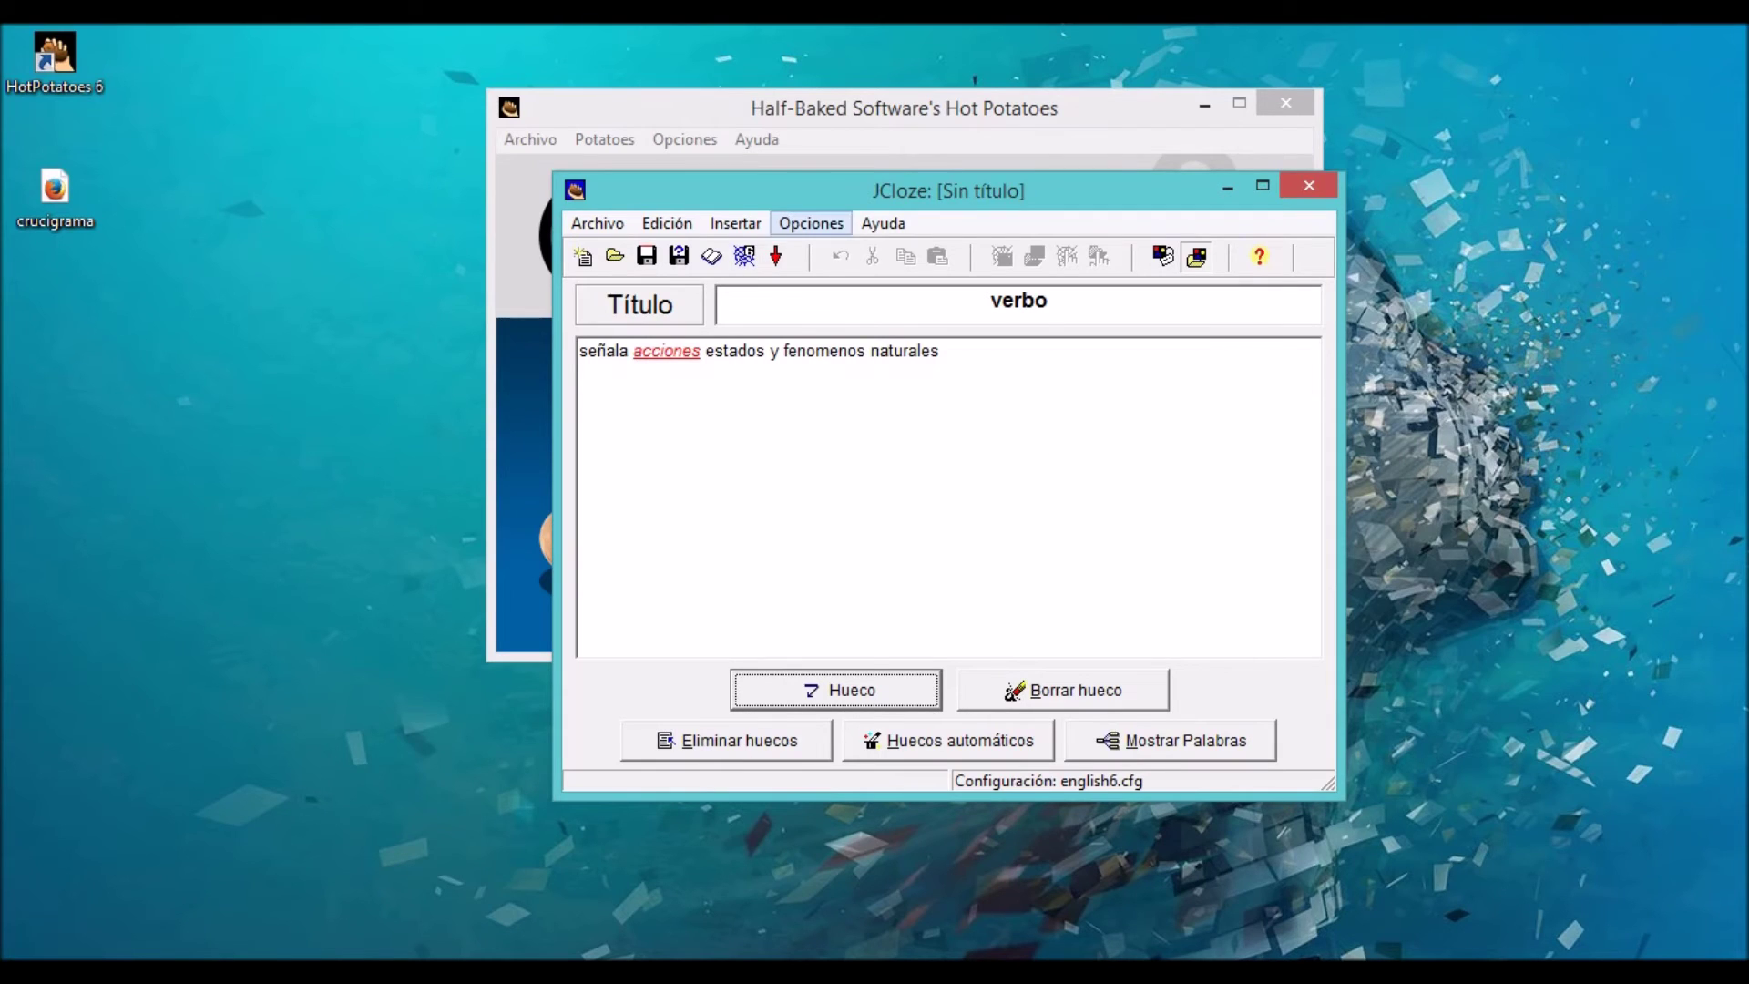
- Open the output configuration and replace the exercise subtitle with "complete"
left_click(810, 224)
left_click(785, 247)
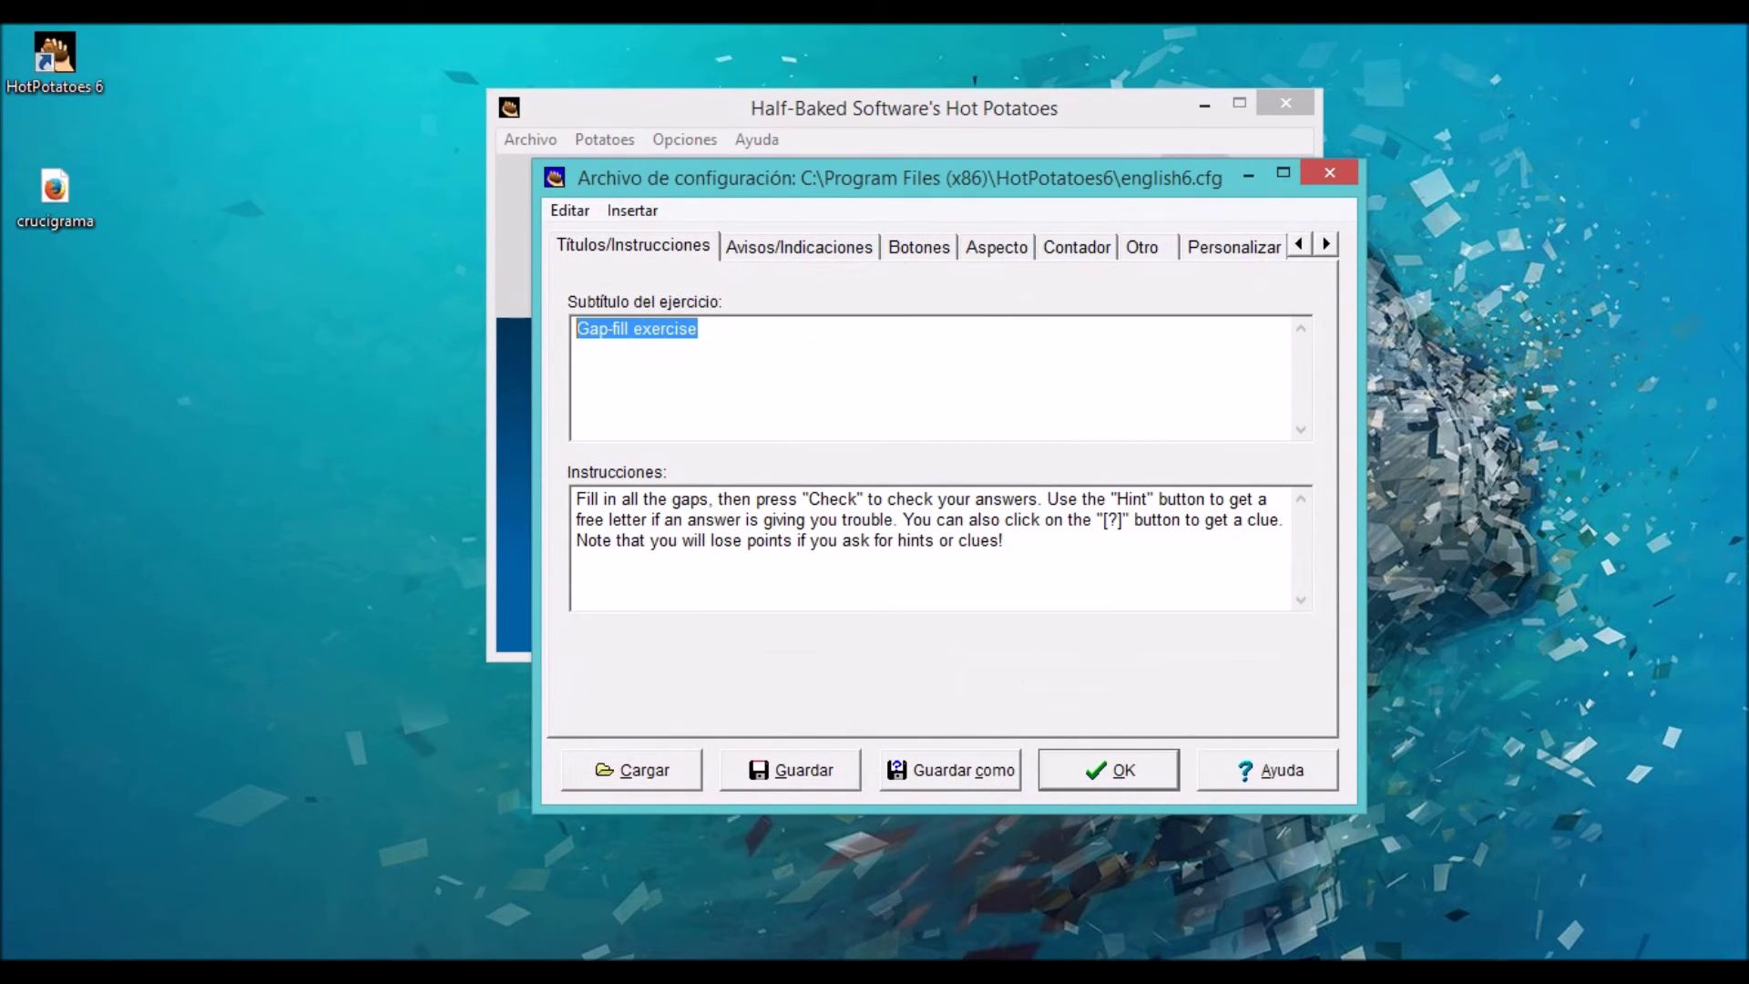
key("BackSpace")
type("complete")
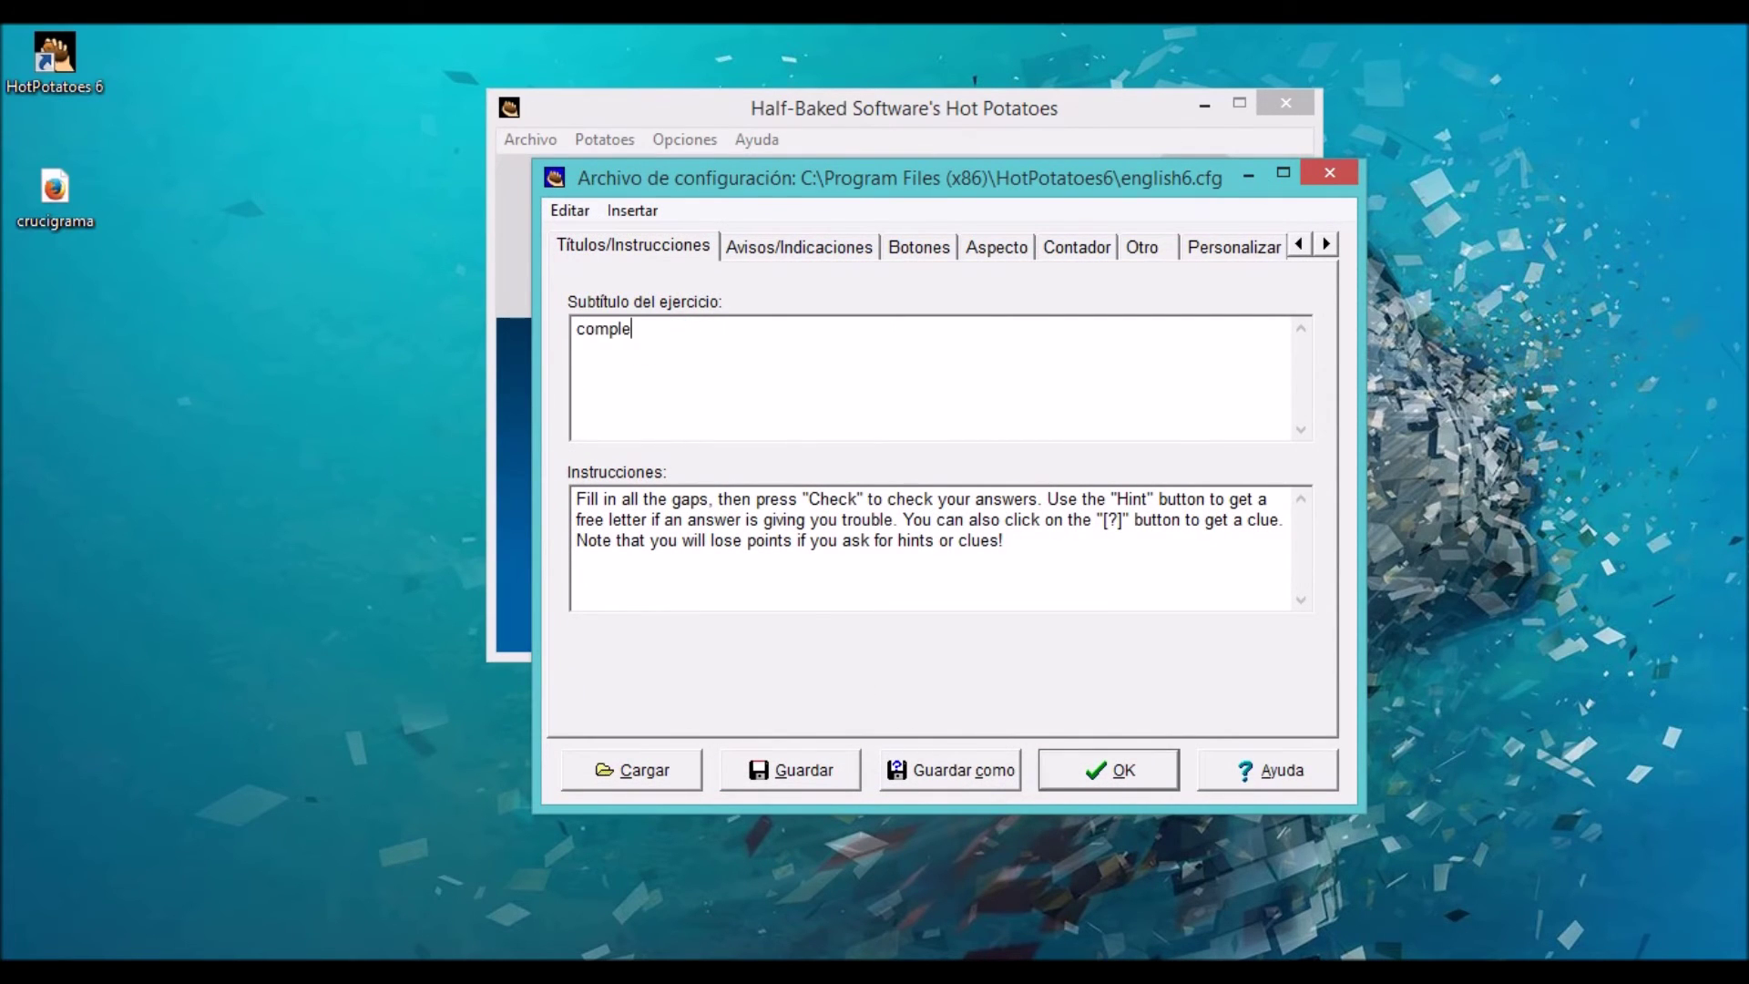
- Replace the exercise instructions with "complete la definicion de verbo"
left_click(576, 500)
key("shift+Down")
key("shift+Down")
type("complete")
key("ctrl+shift+Right")
key("ctrl+shift+Right")
key("ctrl+shift+Right")
key("ctrl+shift+Right")
key("ctrl+shift+Right")
key("ctrl+shift+Right")
key("ctrl+shift+Right")
key("shift+End")
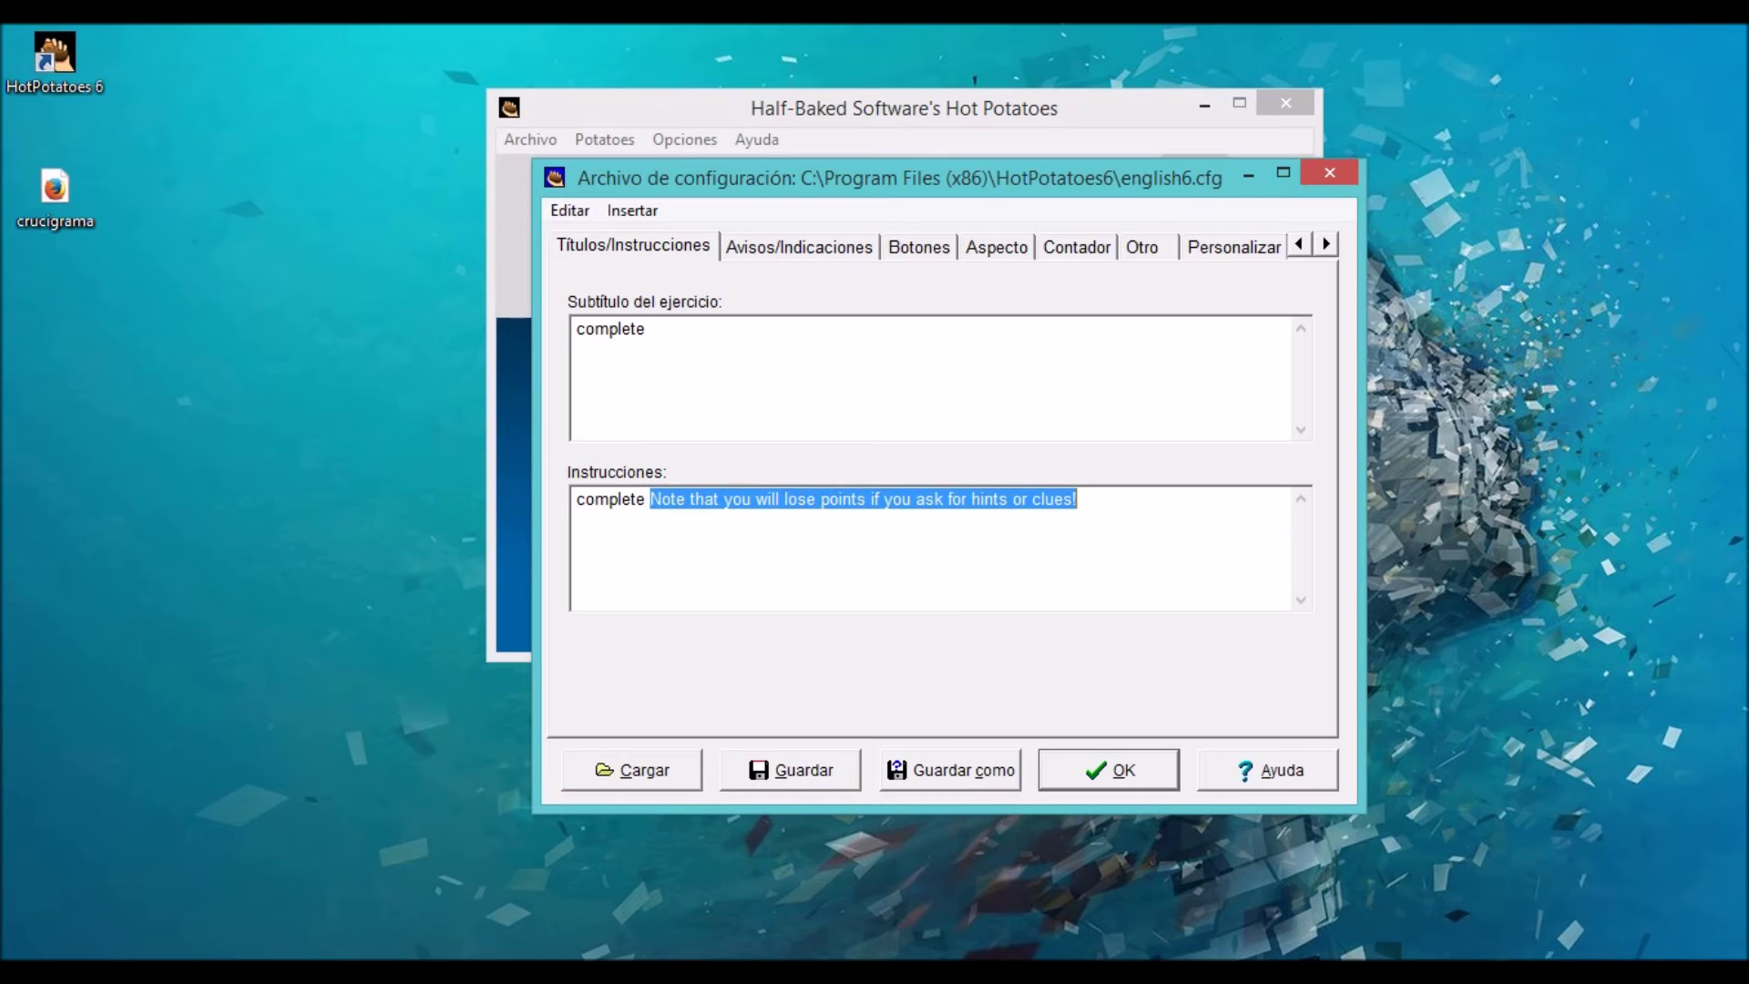
key("BackSpace")
type("la defi")
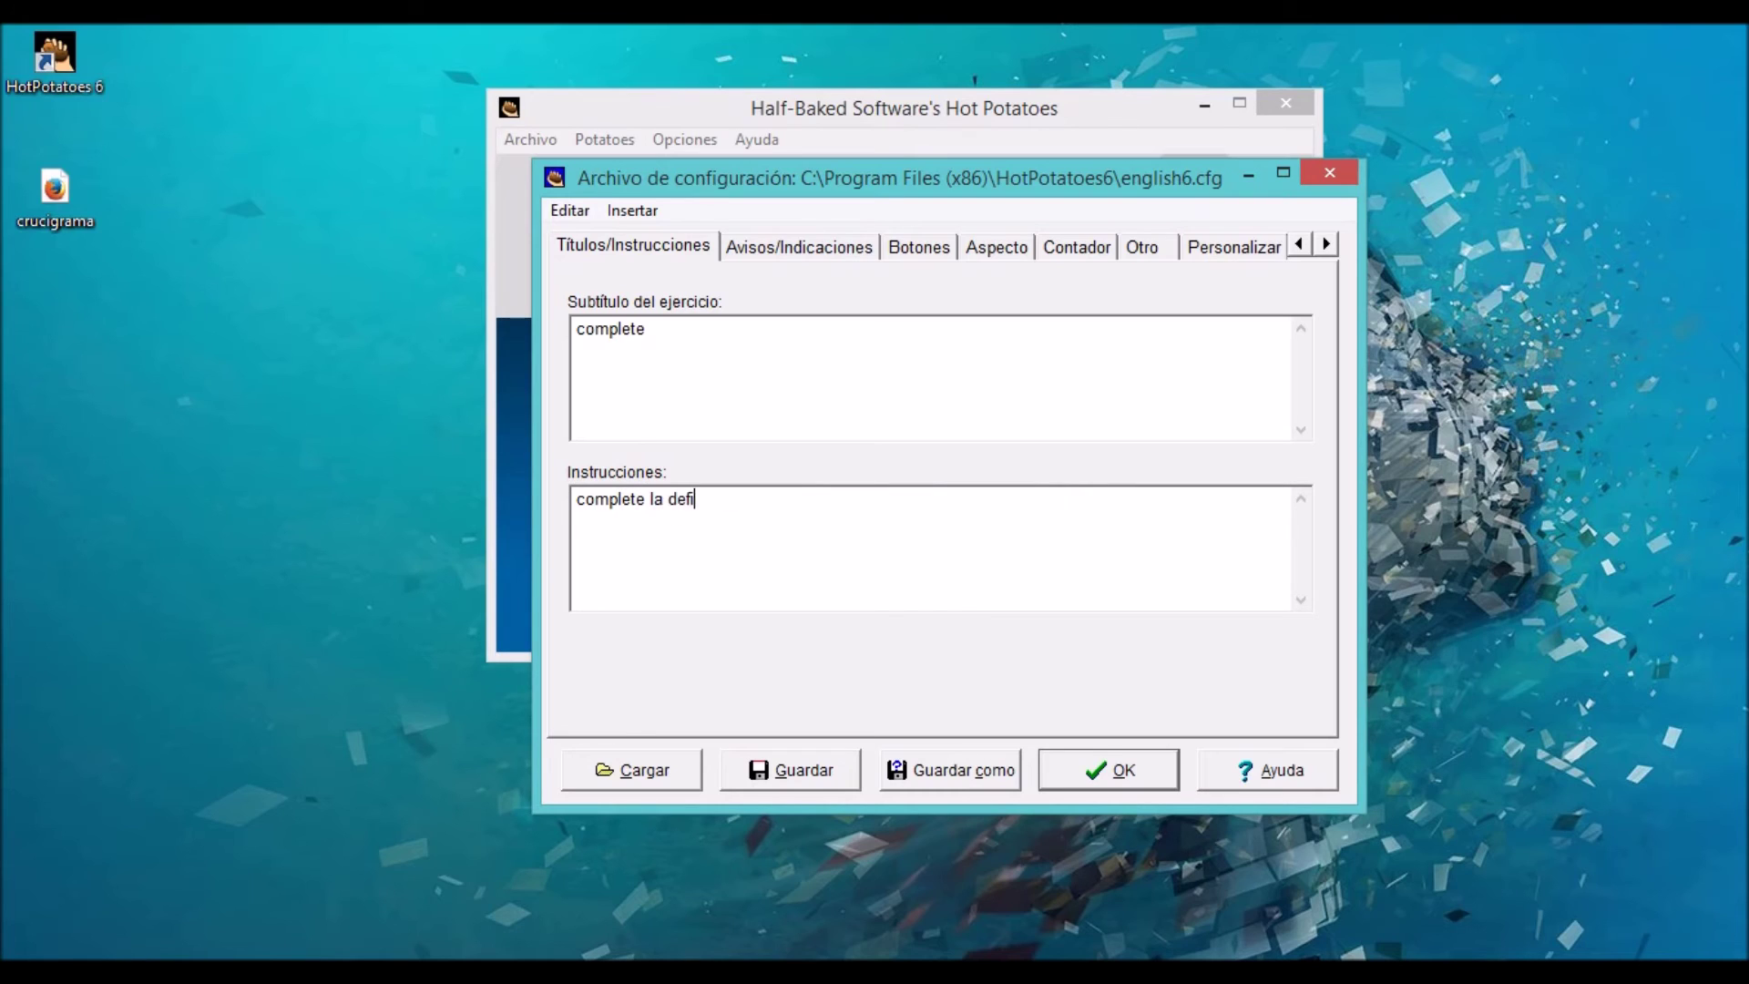
type("nicion de verbo")
- Review the feedback, button, appearance and timer settings, leave the time limit off and accept the configuration
key("ctrl+Tab")
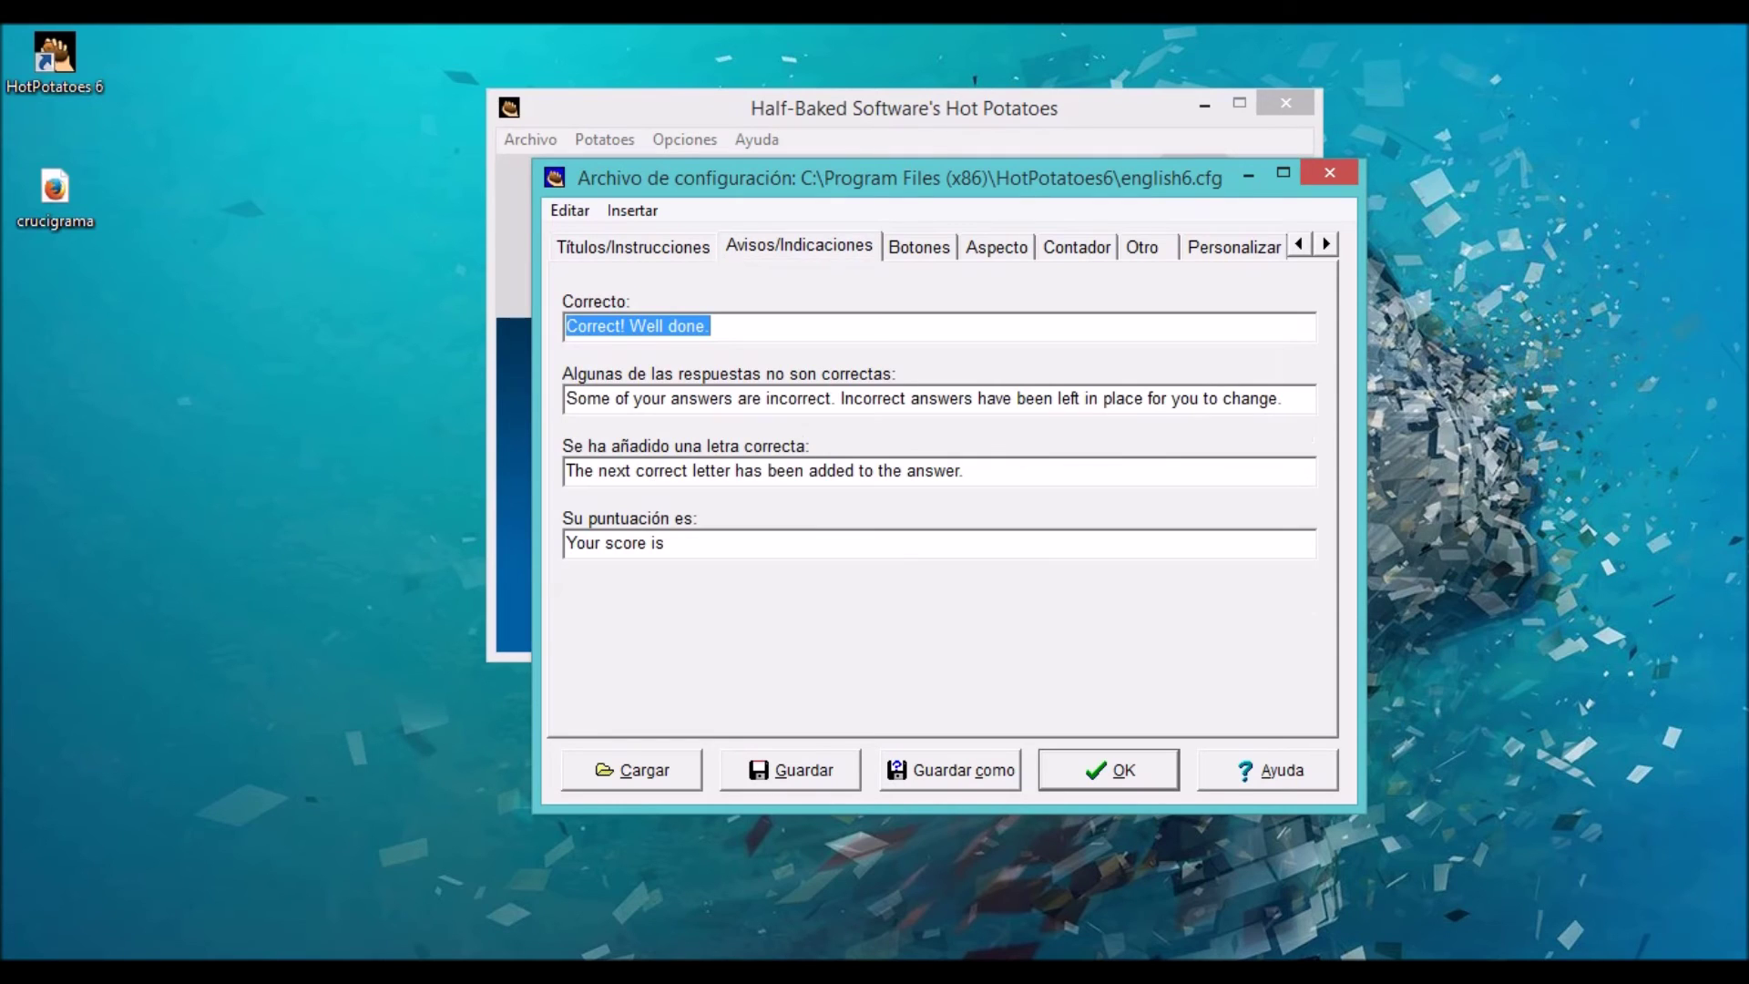
key("ctrl+Tab")
key("ctrl+Tab")
key("ctrl+Tab")
key("space")
key("space")
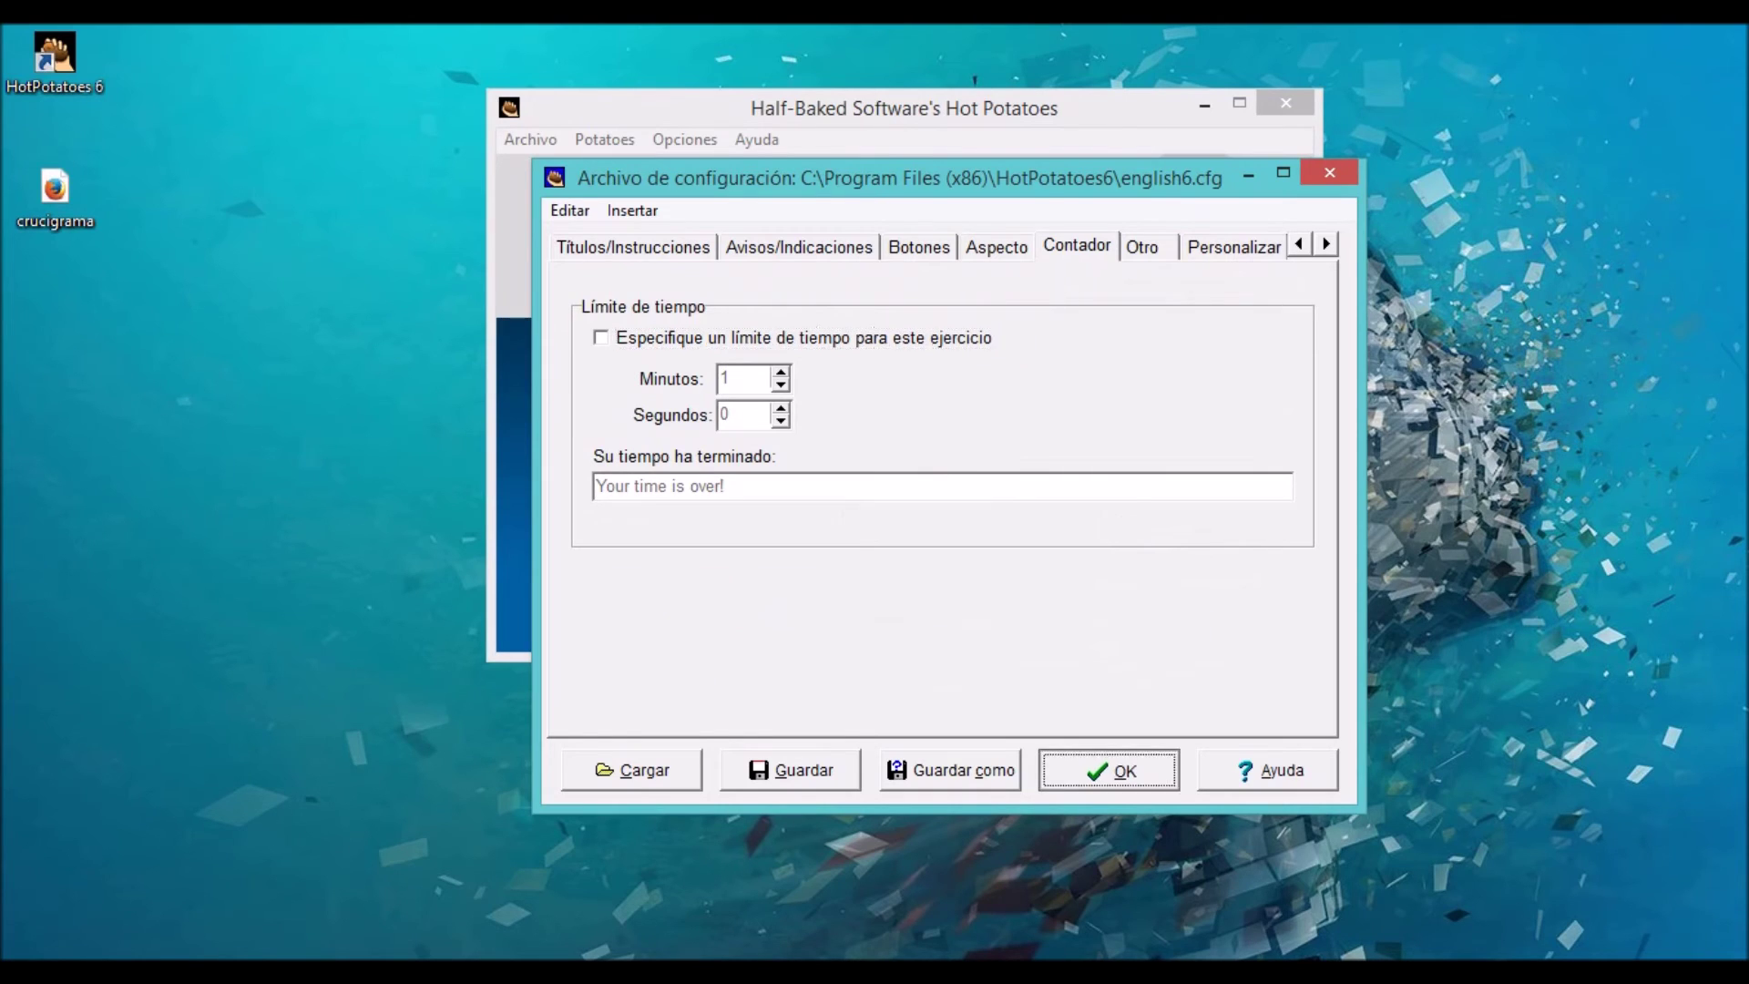
key("Return")
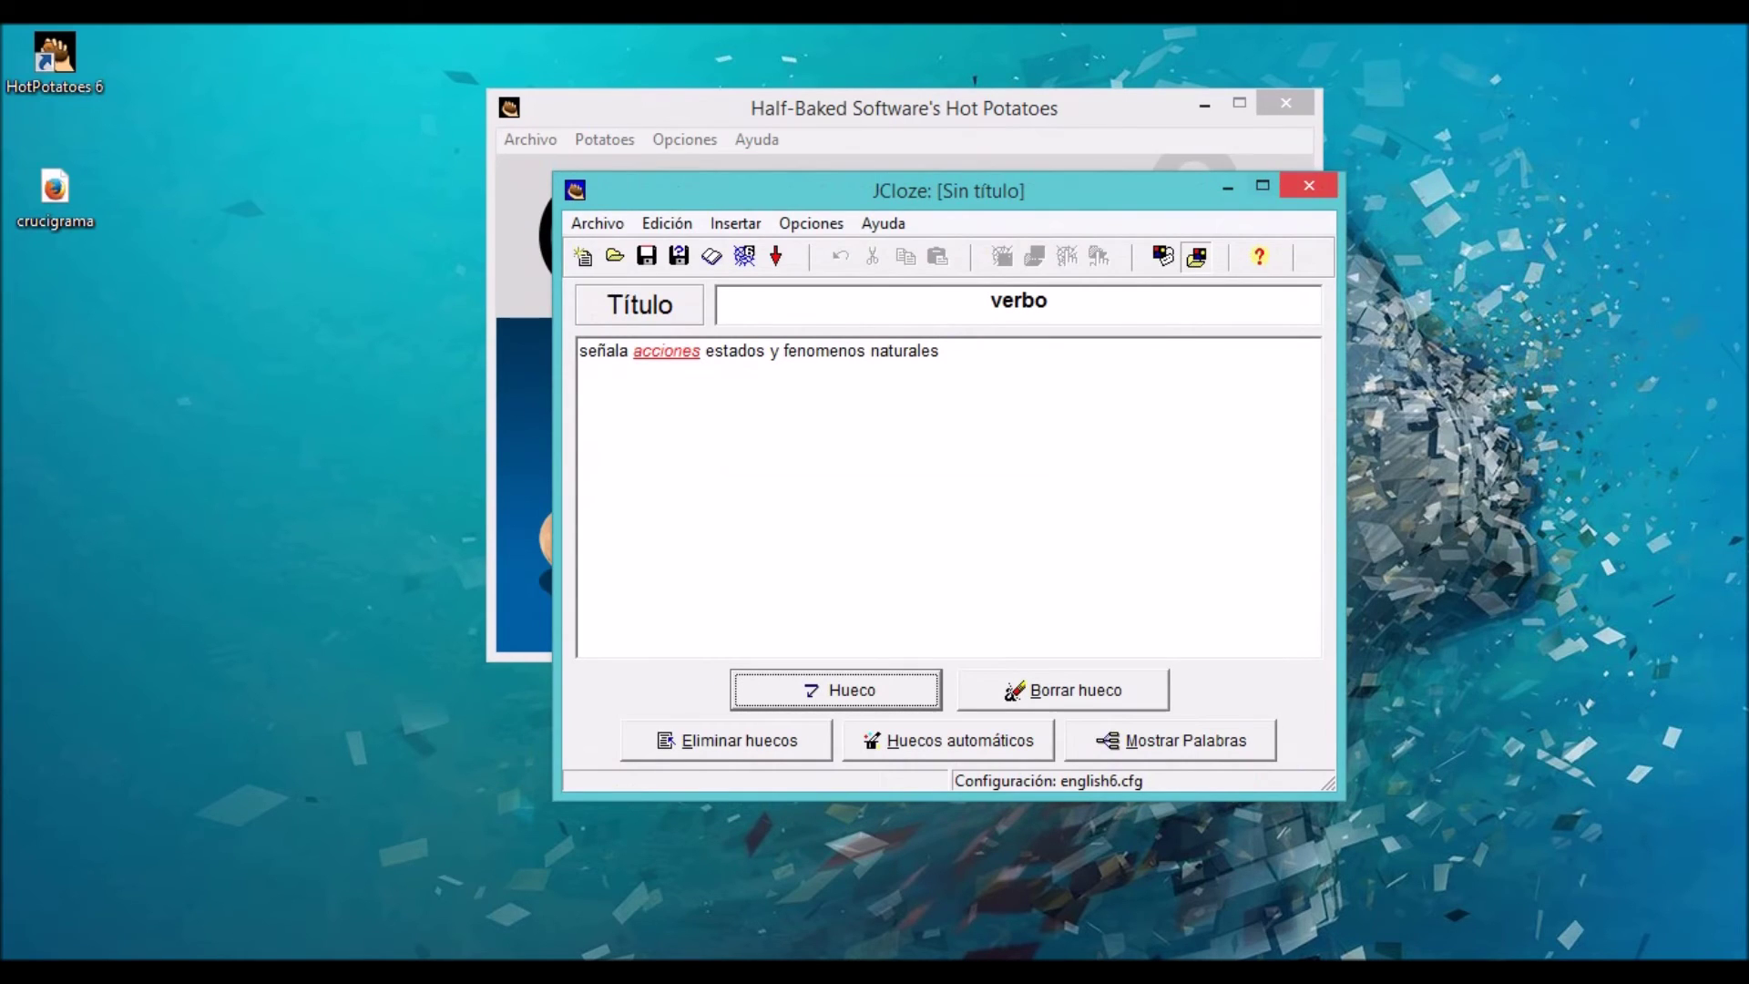
- Export the exercise to the desktop as a web page named "complete" and view it in the browser
key("F6")
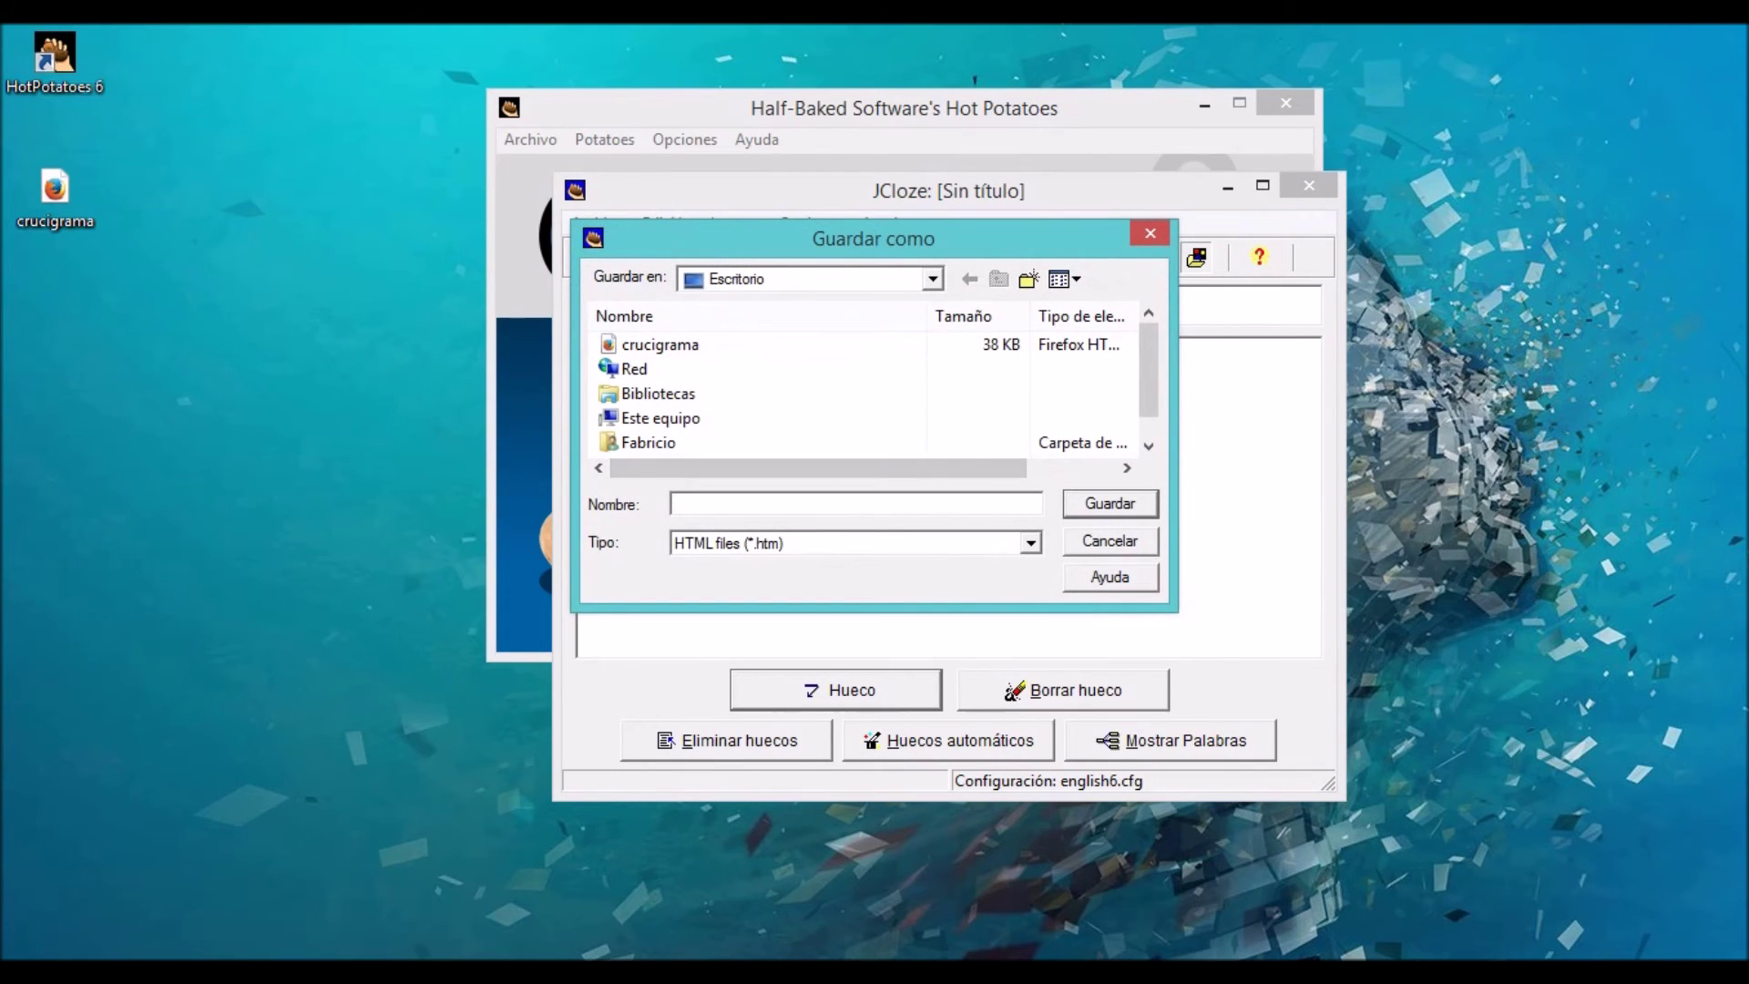
type("complete")
key("Return")
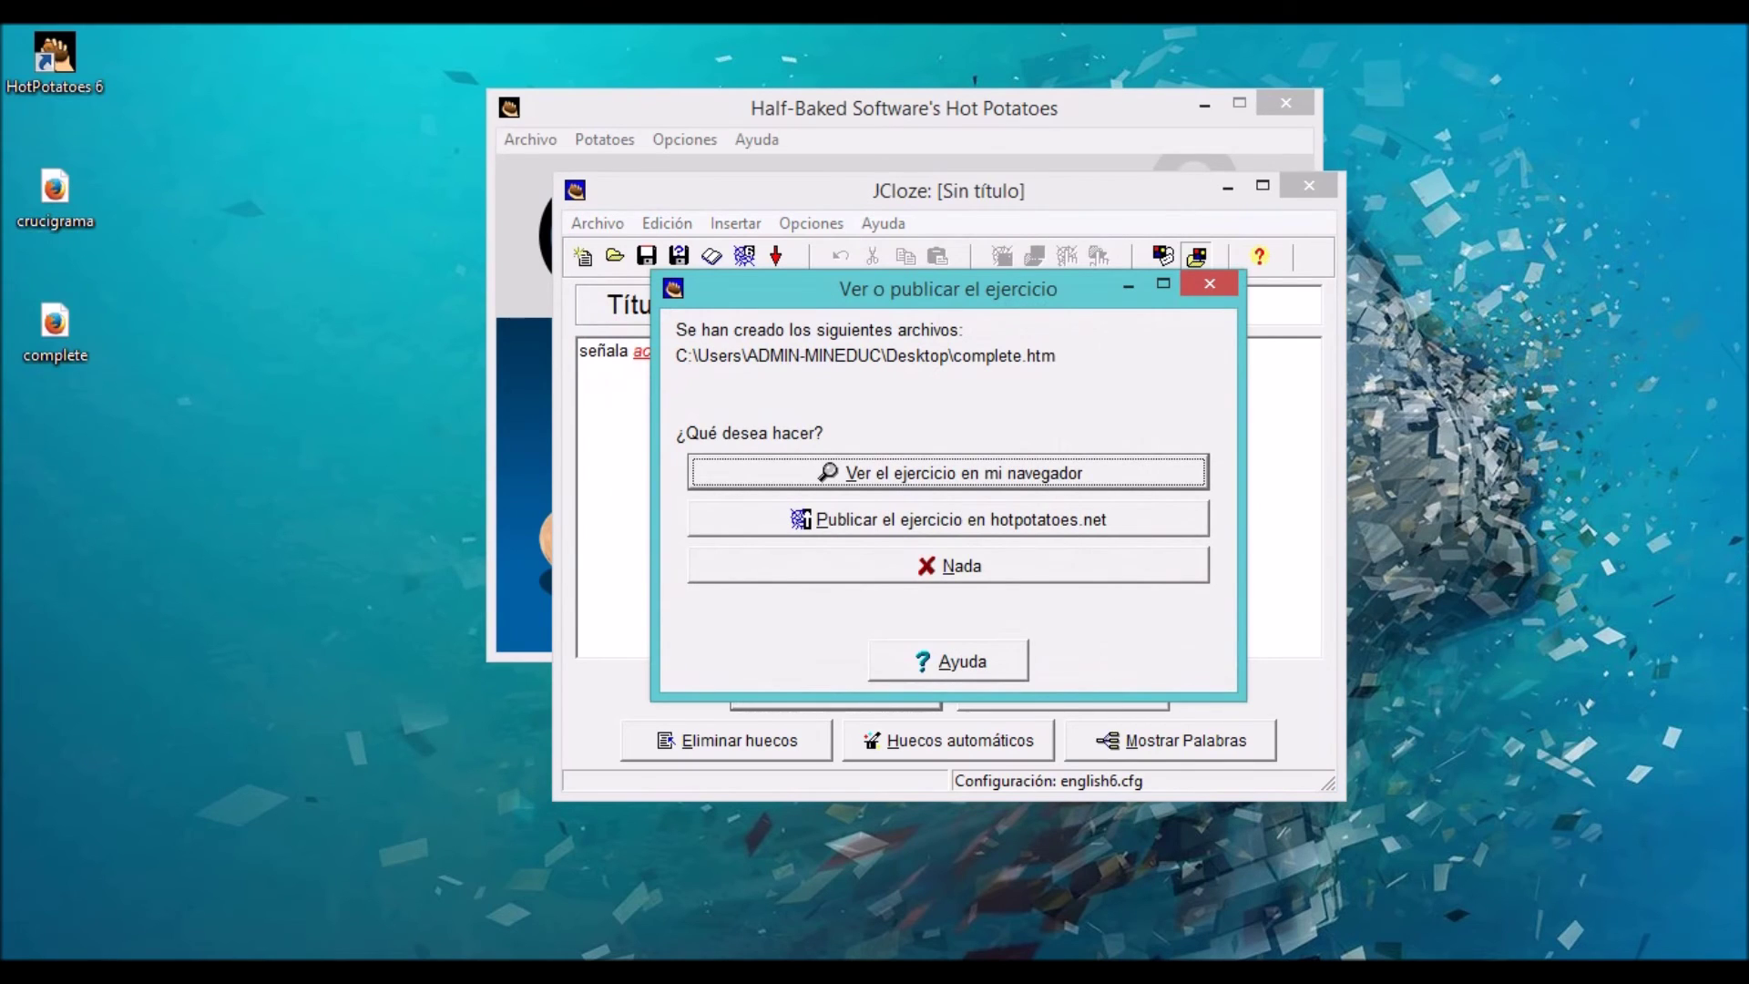
key("Return")
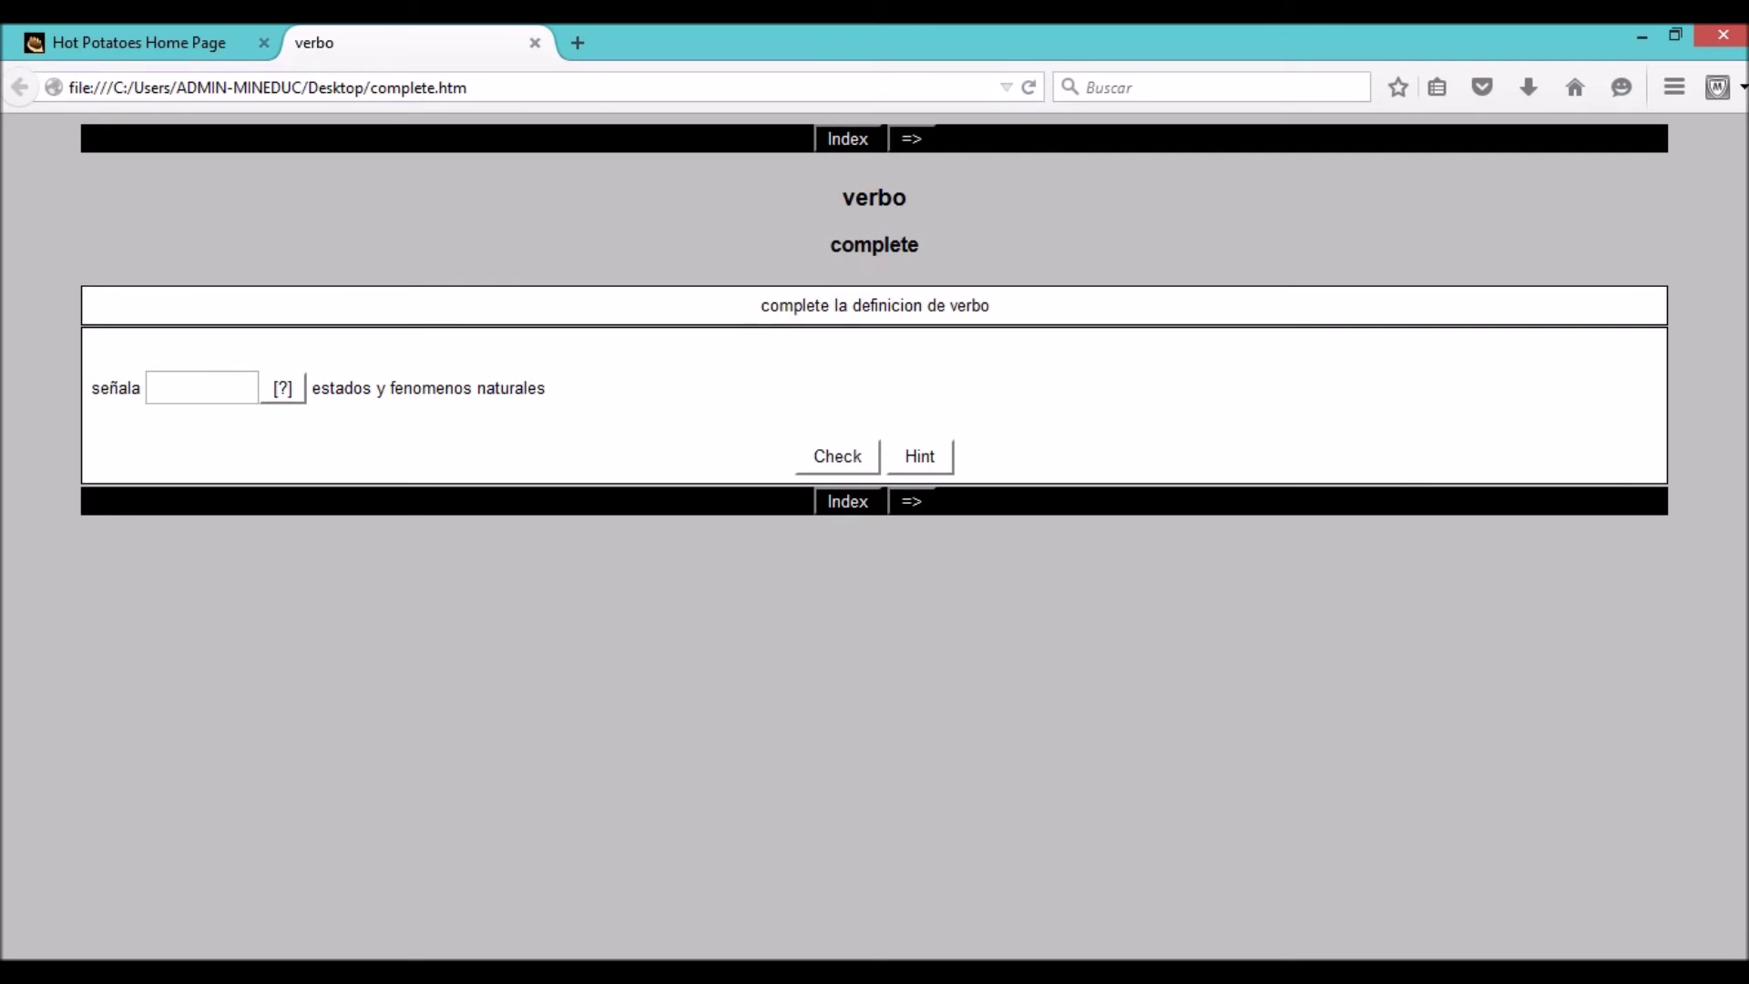
- Test the exercise by viewing the gap's clue, answering "acciones", checking the answer and dismissing the feedback
left_click(282, 388)
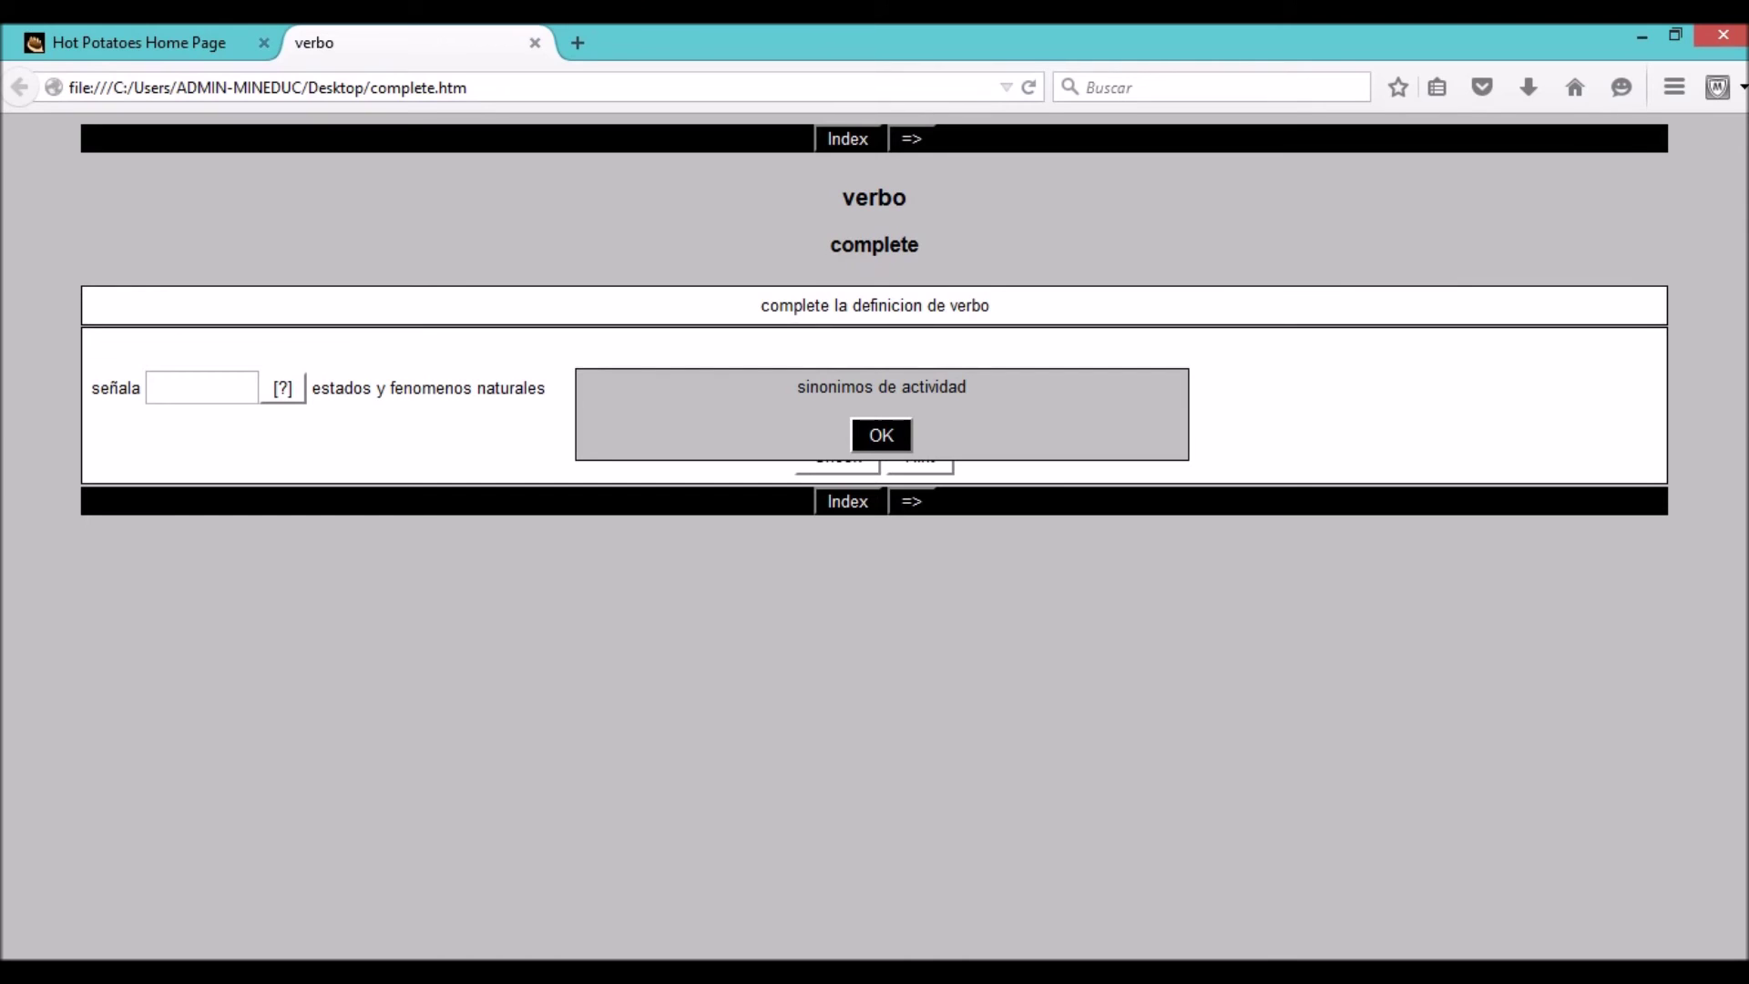
left_click(881, 435)
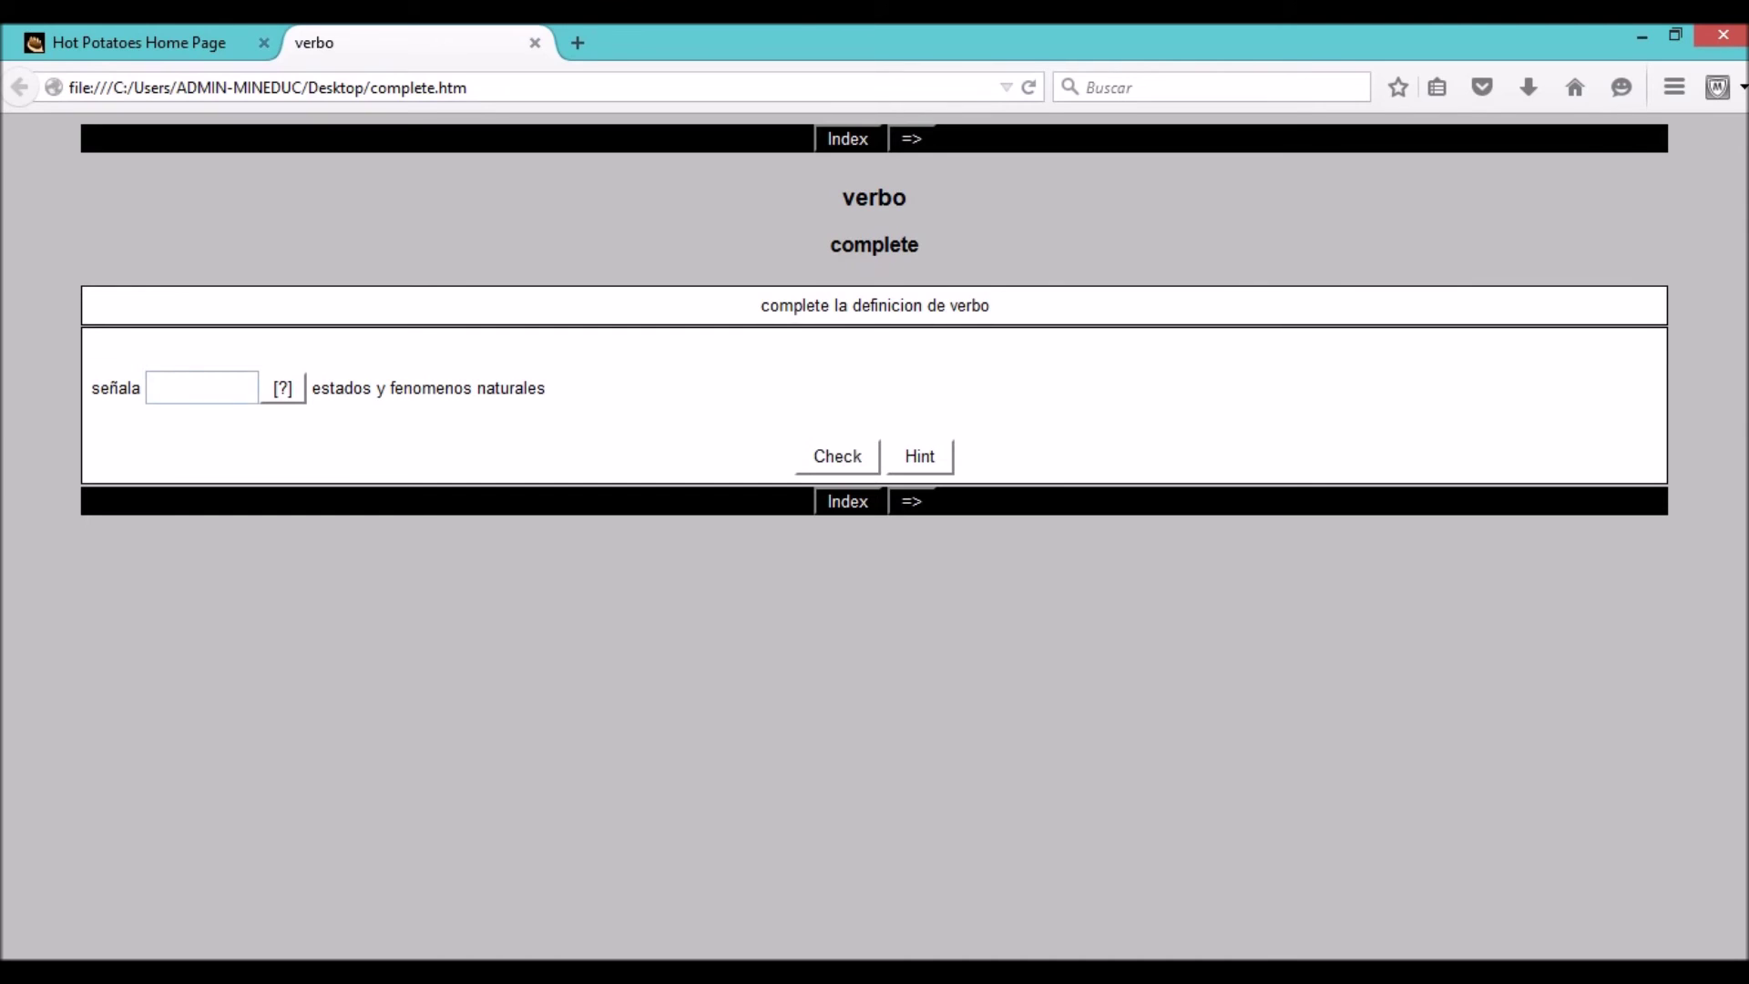
type("acciones")
key("Return")
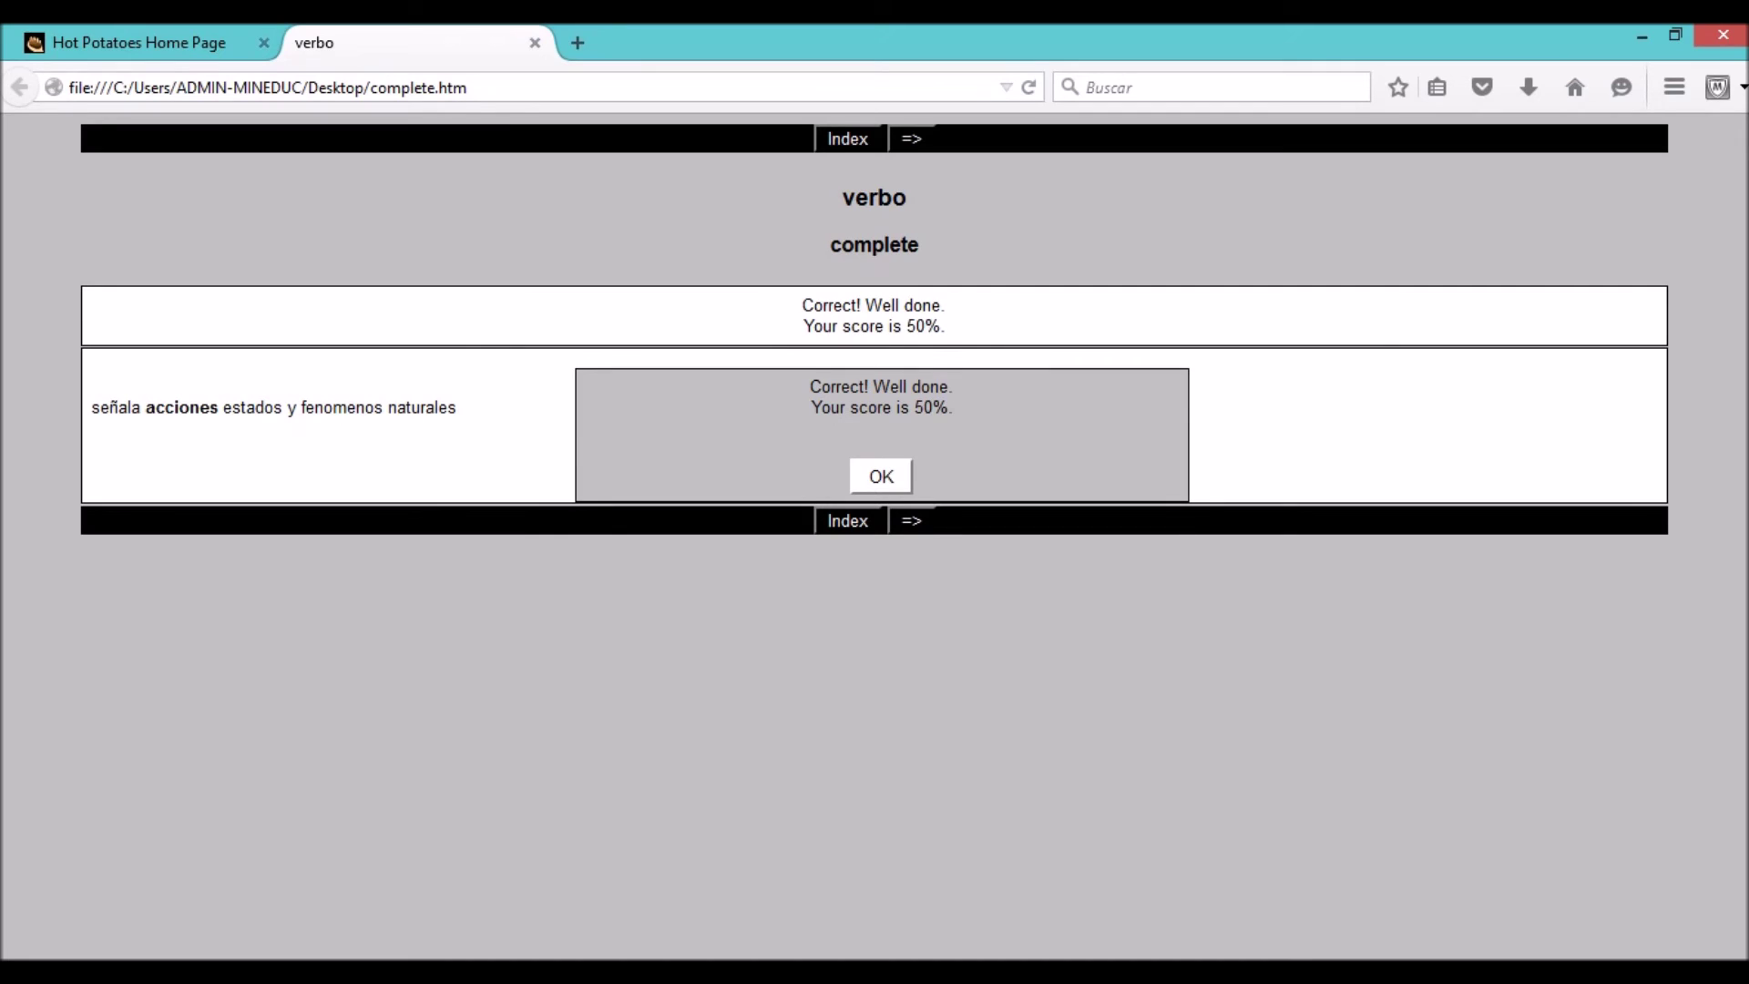
key("Return")
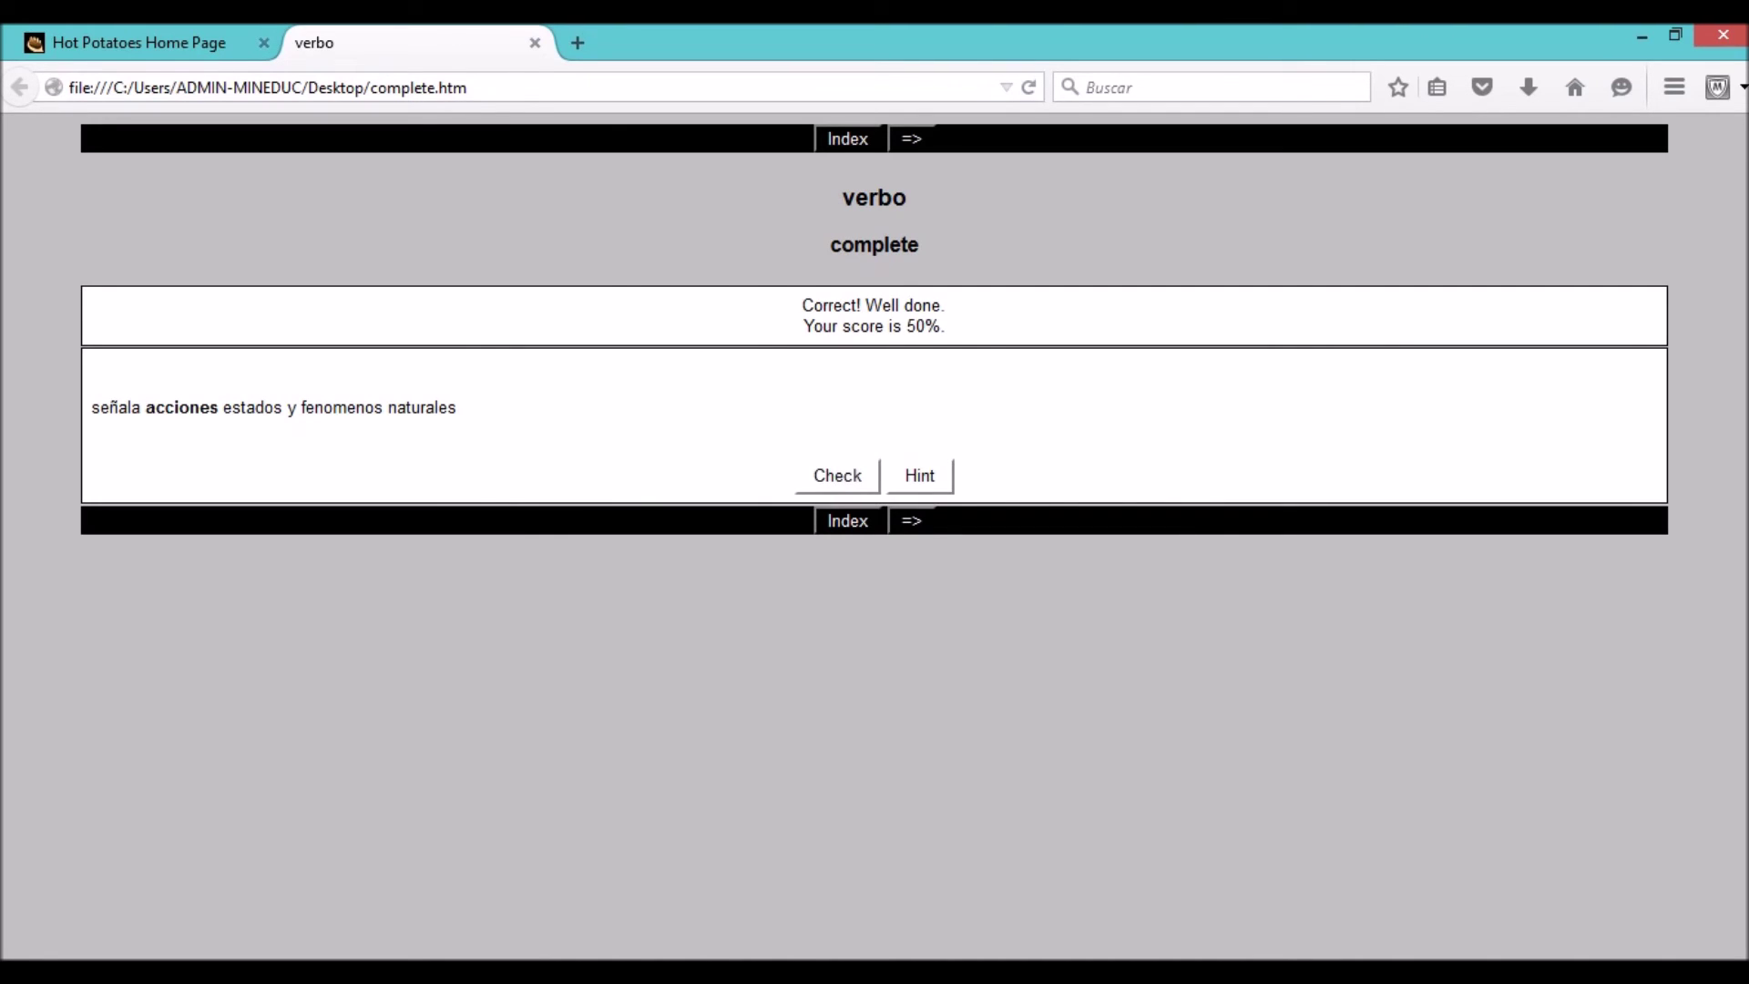
- Close the exercise page, minimize the browser and close JCloze without saving the exercise
left_click(535, 43)
left_click(1643, 36)
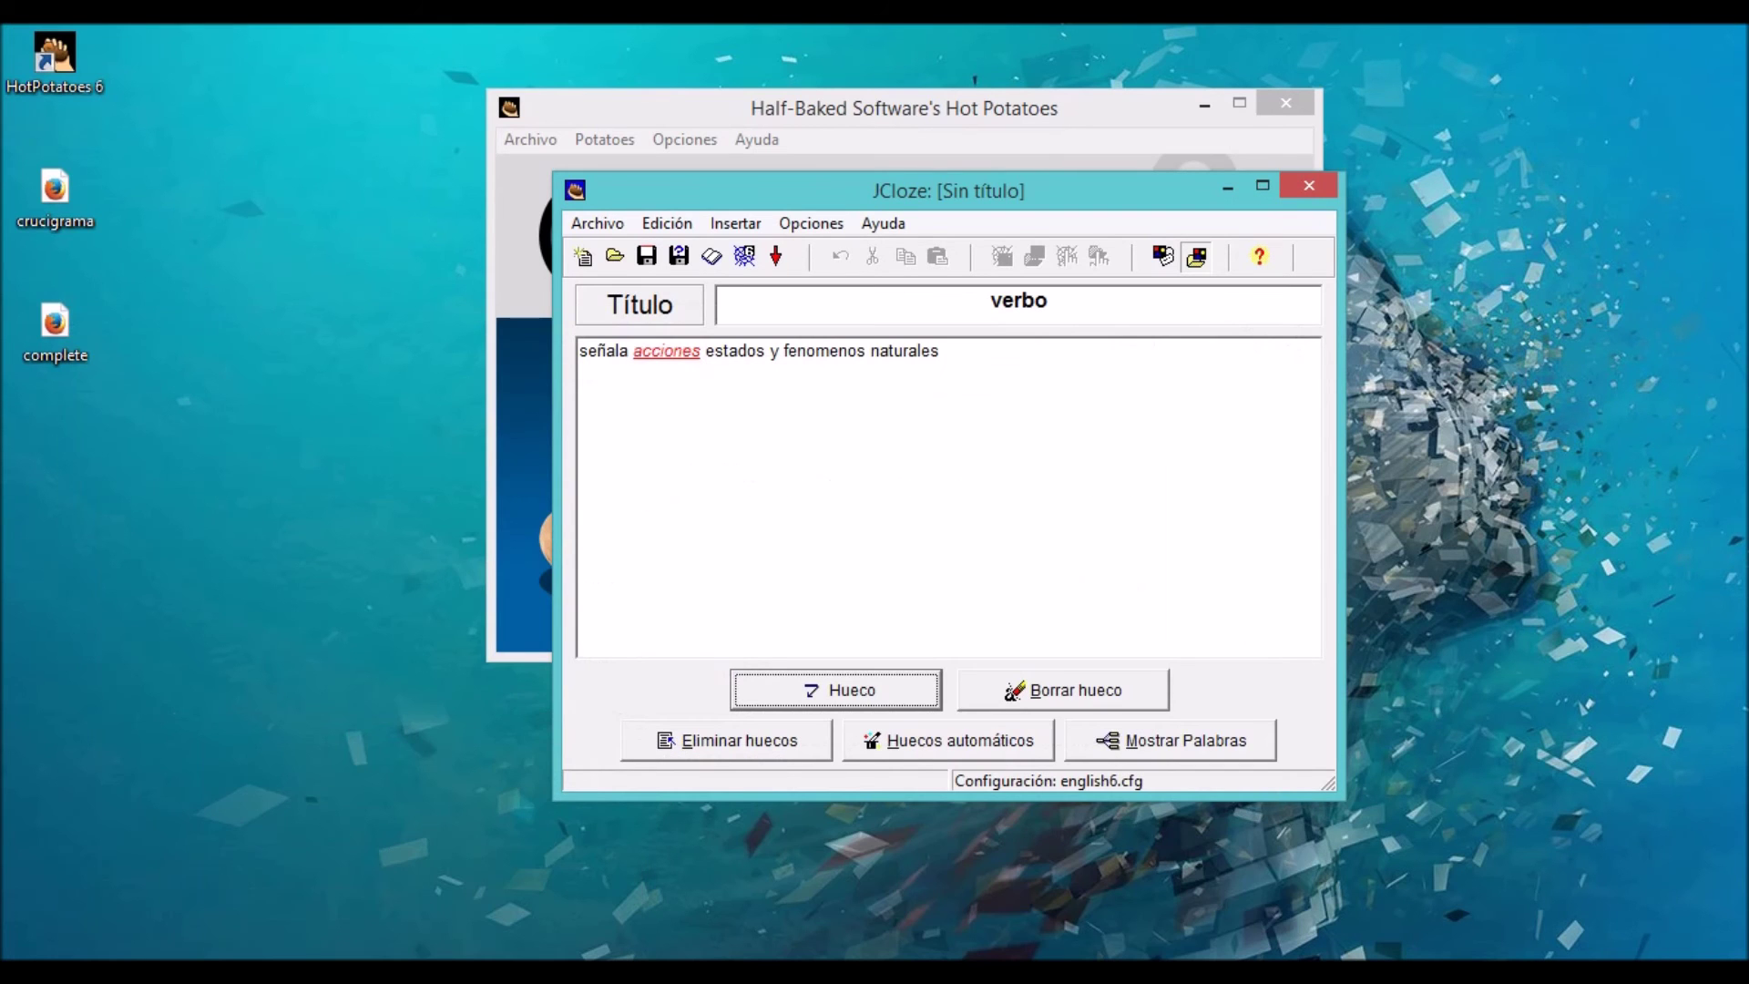
left_click(1309, 185)
left_click(820, 574)
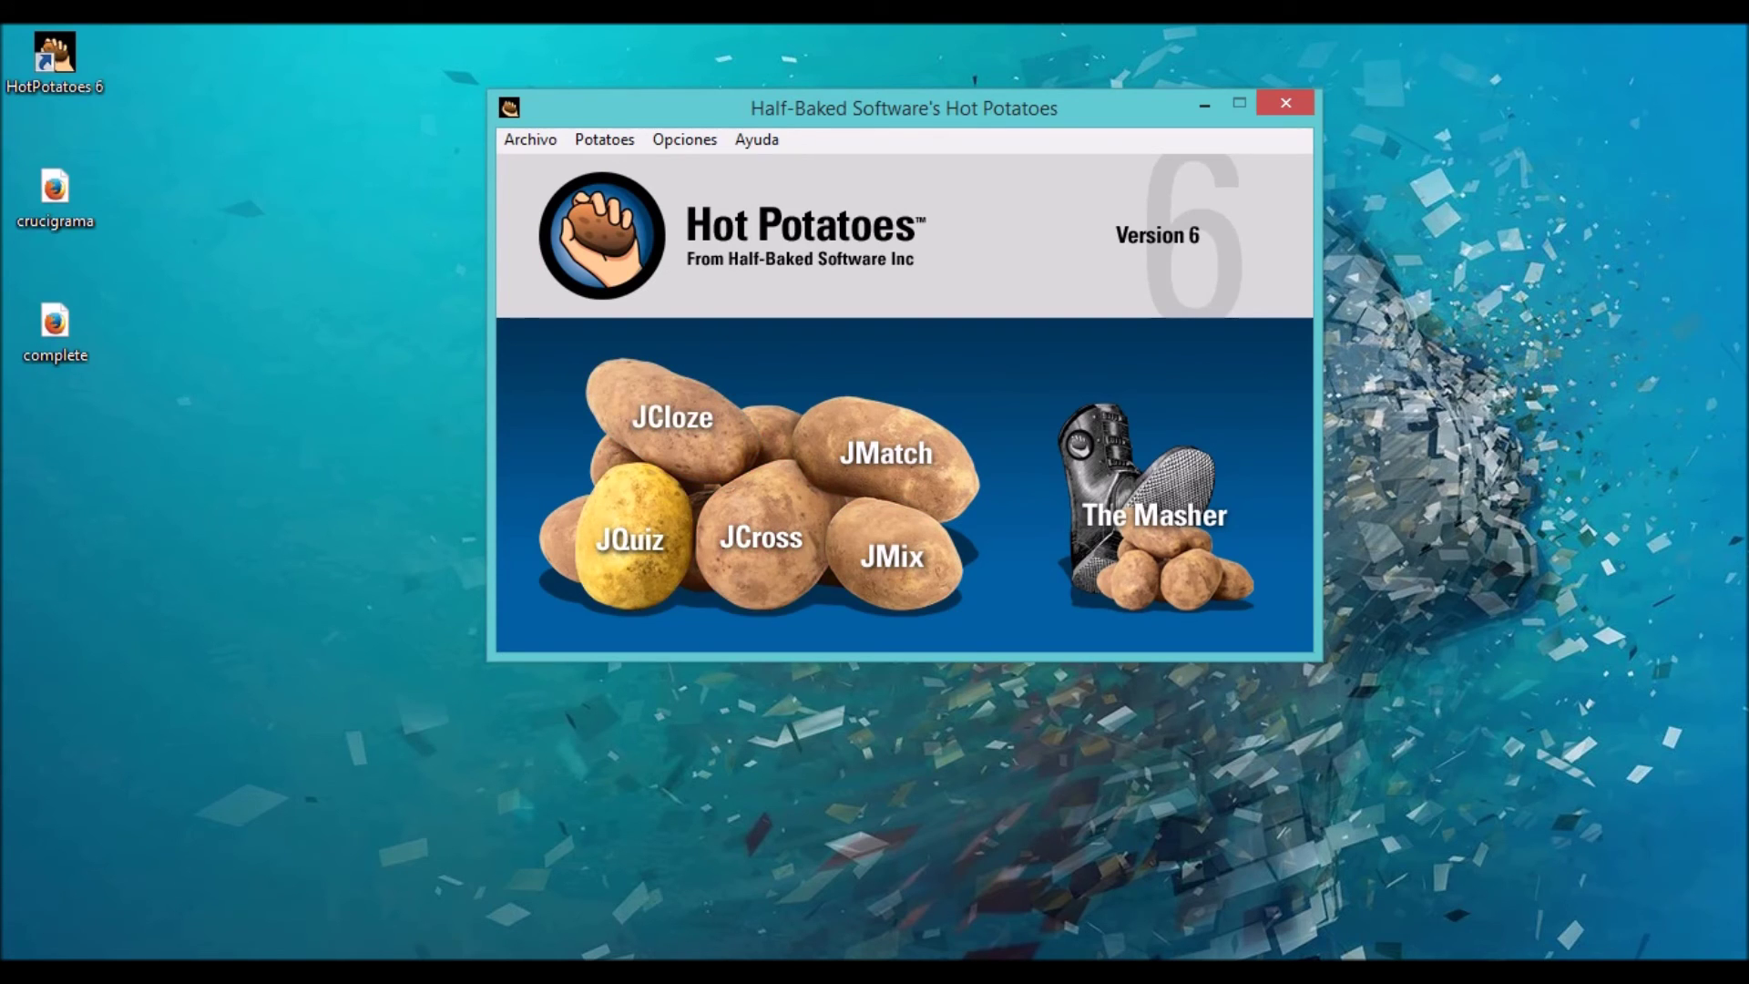
- Open JQuiz from Hot Potatoes, go through the question and answer fields, and mark answer D as correct
left_click(631, 538)
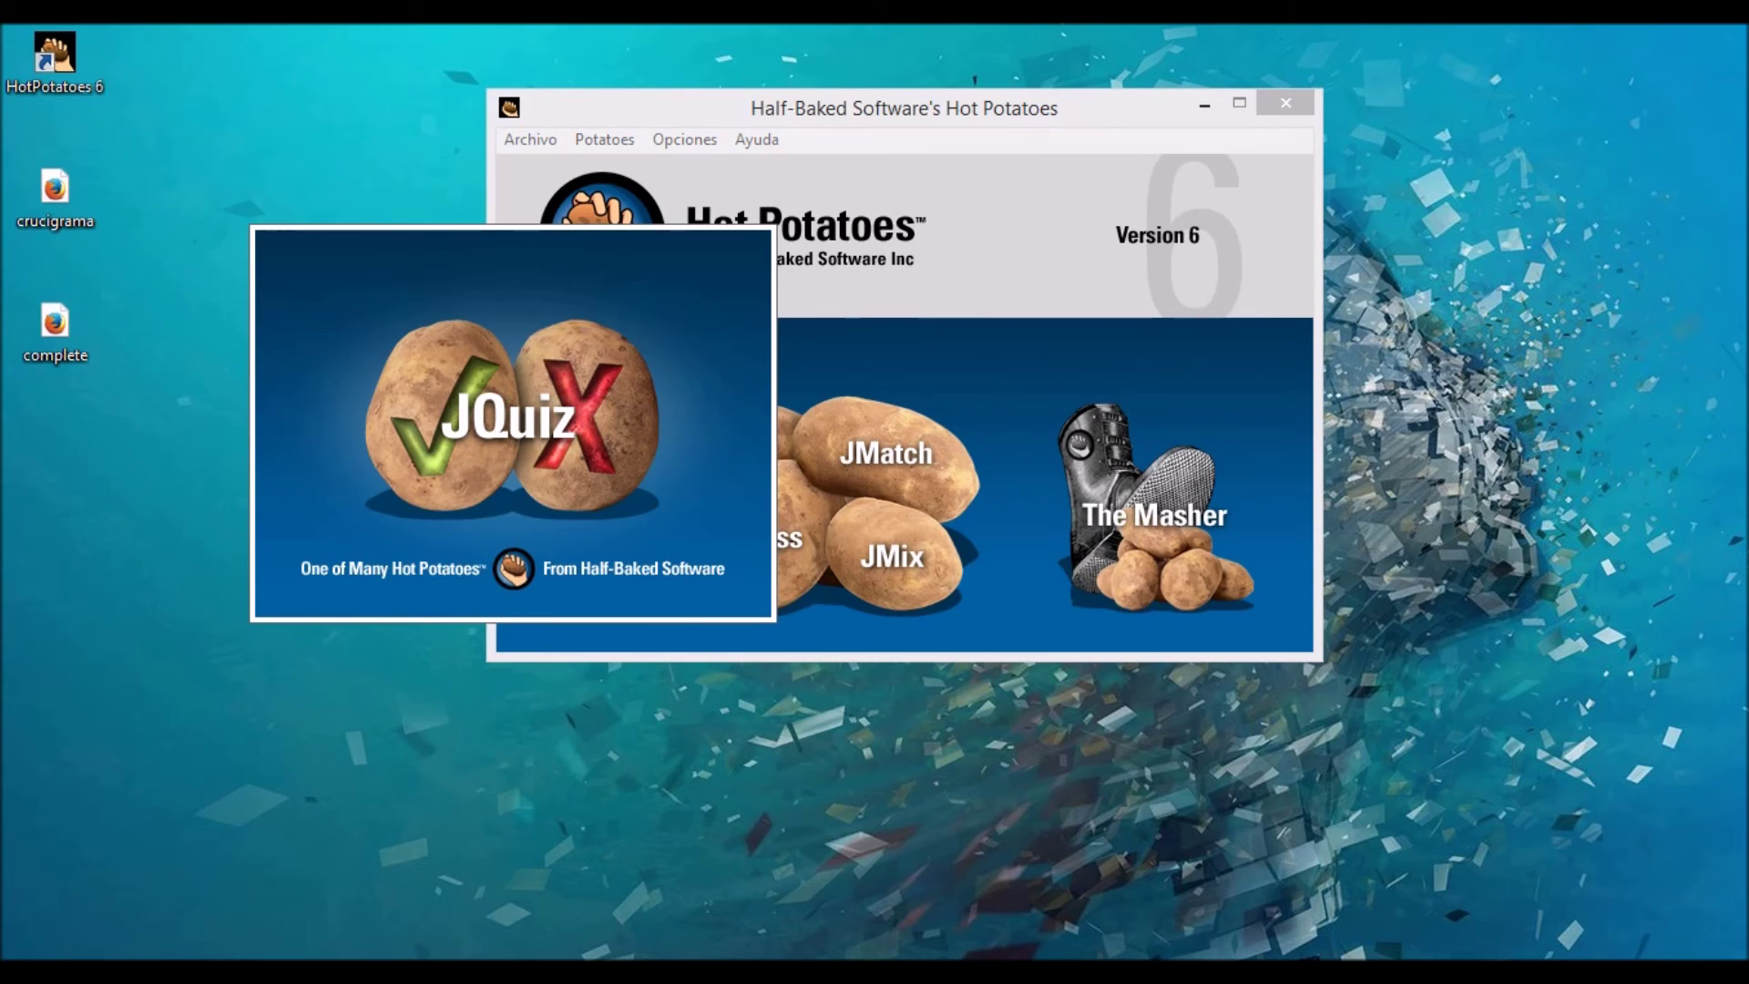
key("Return")
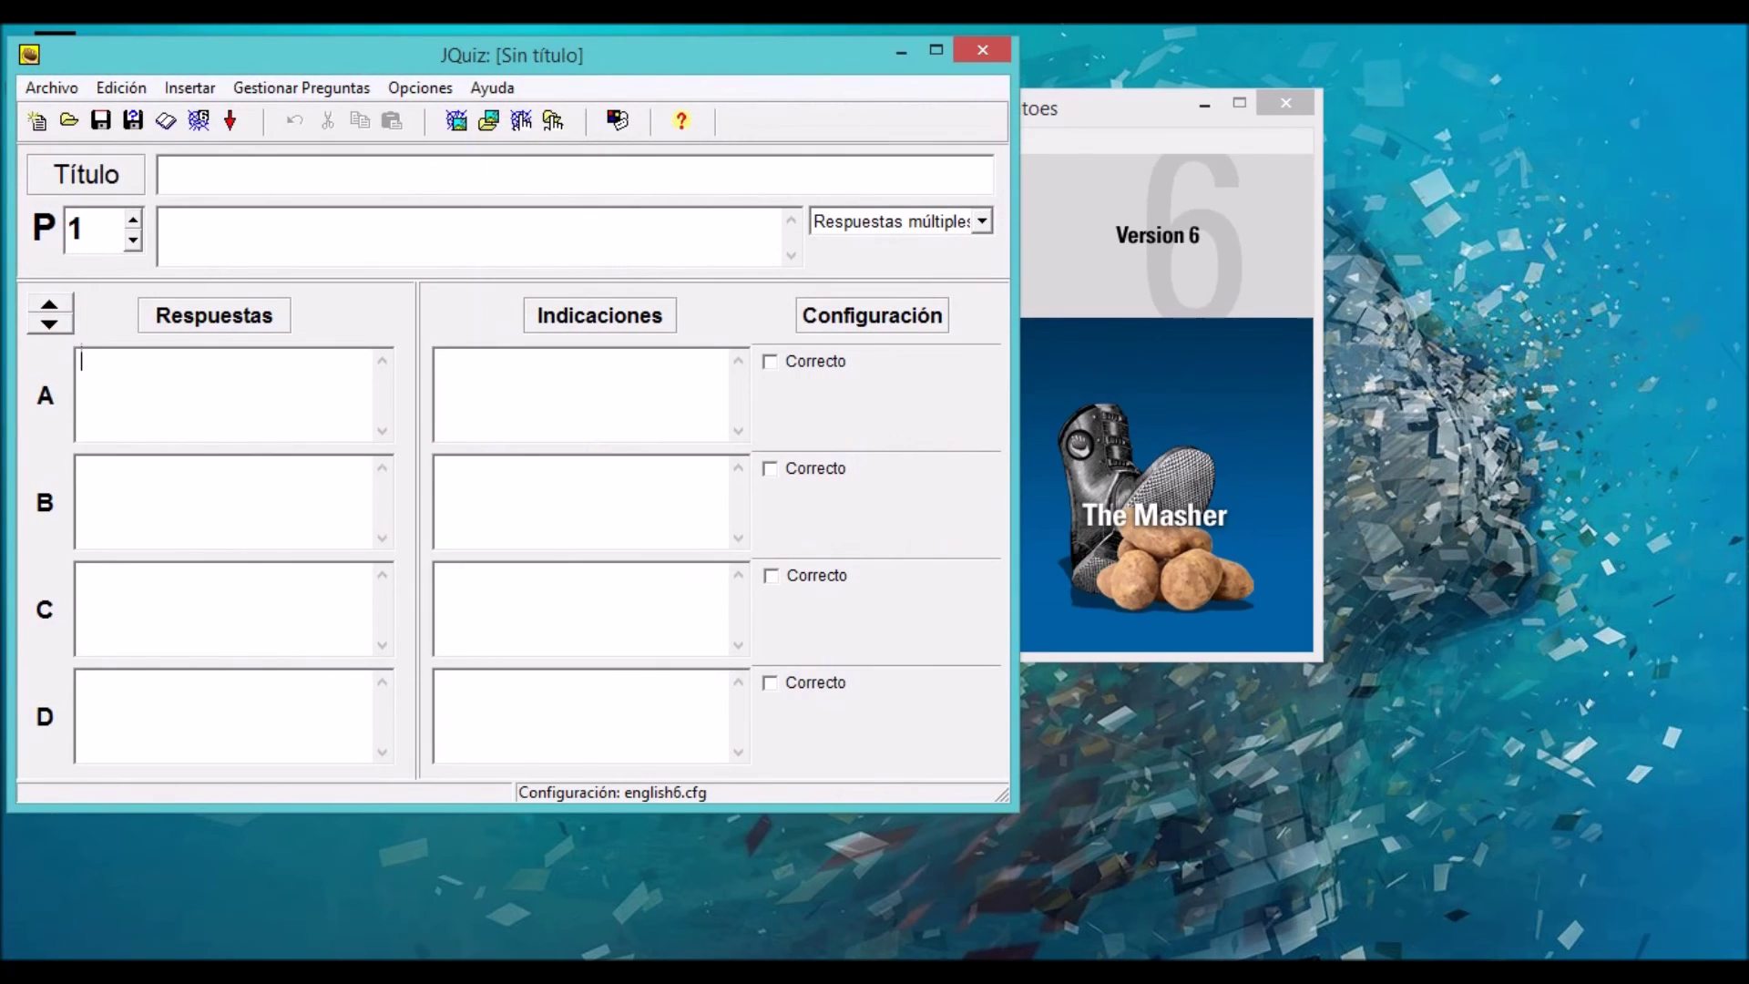
left_click(164, 222)
left_click(82, 356)
left_click(82, 467)
left_click(82, 576)
left_click(82, 682)
left_click(770, 683)
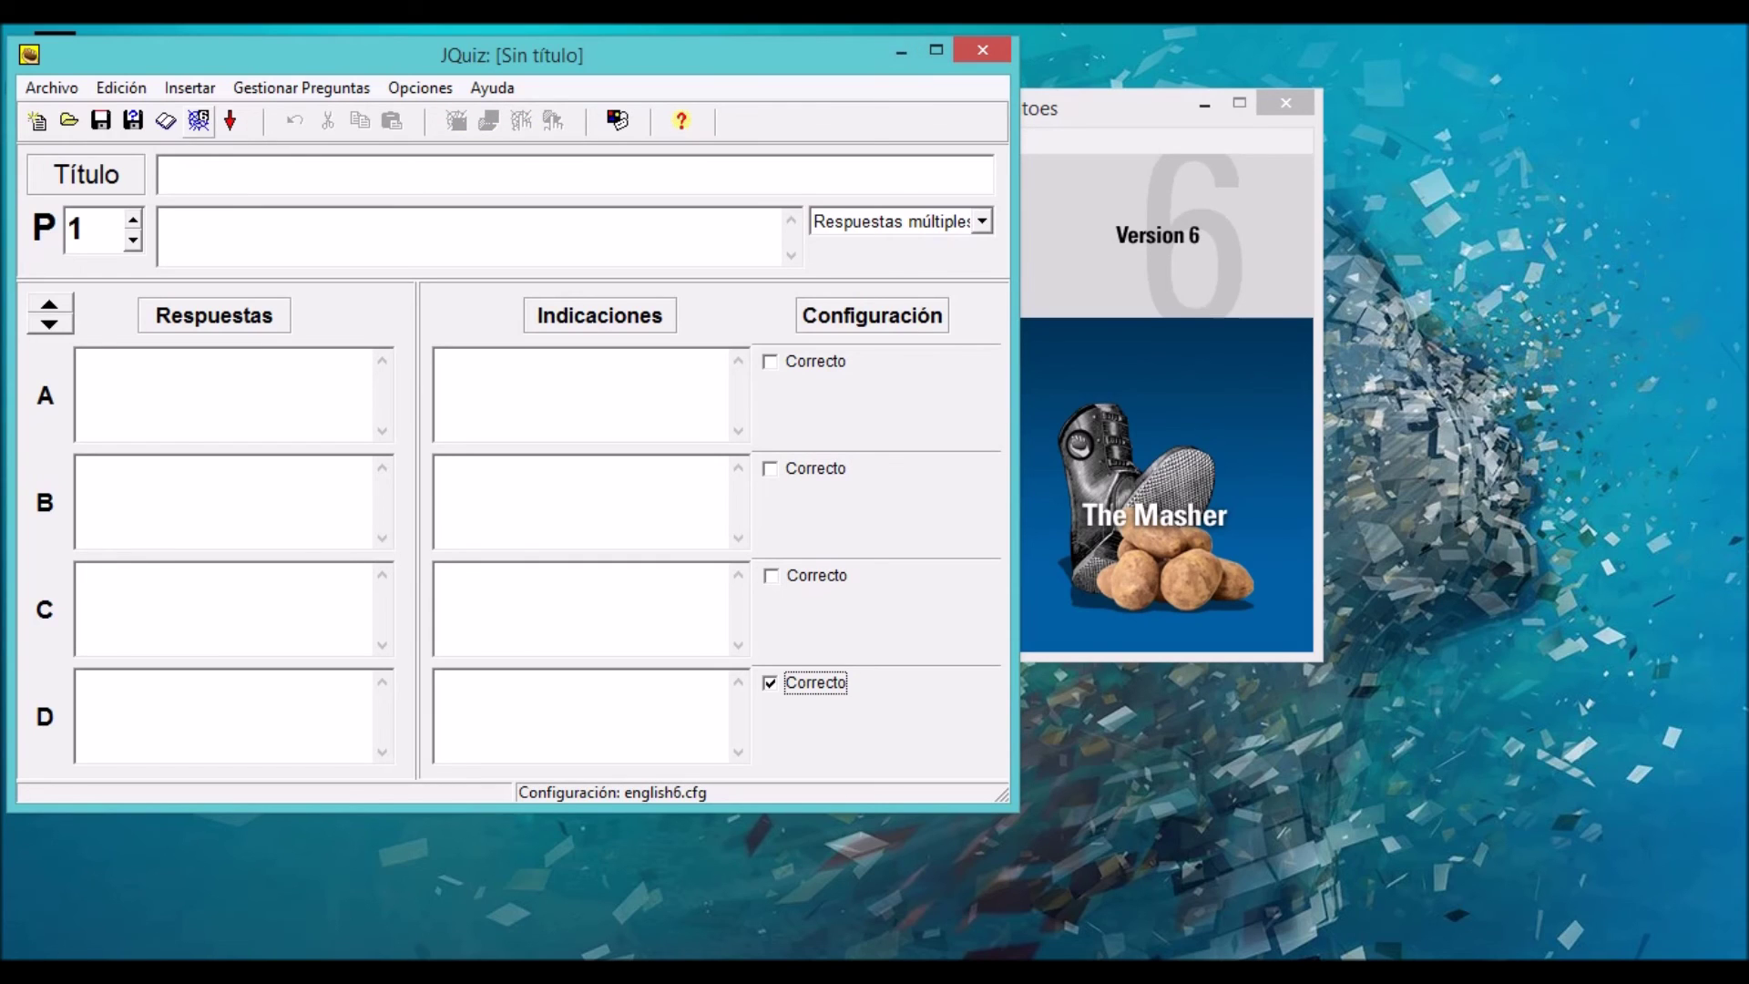
- Examine the JQuiz output configuration pages, including the button and appearance settings, and close them without changes
left_click(420, 87)
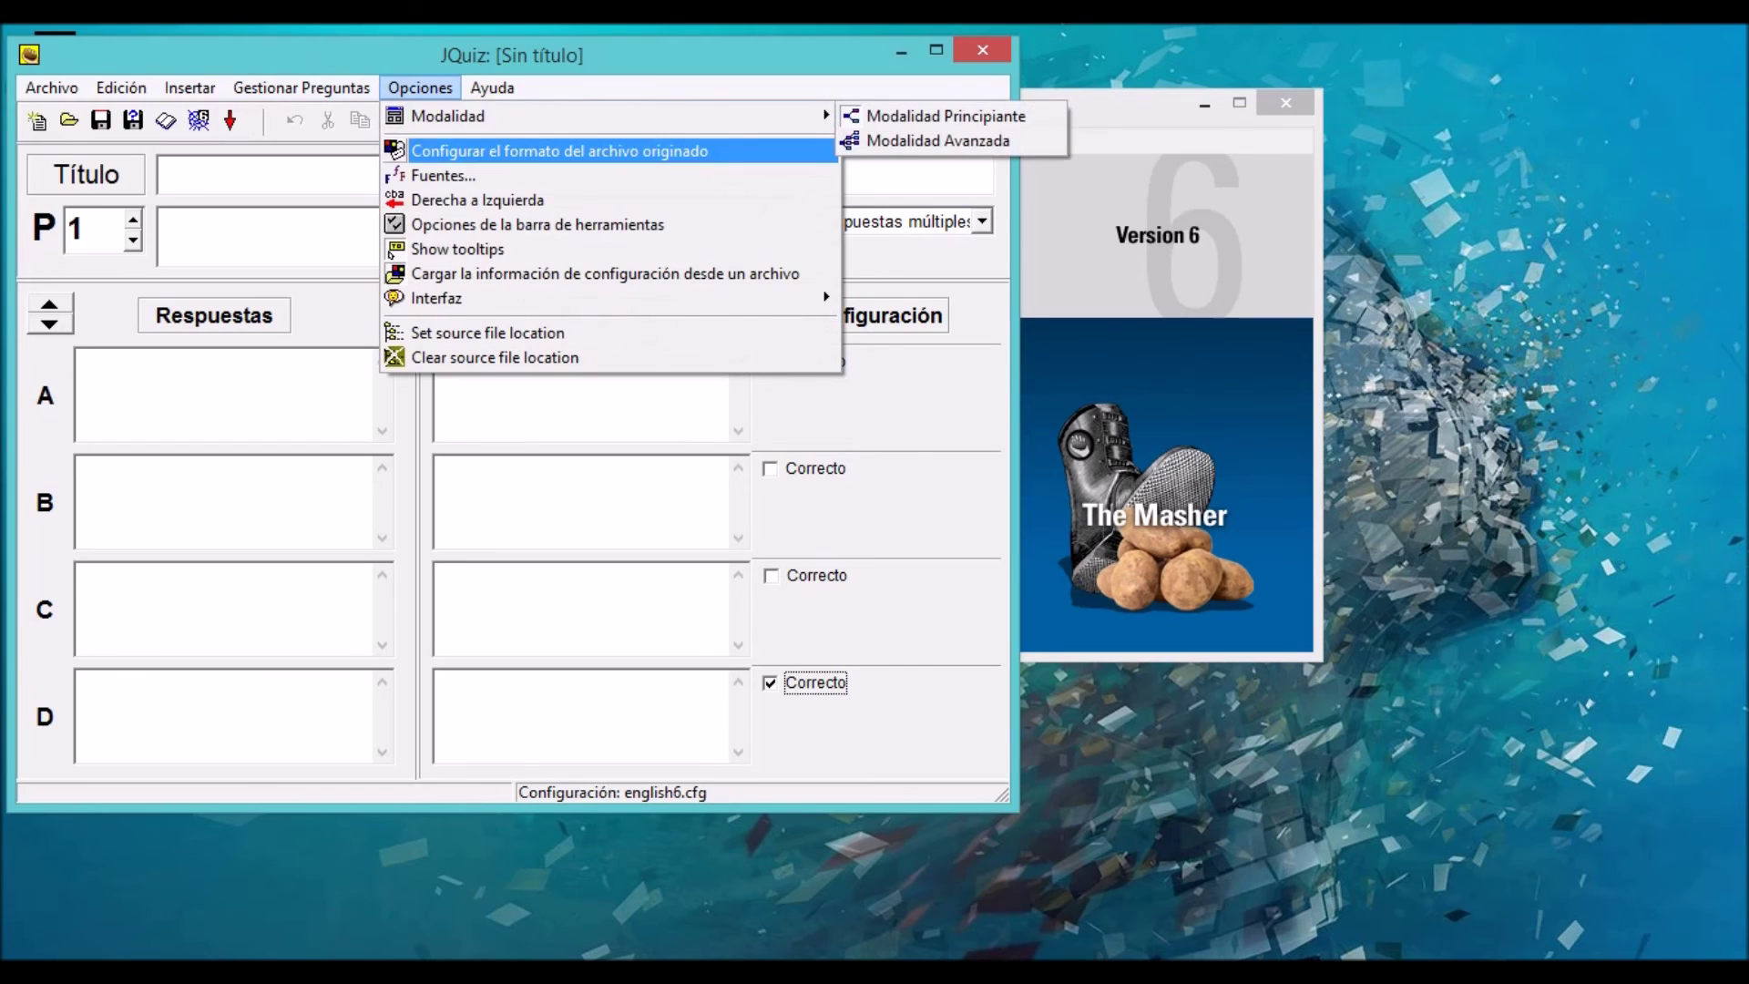
key("Return")
key("ctrl+Tab")
key("ctrl+Tab")
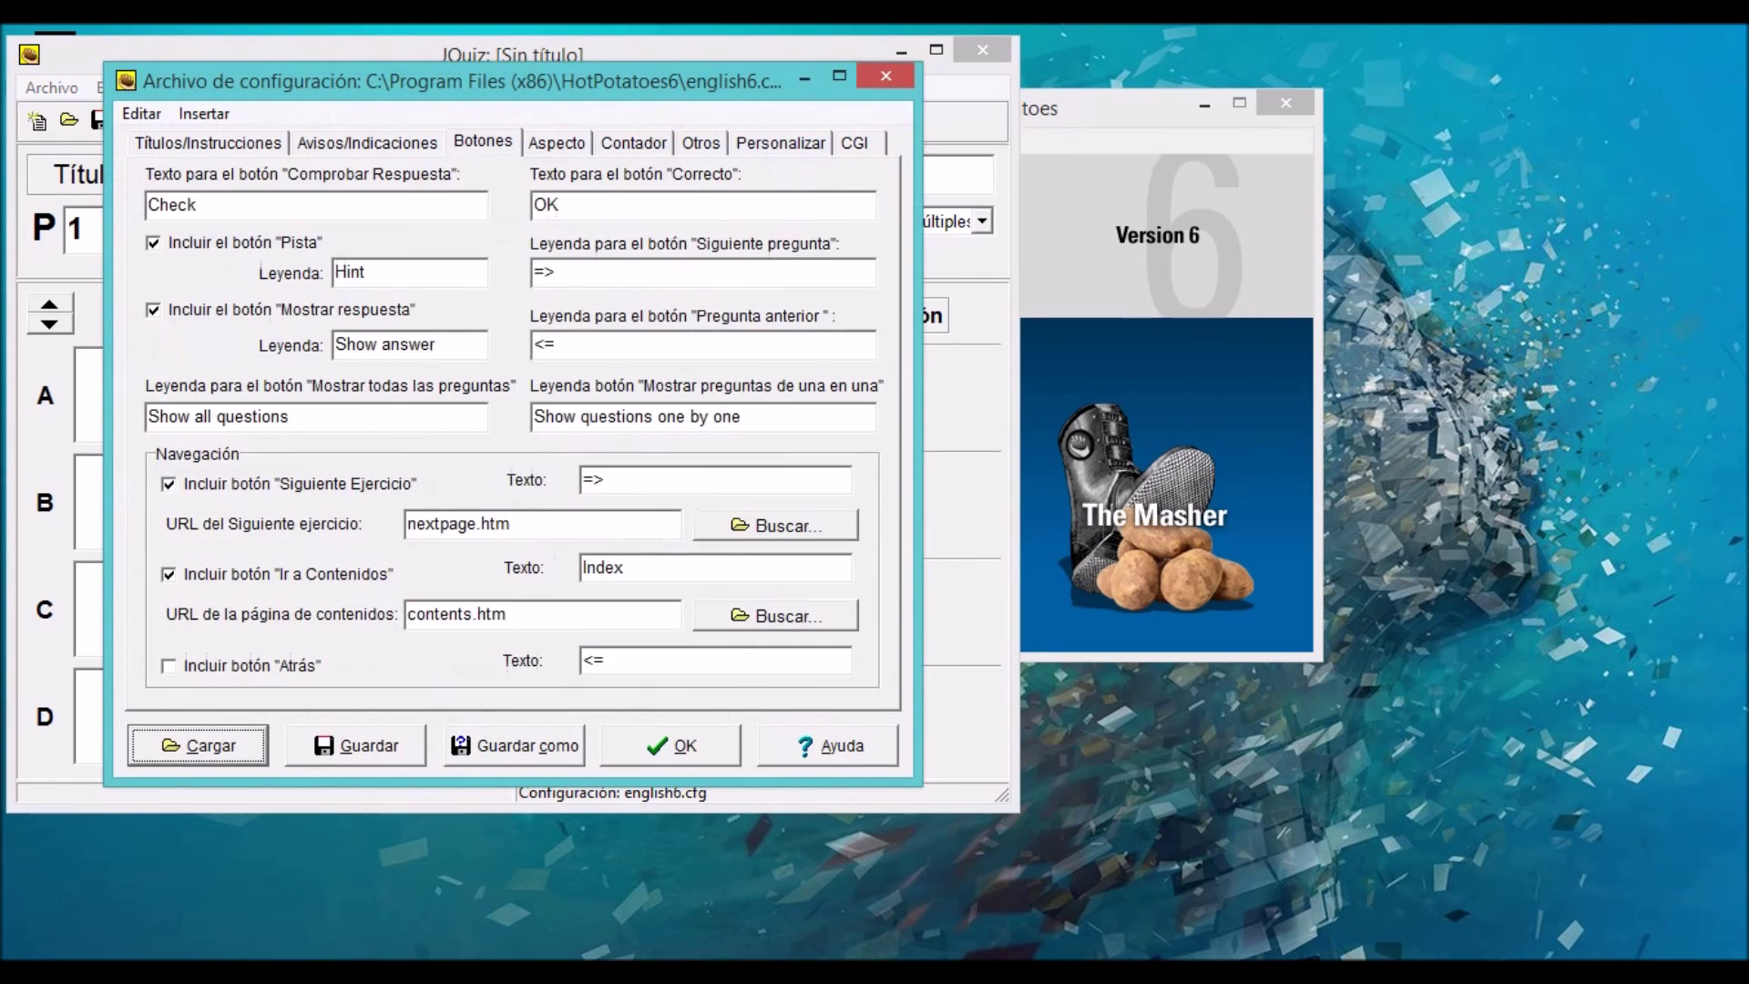
key("ctrl+Tab")
key("Escape")
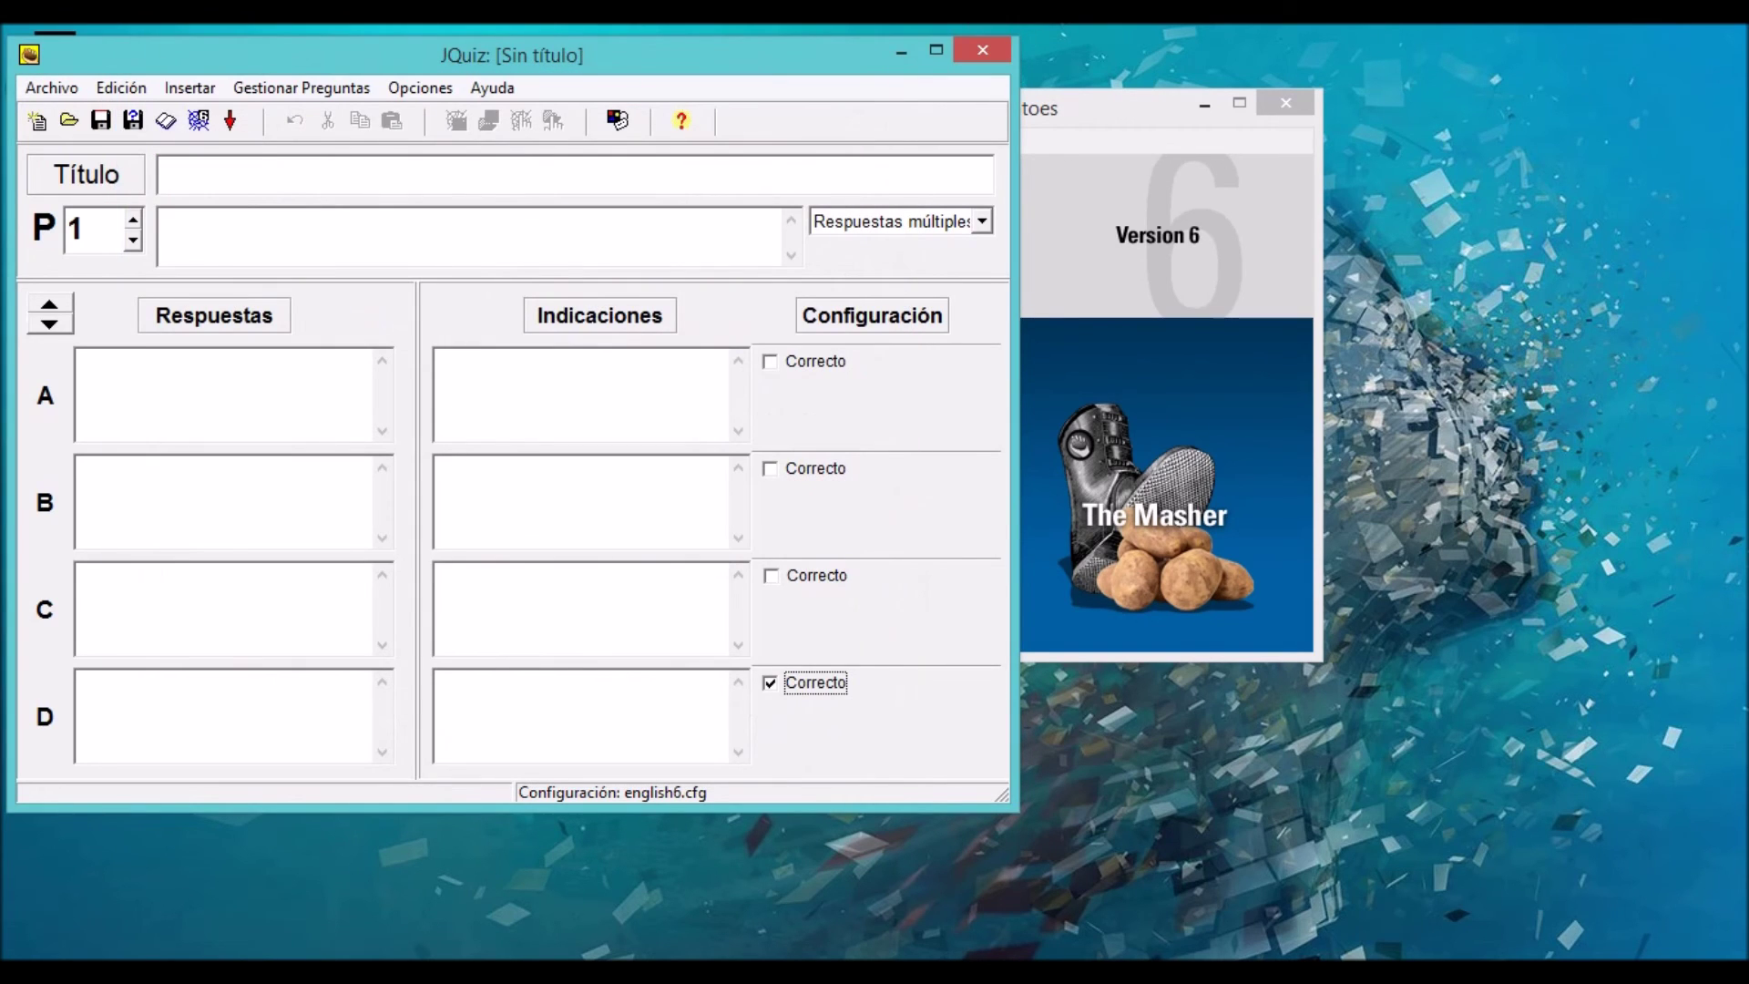
- Look at the JQuiz web page export, cancel it and close JQuiz without saving
key("F6")
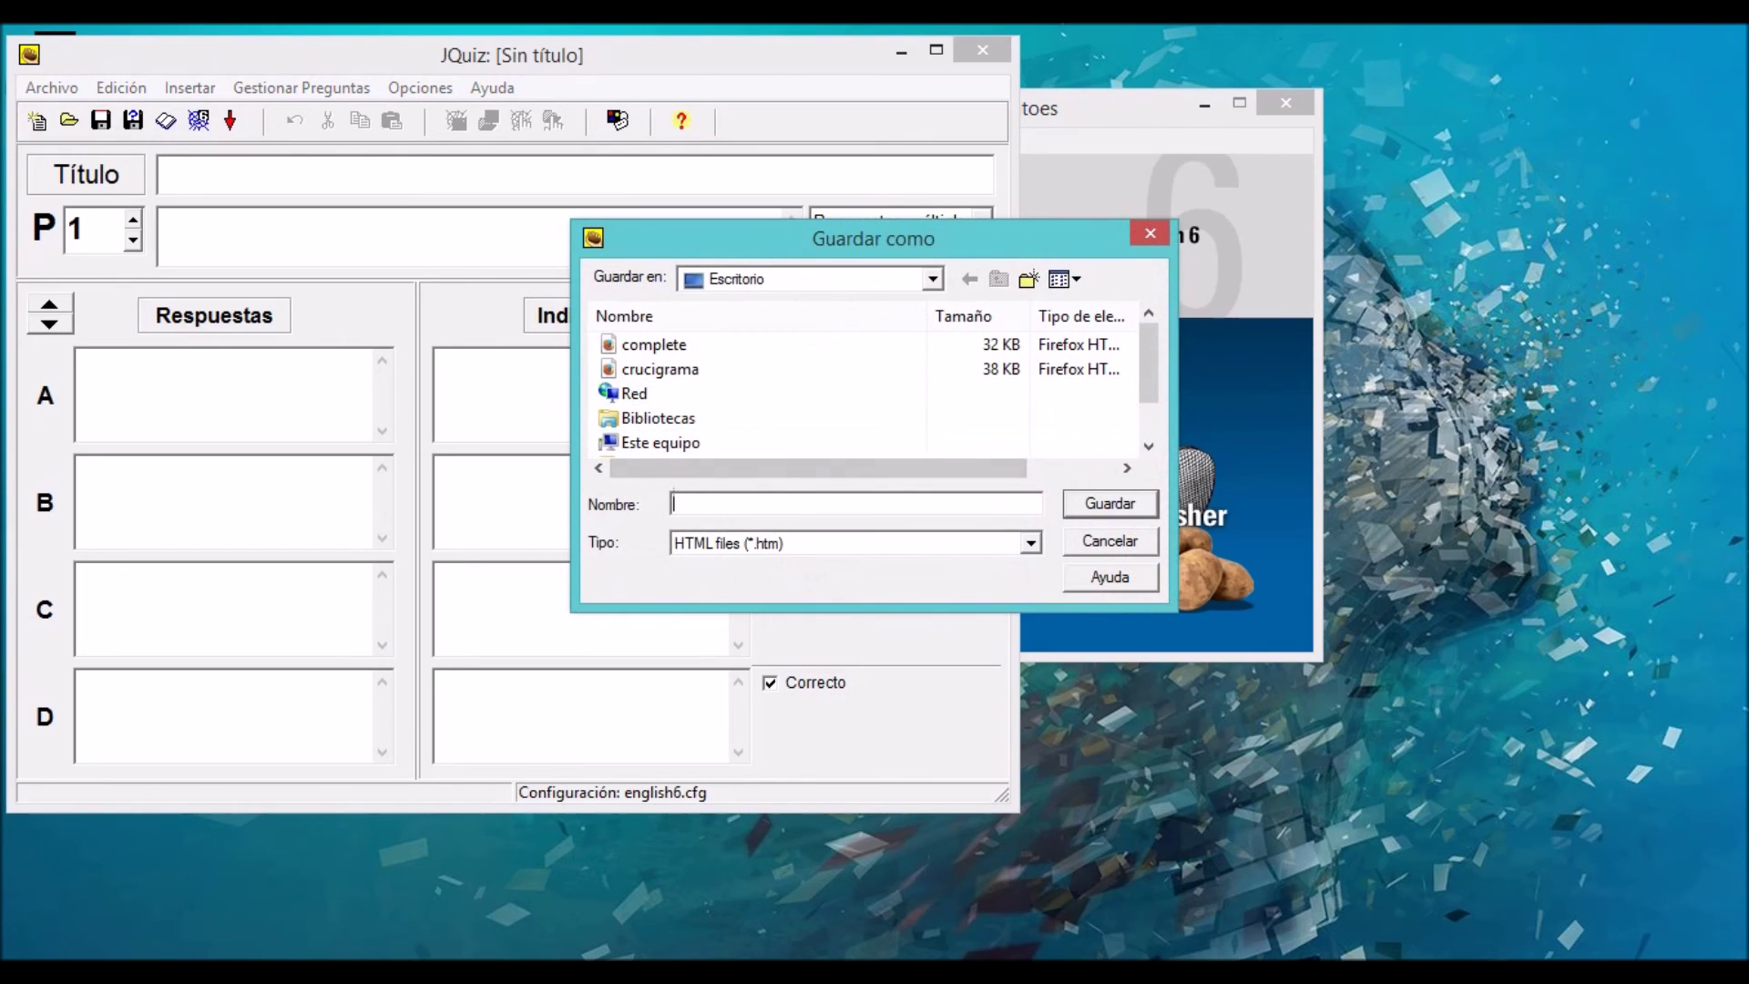
key("Escape")
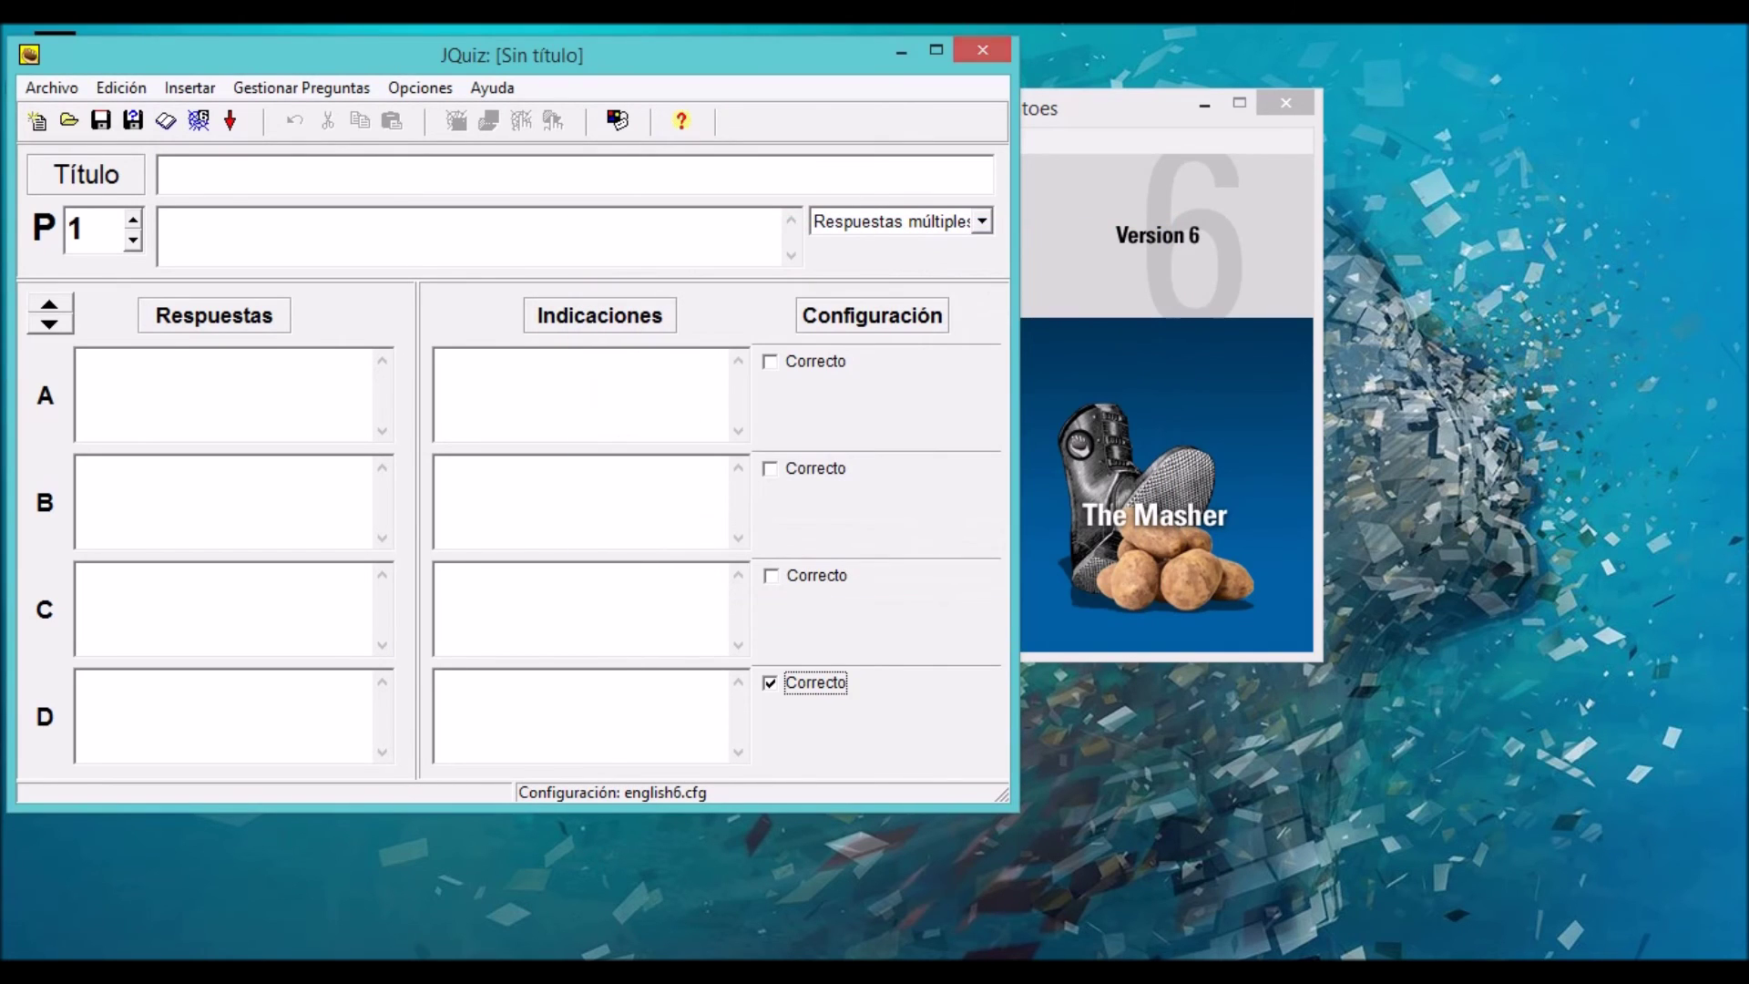
key("alt+F4")
key("n")
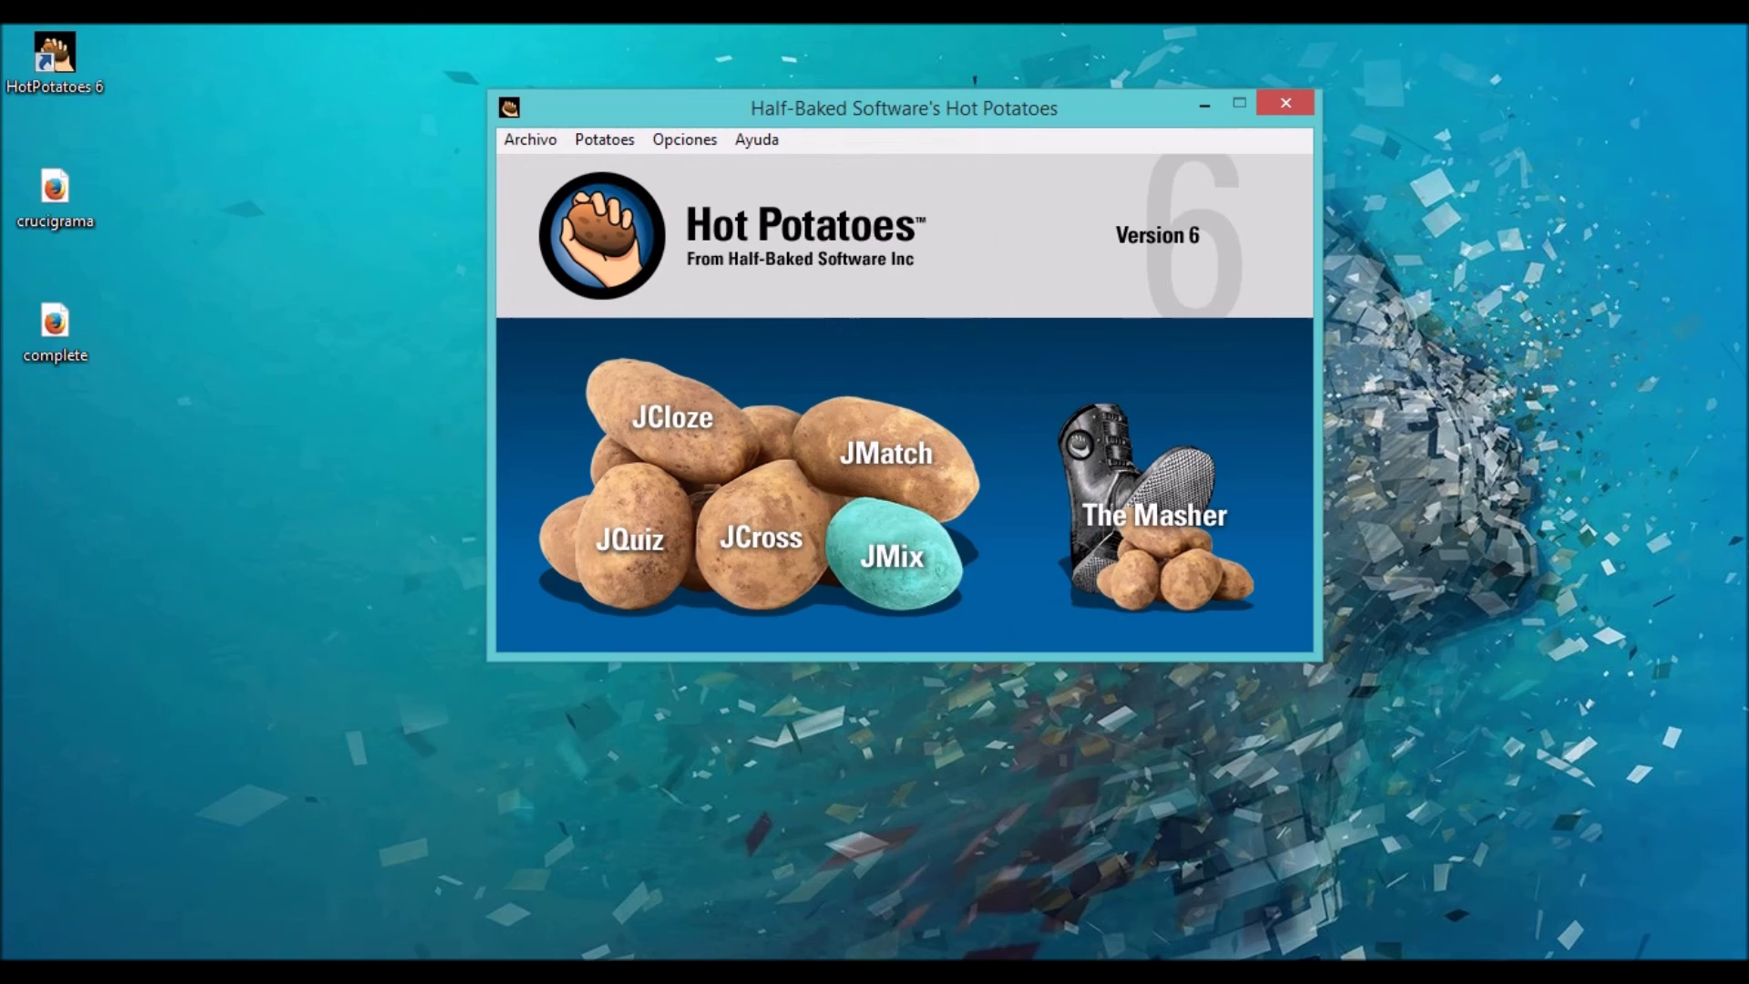
- Open JMatch from Hot Potatoes, view the title and instruction settings in its output configuration, and close the configuration
left_click(883, 456)
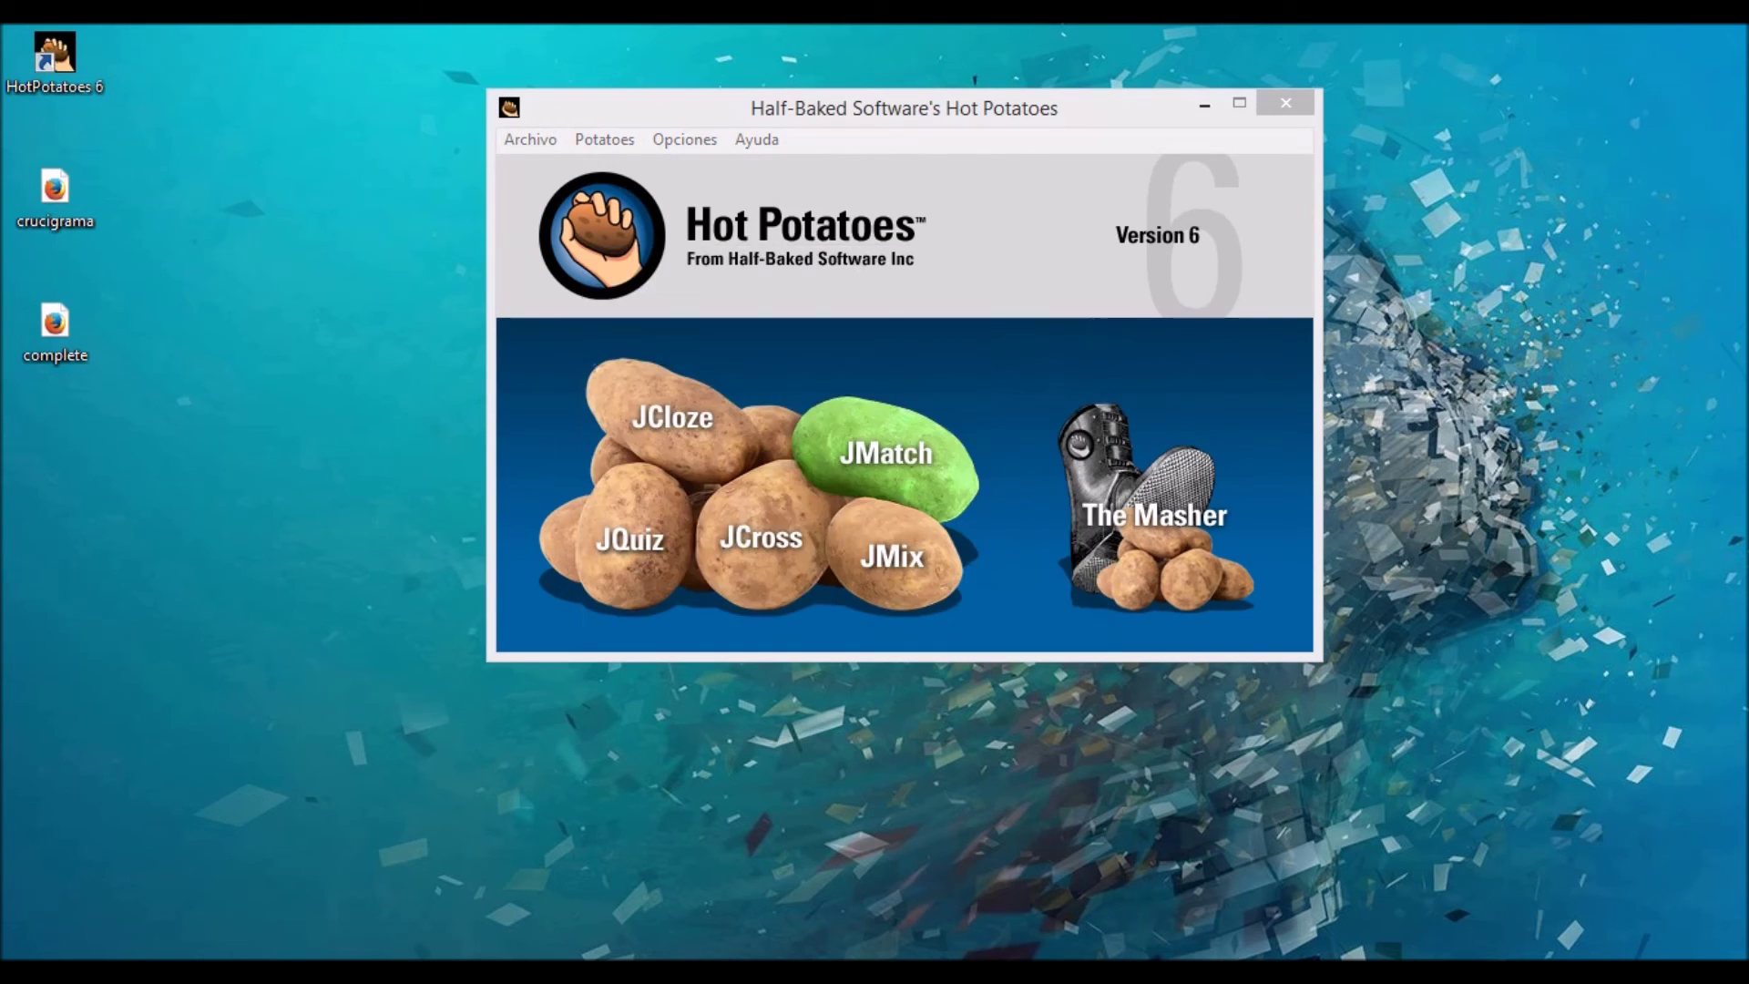
left_click(1003, 384)
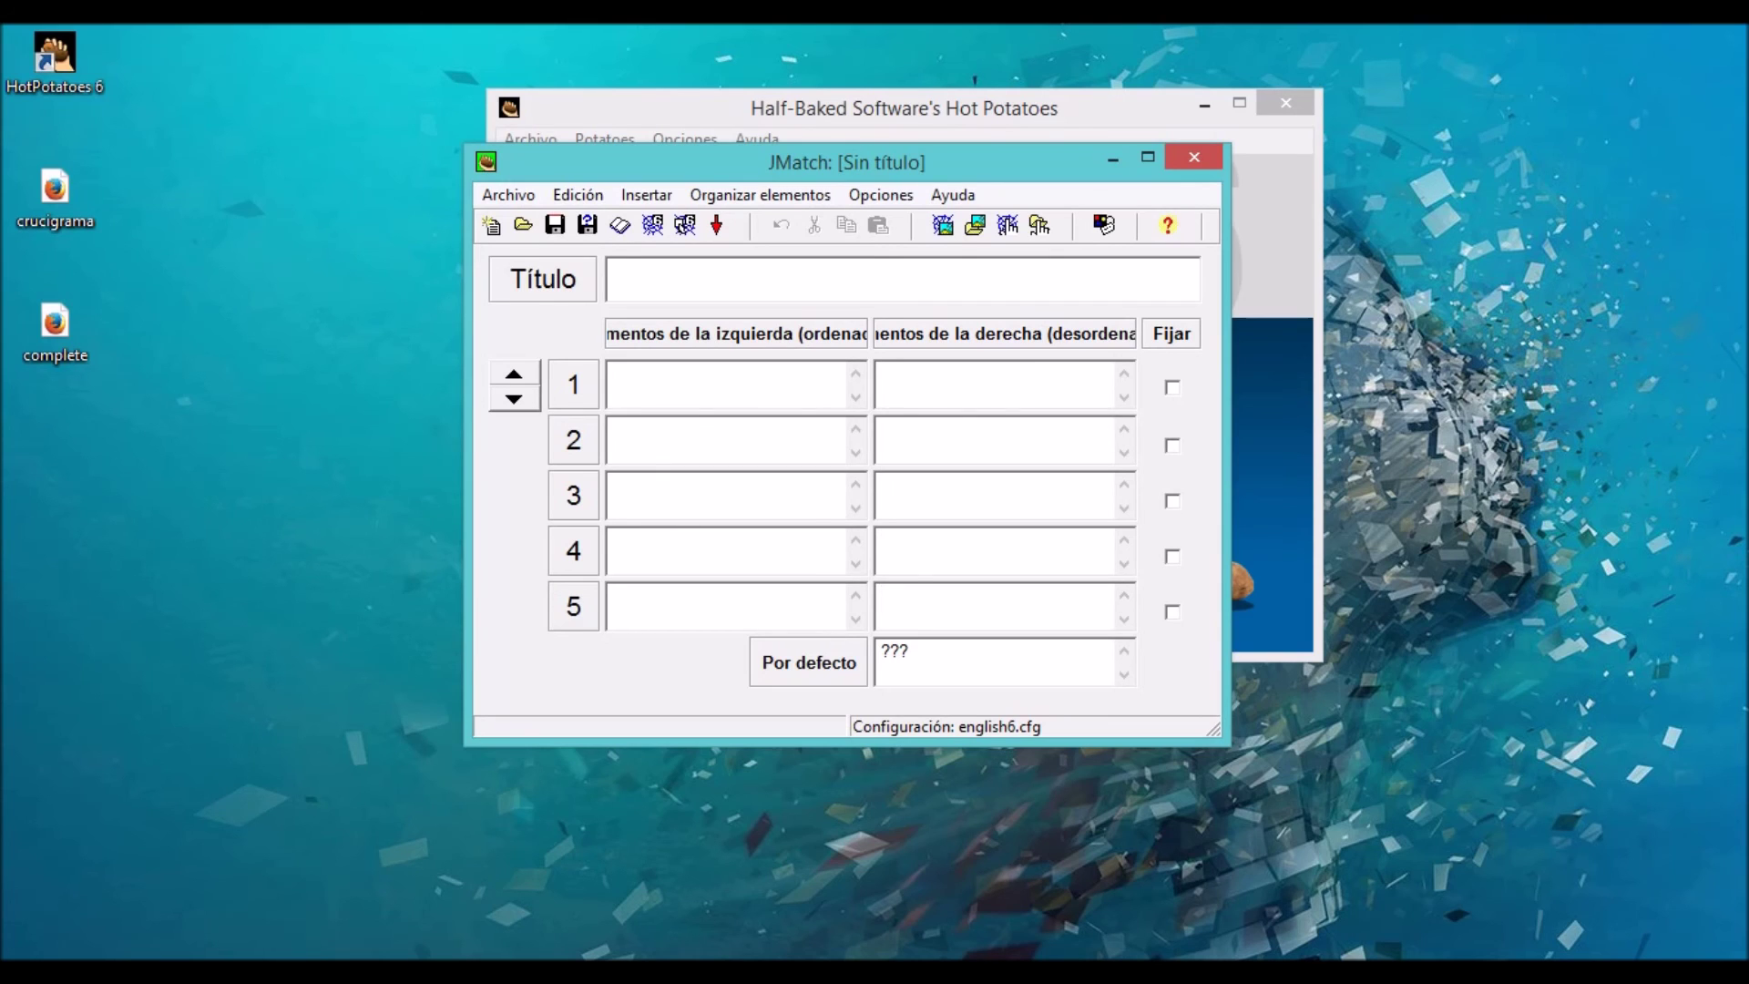
left_click(880, 194)
left_click(857, 223)
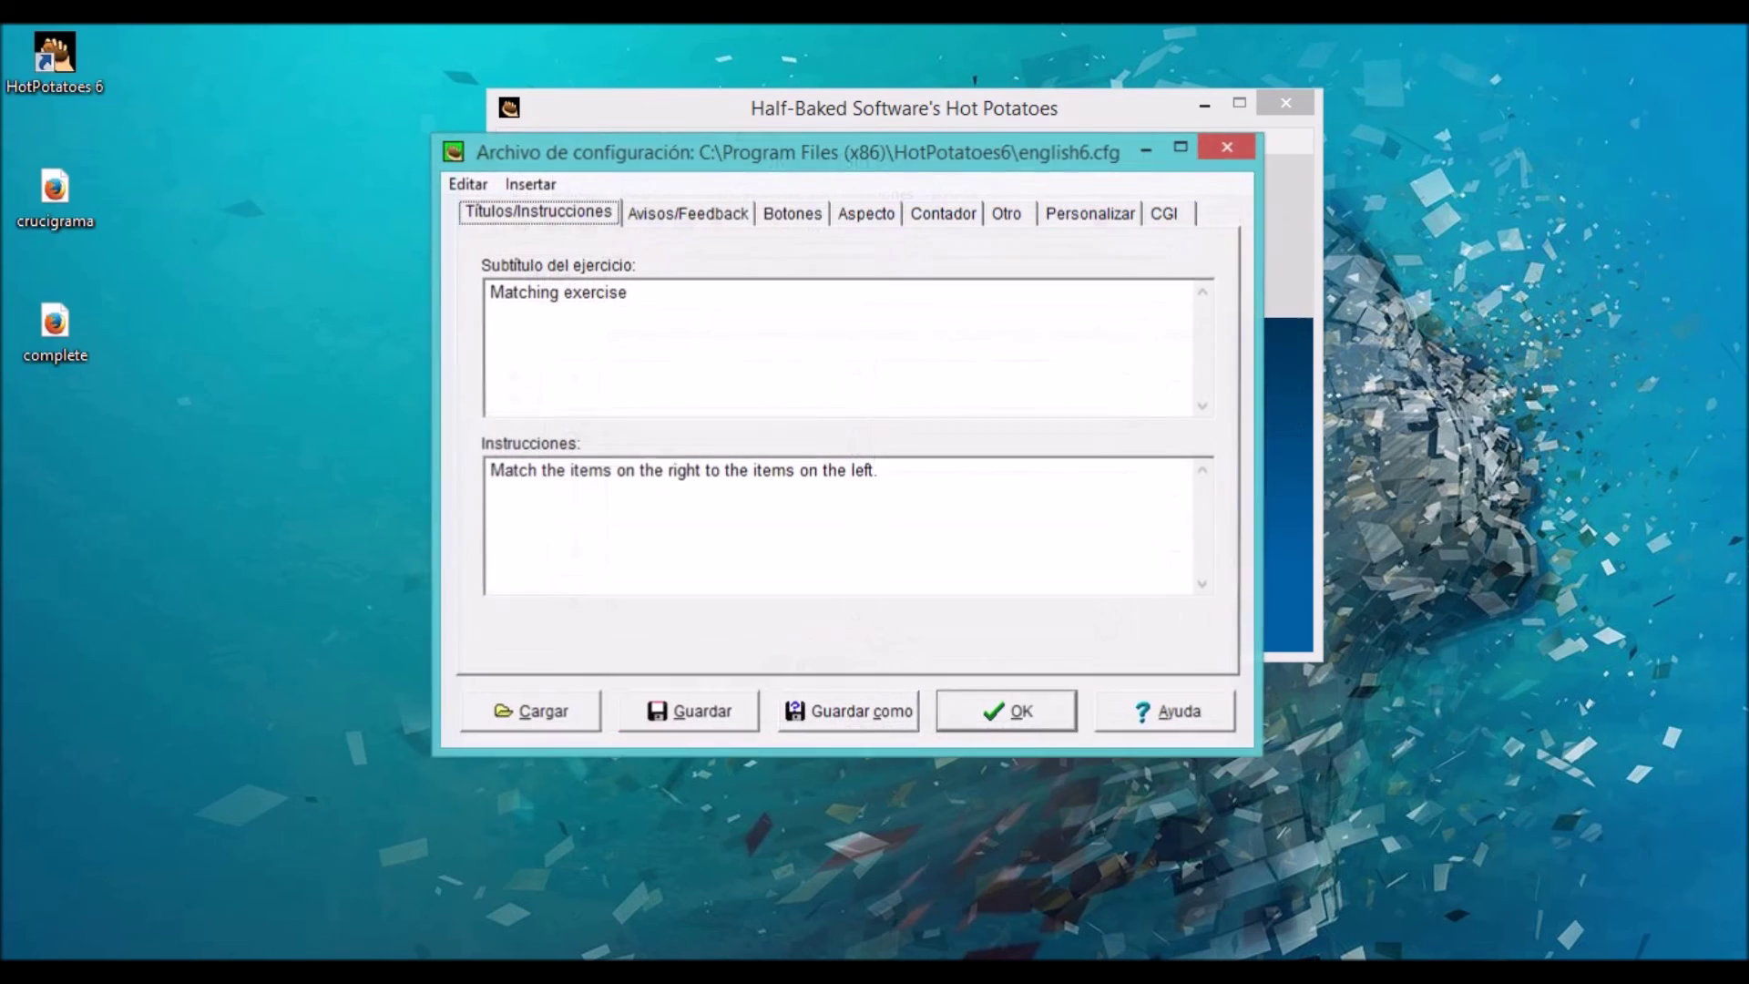
left_click(1229, 146)
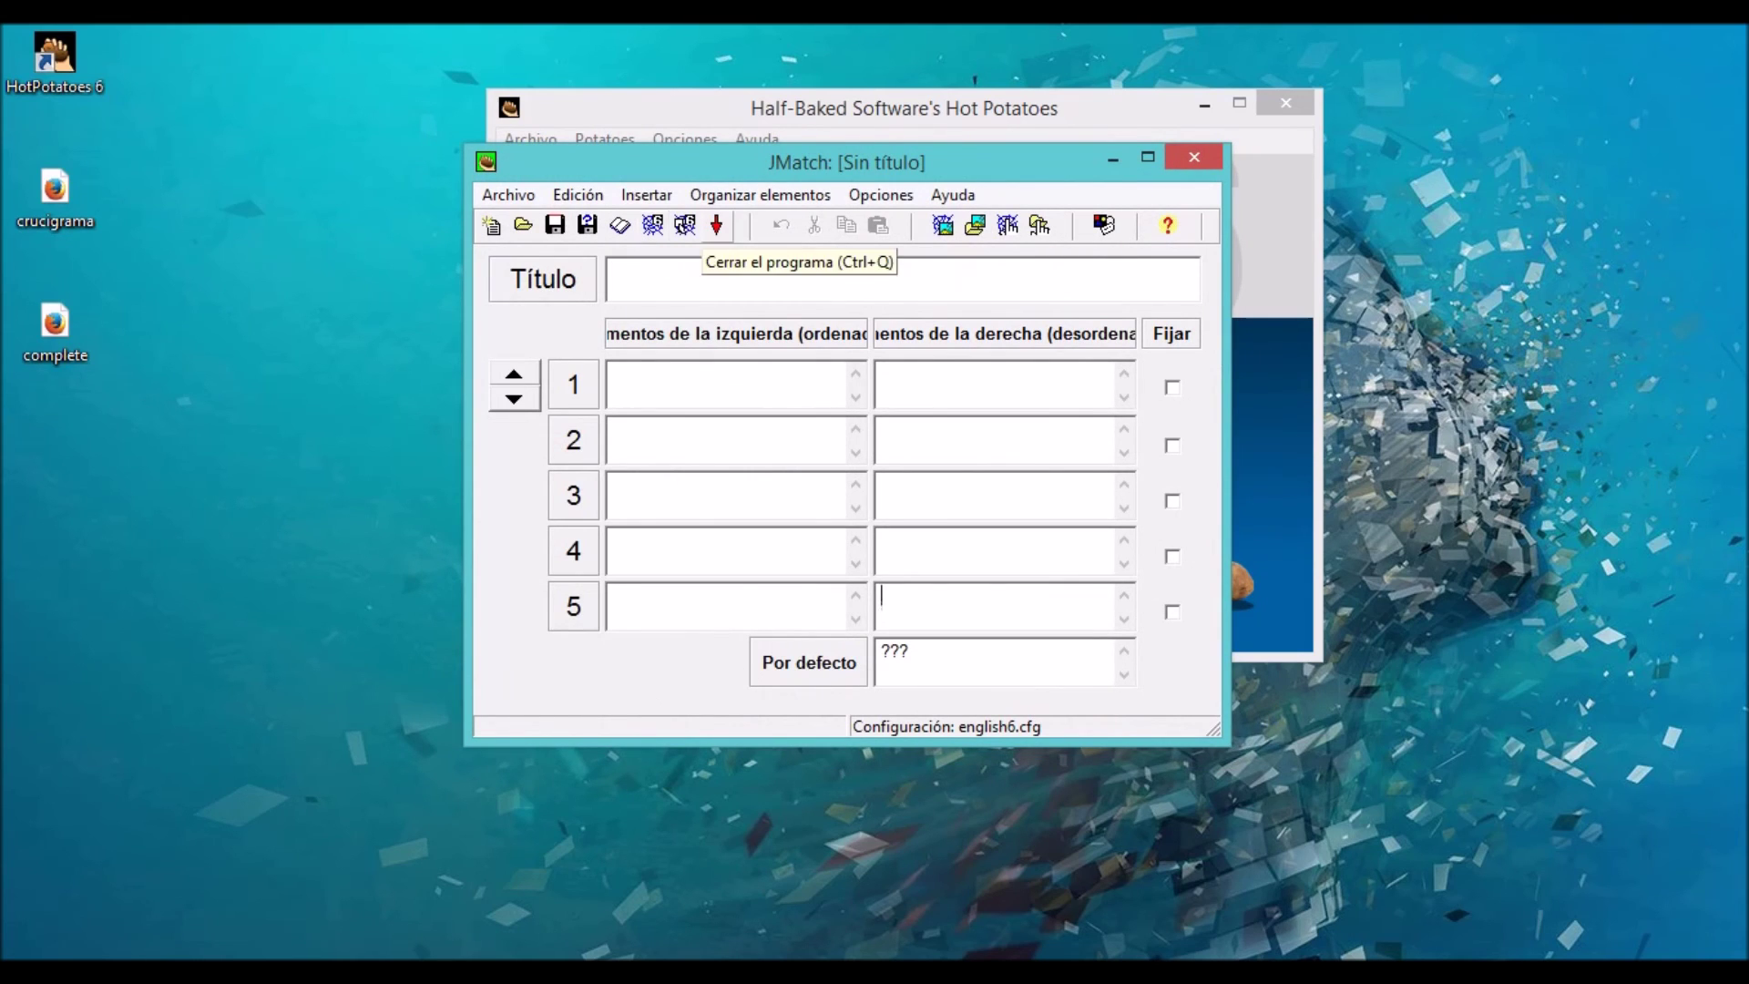
- Look at the JMatch web page export, cancel it and close JMatch
left_click(685, 225)
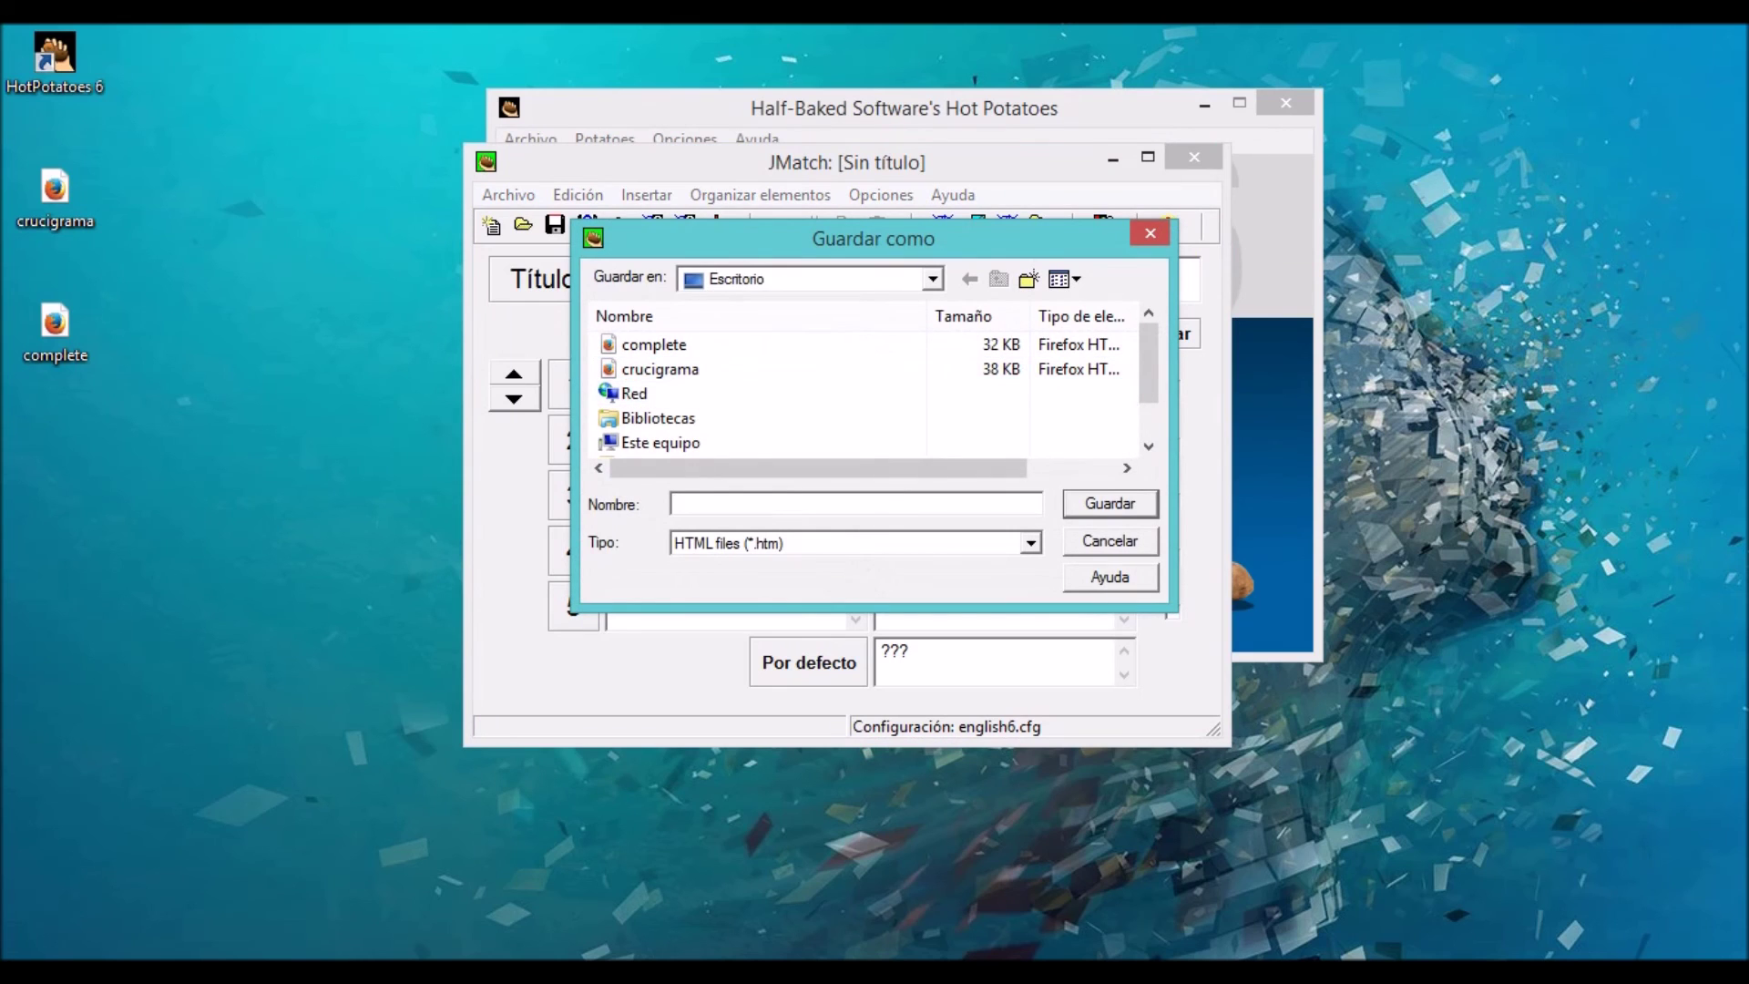
key("Escape")
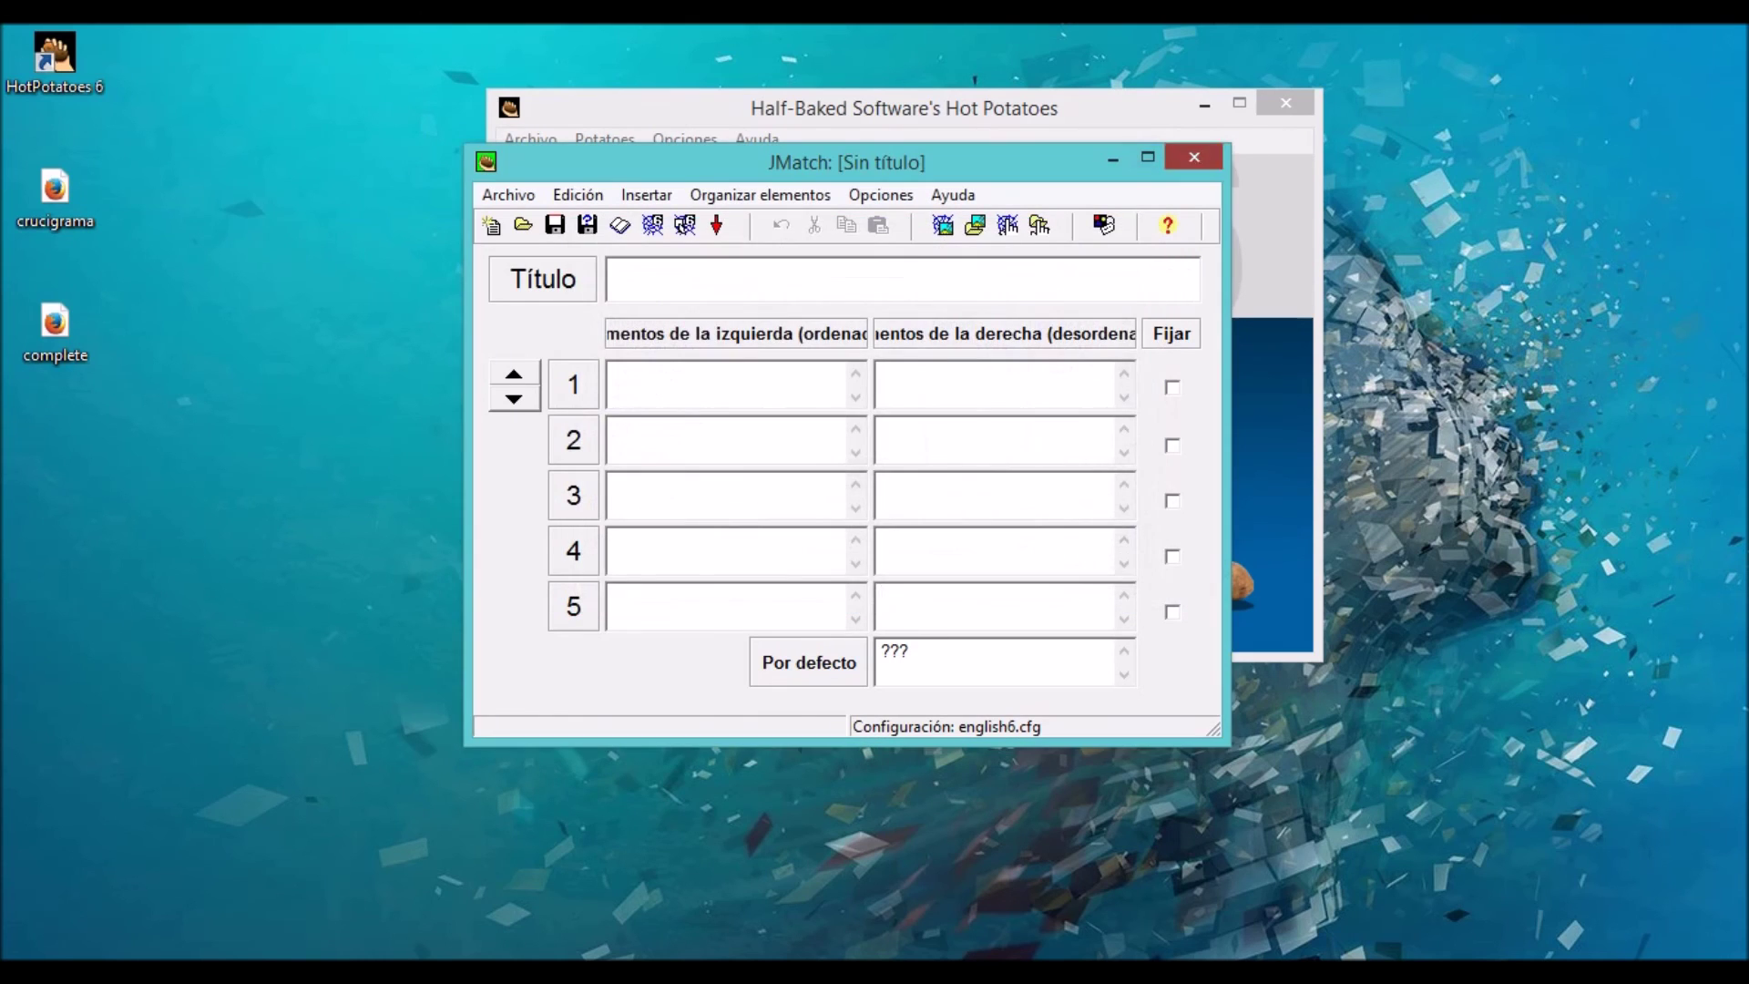
left_click(1194, 157)
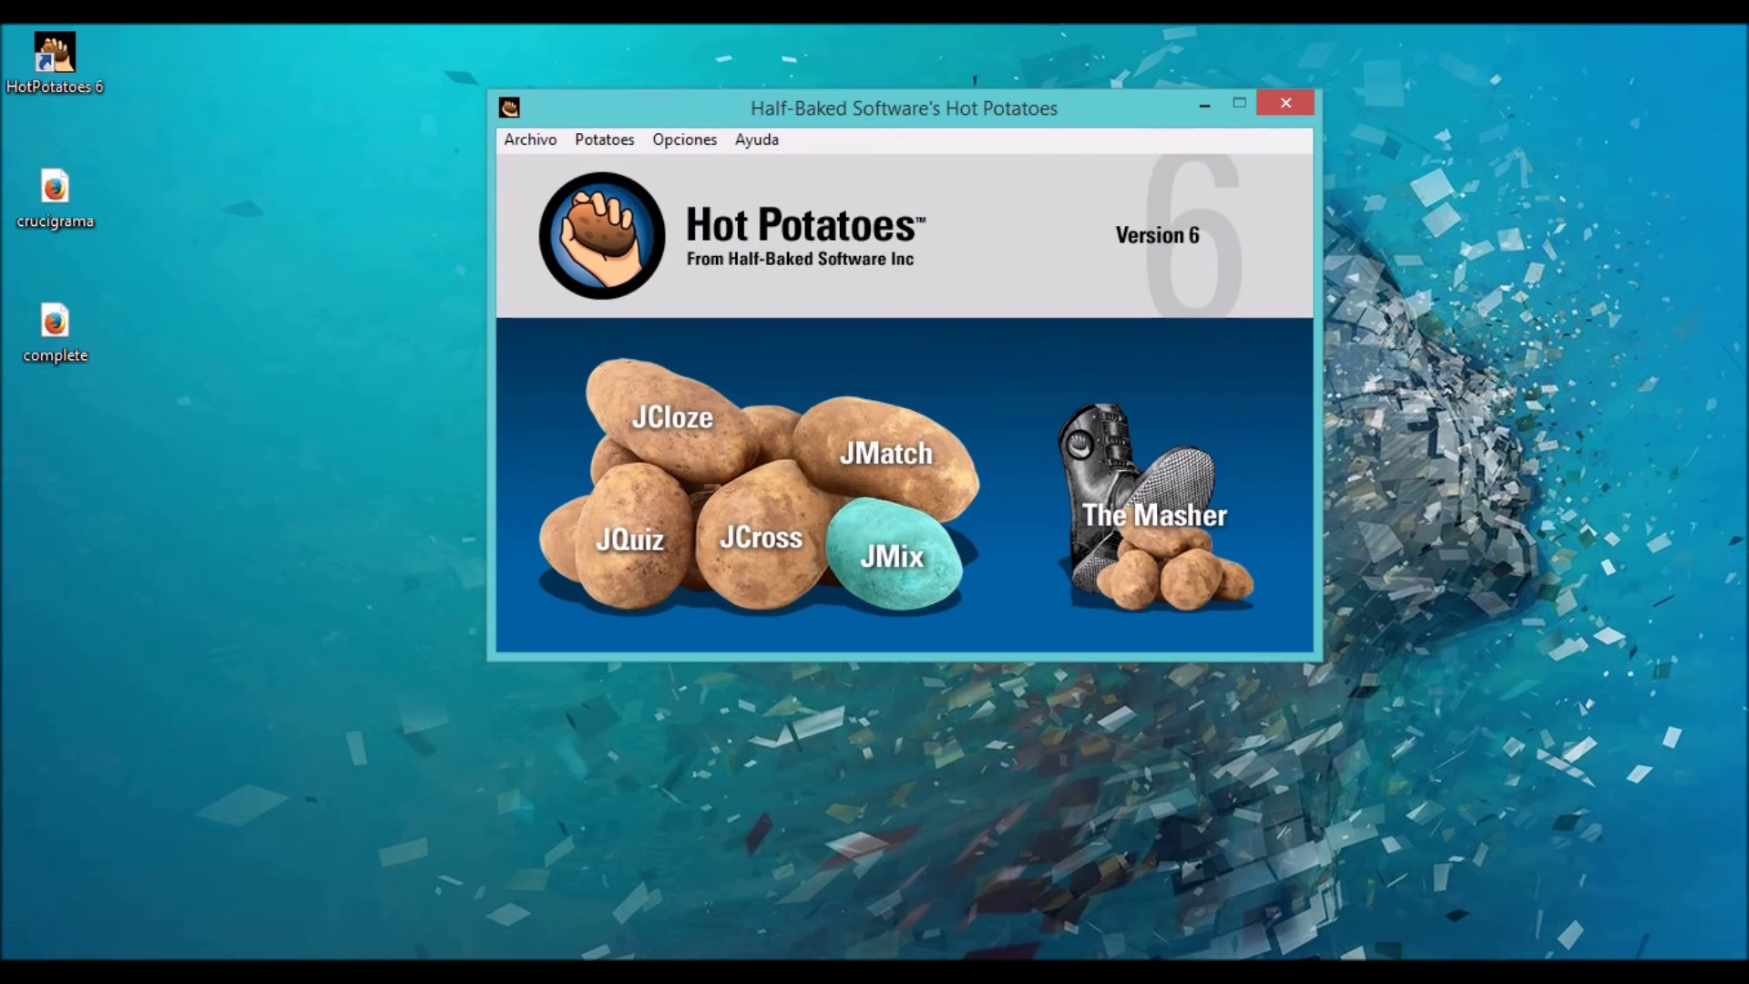
- Open JMix from Hot Potatoes, view its main and alternative sentence fields, and close it
left_click(893, 556)
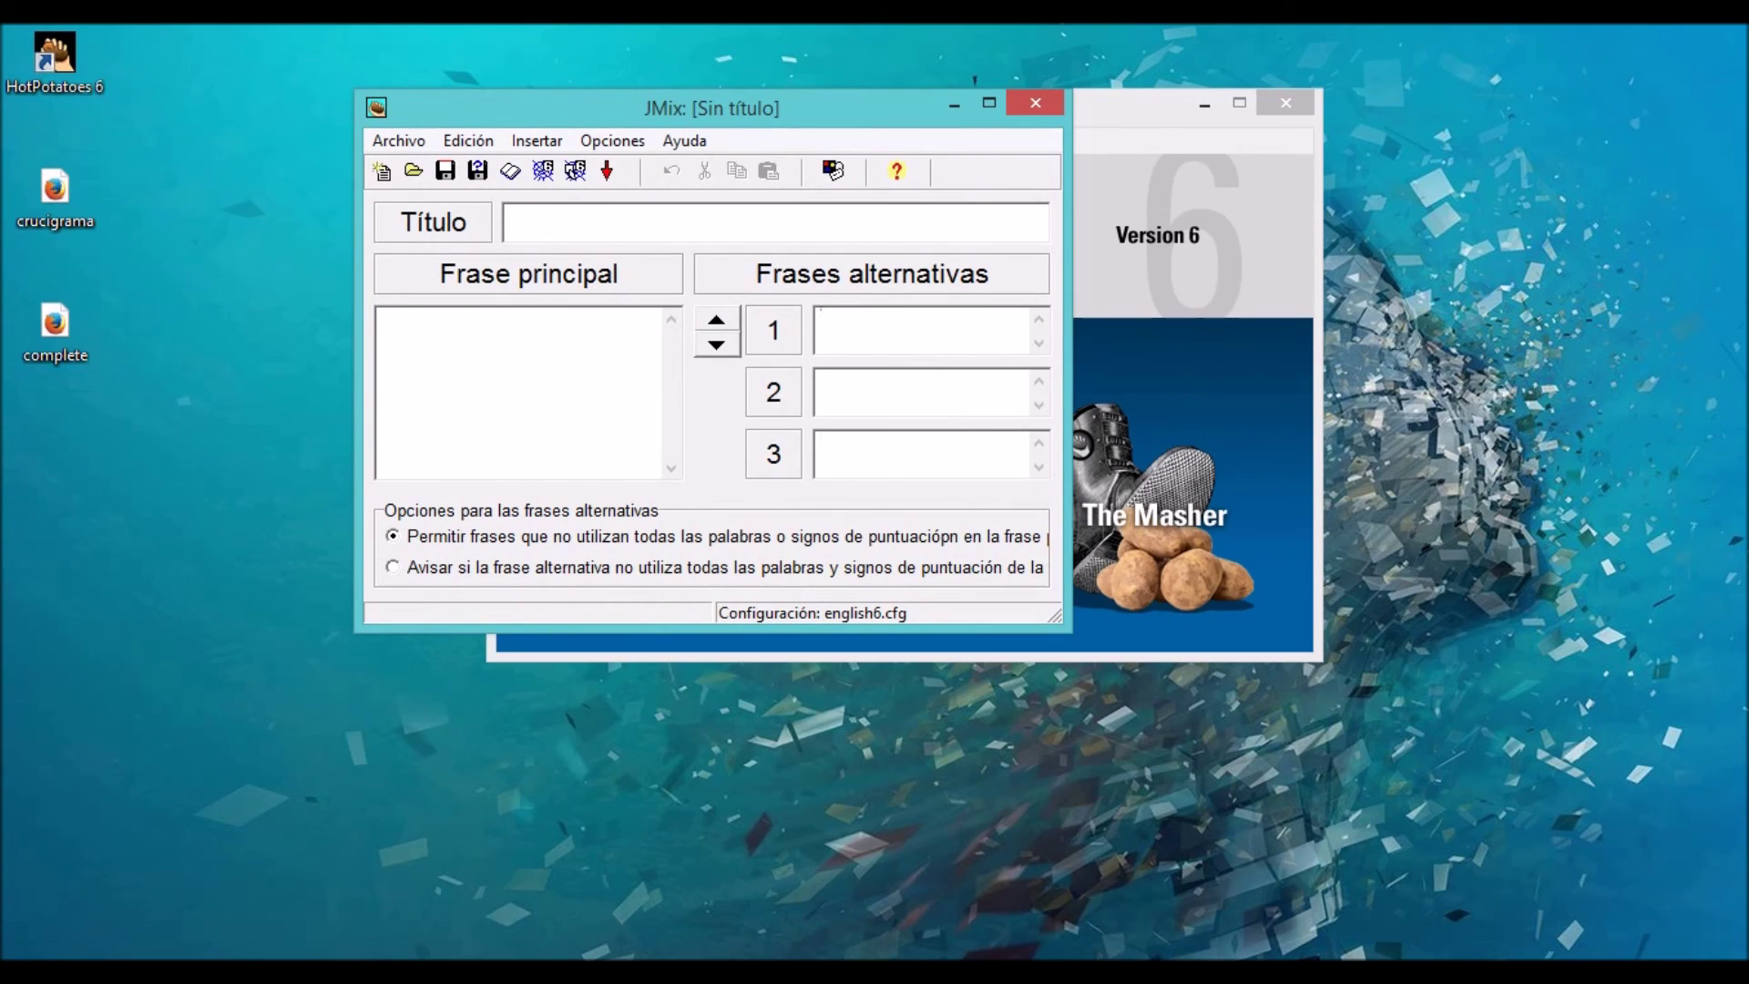
key("alt+F4")
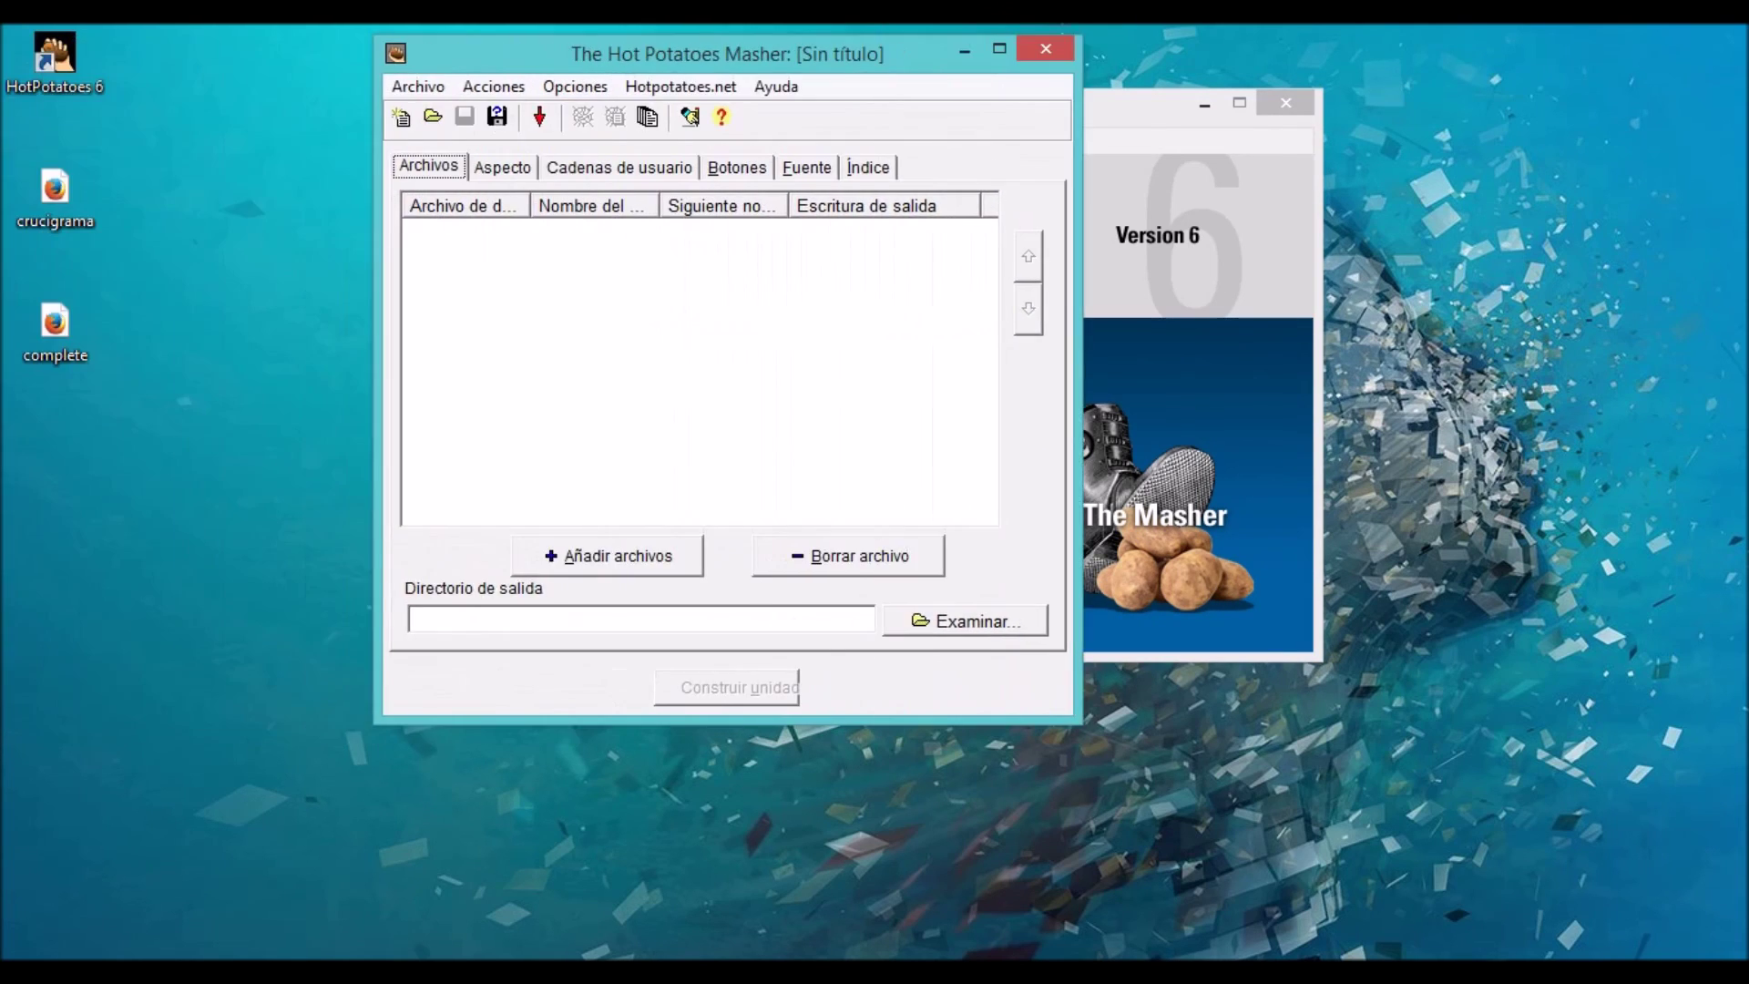
- Add crucigrama.htm and complete.htm from the desktop to The Masher with the suggested export settings, and build the unit
left_click_drag(223, 433, 7, 109)
left_click_drag(54, 196, 875, 558)
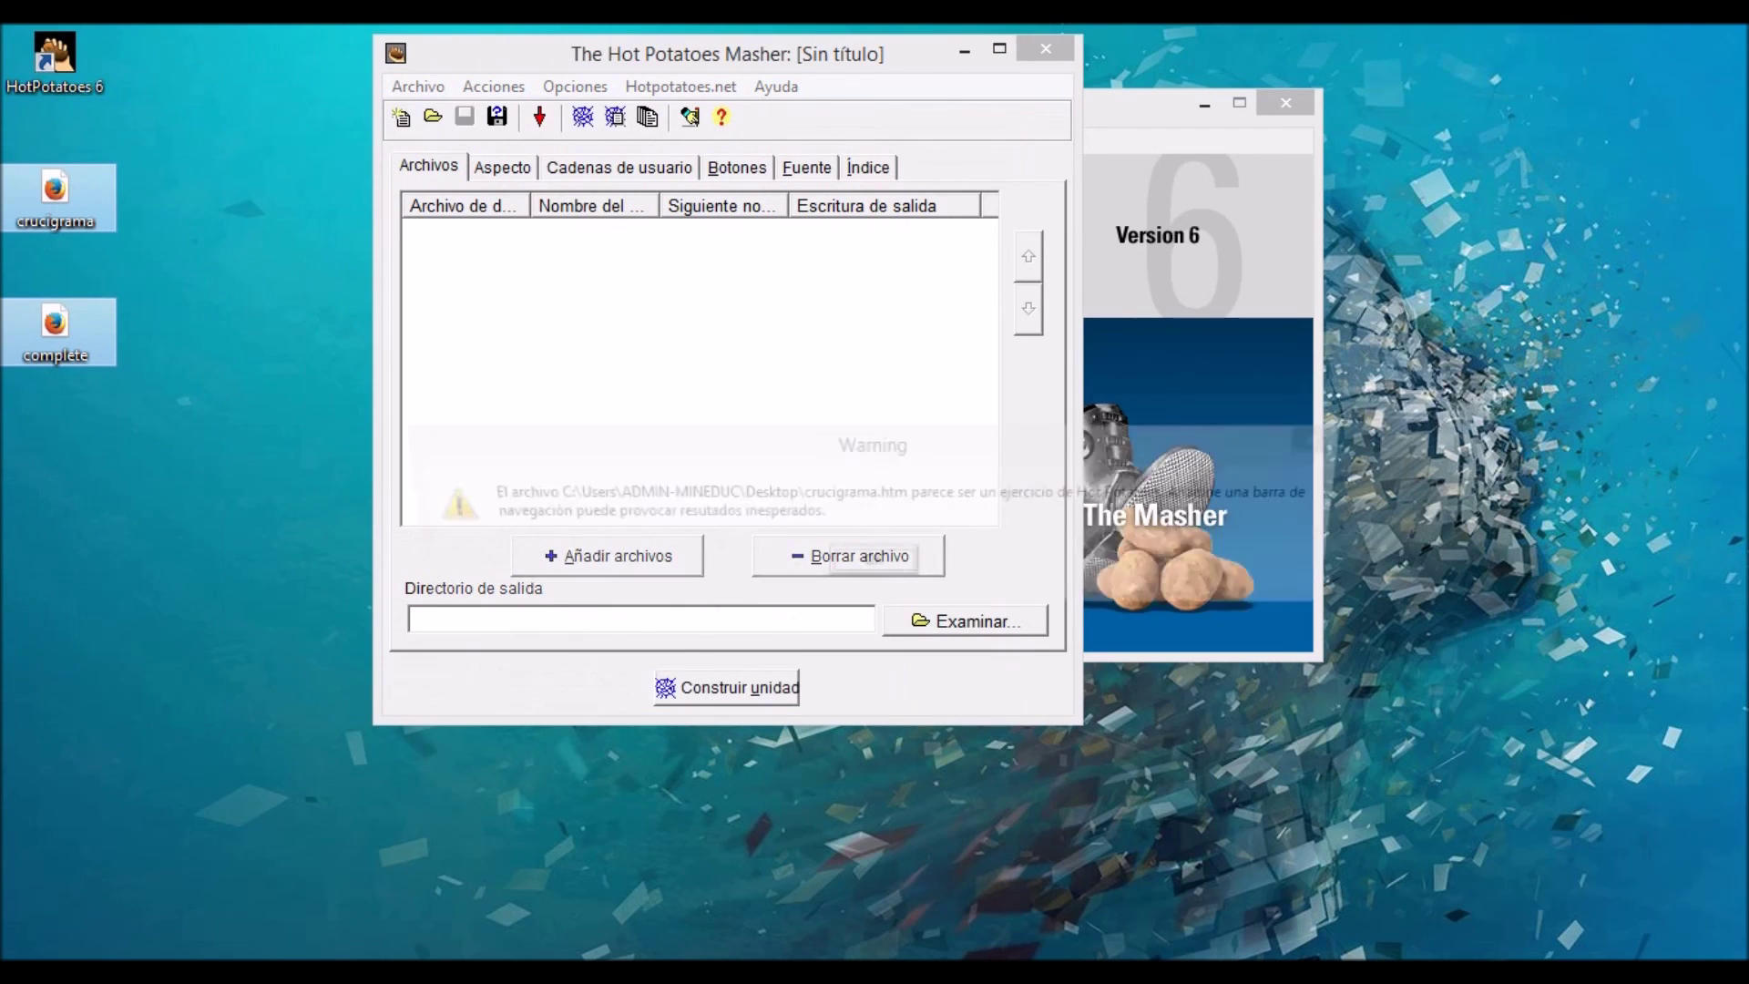
key("Return")
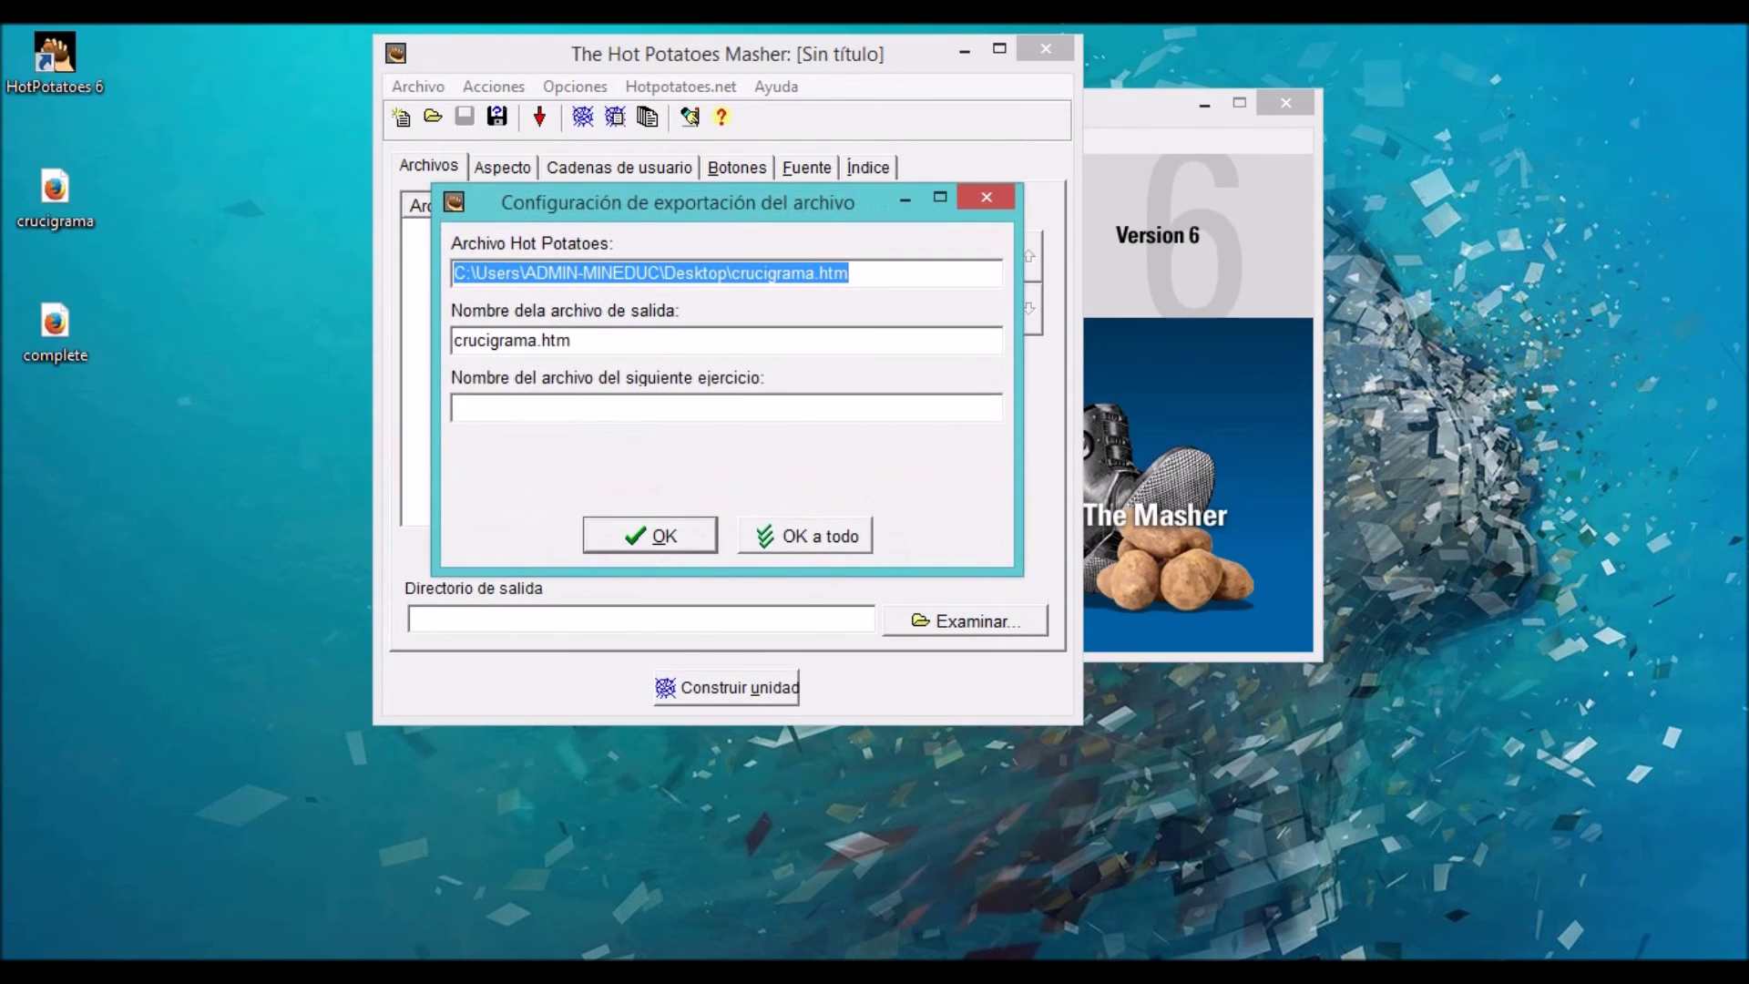
key("Return")
key("Return")
key("Return")
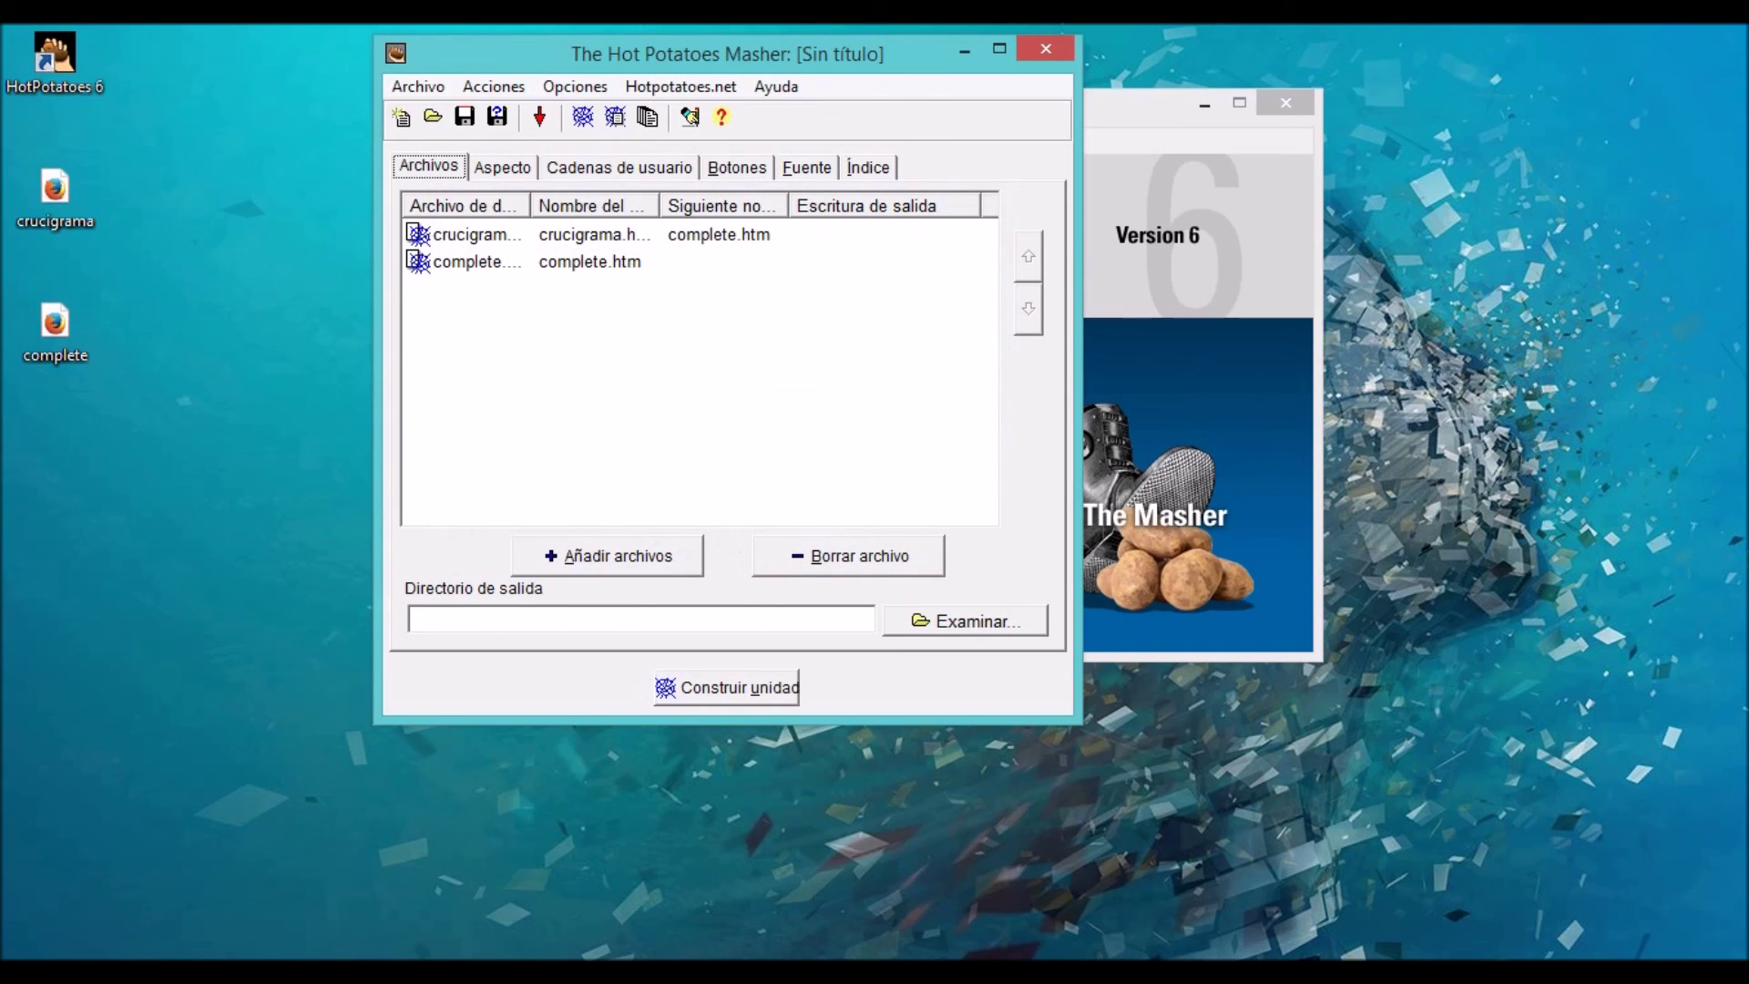
left_click(583, 117)
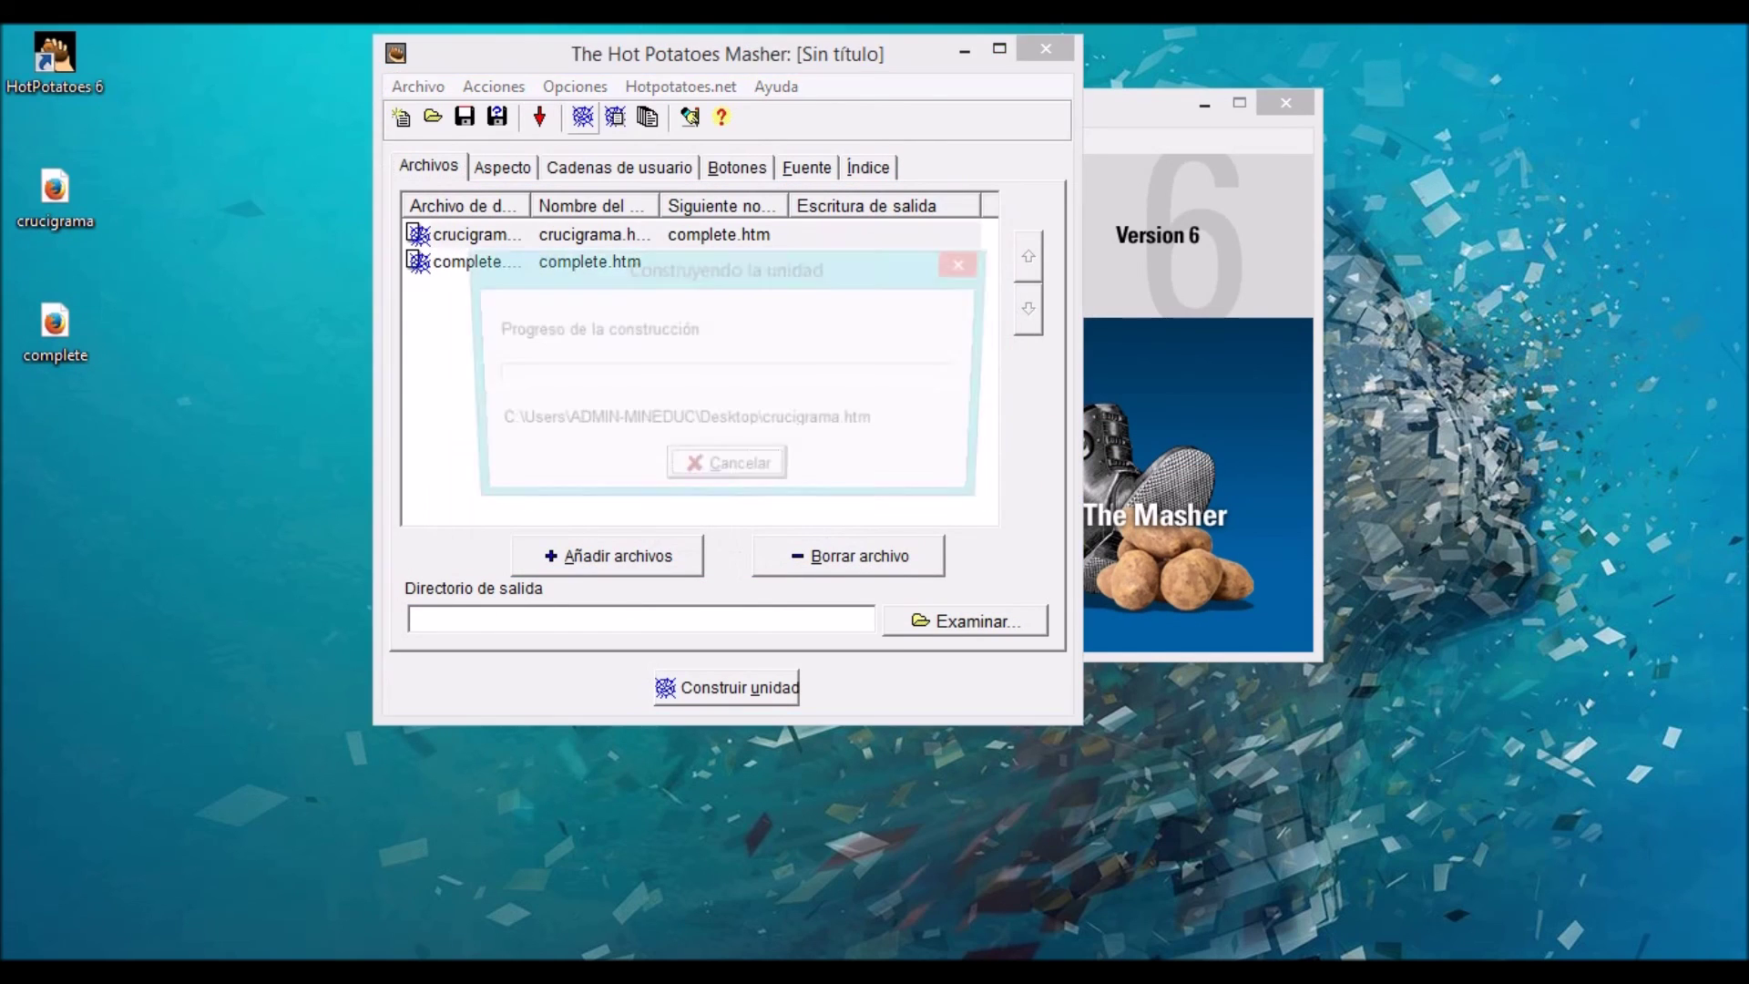
key("Return")
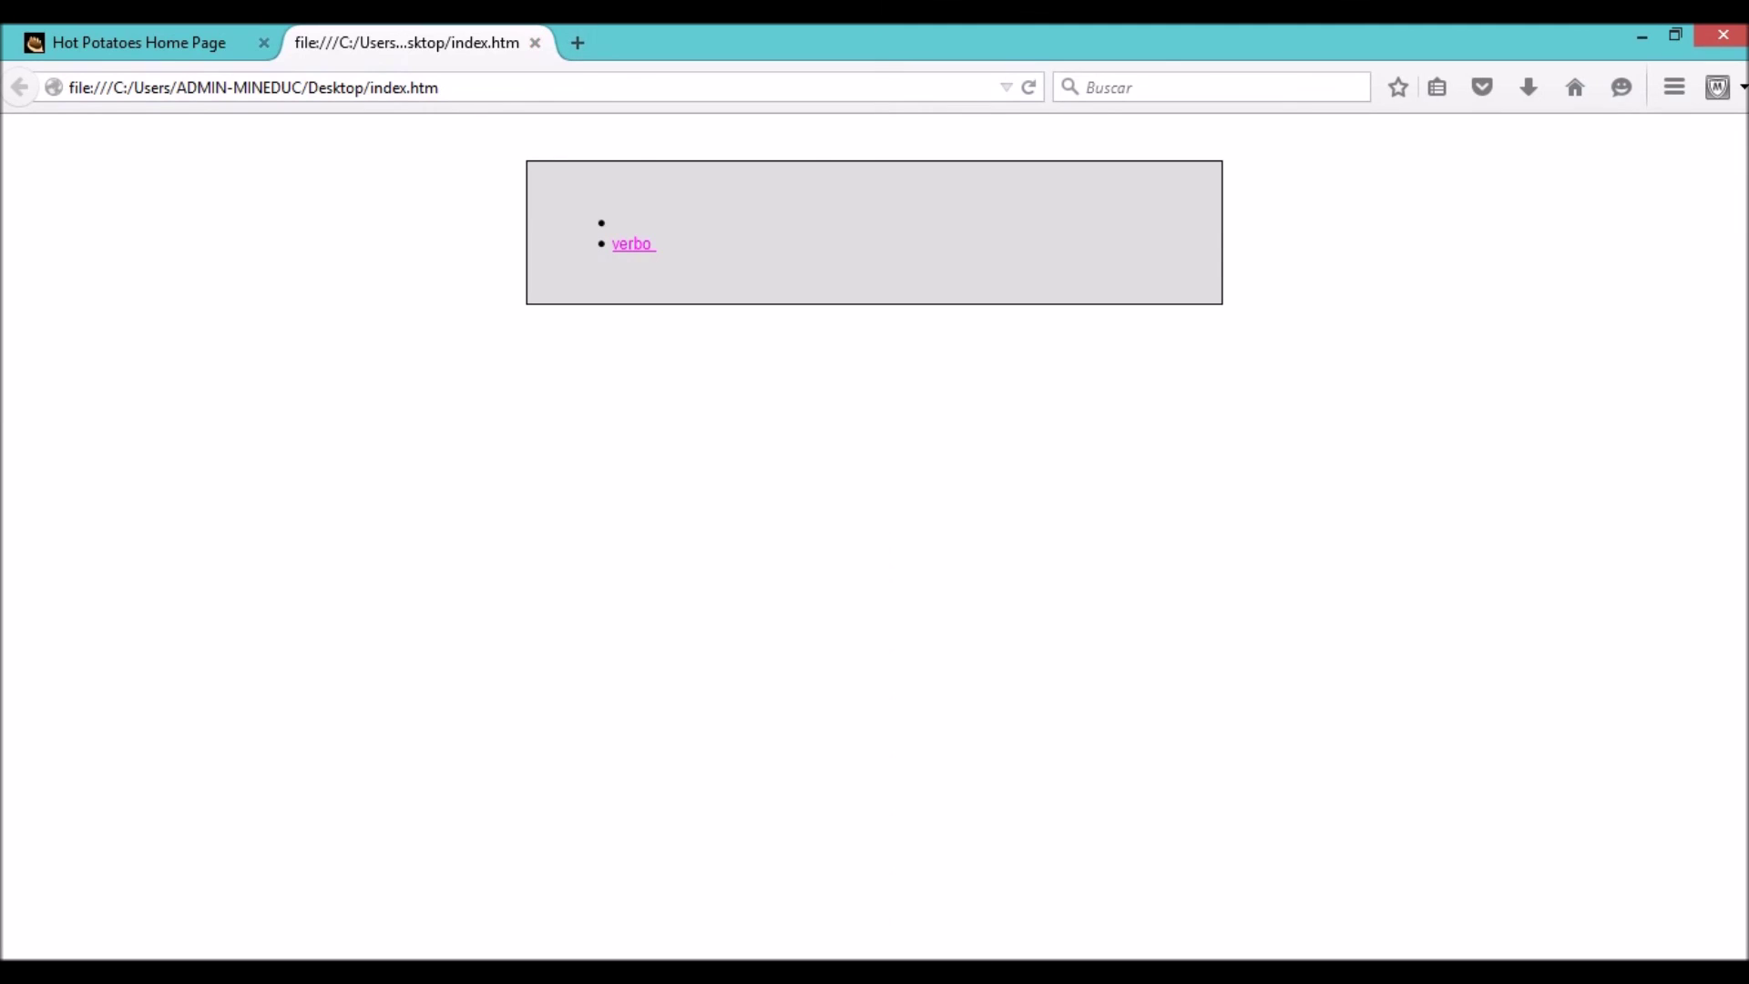
- Test the verbo link on the built index page, returning to the index between visits, then close the page and minimize the browser
left_click(633, 243)
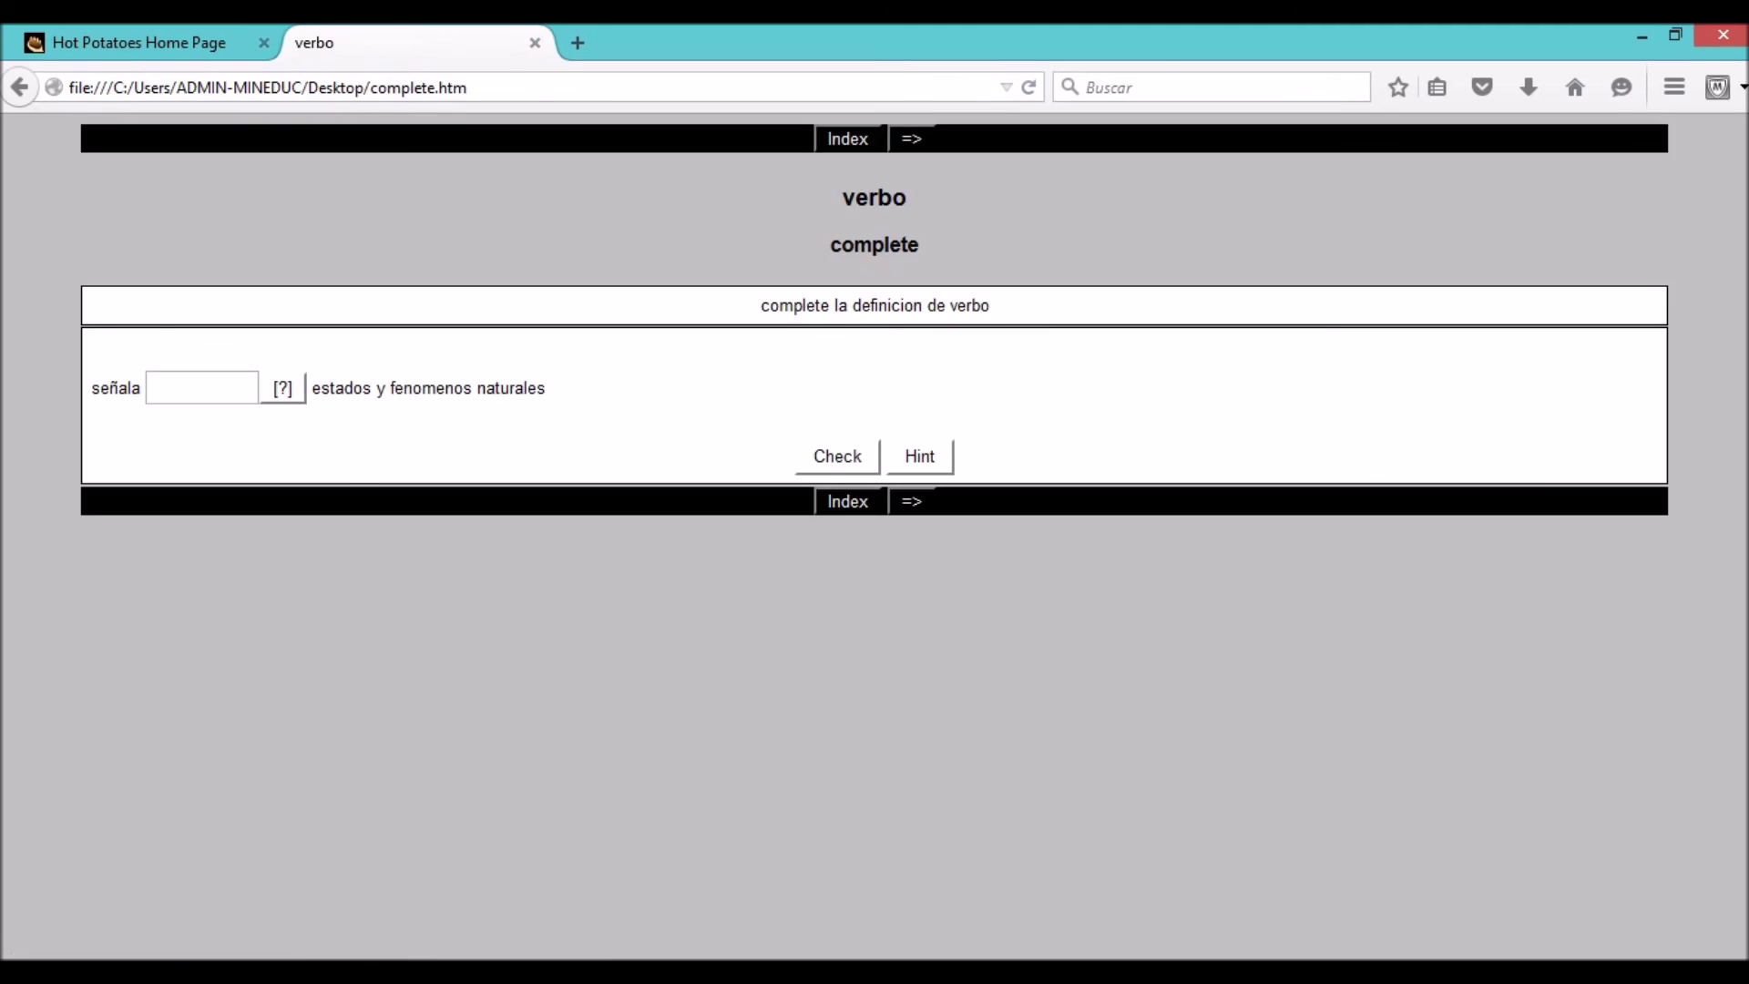
left_click(19, 87)
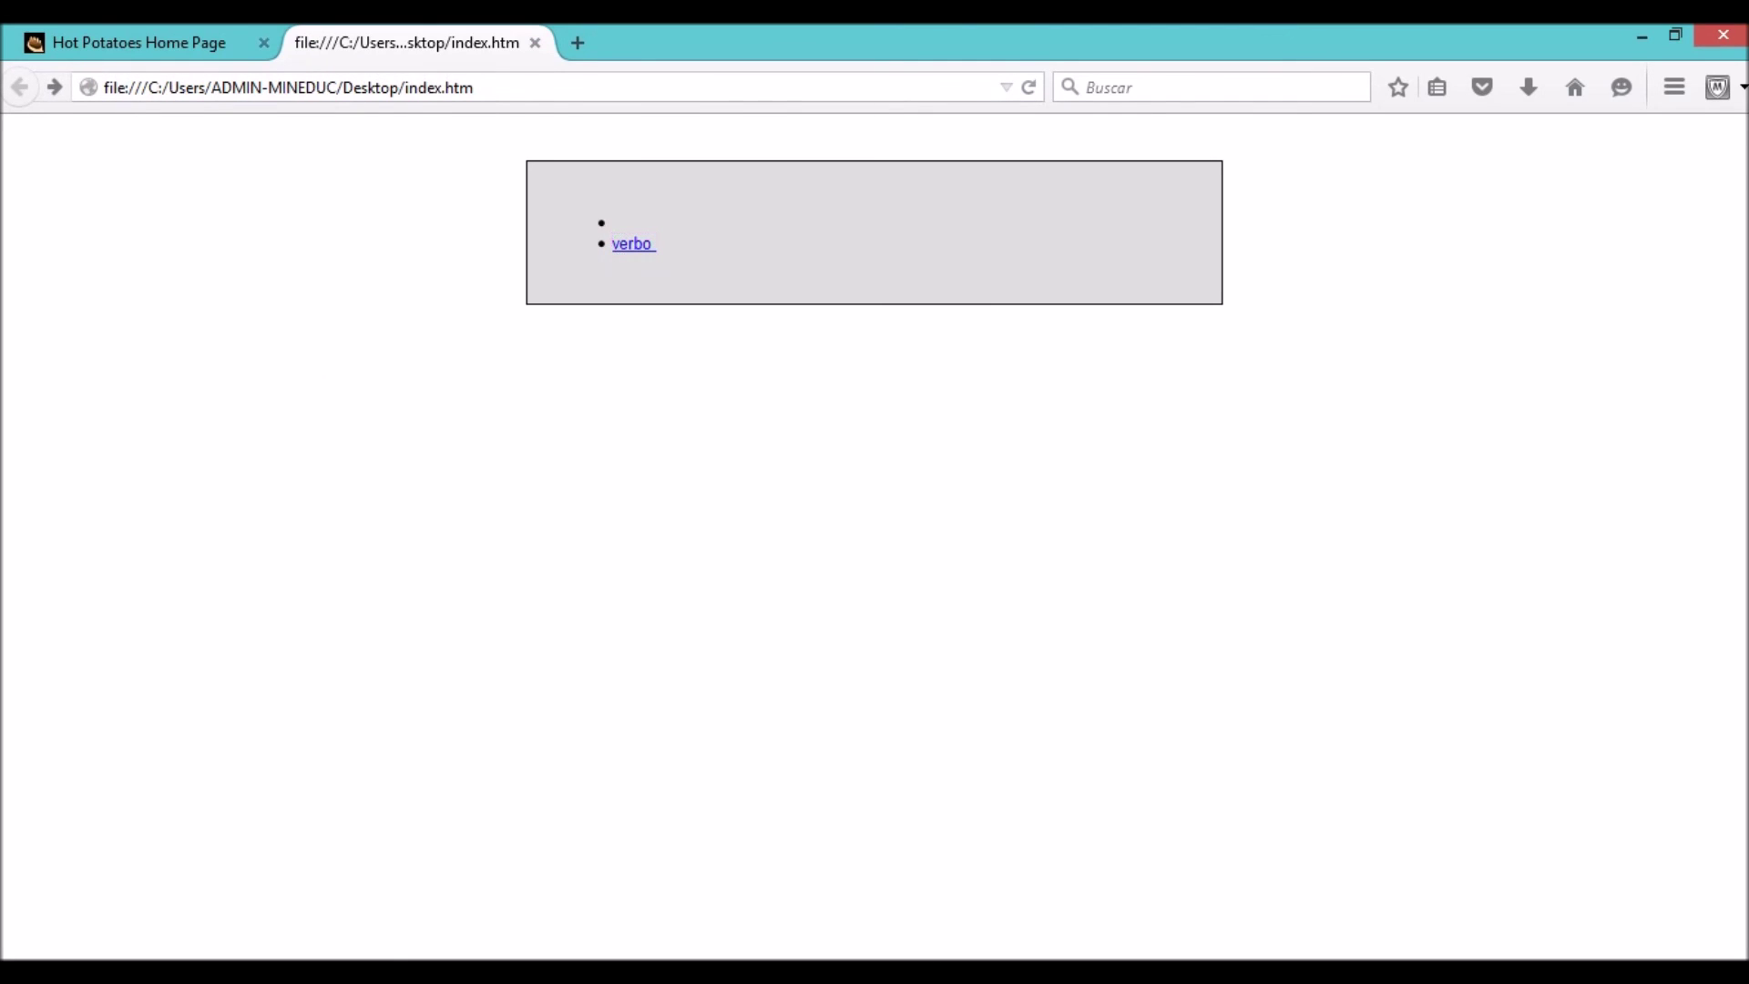
left_click(634, 243)
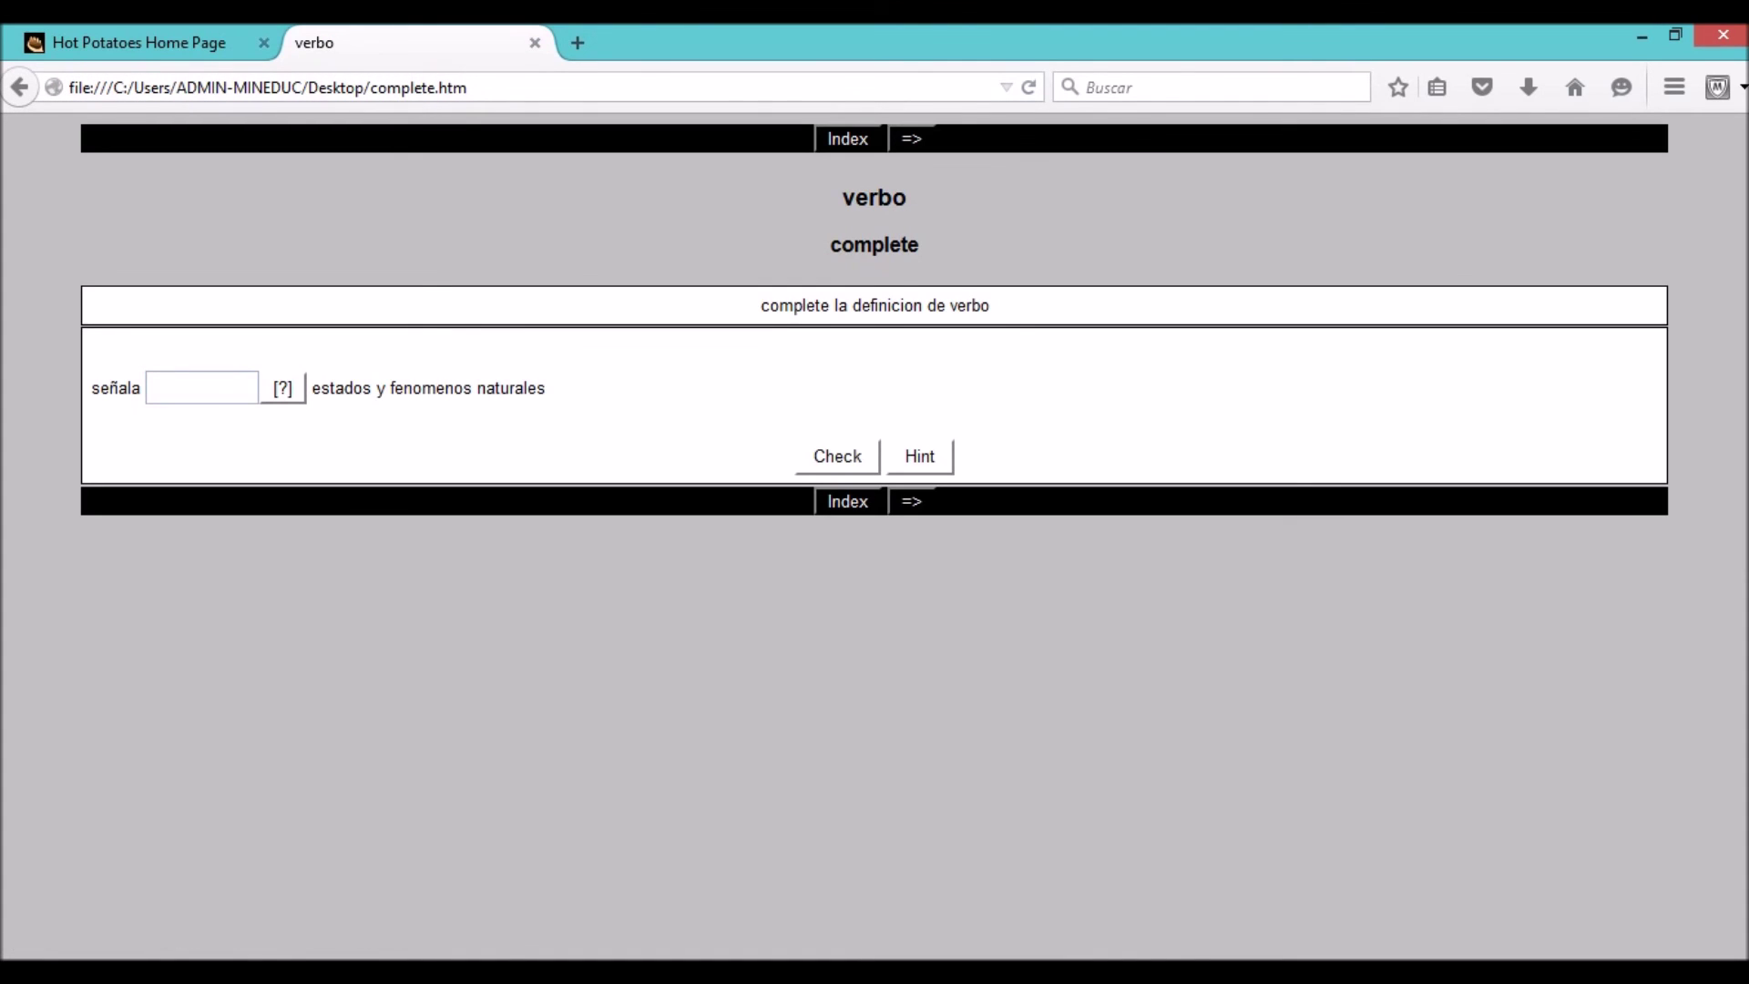
left_click(19, 87)
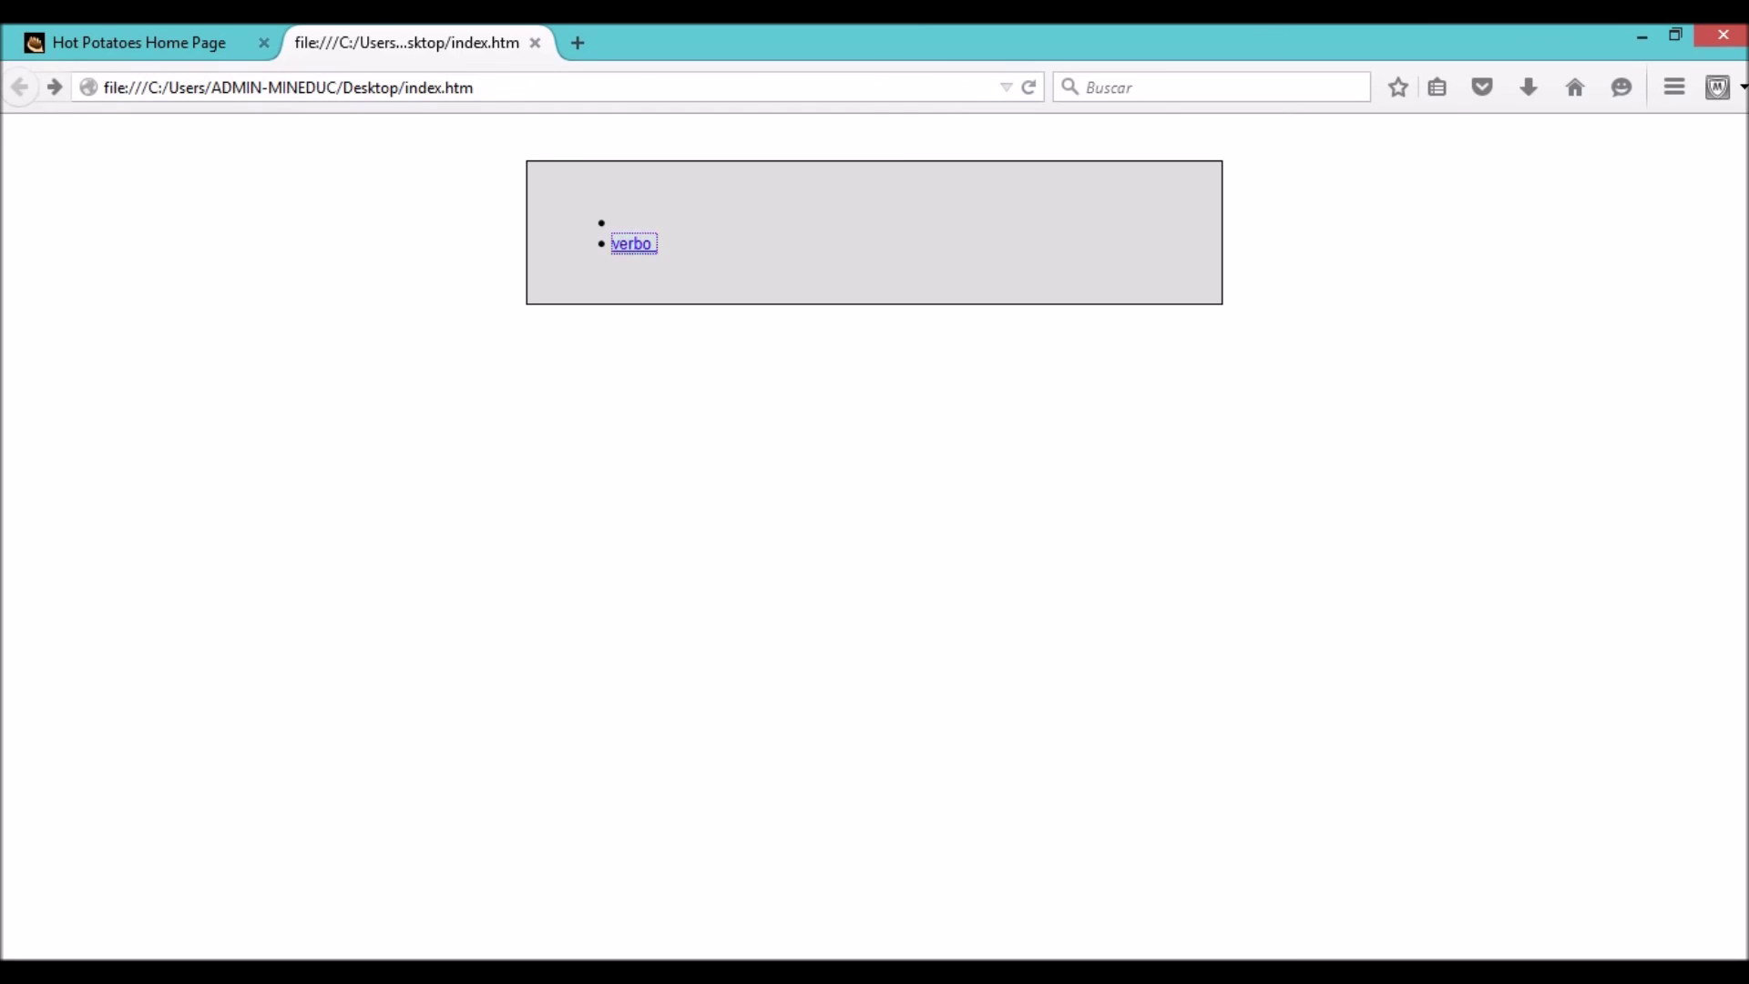
left_click(634, 243)
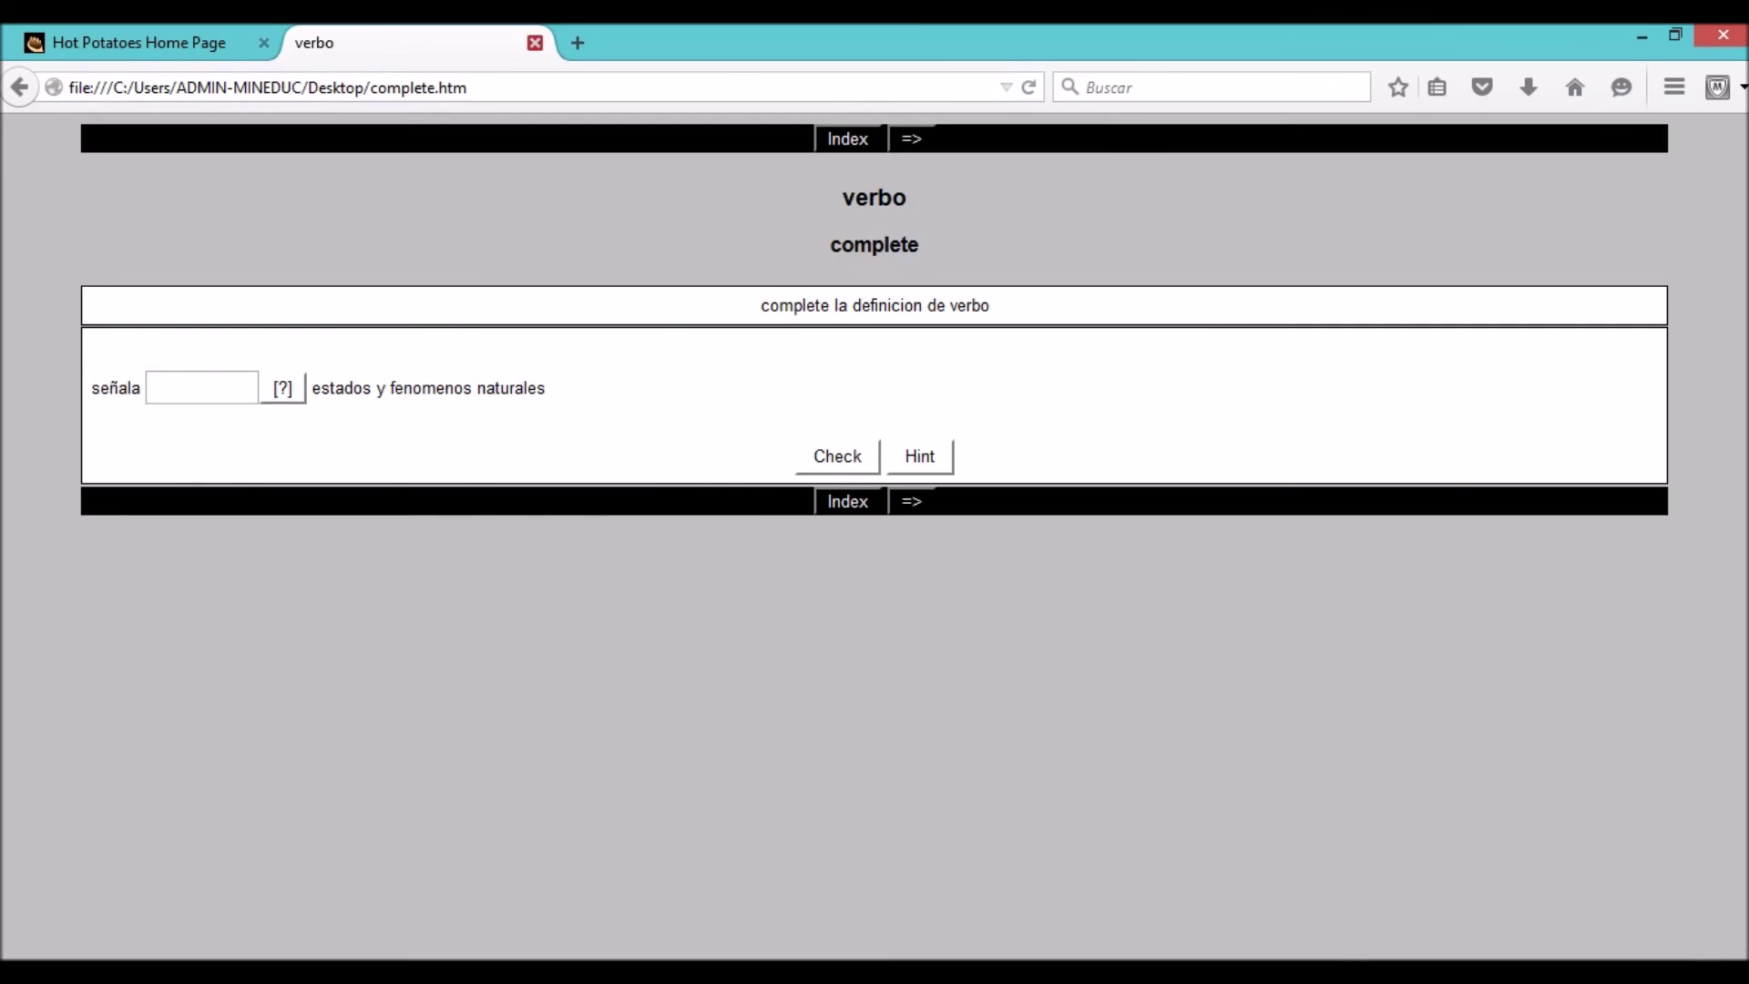
left_click(534, 42)
left_click(1642, 37)
- Go over the crucigrama and complete entries in The Masher's file list and close The Masher without saving the project
left_click(419, 234)
left_click(420, 261)
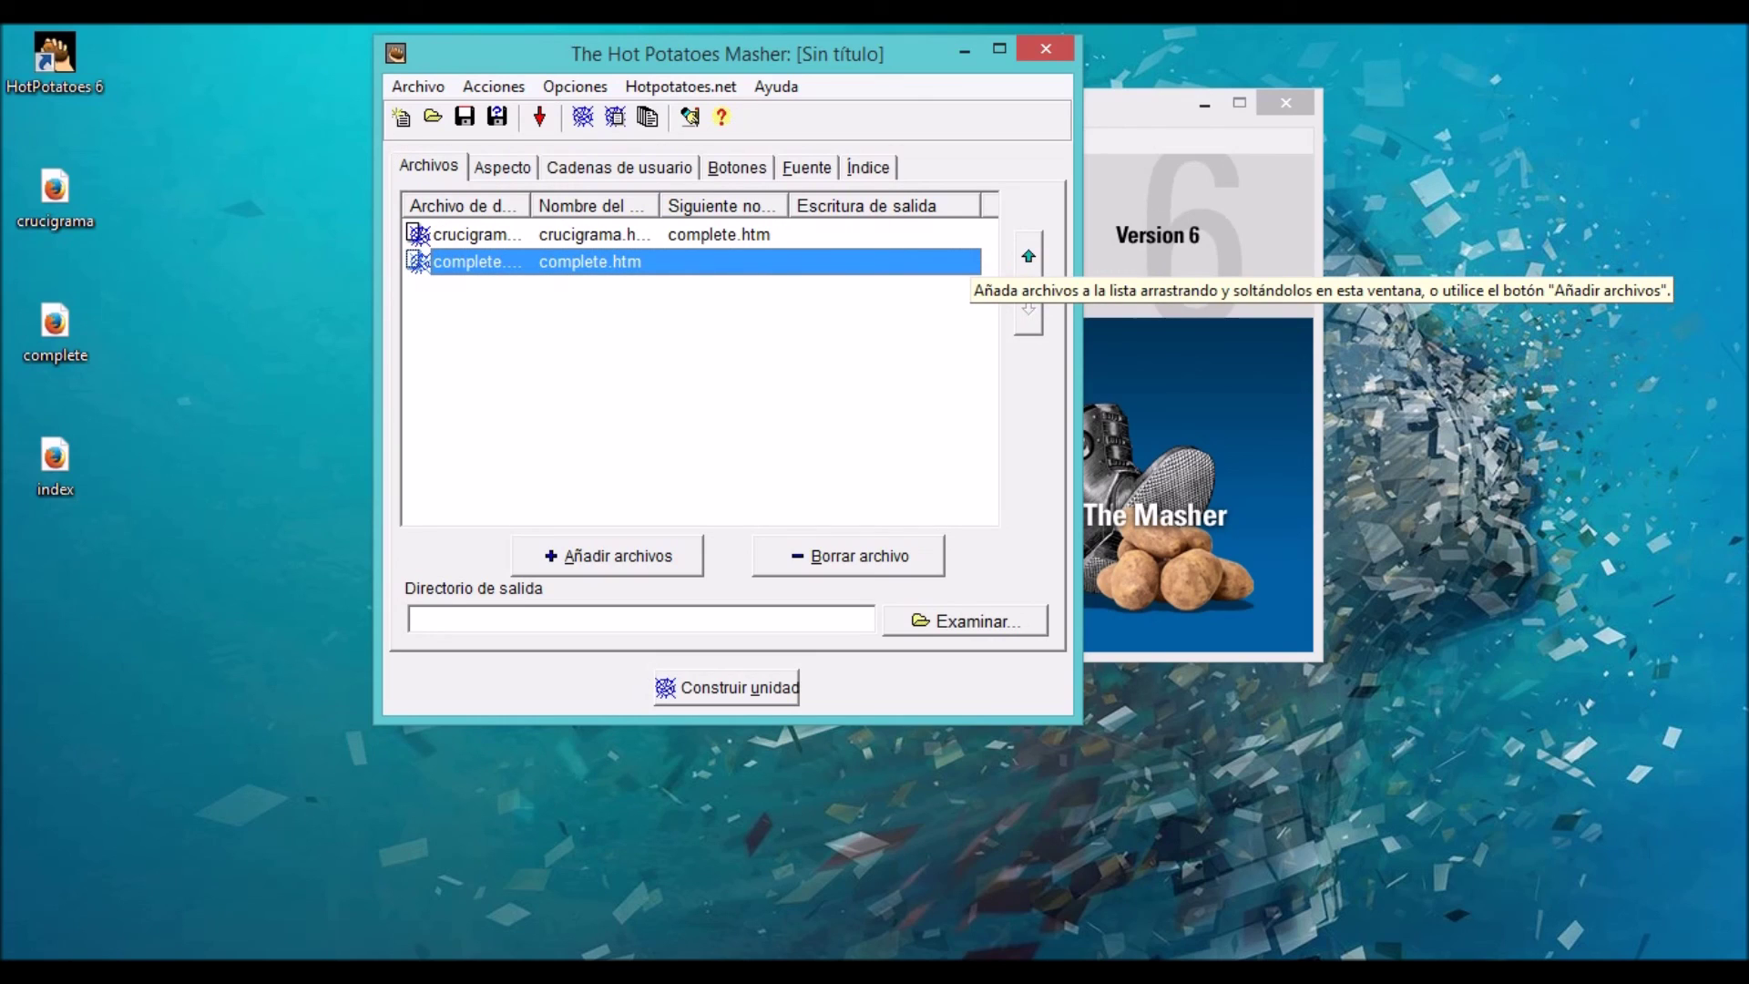
left_click(419, 234)
left_click(419, 262)
left_click(419, 234)
left_click(1045, 48)
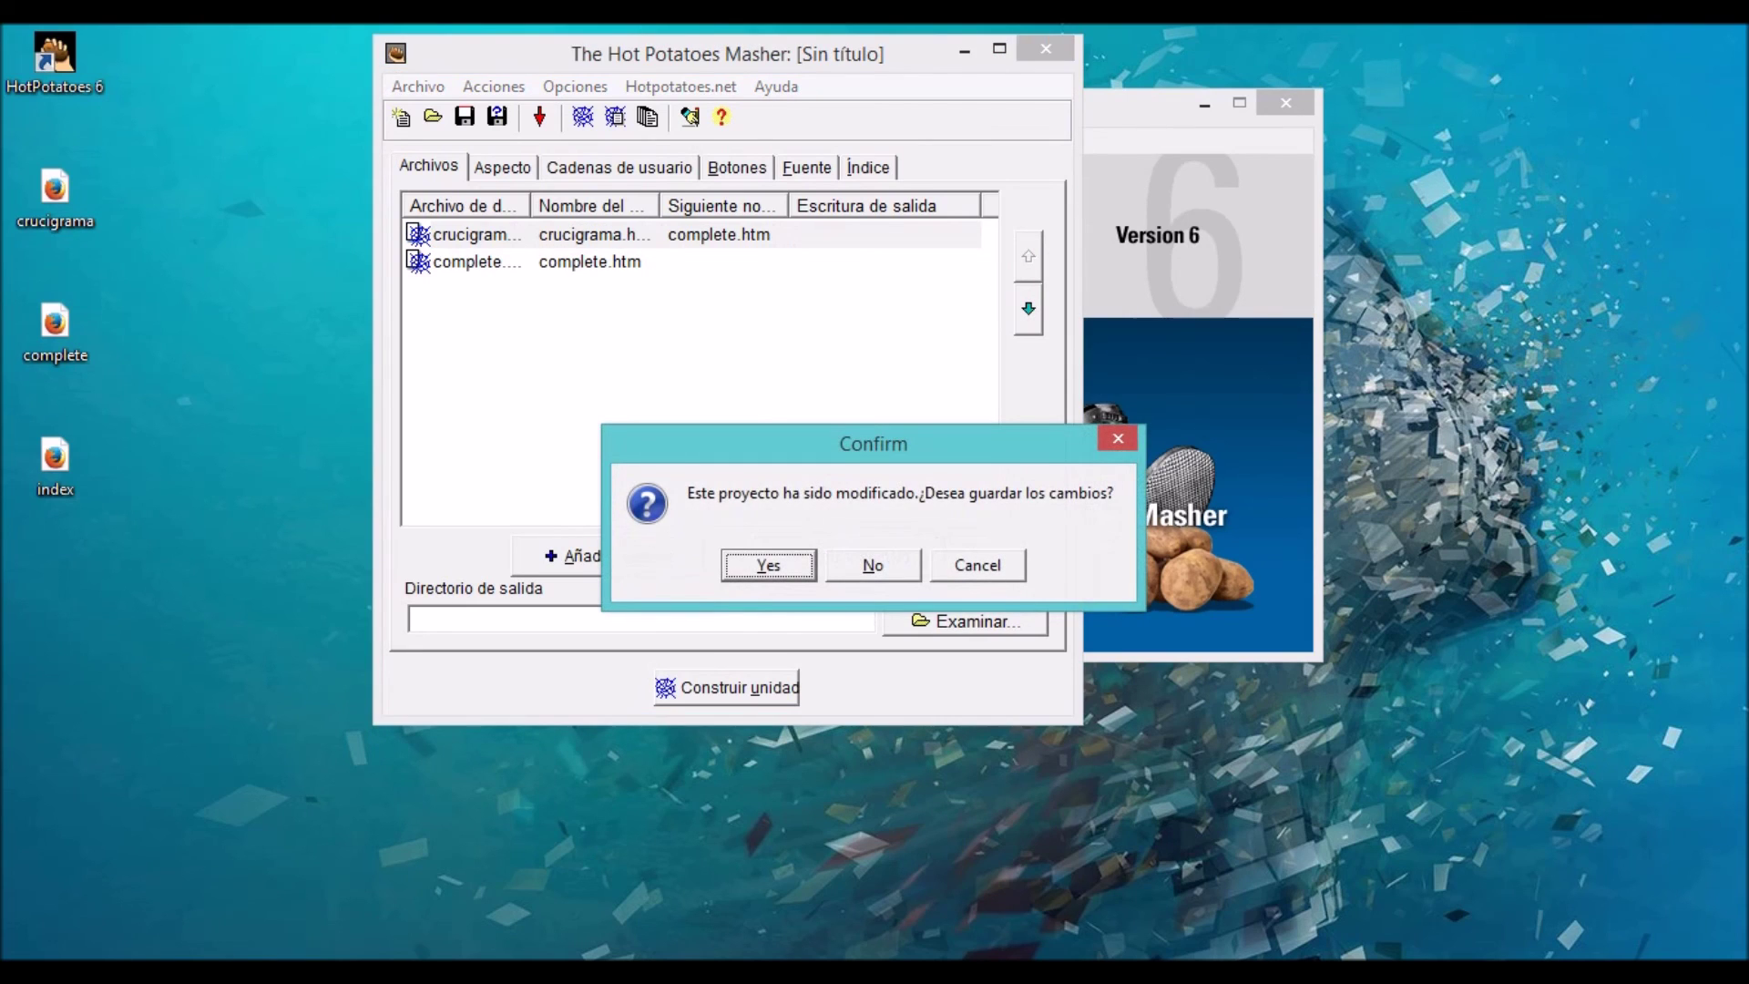
left_click(866, 565)
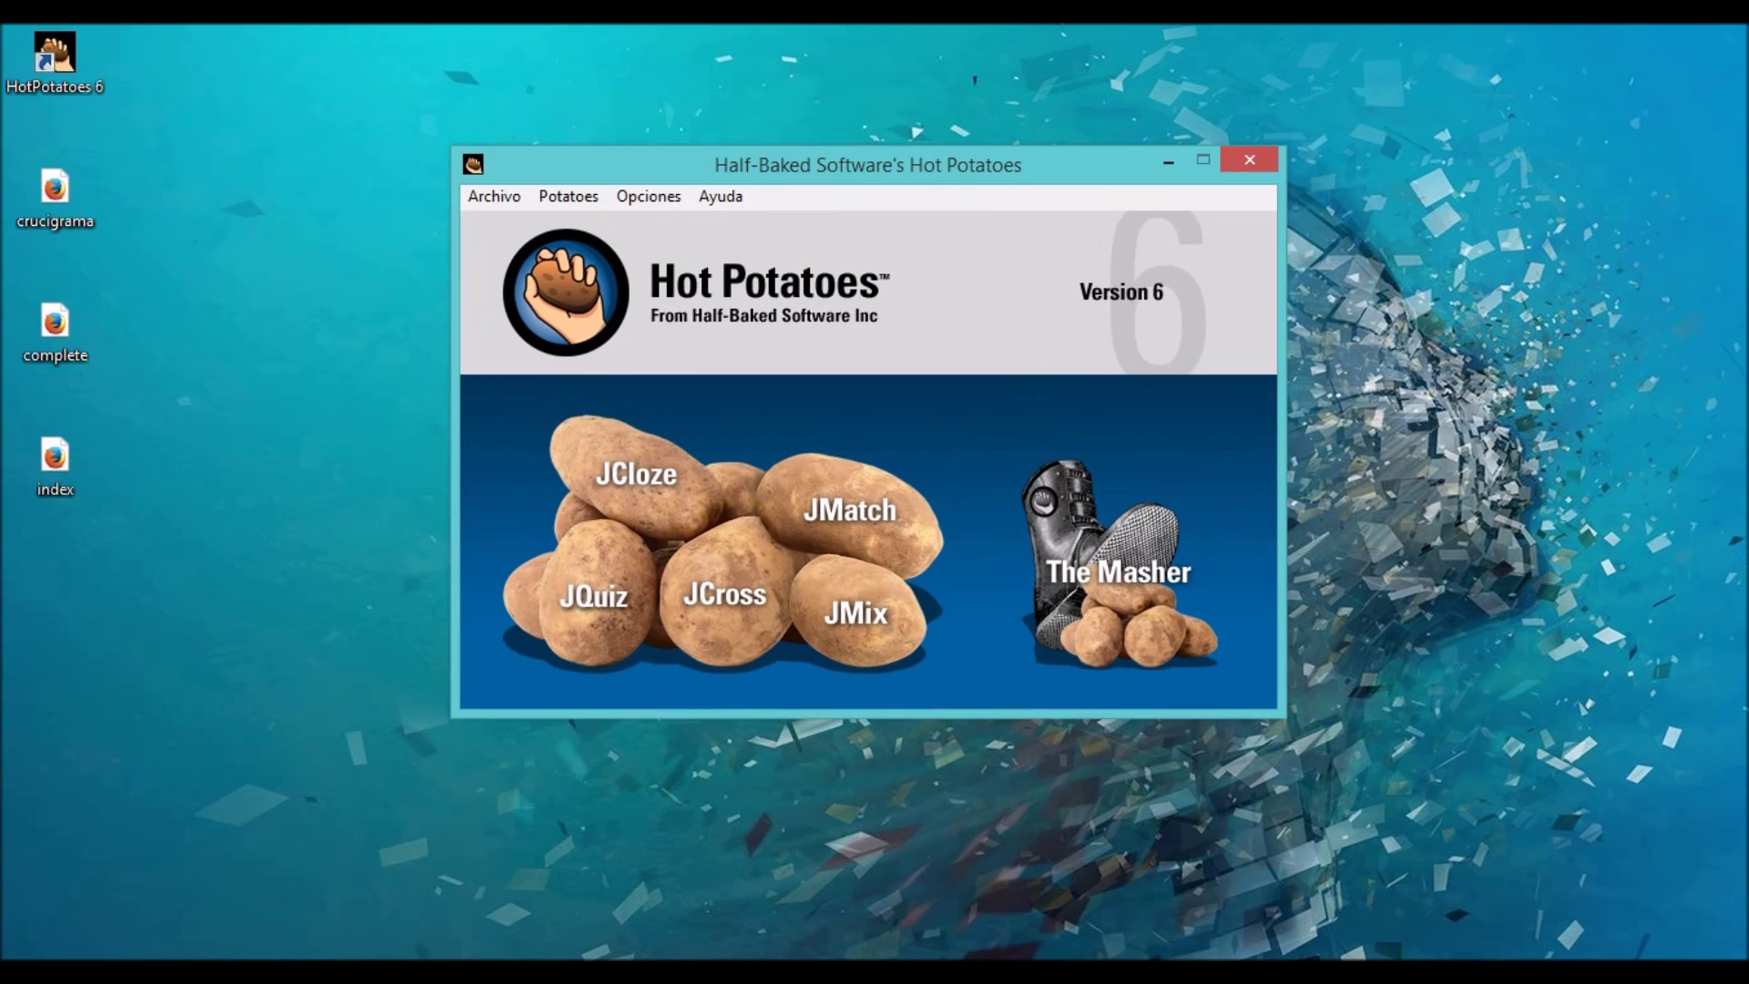